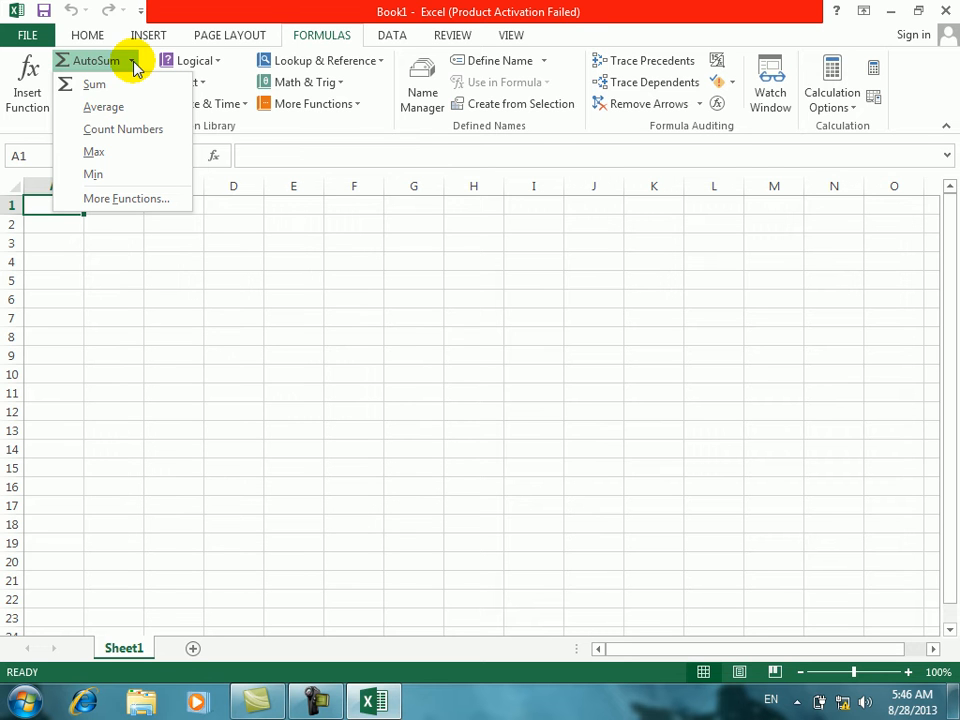
Step: Examine the functions offered in the Recently Used, Logical and Financial categories of the function library
left_click(114, 246)
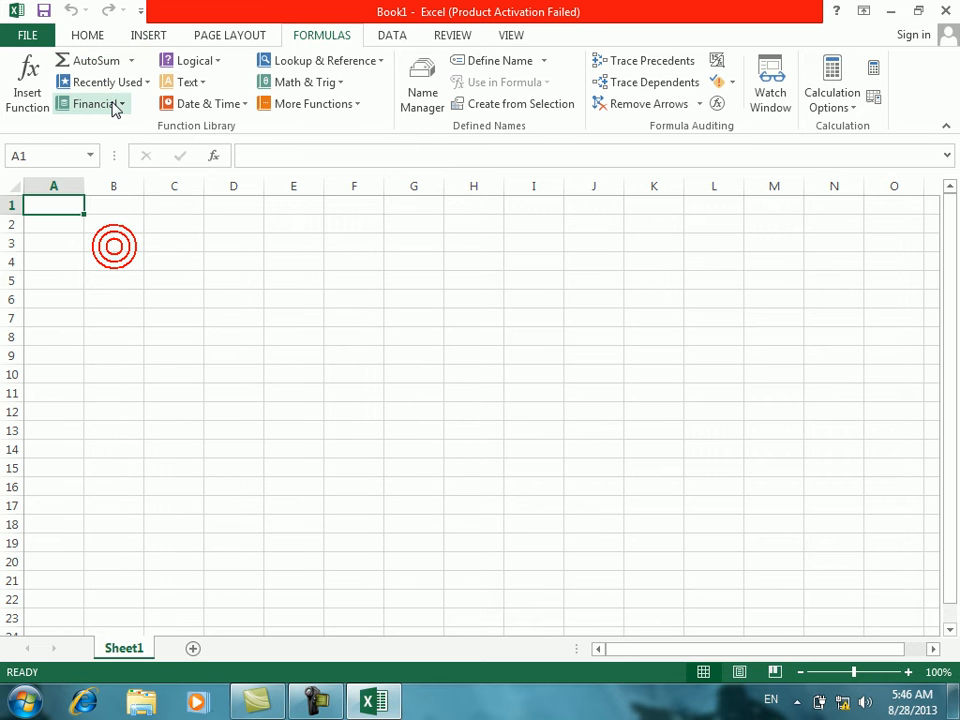
left_click(147, 85)
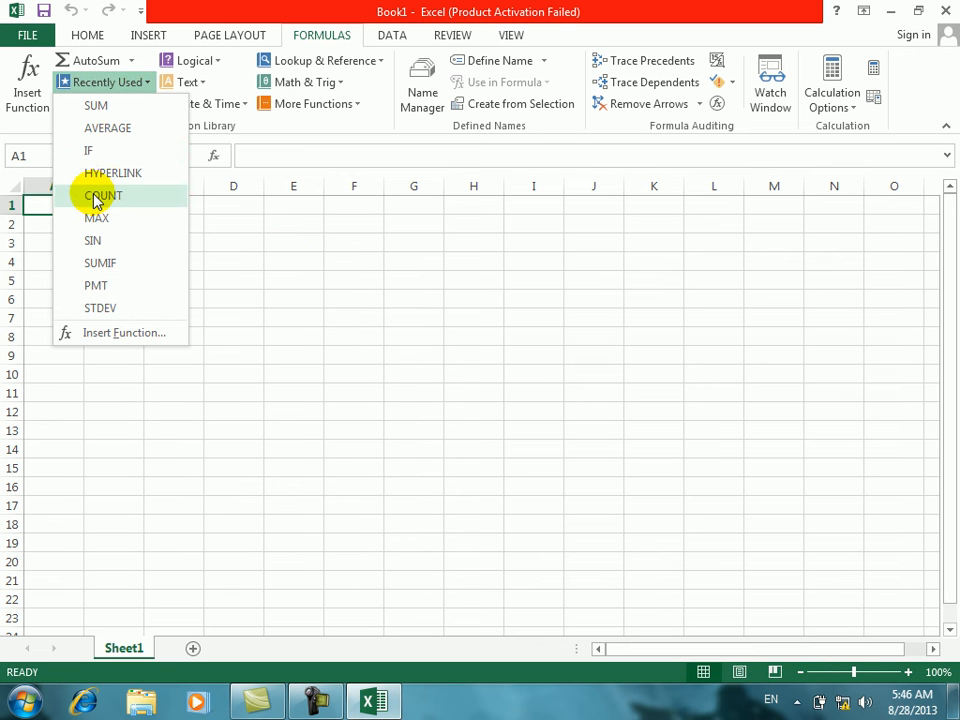
left_click(286, 238)
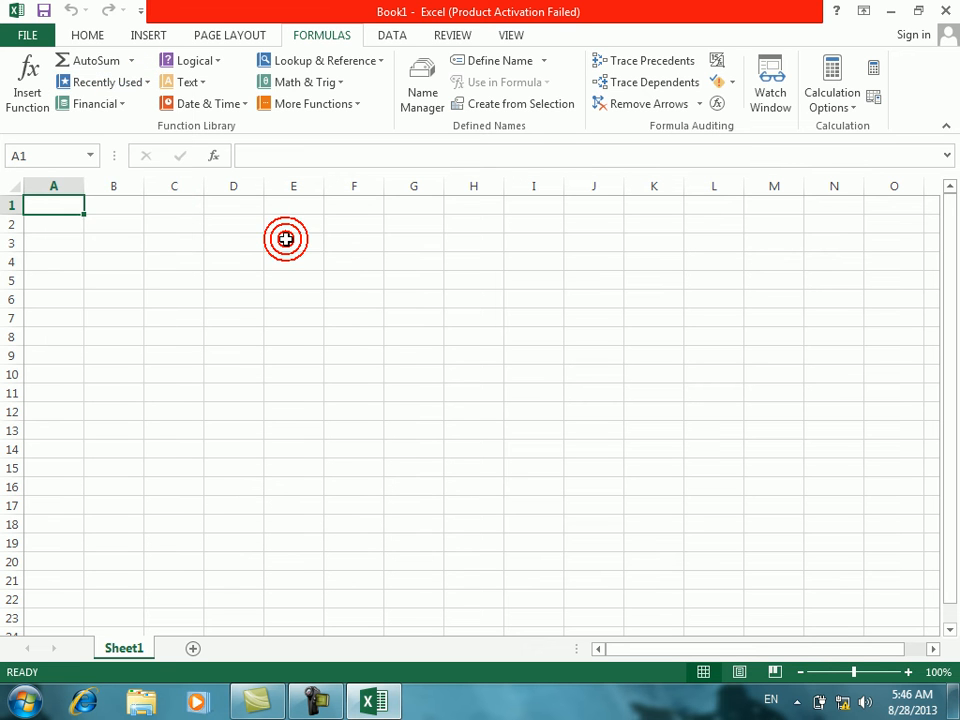
left_click(216, 62)
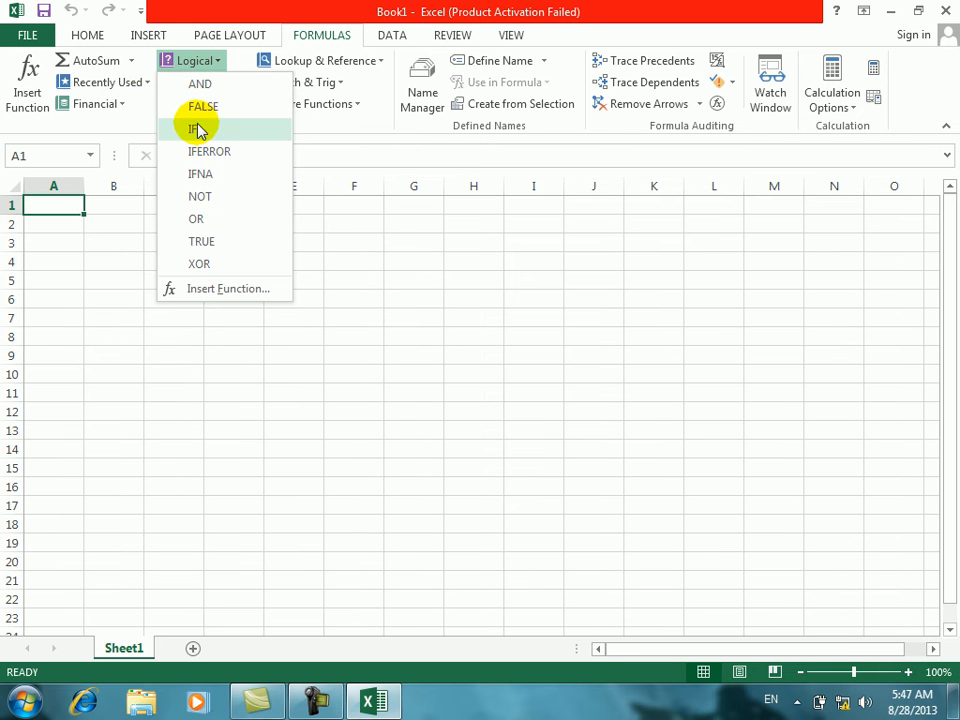
left_click(131, 84)
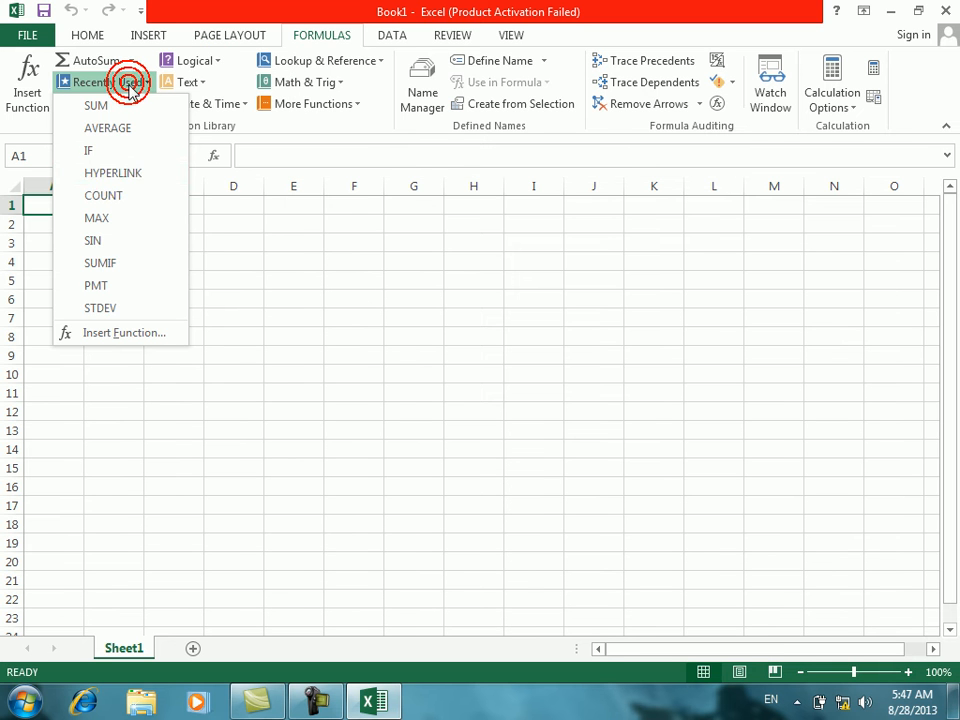
left_click(308, 286)
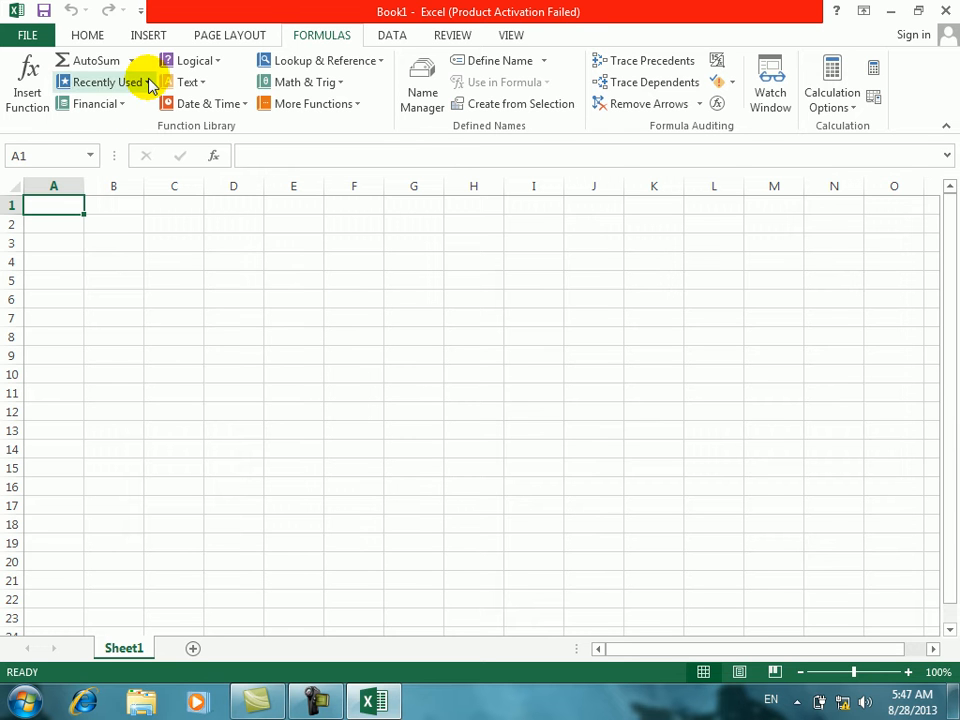
left_click(124, 105)
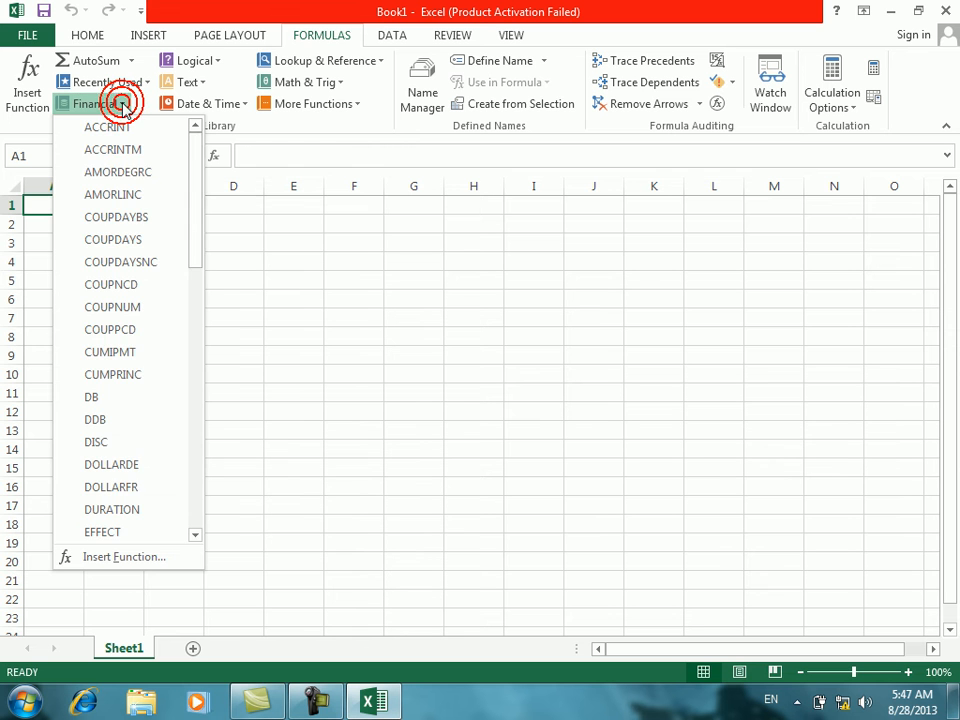
mouse_move(194, 171)
left_mouse_down()
mouse_move(193, 490)
mouse_move(193, 180)
left_mouse_up()
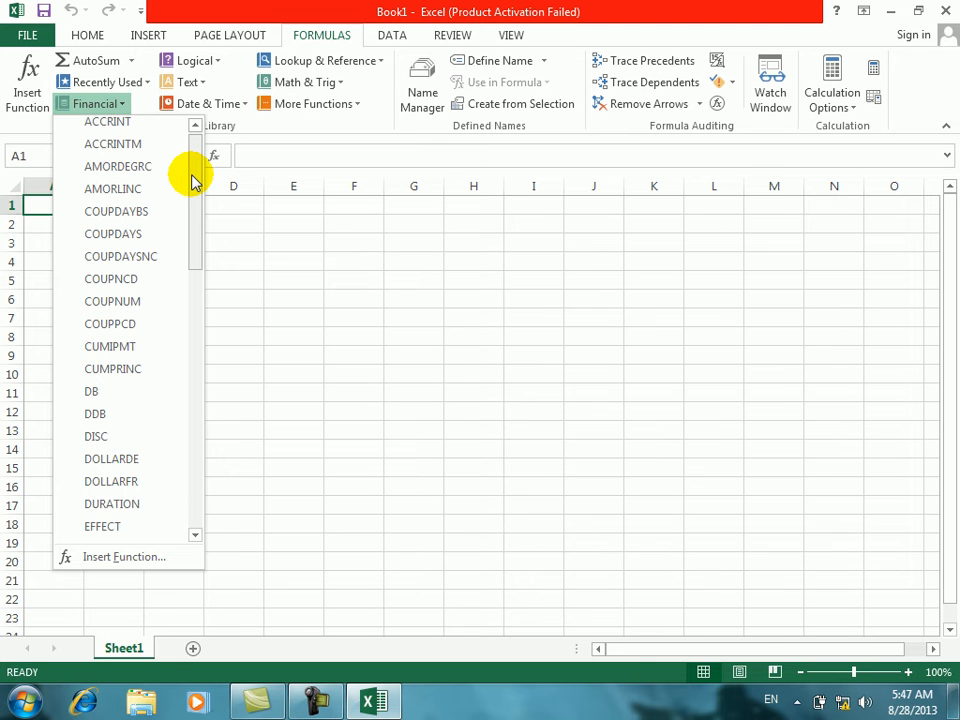
left_click(256, 216)
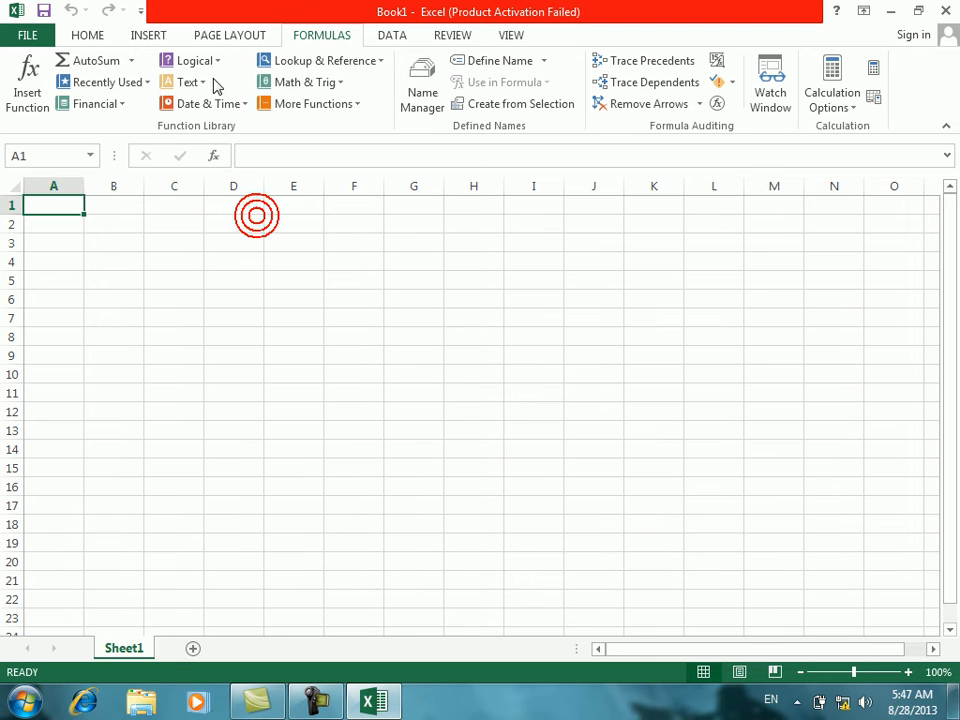
Step: Look through the Text functions, check the BAHTTEXT description and open Excel Help
left_click(200, 84)
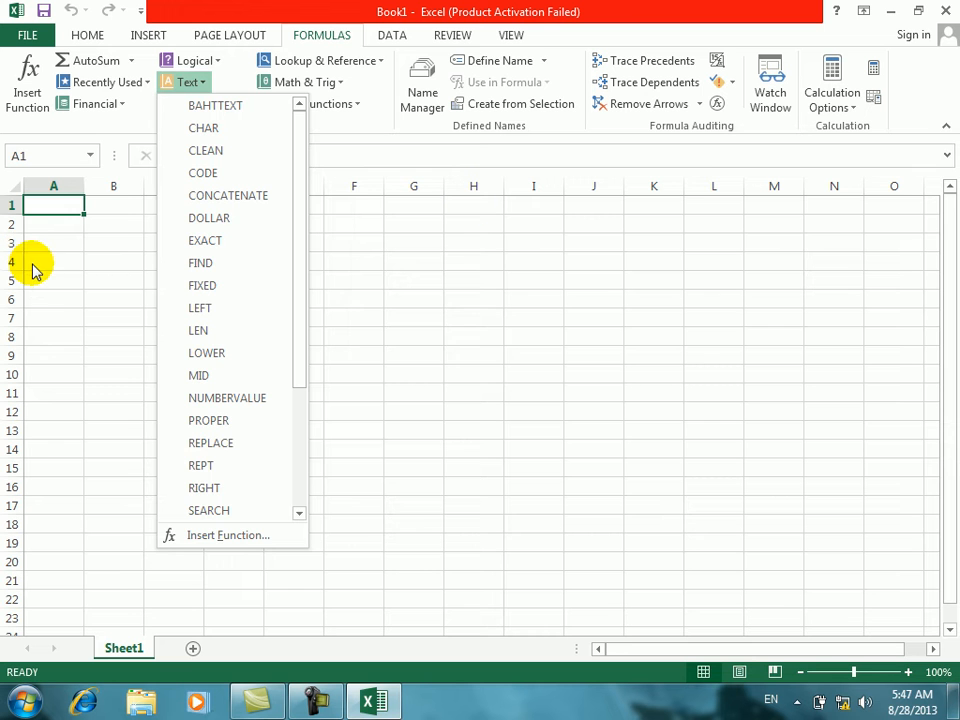
left_click(473, 214)
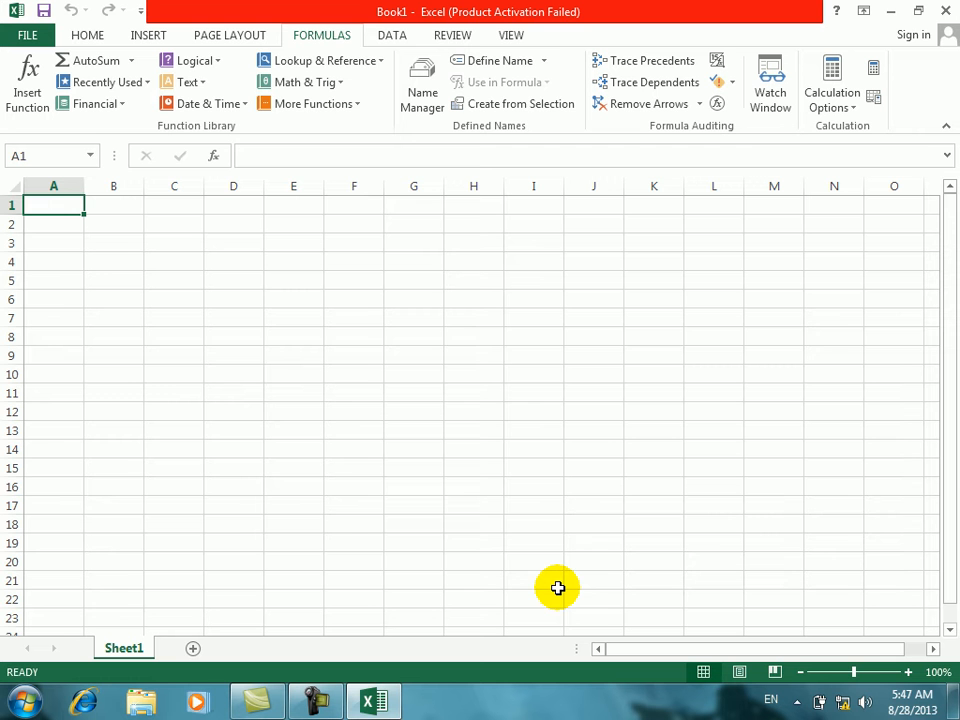
left_click(207, 86)
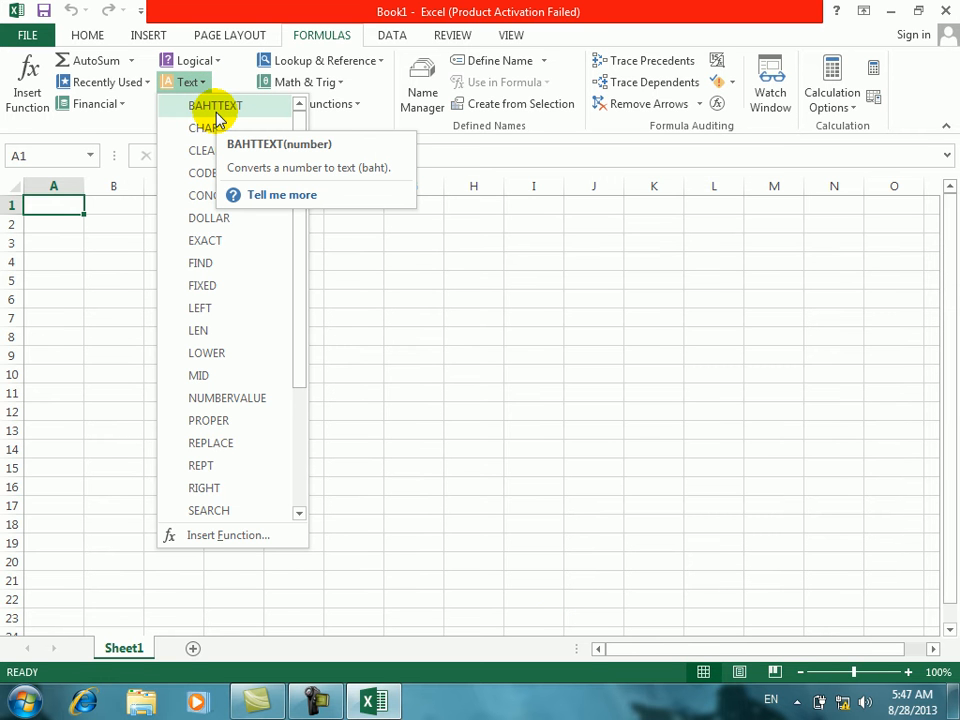
left_click(298, 196)
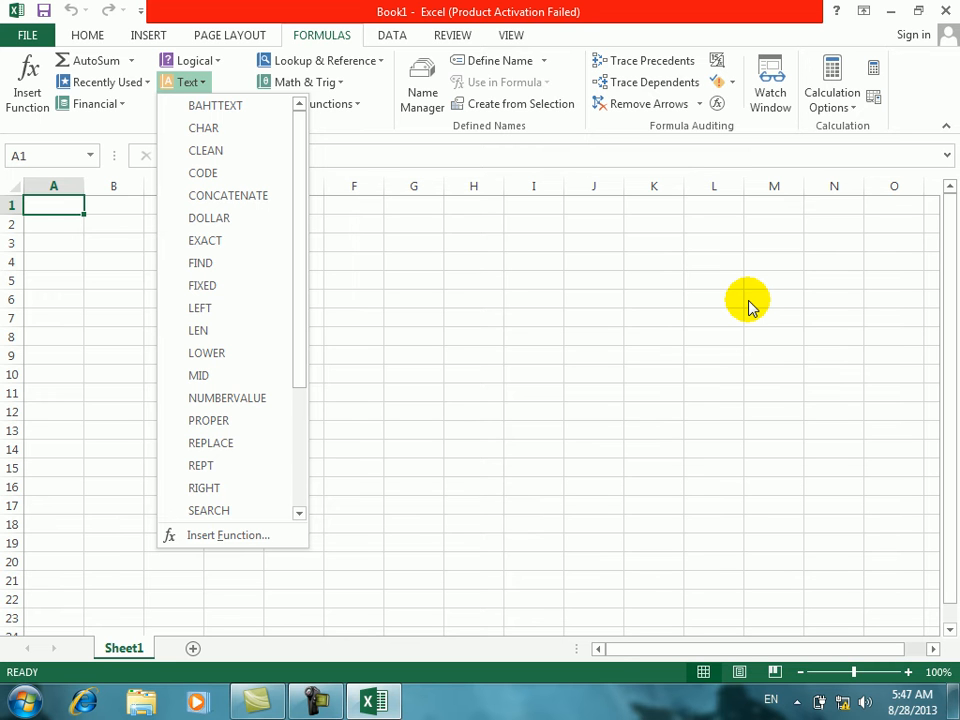
key("F1")
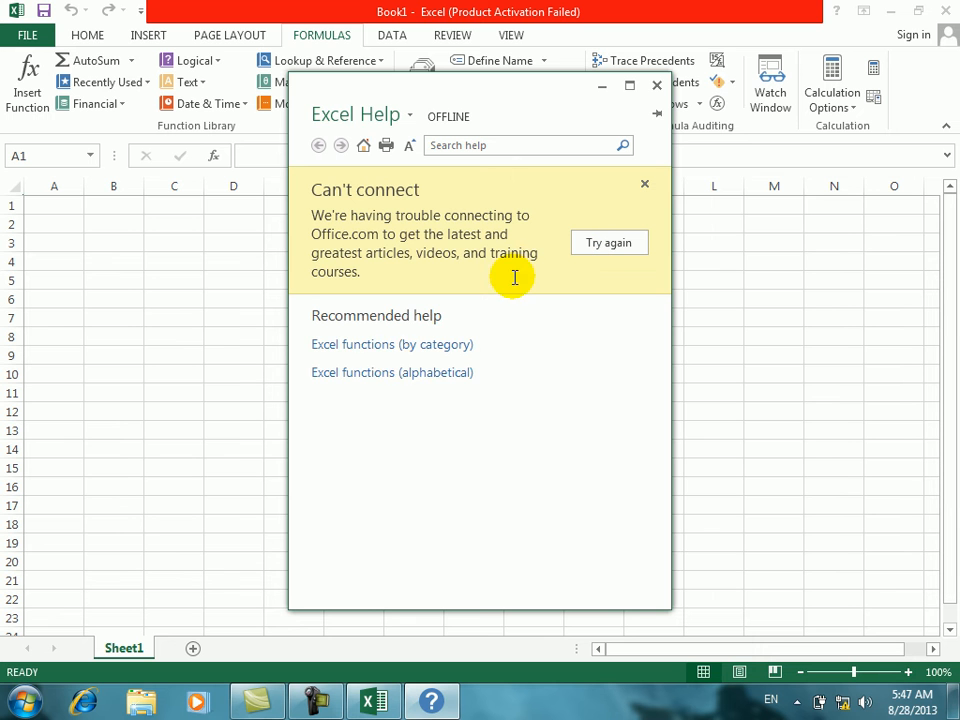
Step: Browse the alphabetical list of Excel functions in Help through the entries starting with A to C
left_click(367, 371)
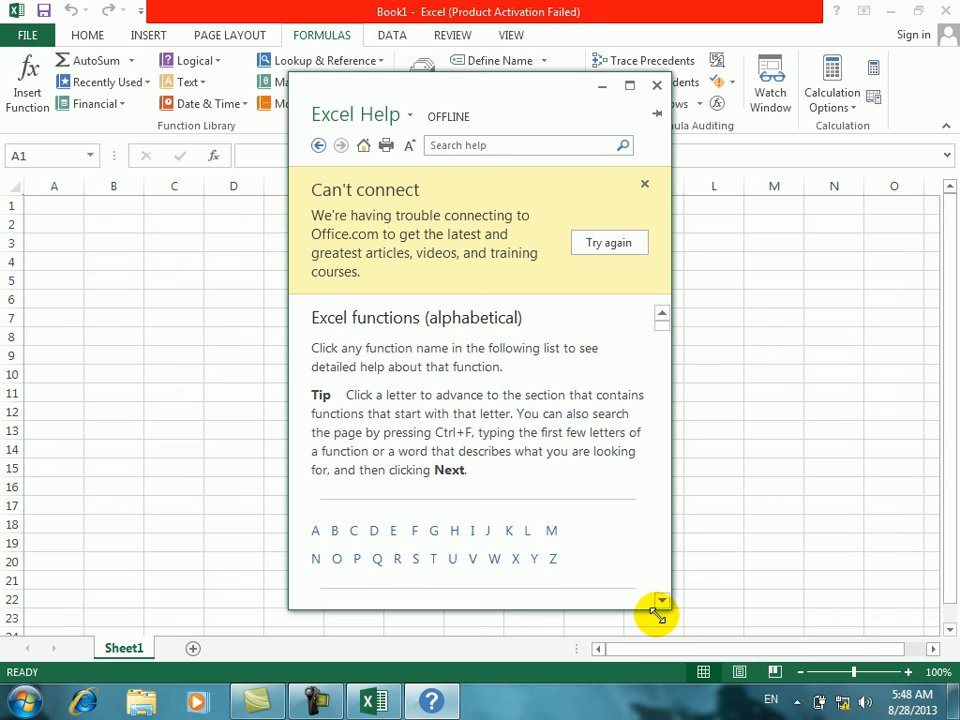
left_click(661, 601)
left_click(661, 601)
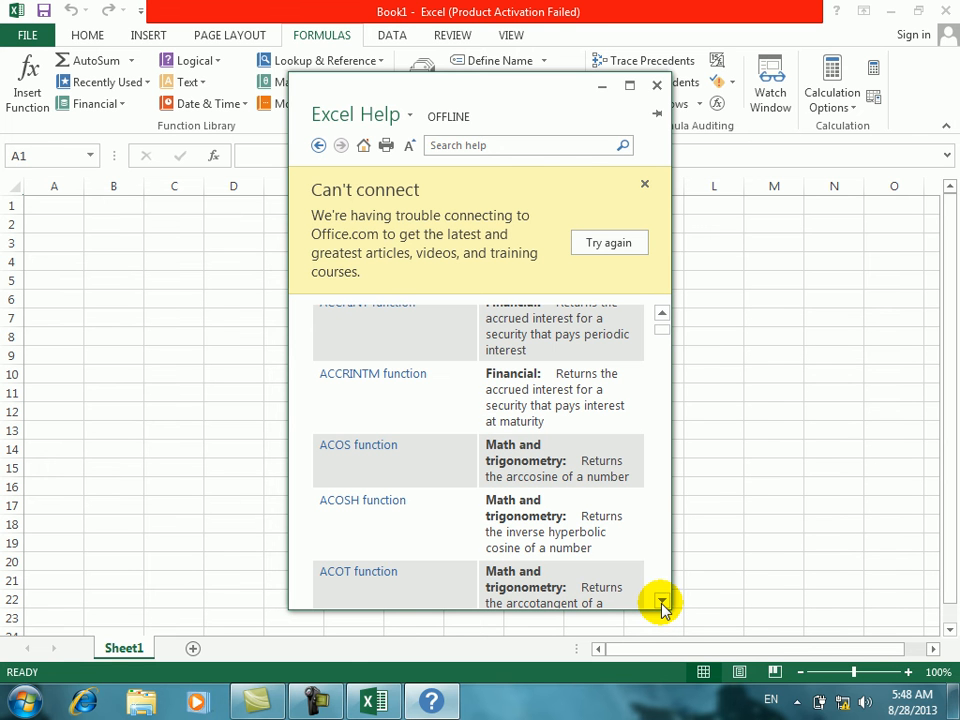
left_click_drag(658, 326, 664, 360)
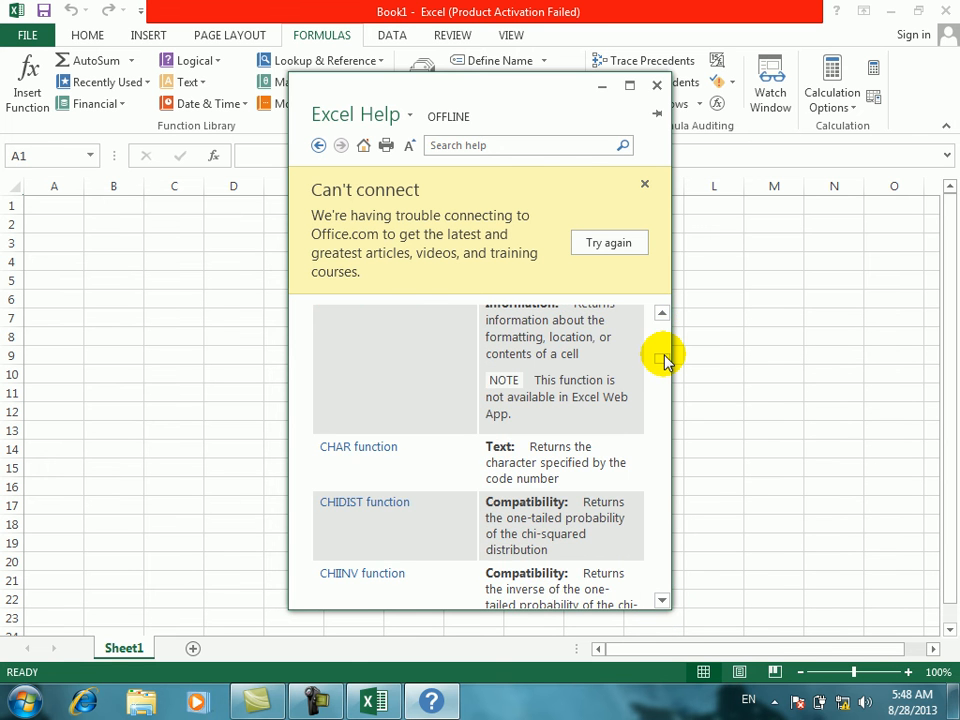
left_click(662, 600)
left_click(662, 600)
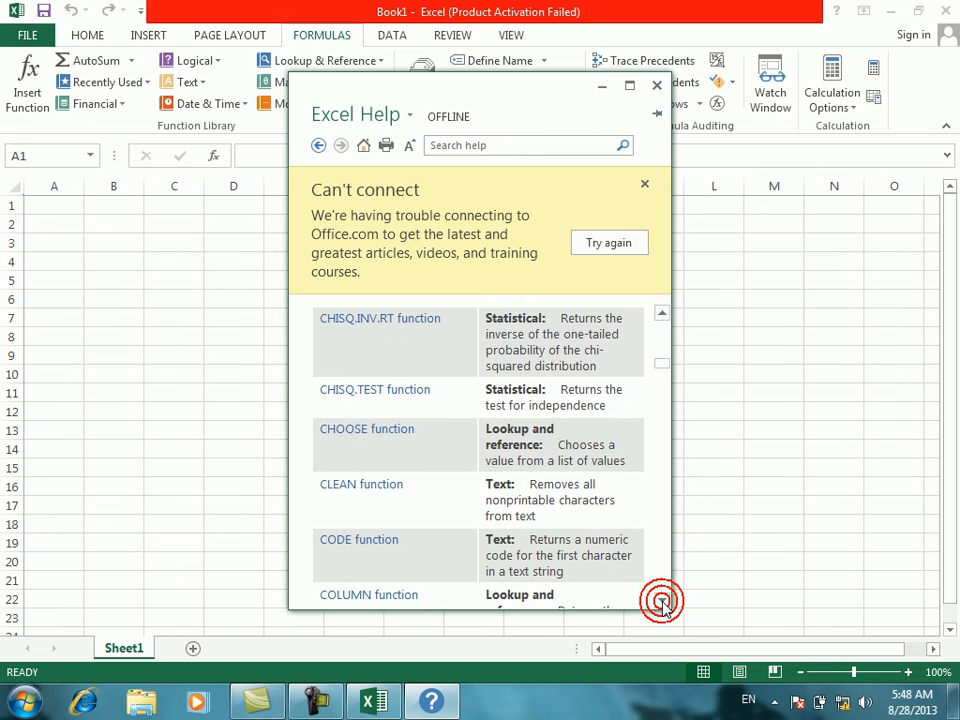
left_click(662, 600)
left_click(662, 600)
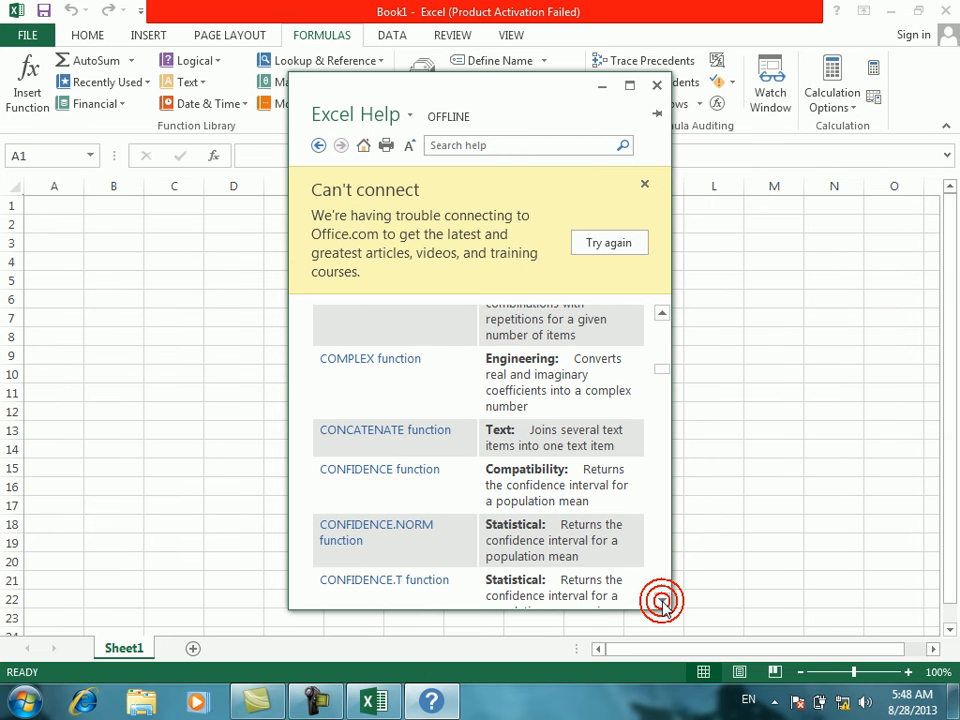
left_click(662, 600)
left_click(662, 600)
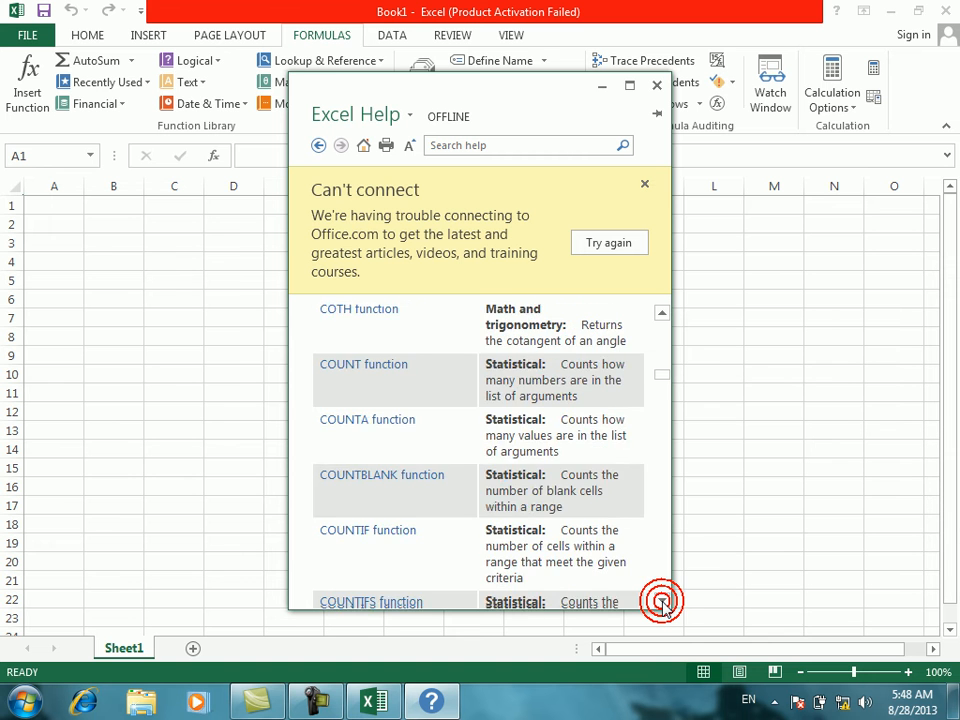
left_click(662, 600)
left_click(662, 600)
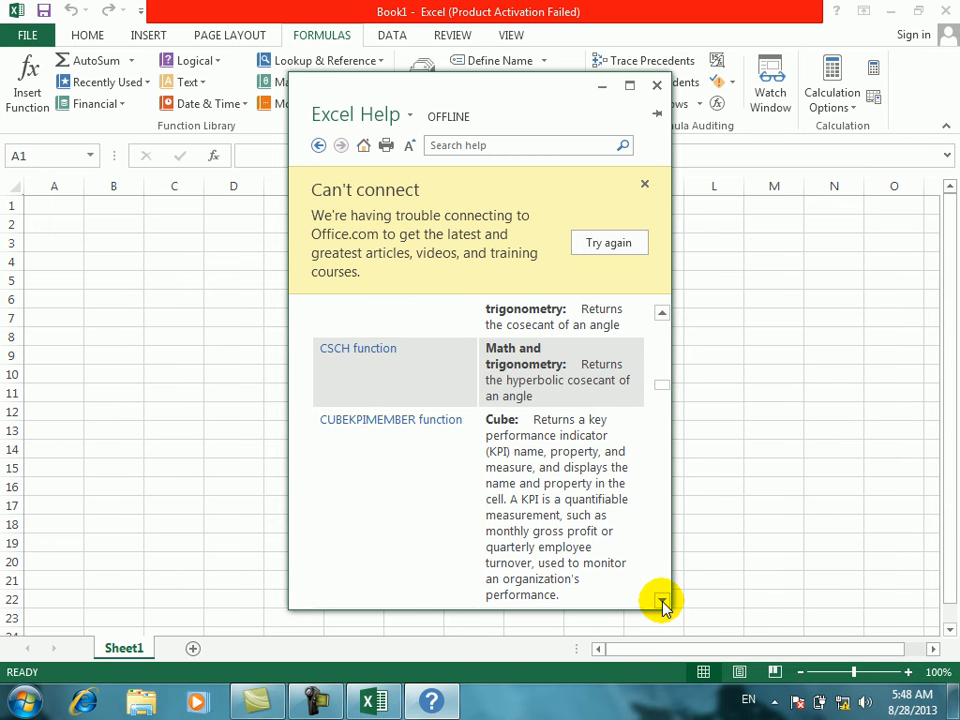
left_click(662, 600)
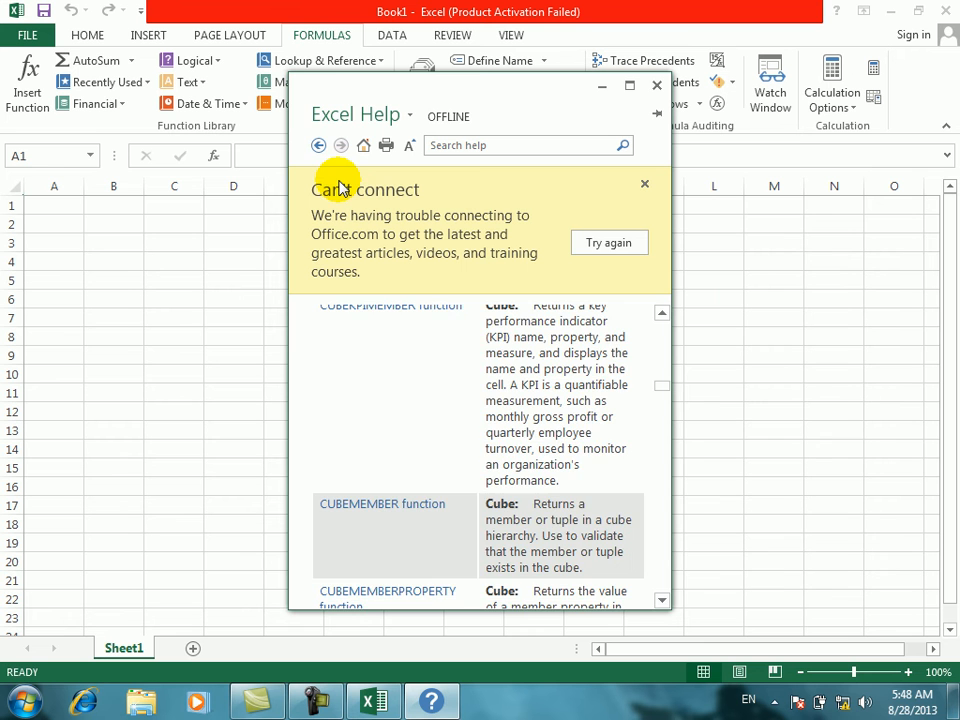
Step: Reopen the alphabetical function list from its beginning and open the BAHTTEXT function article
left_click(316, 145)
left_click(366, 375)
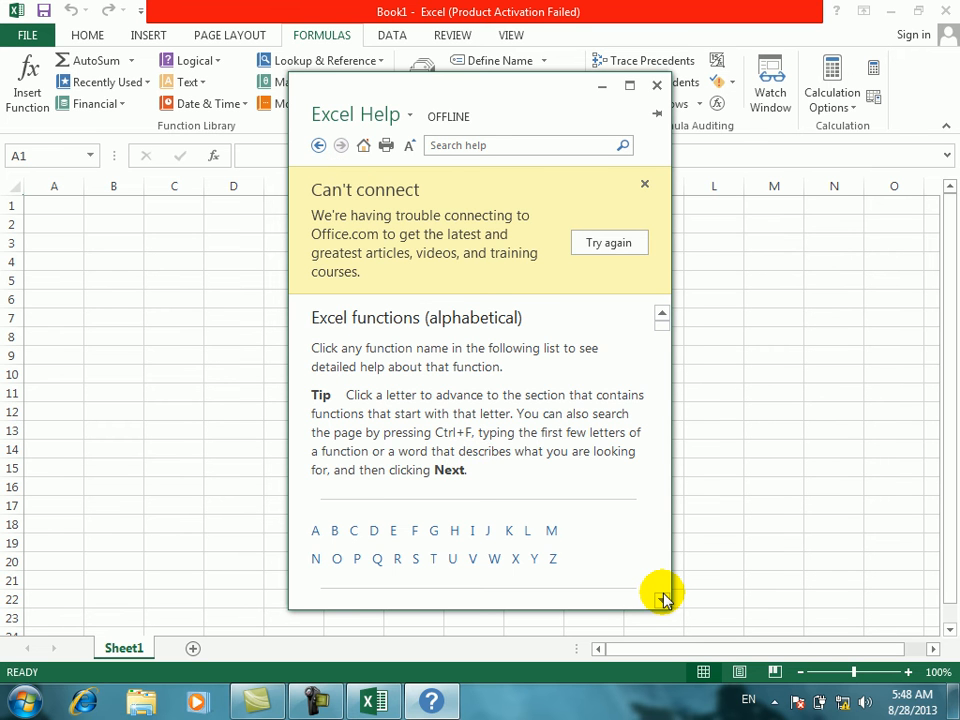
left_click(662, 598)
left_click(662, 598)
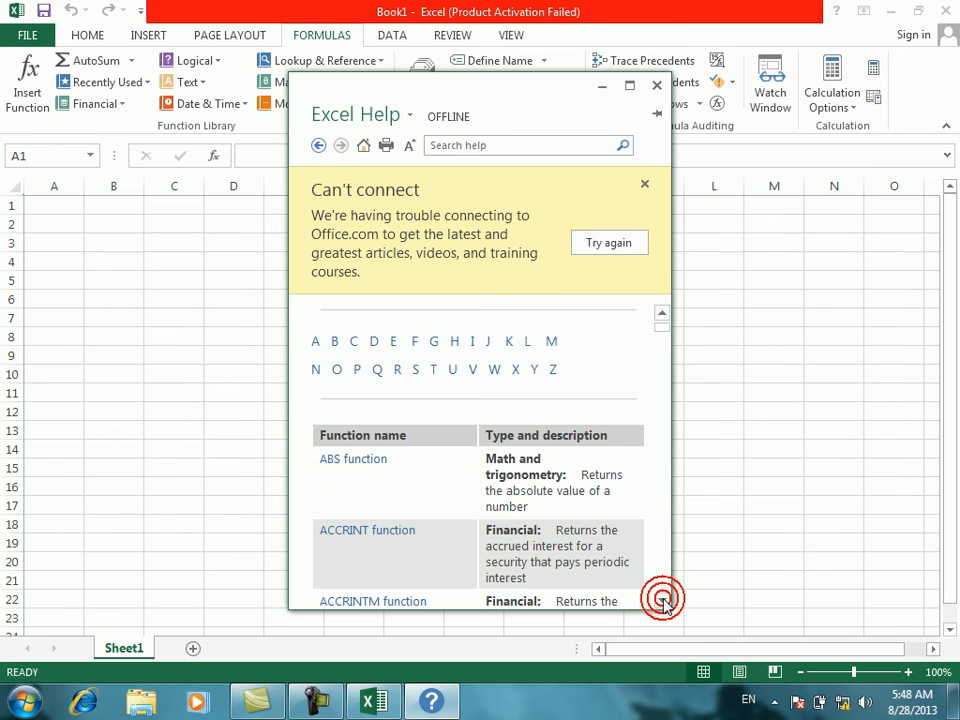
left_click(662, 598)
left_click(662, 598)
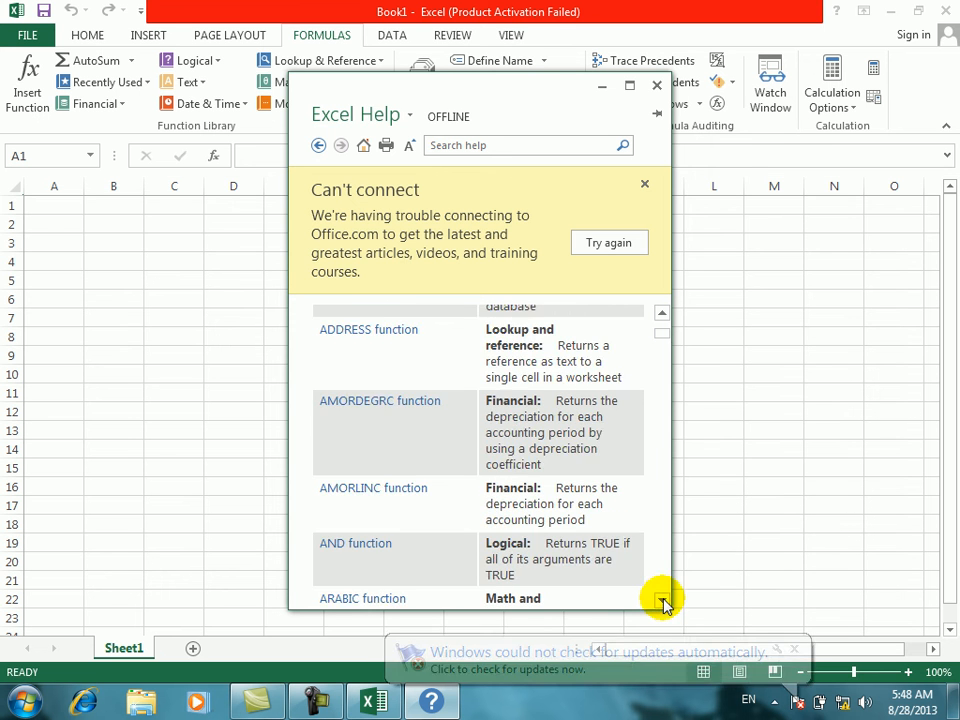
left_click(662, 598)
left_click(662, 598)
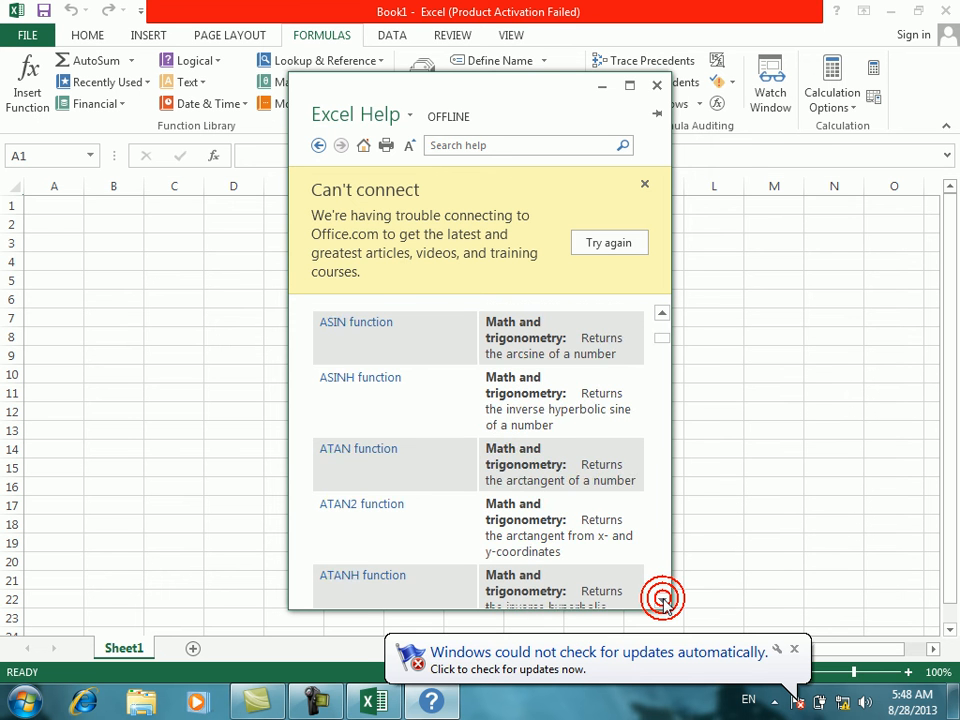
left_click(662, 598)
left_click(662, 598)
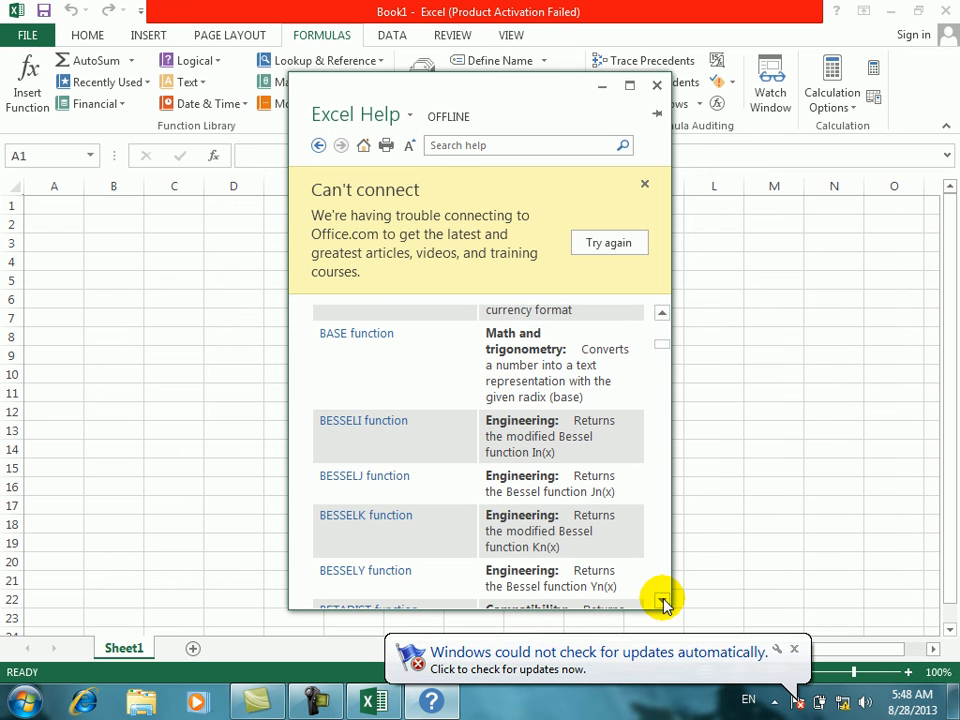
left_click(661, 312)
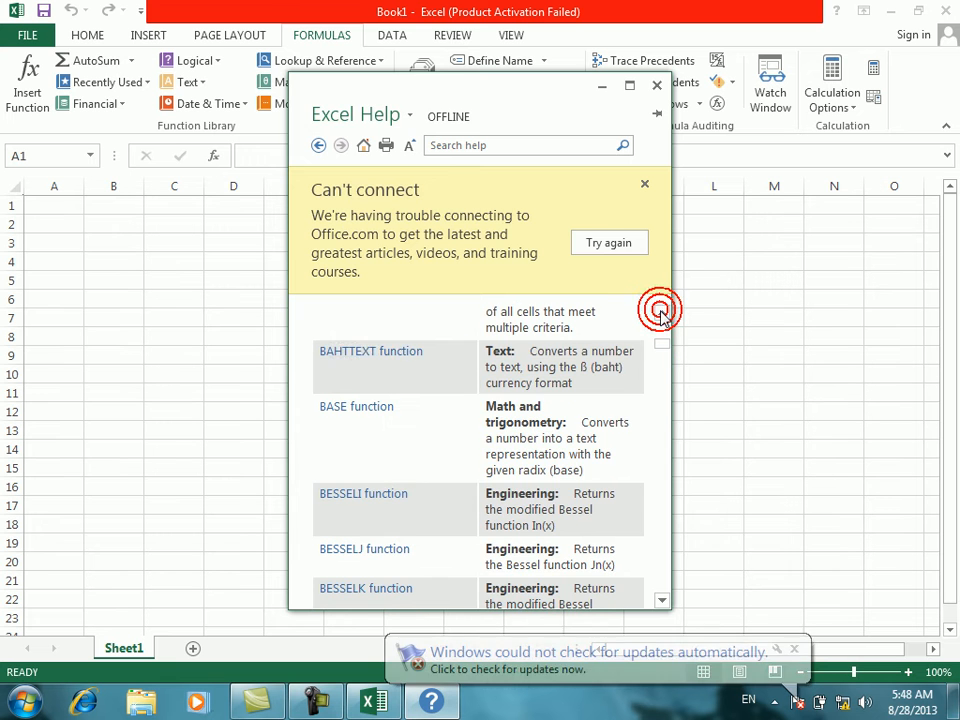
left_click(400, 354)
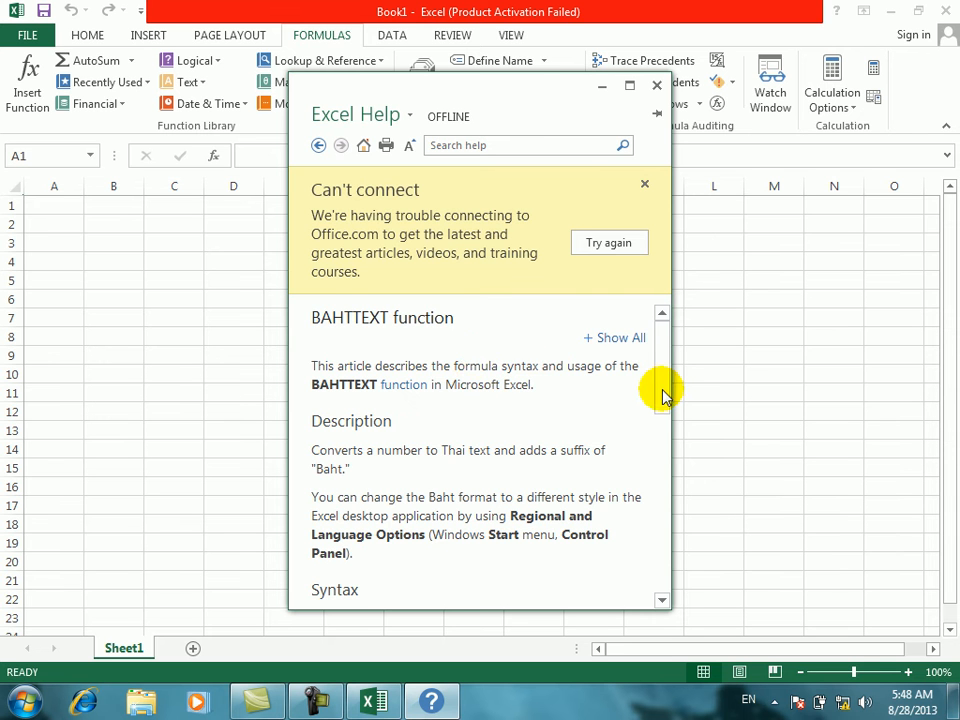
Step: Read the BAHTTEXT article's description, syntax and example result, and close Help
left_click_drag(662, 338, 664, 365)
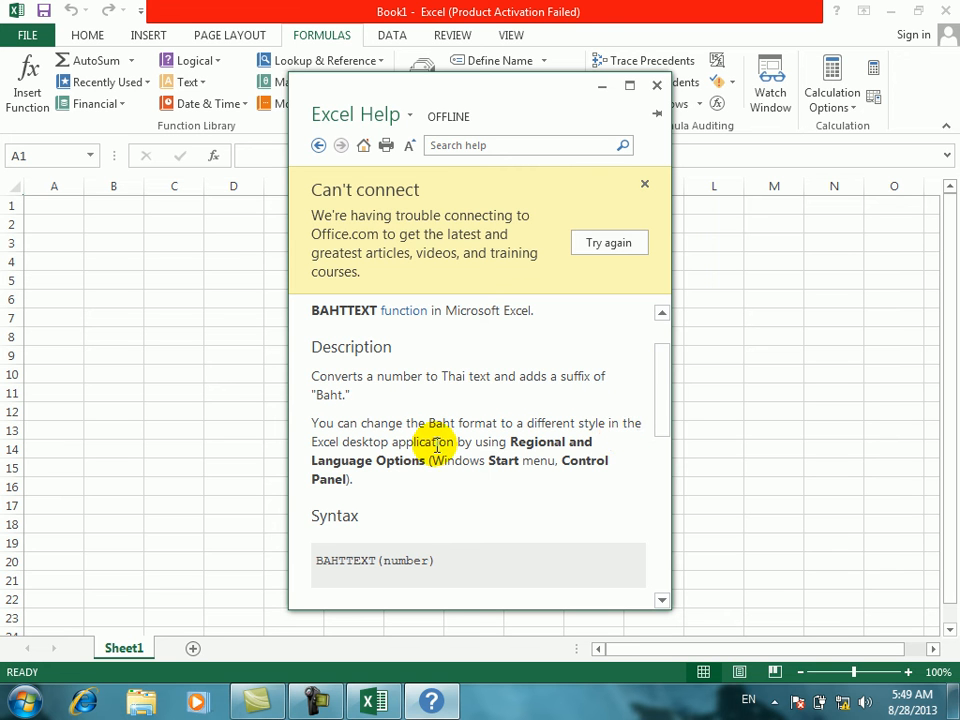
left_click_drag(661, 393, 661, 541)
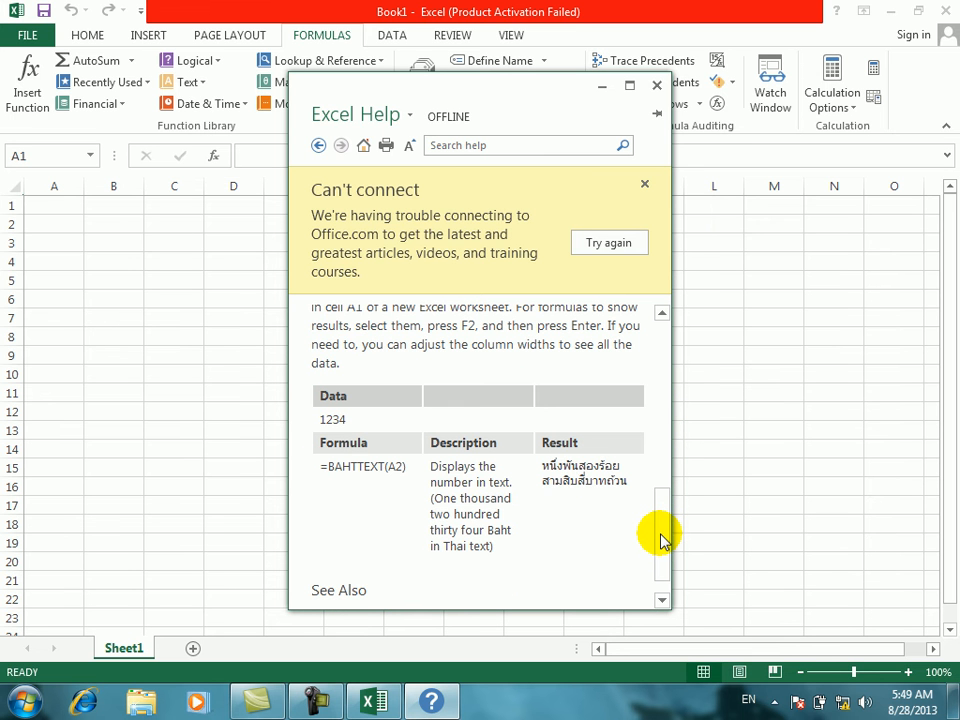
double_click(582, 468)
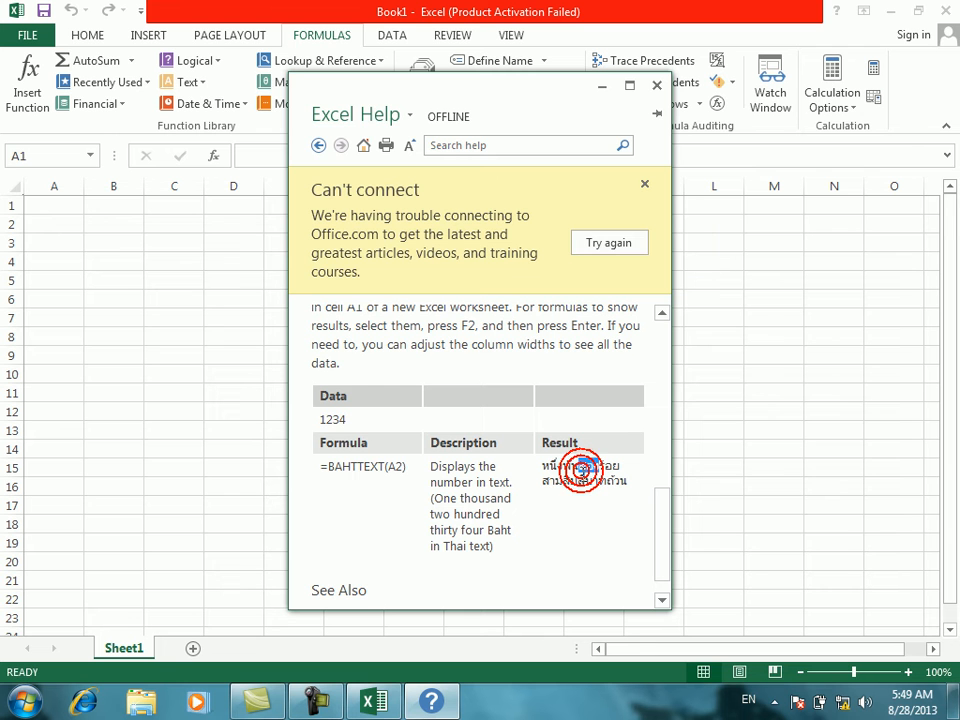
left_click(585, 488)
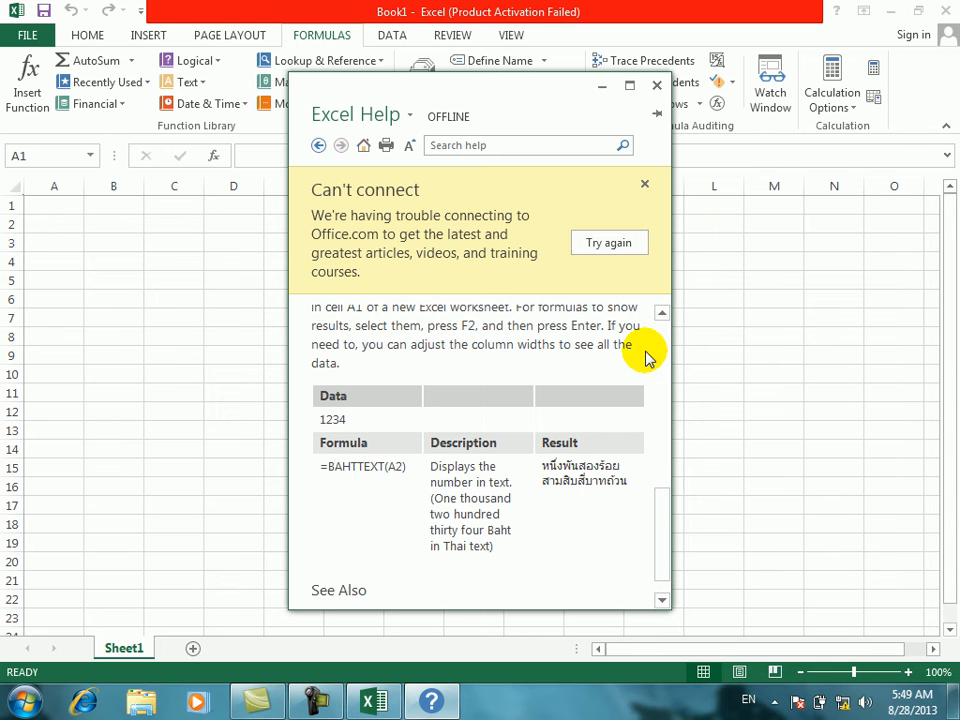
left_click(656, 87)
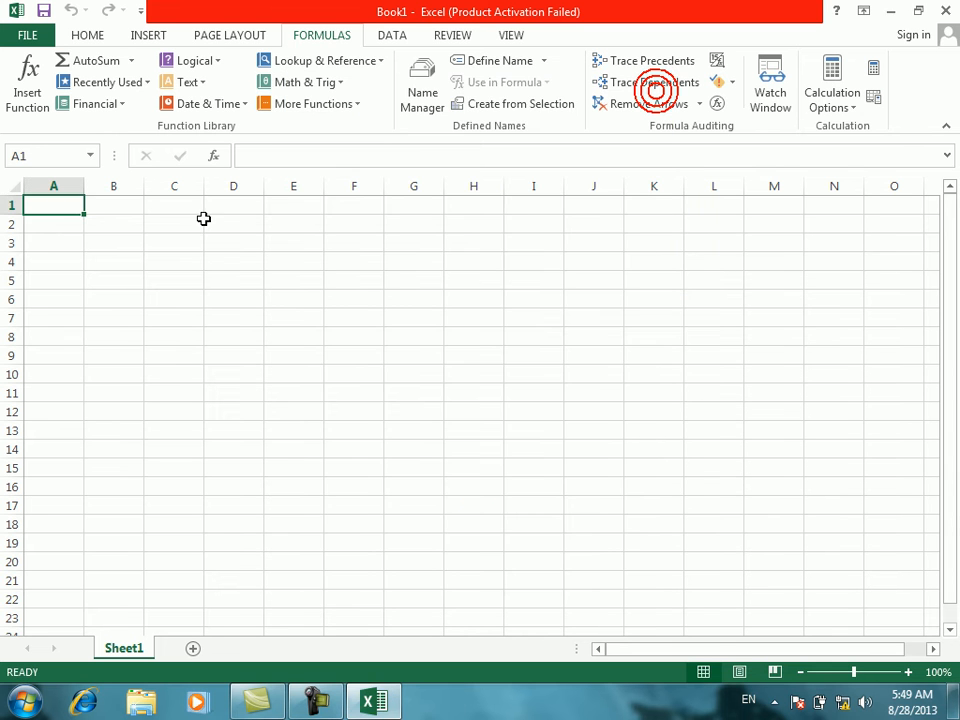
Step: Enter 2 in cell A1 and convert it to Thai baht text with =BAHTTEXT(A1) in cell G10
type("2")
key("Tab")
left_click(436, 376)
type("=")
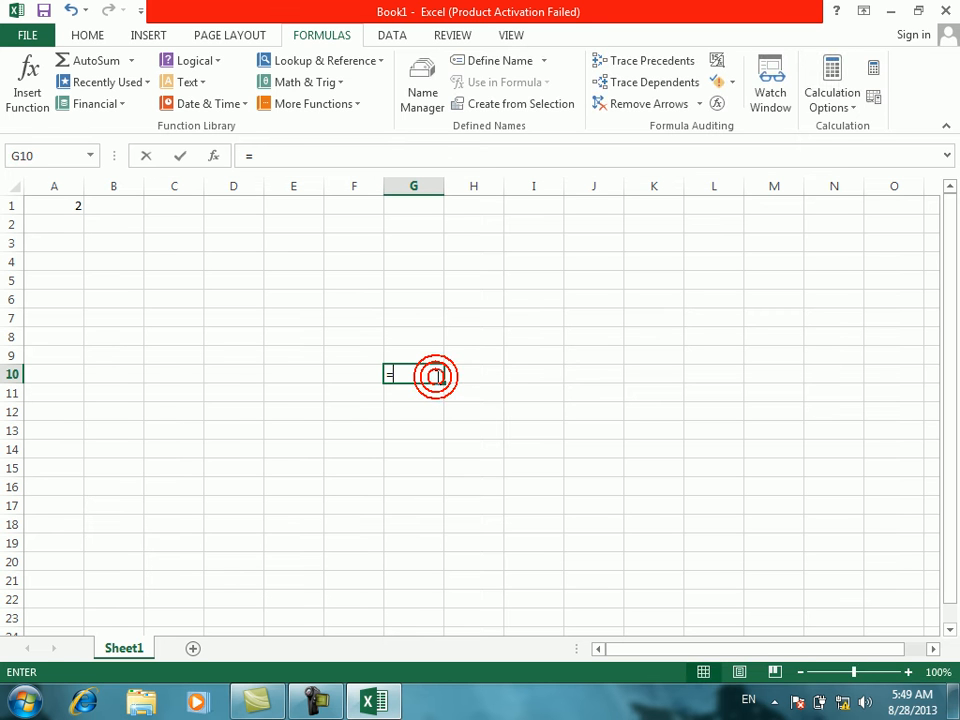
type("ba")
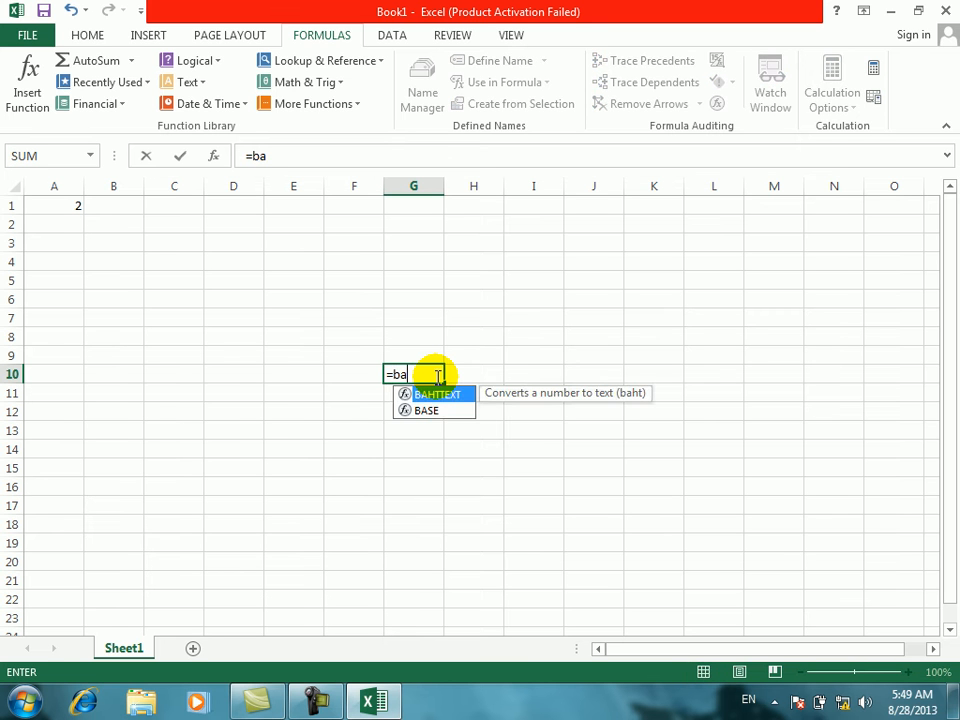
type("th")
key("BackSpace")
key("BackSpace")
type("h")
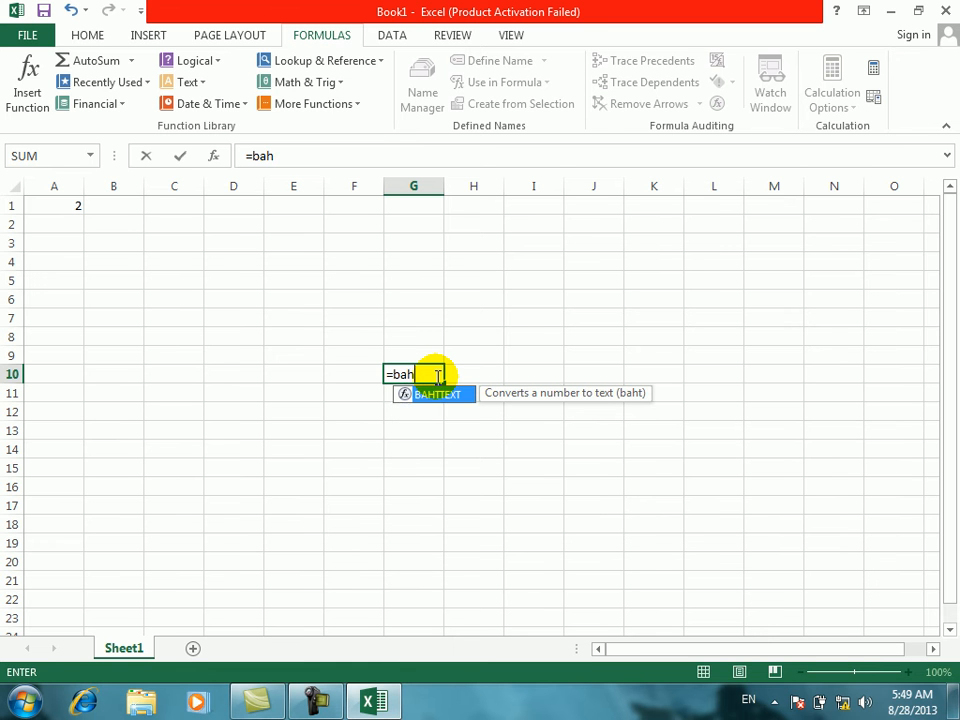
key("Tab")
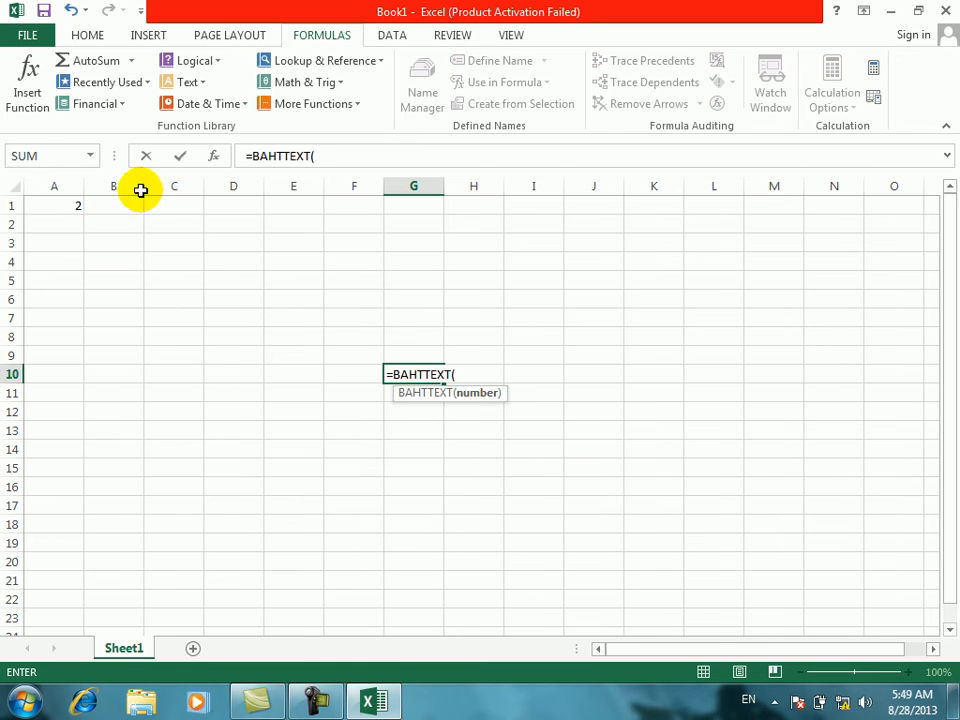
left_click(64, 207)
key("Return")
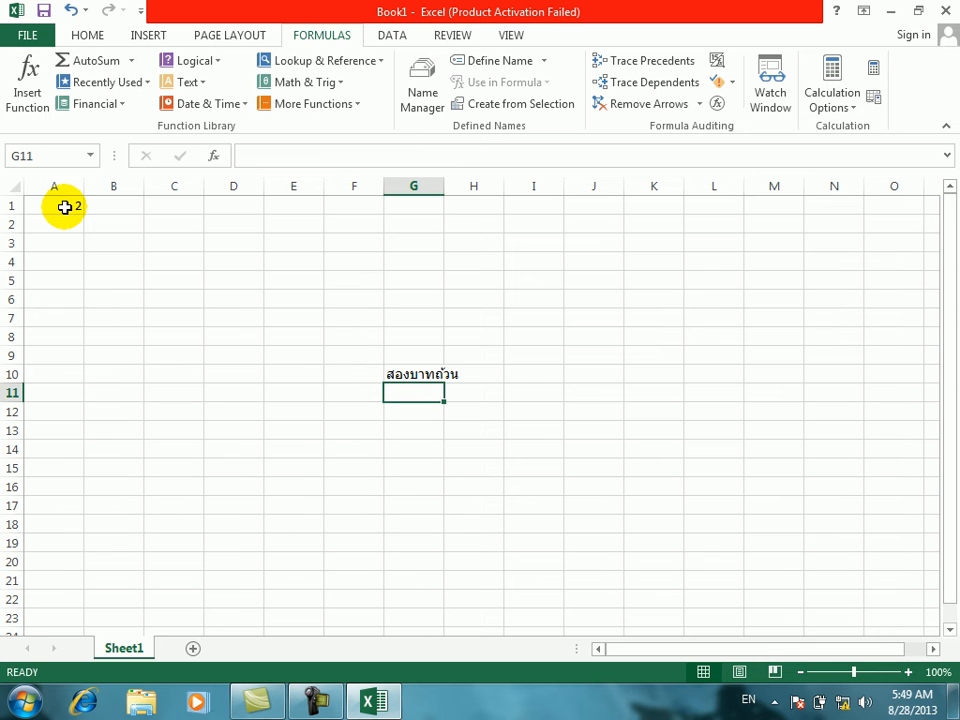
Step: Check the formula in cell G10 and look at the fonts available for it without changing the font
left_click(435, 371)
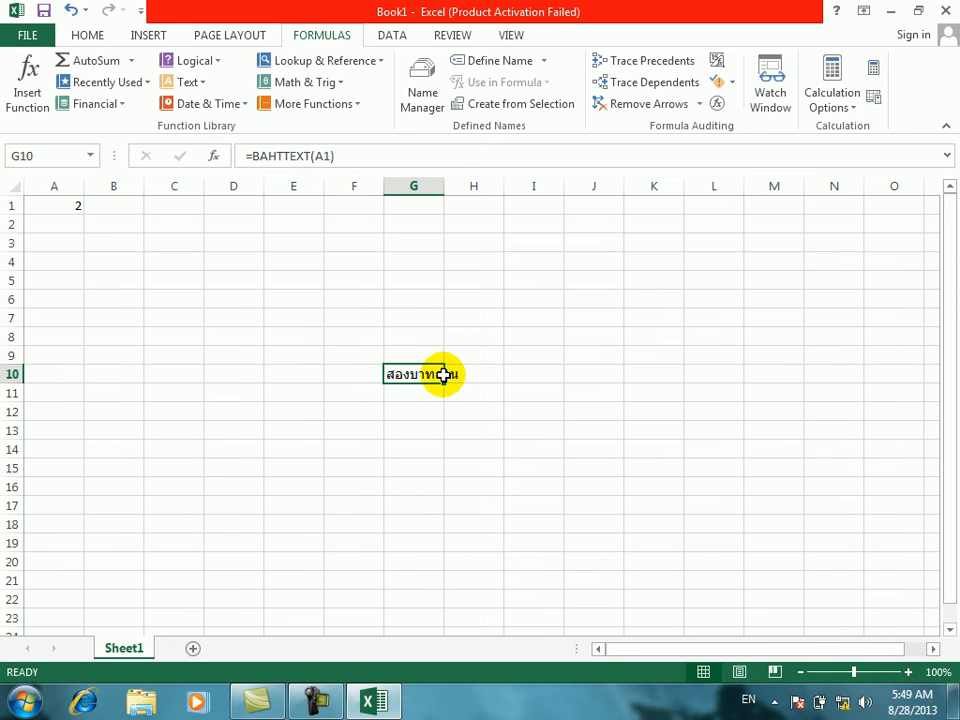
left_click(95, 33)
left_click(181, 68)
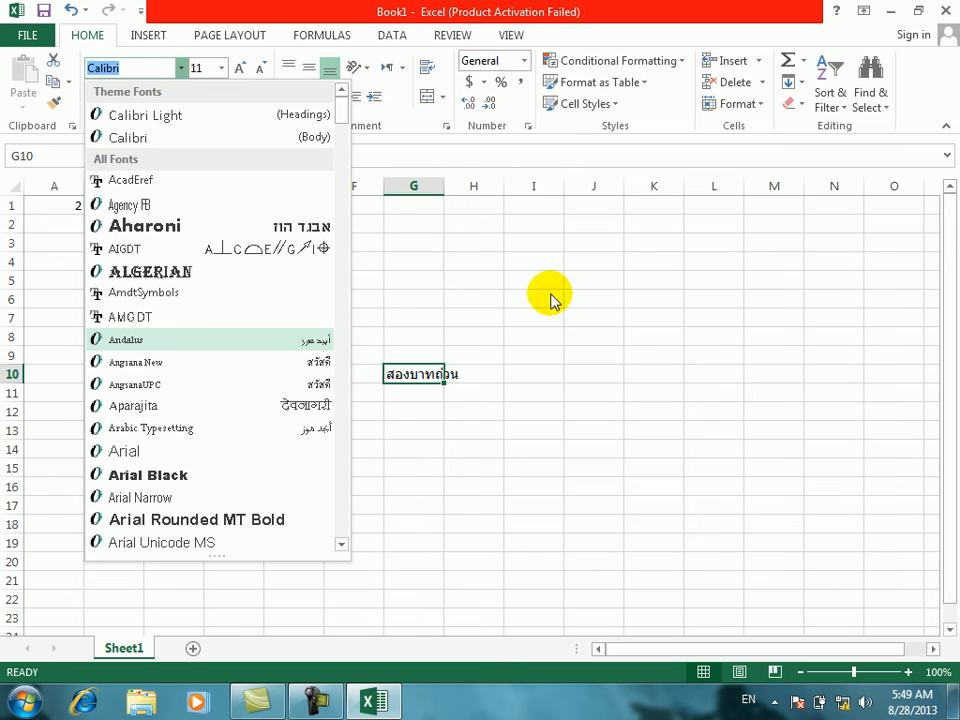
left_click(178, 295)
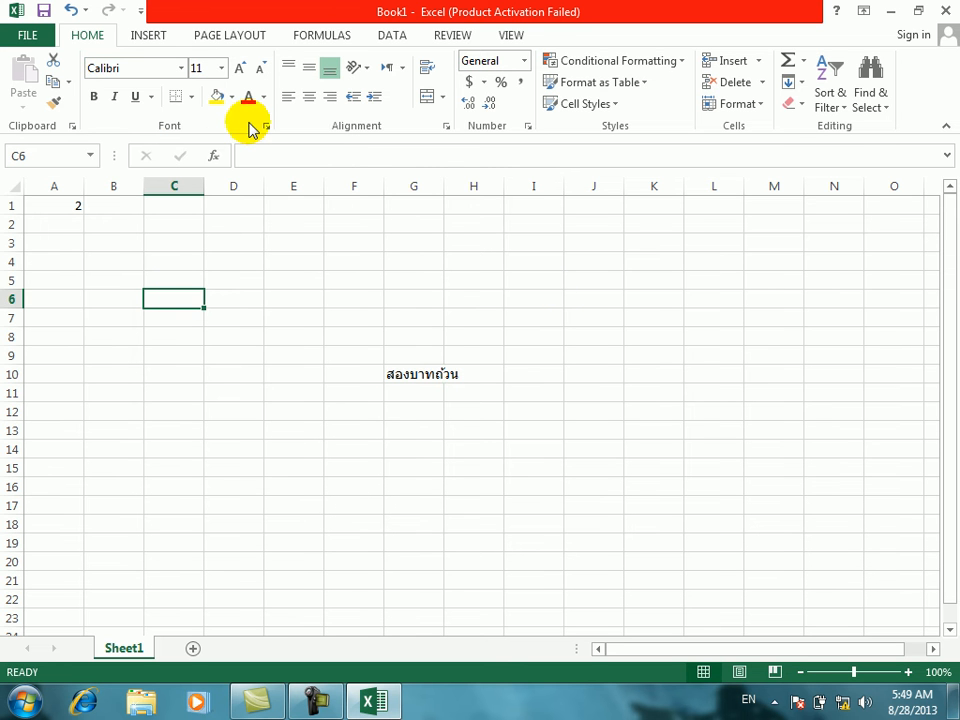
Step: Look at the CHAR entry in the Text function category and close the list
left_click(335, 40)
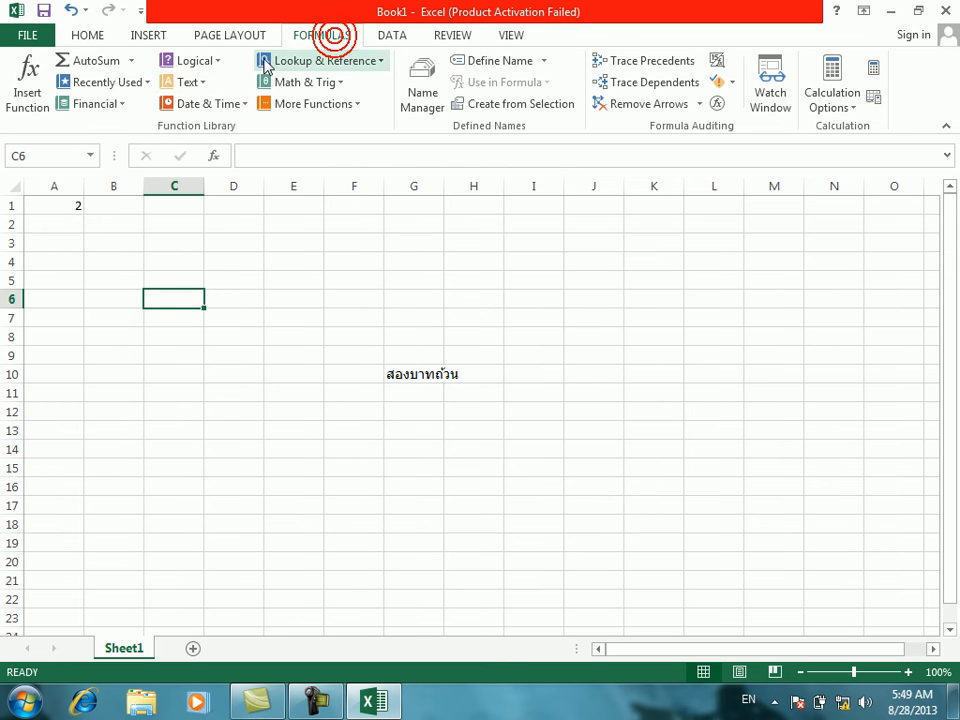
left_click(200, 84)
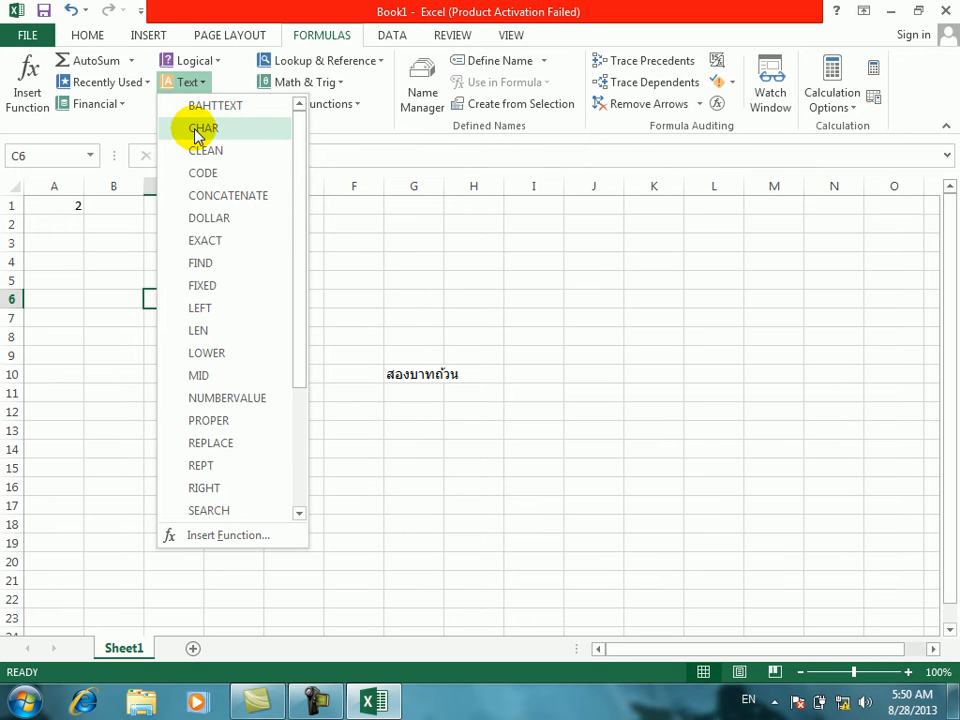
left_click(407, 264)
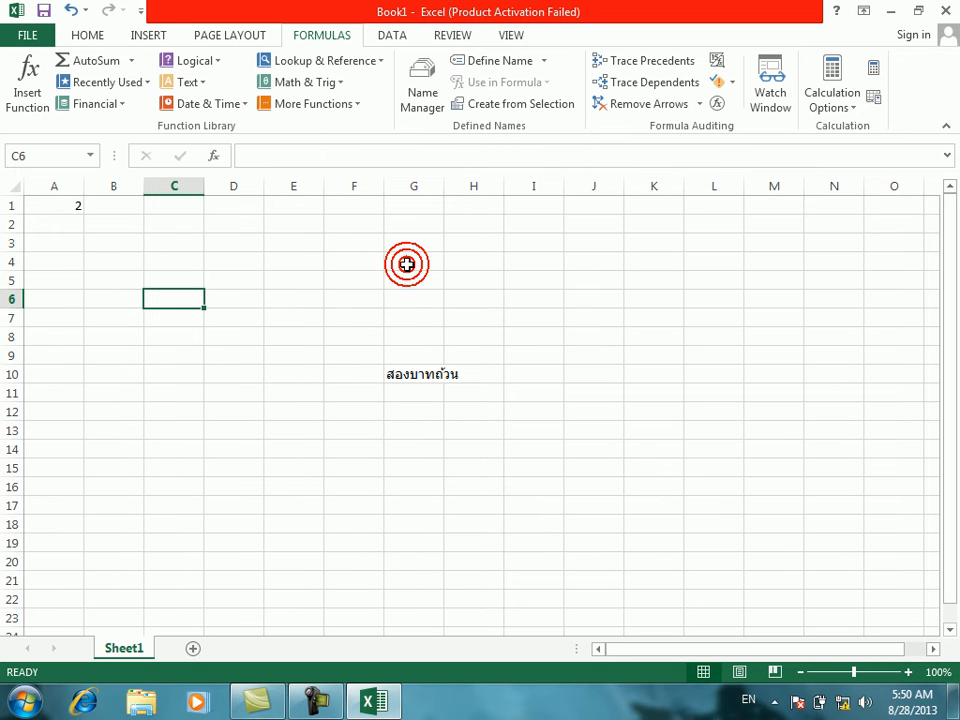
Step: Enter the formula =CHAR(33) in cell A3
left_click(52, 238)
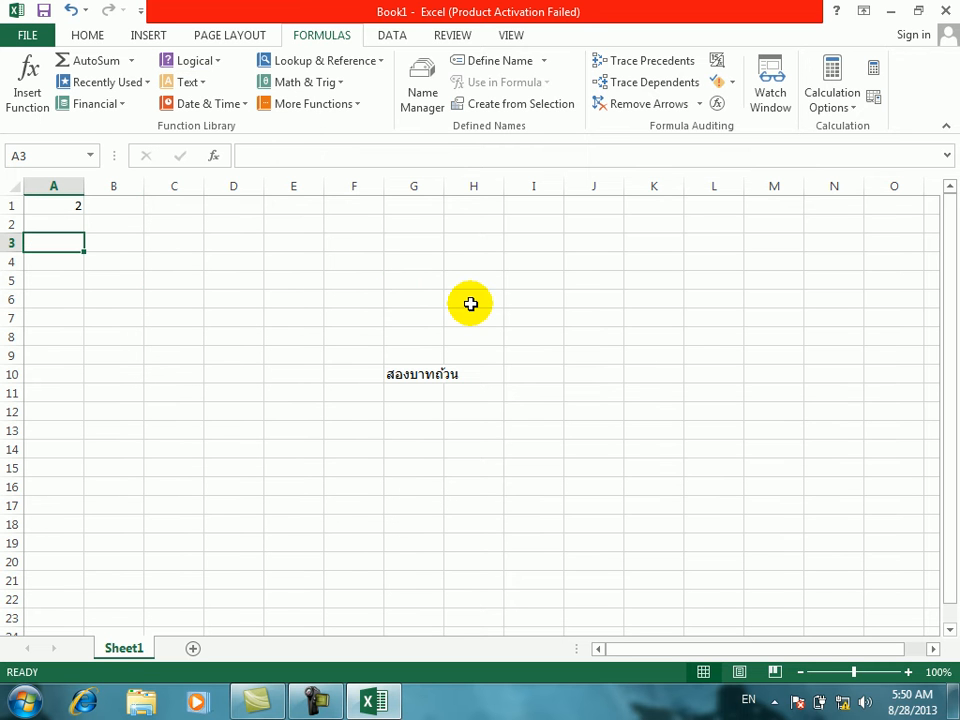
key("BackSpace")
type("=cha")
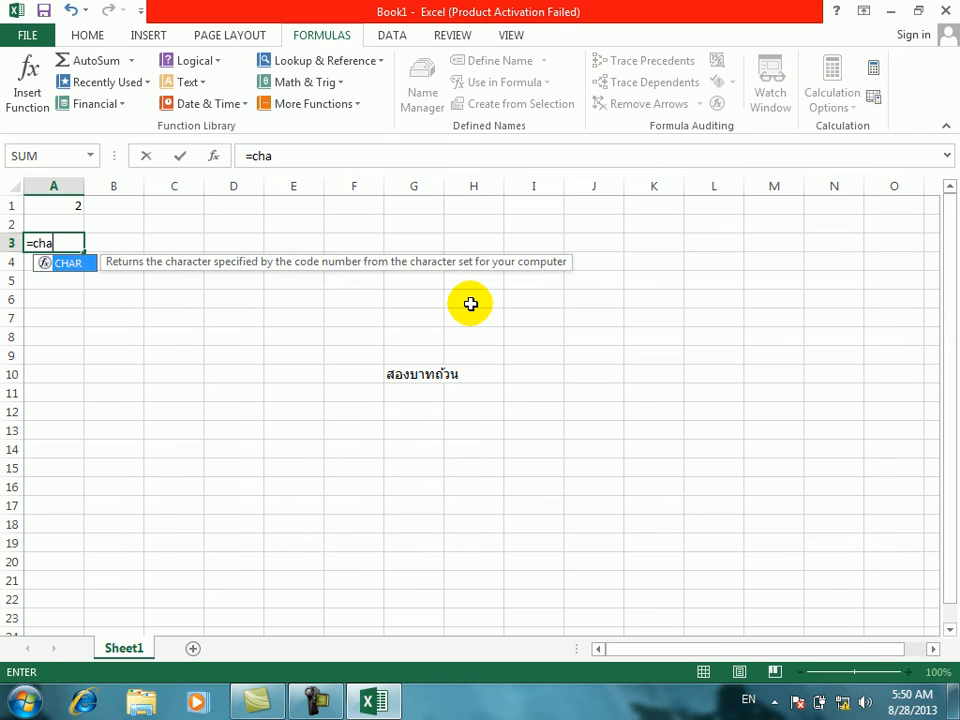
key("Tab")
type("33")
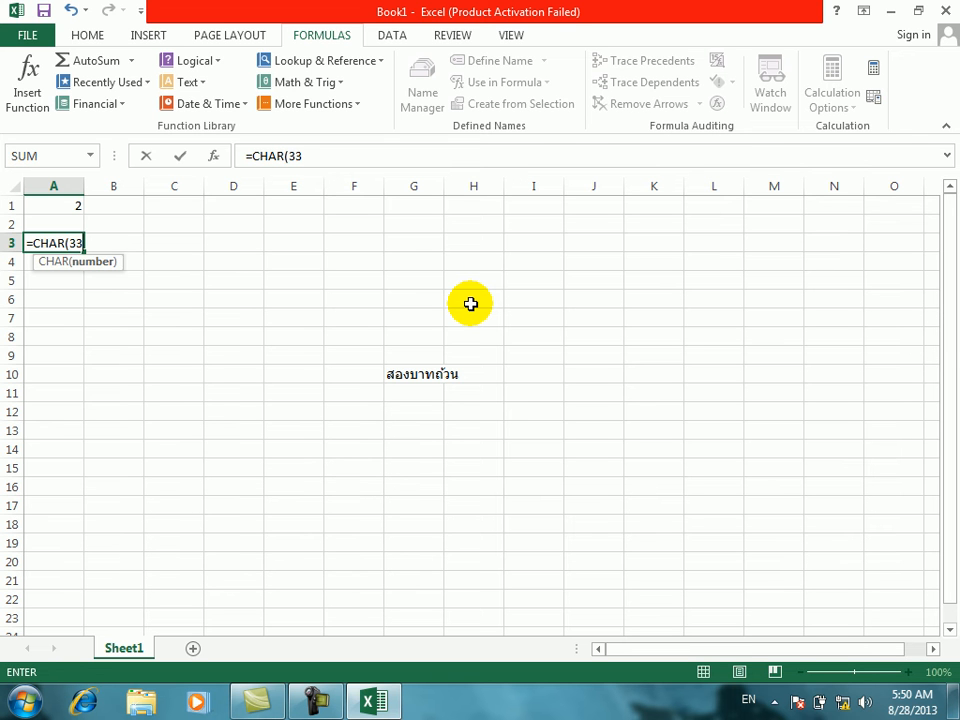
key("Return")
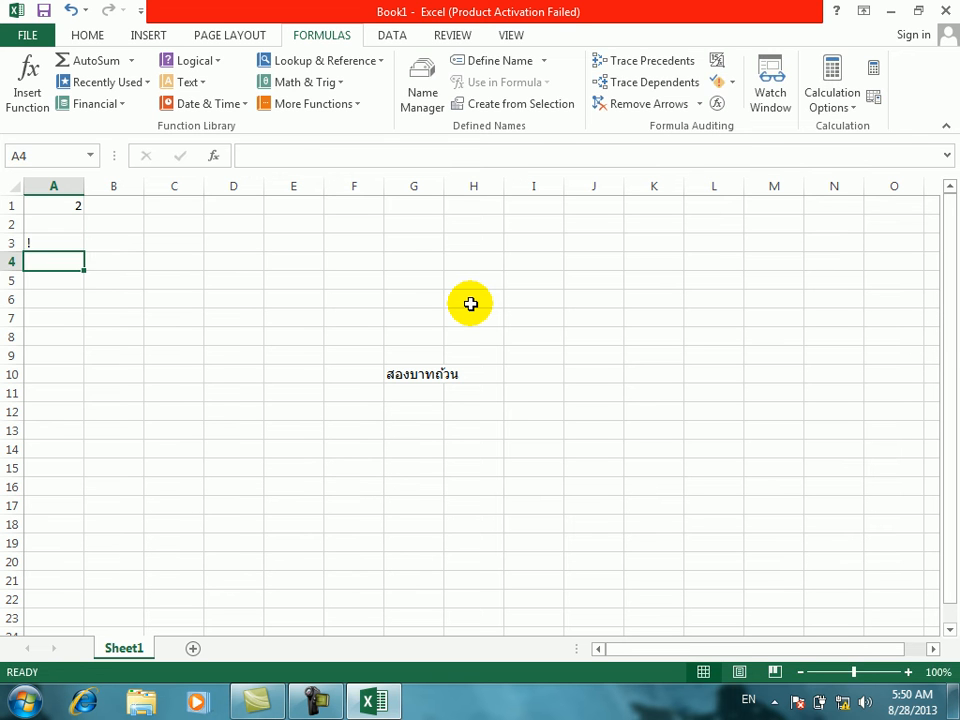
Step: Enter a CHAR formula in cell D1 that references cell C1
left_click(214, 208)
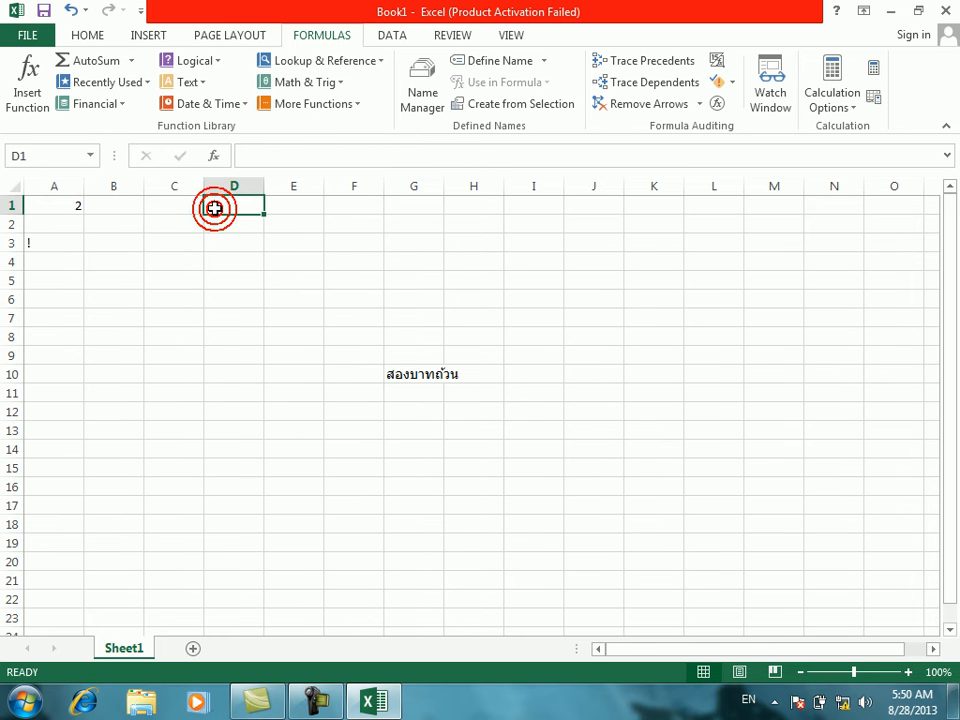
type("=")
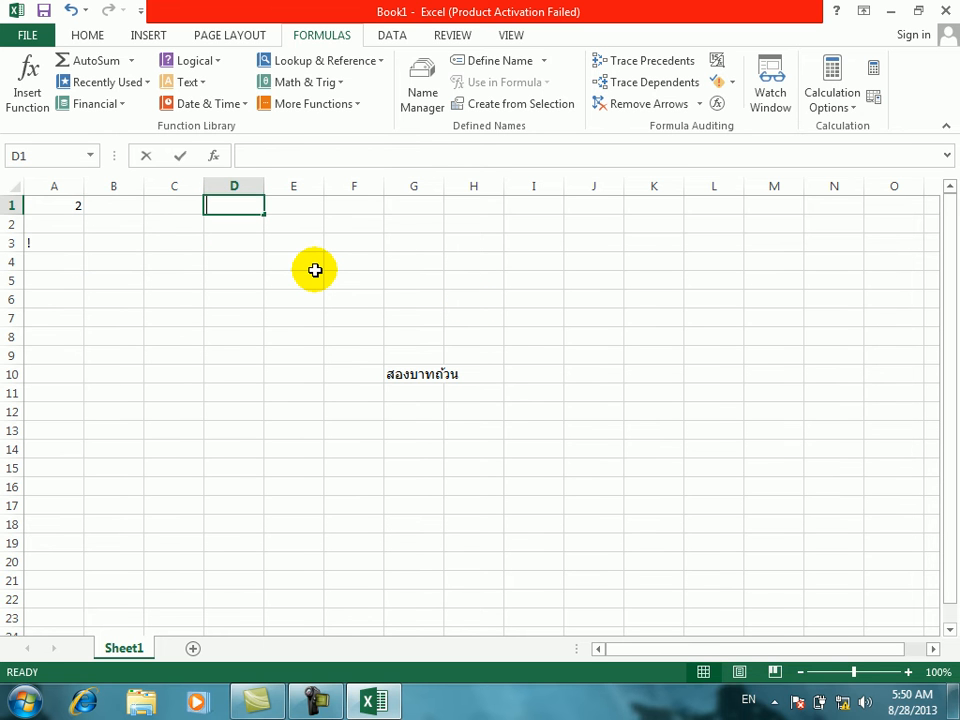
type("=char")
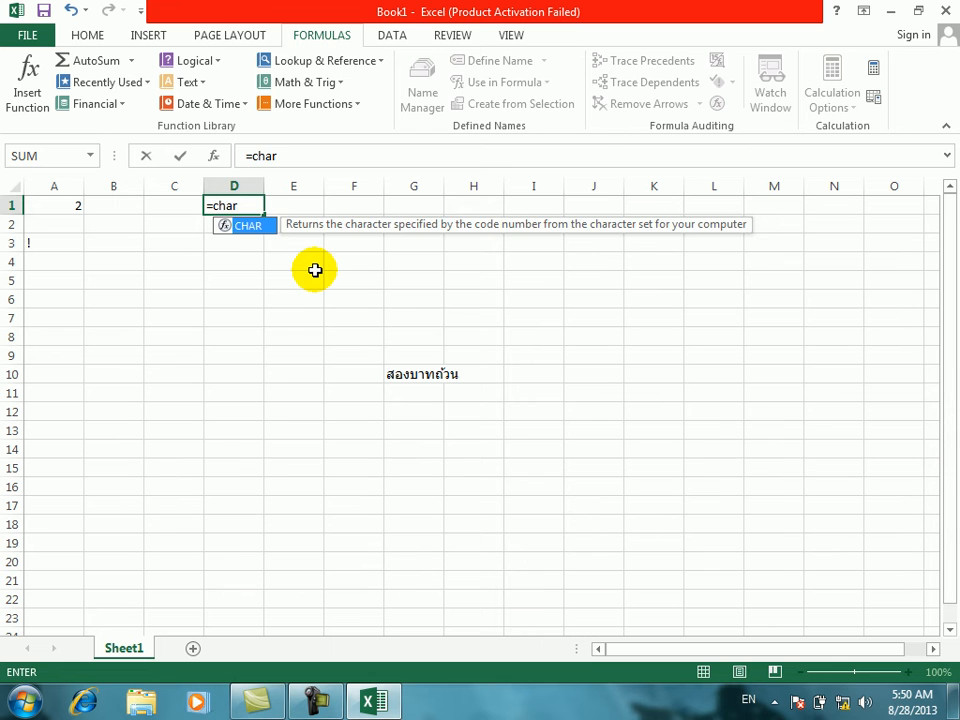
key("Tab")
key("Left")
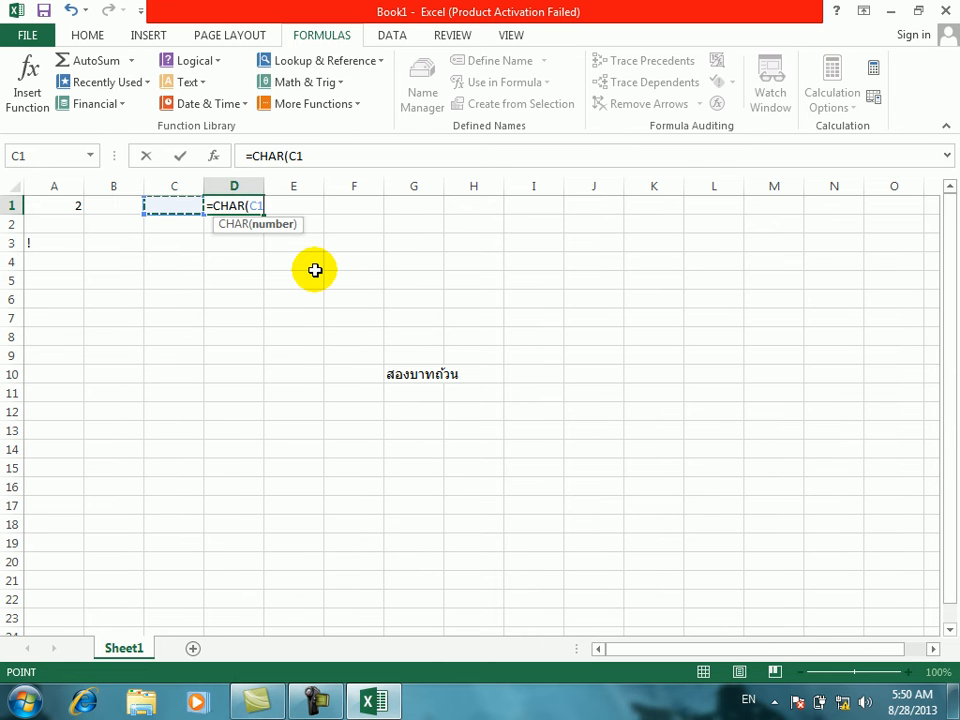
key("Return")
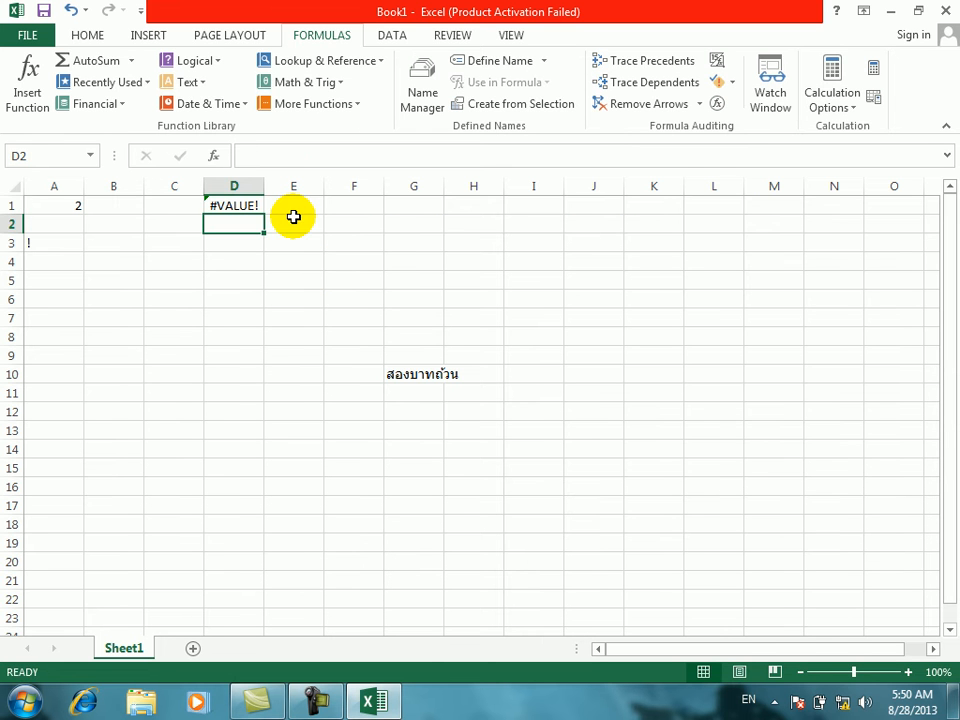
Step: Enter 44 in cell C1 and fill the CHAR formula from D1 down to D18
left_click(180, 205)
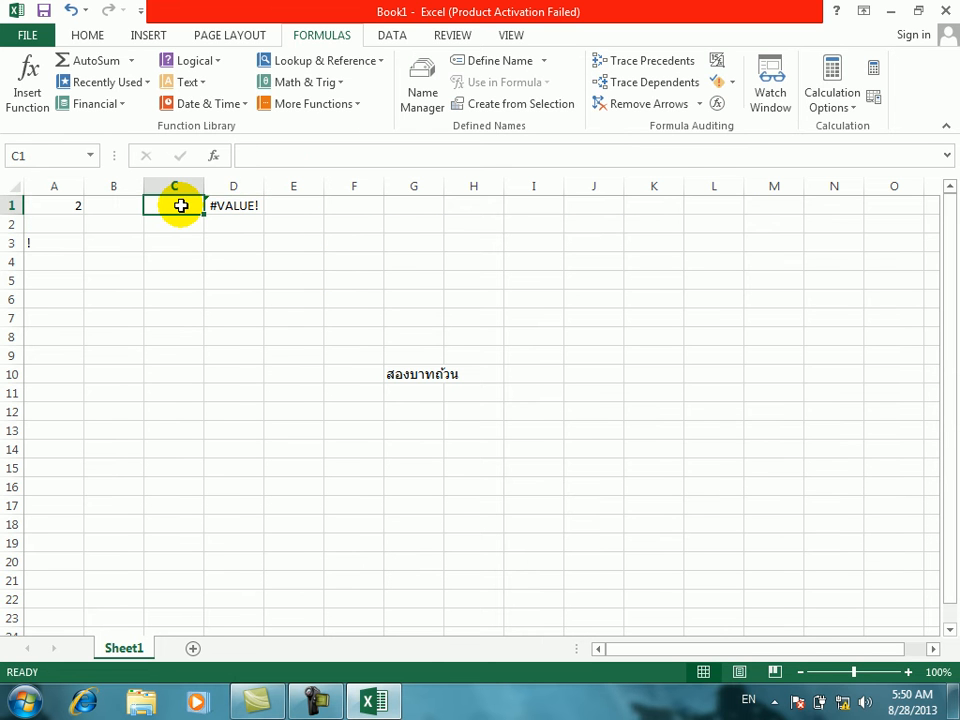
type("44")
key("Return")
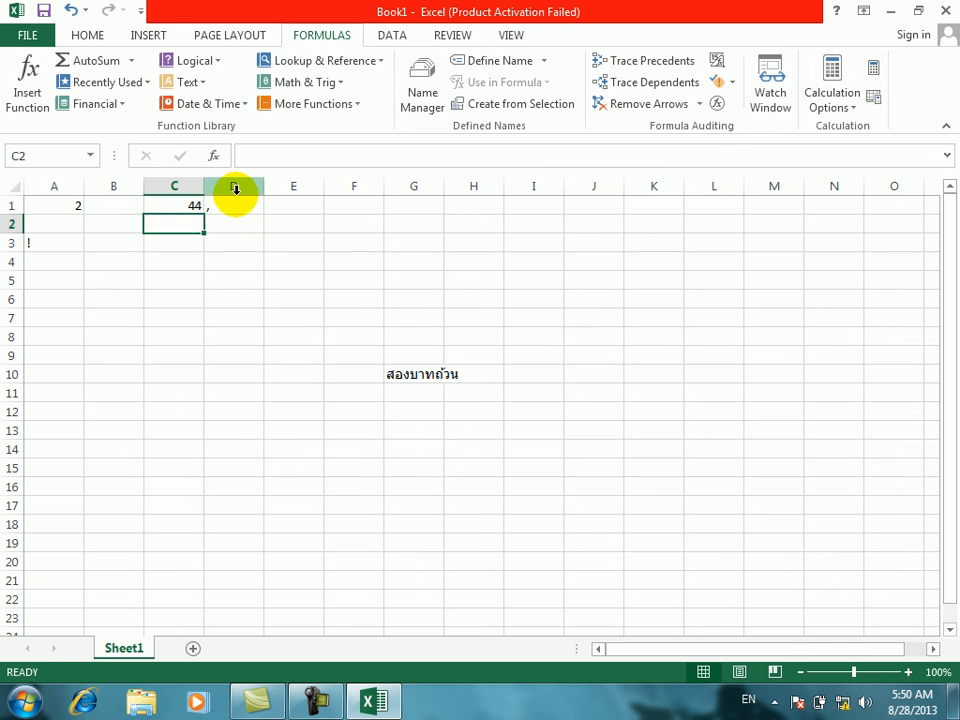
left_click(236, 207)
left_click_drag(263, 213, 243, 524)
Step: Enter the character codes 90, 66, 76 and 45 in cells C2 to C5
left_click(159, 222)
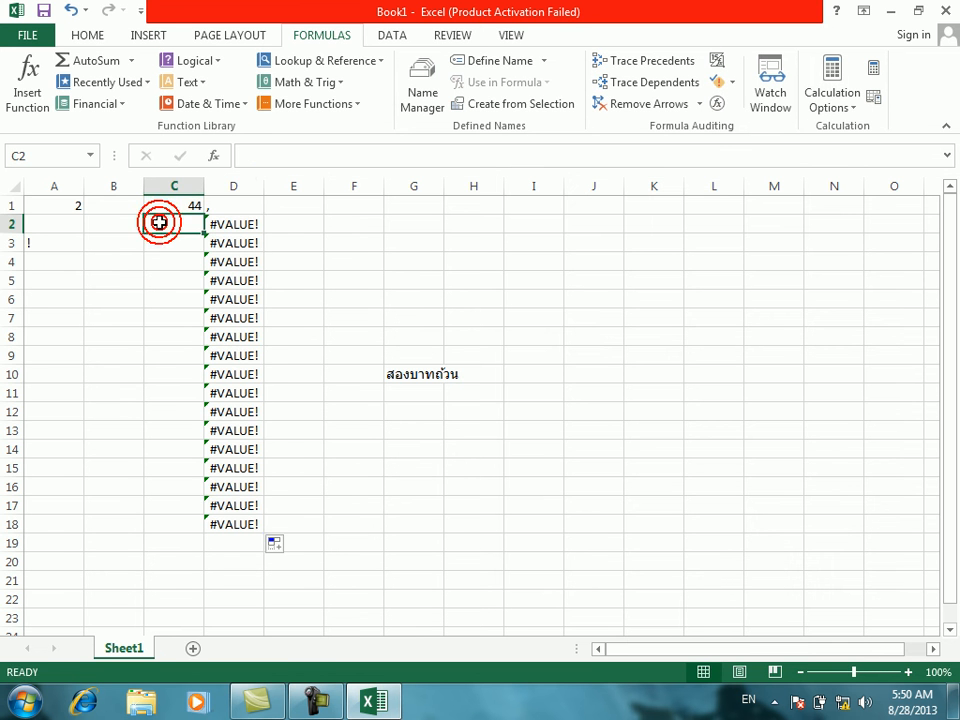
type("90")
key("Return")
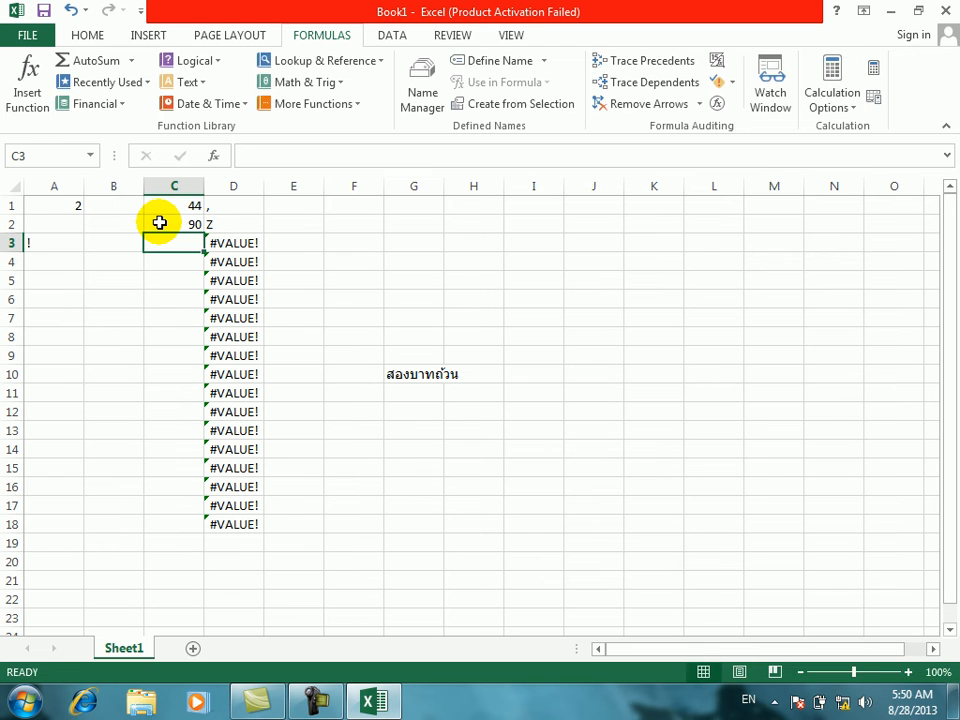
type("66")
key("Return")
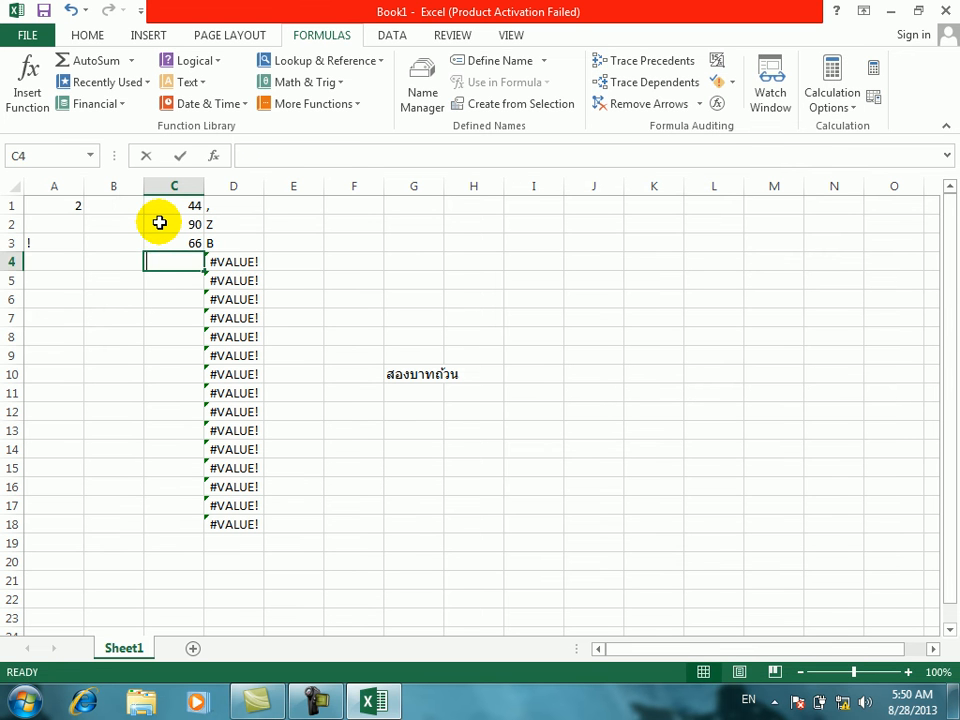
type("76")
key("Return")
type("45")
key("Return")
Step: Enter 434 in cell C6 and 56 in cell C7
type("43")
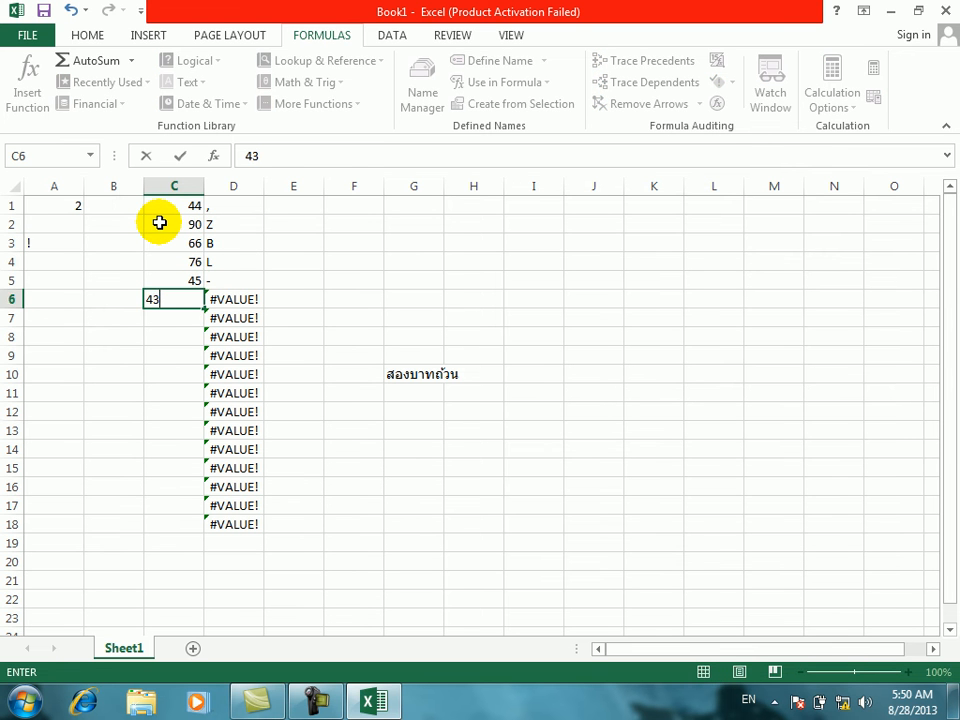
type("4")
key("Return")
type("56")
key("ctrl+Return")
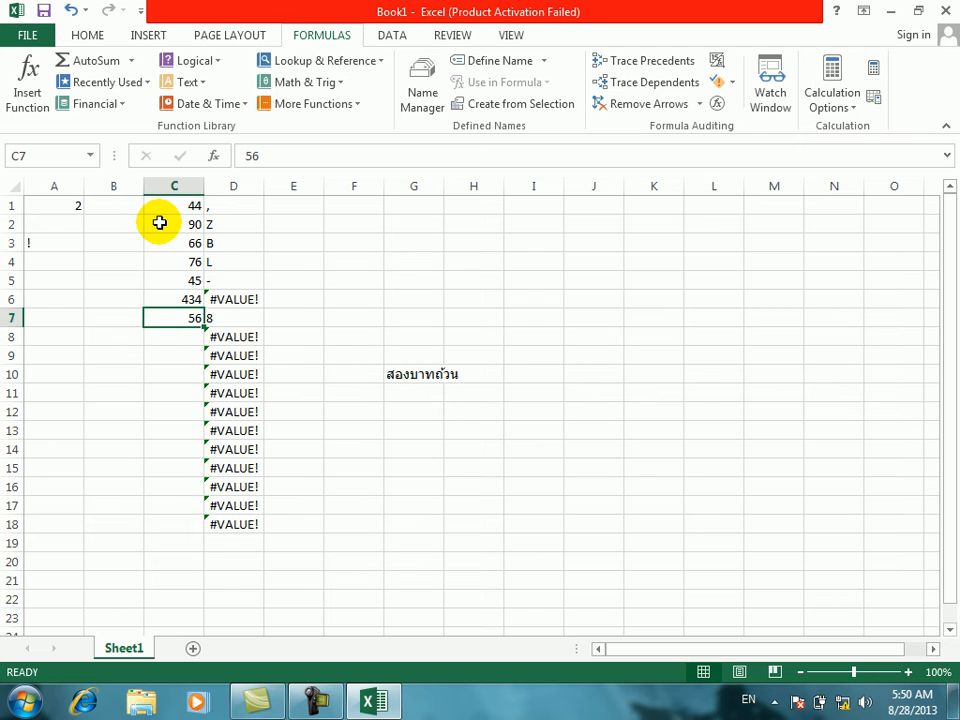
Step: Change cell C6 to 6 and enter 34 and 99 in cells C8 and C9
key("Up")
type("6")
key("Return")
key("Return")
type("34")
key("Return")
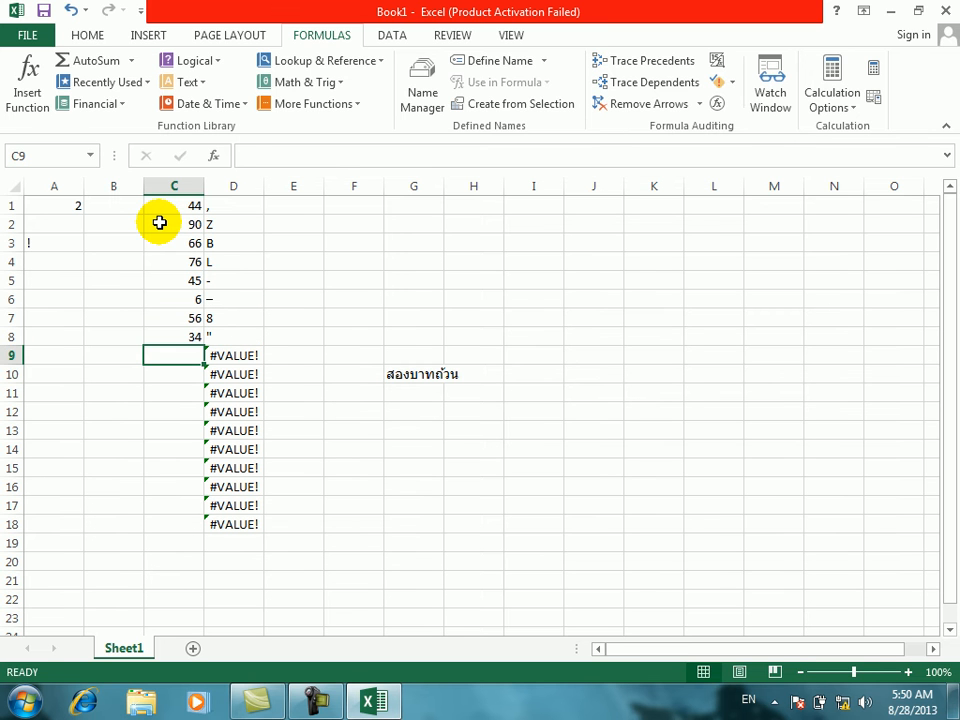
type("99")
key("Return")
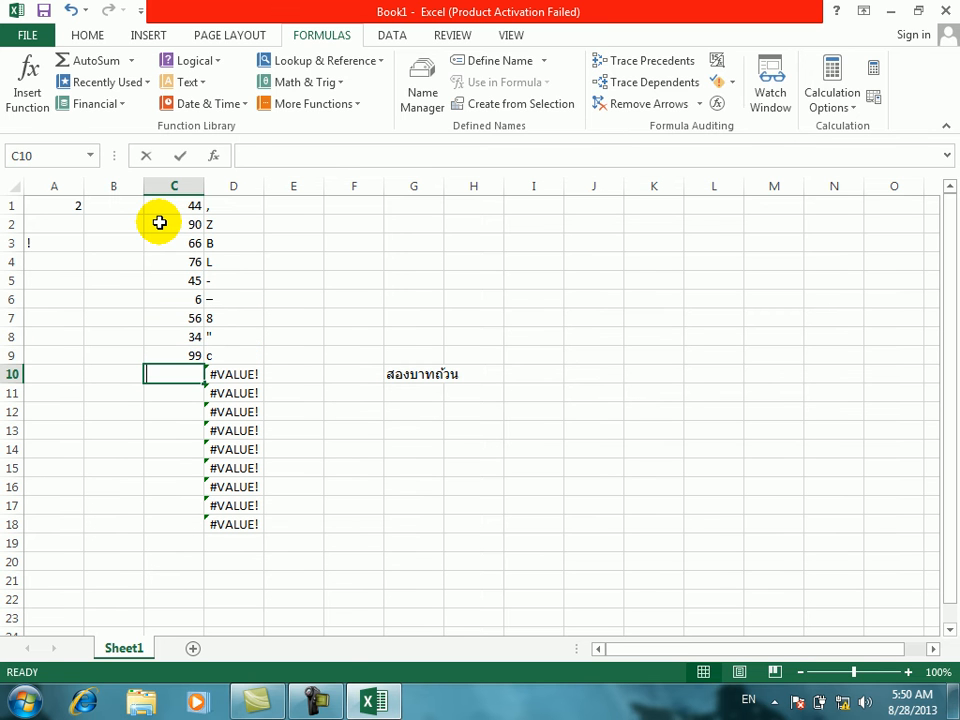
Step: Try 776 in cell C10, replace it with 56, and enter 78 and 56 in cells C11 and C12
type("776")
key("Return")
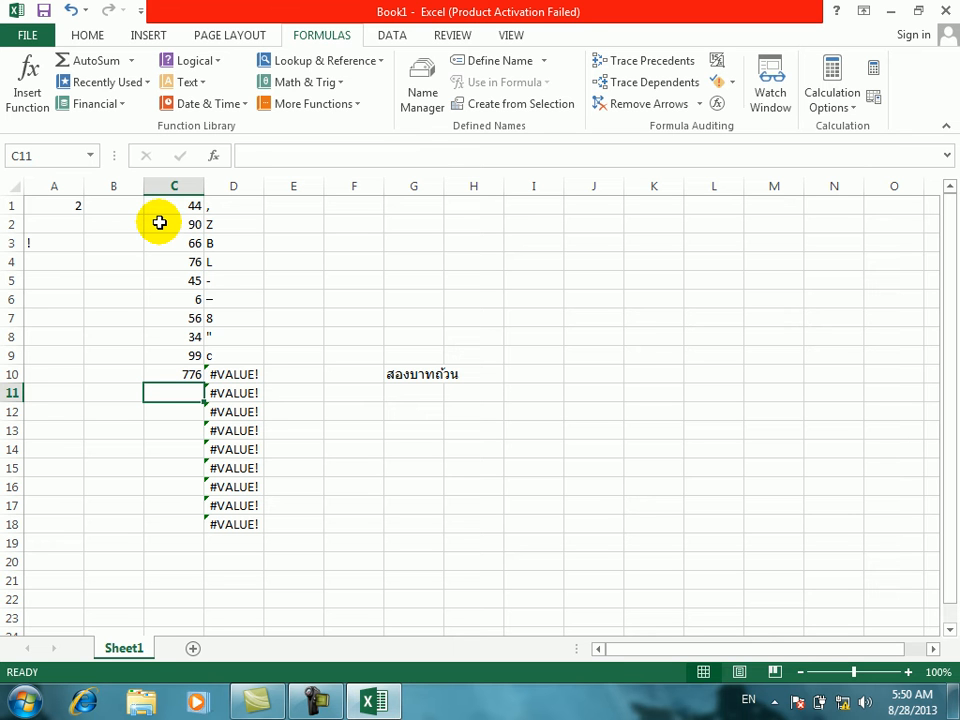
key("Up")
type("56")
key("Return")
type("78")
key("Return")
type("56")
key("Return")
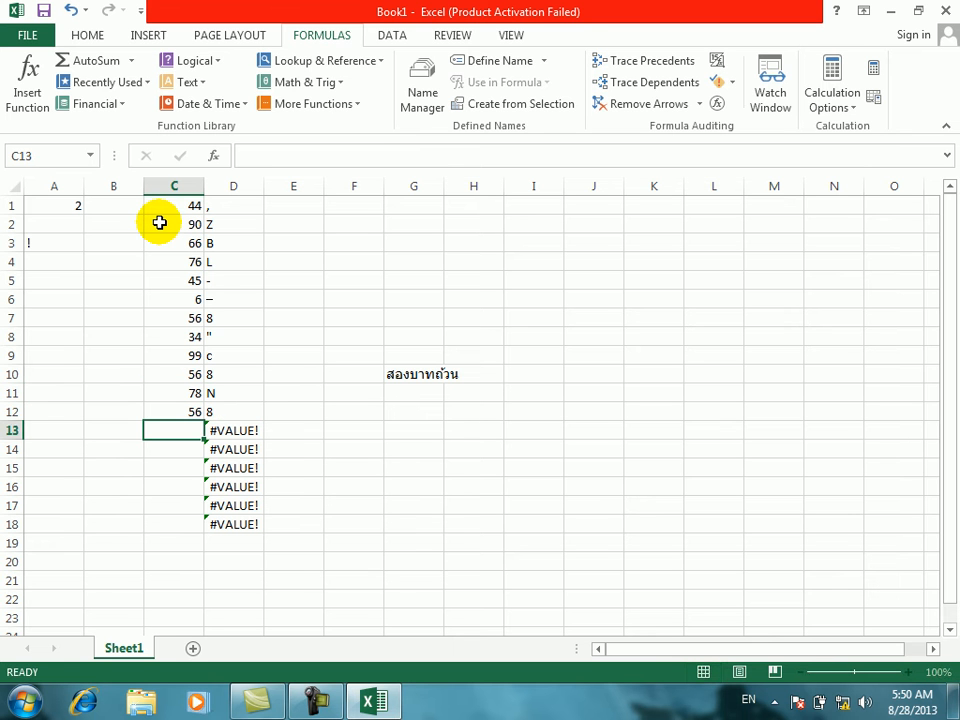
Step: Enter the character codes 45, 45, 67, 78 and 6 in cells C13 to C17
type("45")
key("Return")
type("45")
key("Return")
type("67")
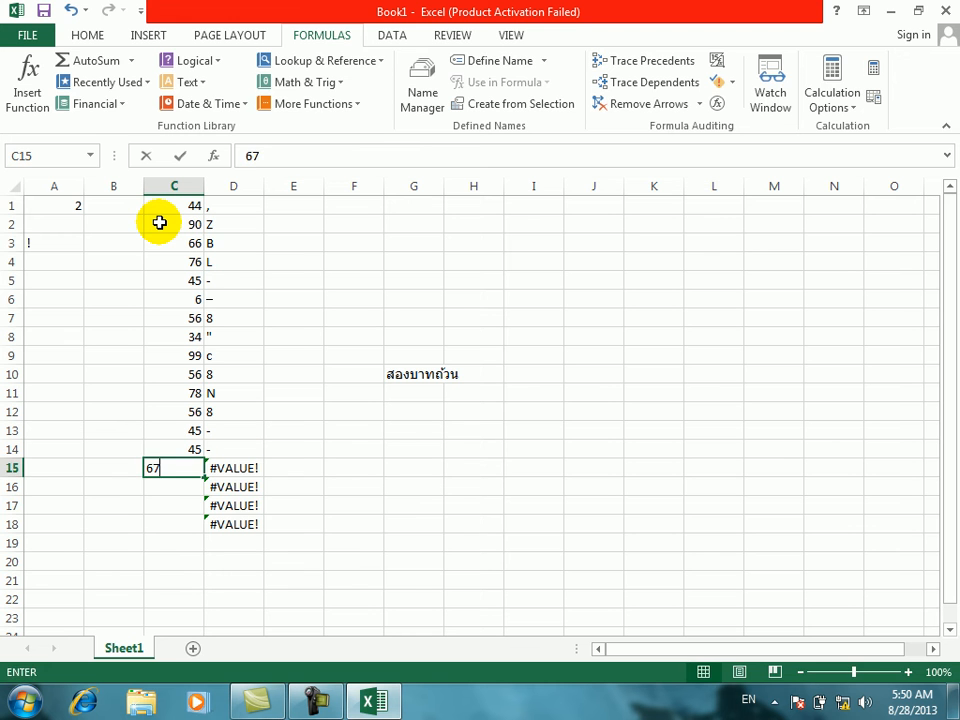
key("Return")
type("78")
key("Return")
type("6")
Step: Change the character code in cell C2 to 53
left_click(157, 222)
type("53")
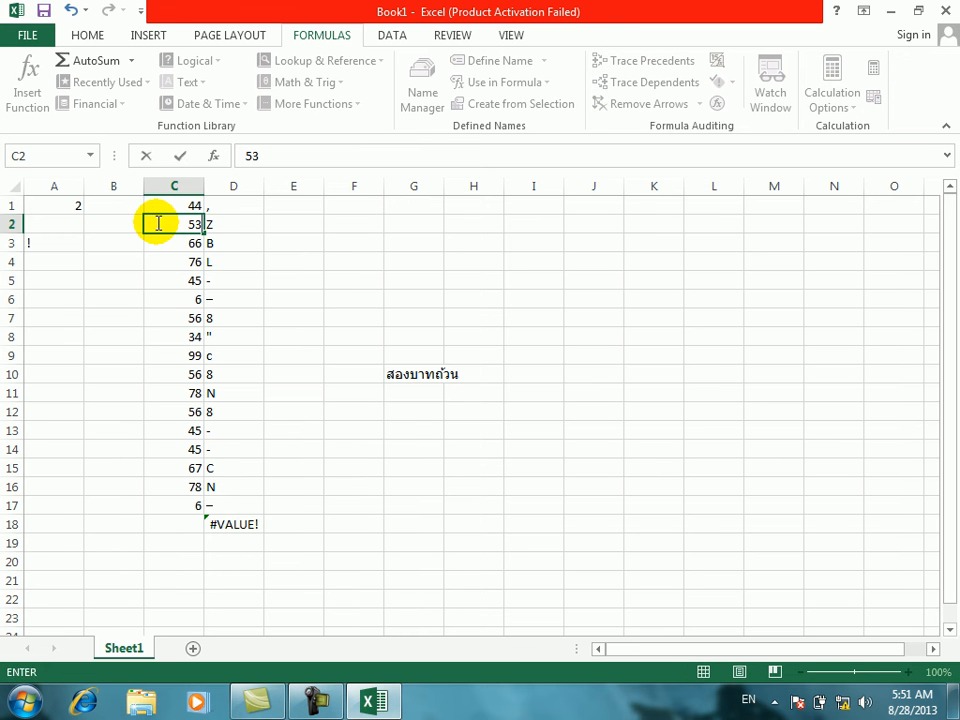
key("ctrl+Return")
Step: Go down the codes in column C to cell C13 and compare them with the characters in column D
key("Down")
key("Down")
key("Down")
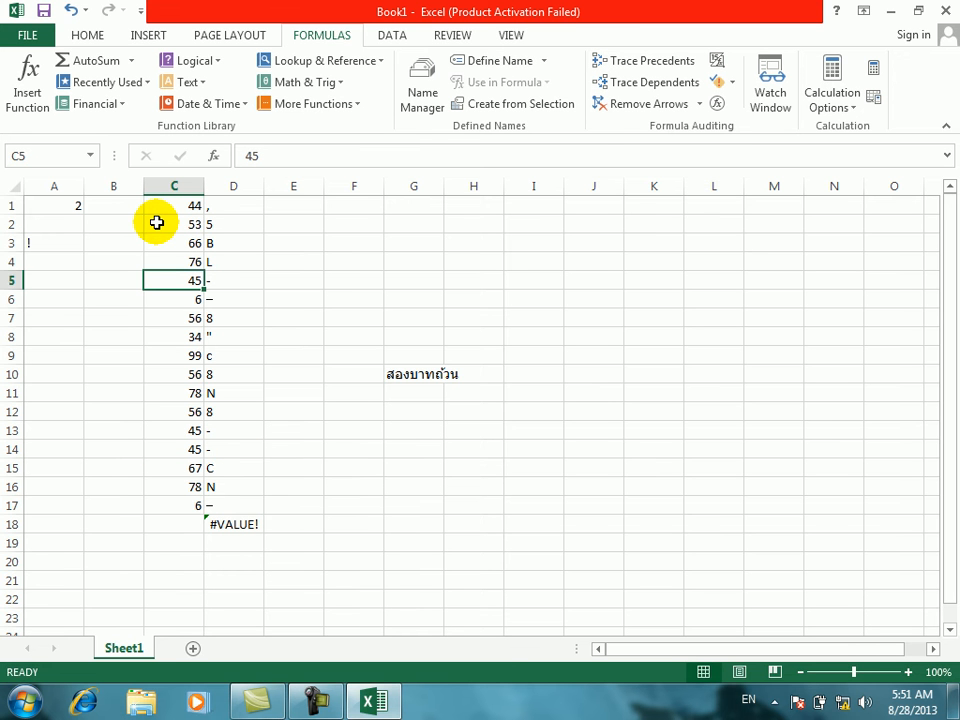
key("Down")
key("Down")
key("Down")
key("Down")
key("Down")
key("Down")
key("Down")
key("Down")
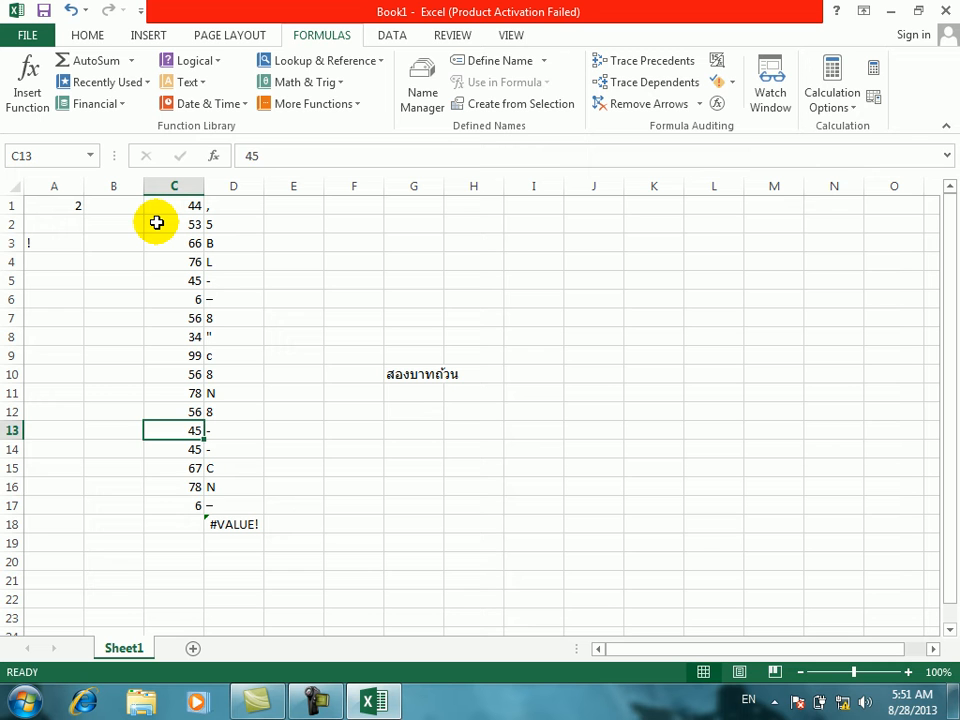
Step: Enter the character code 98 in cell C18, at the end of the code list in column C
key("Down")
key("Down")
key("Down")
key("Down")
key("Down")
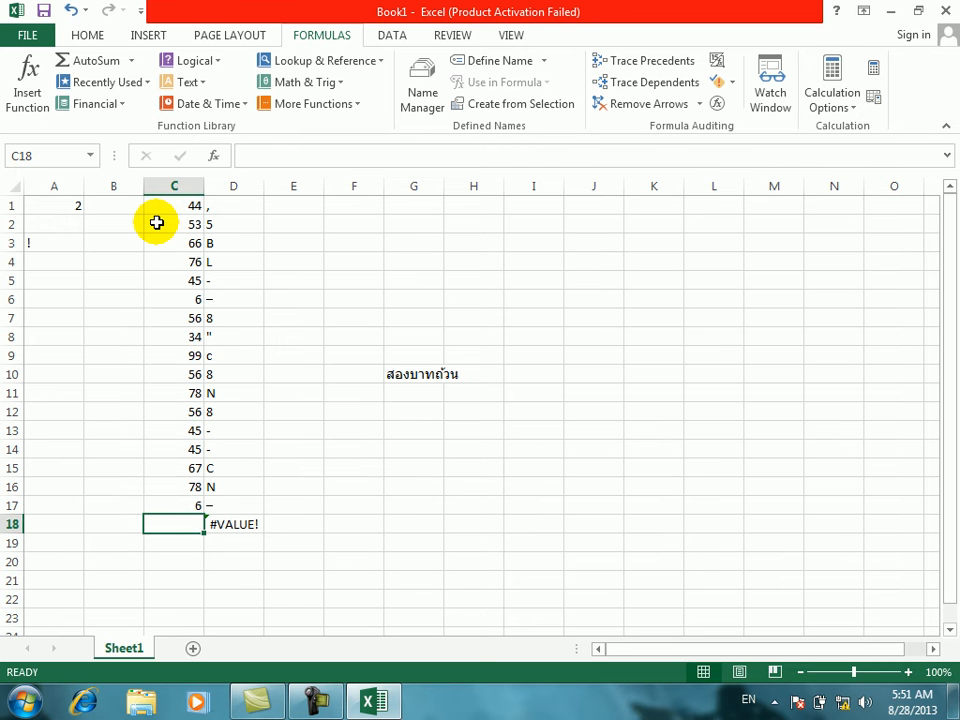
type("900")
key("BackSpace")
key("BackSpace")
type("8")
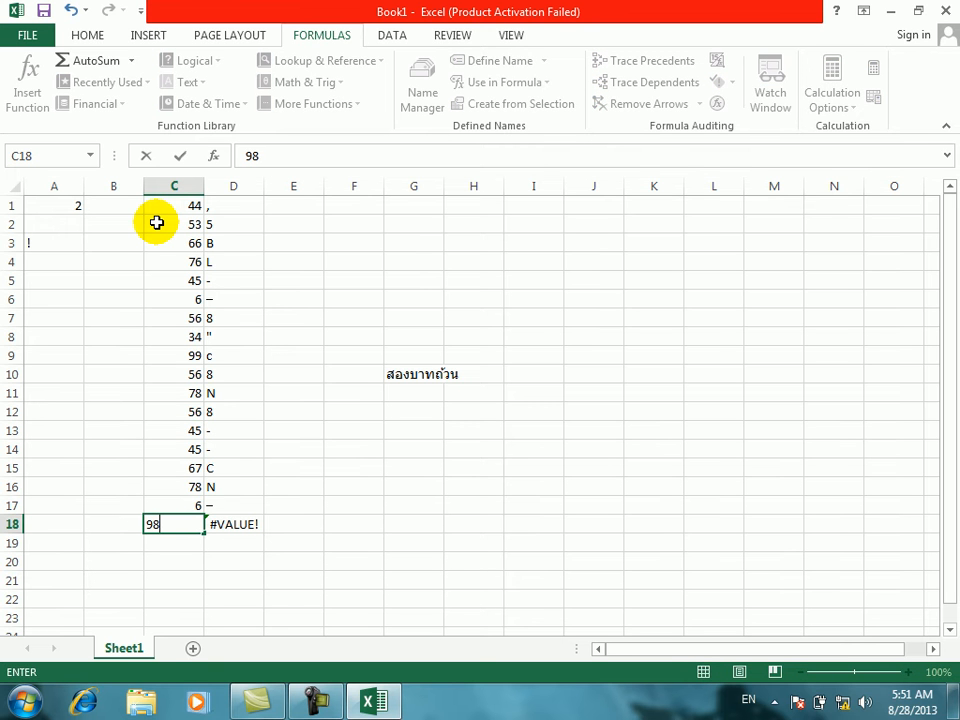
key("Return")
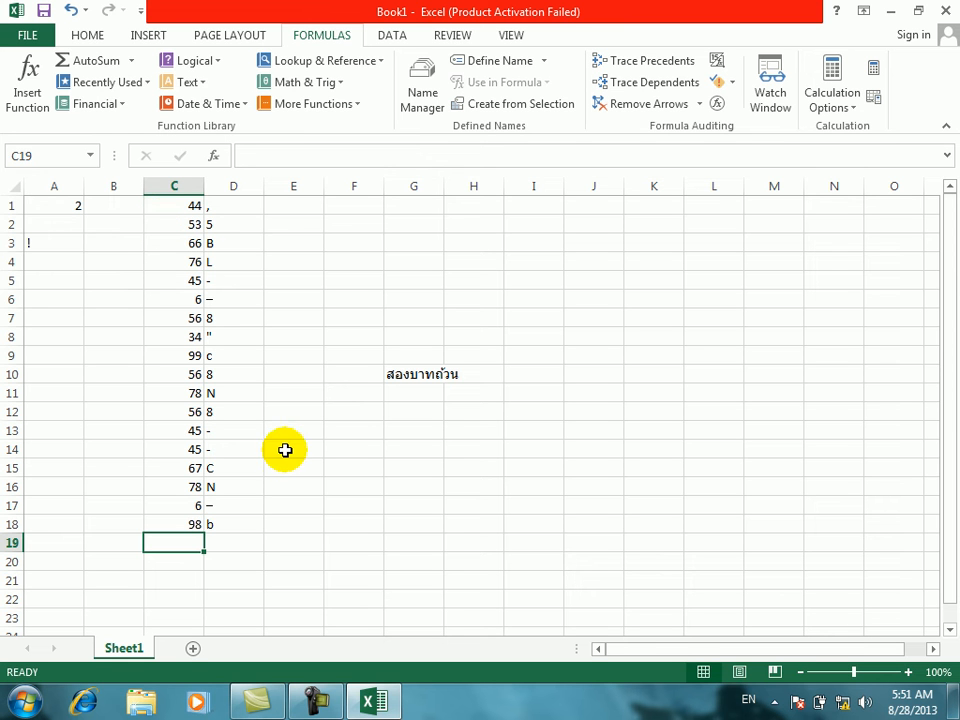
Step: Insert a CODE function in cell E1 with D1 as its text and fill the formula down to E18
left_click(278, 207)
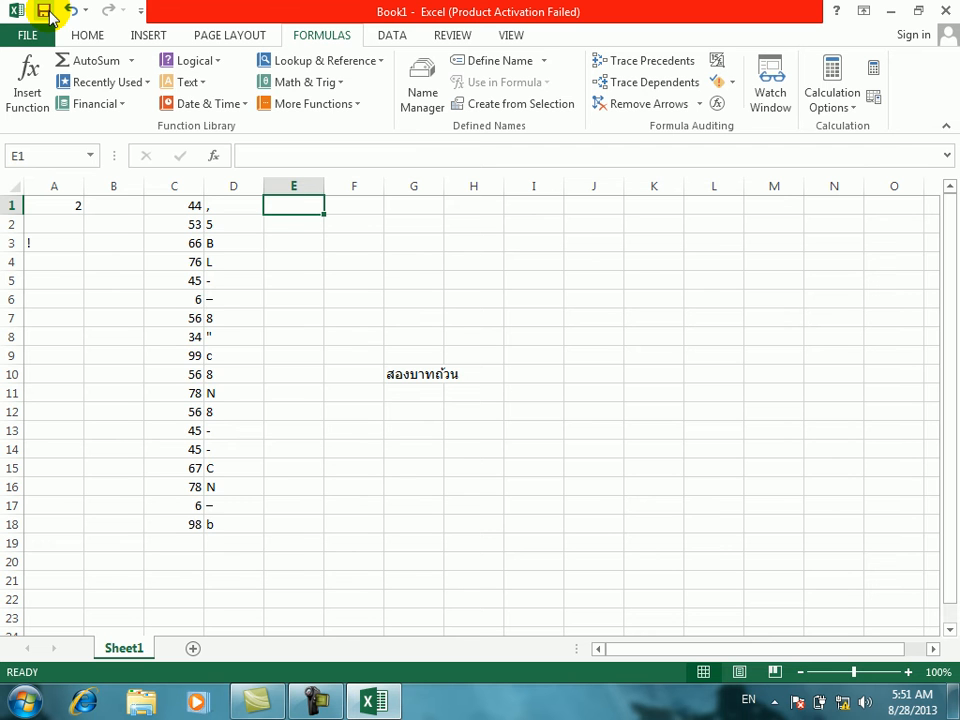
left_click(204, 82)
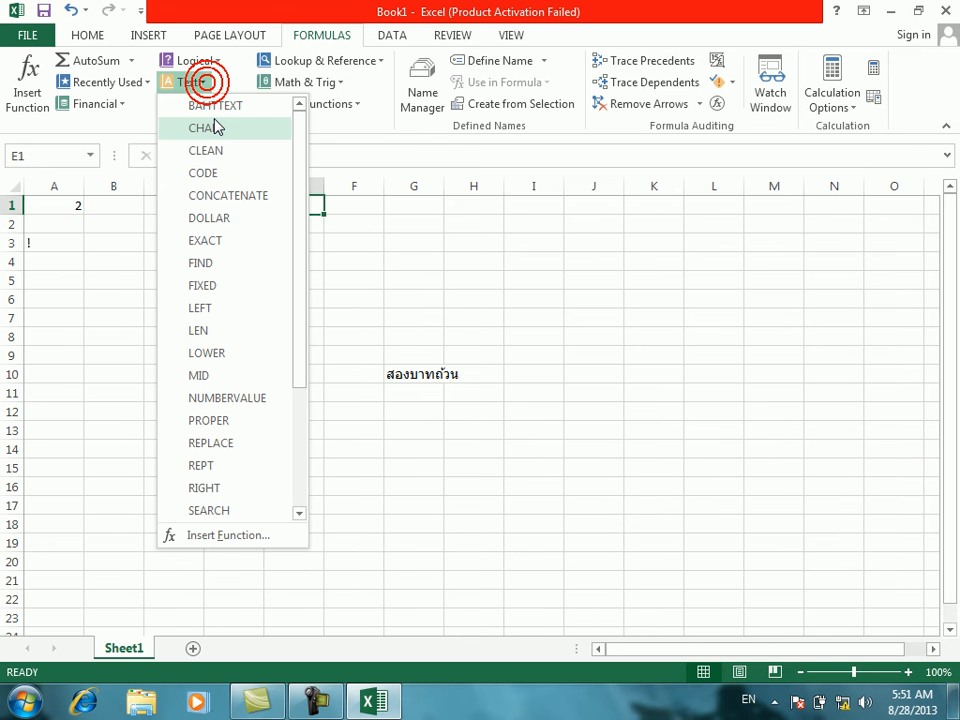
left_click(210, 175)
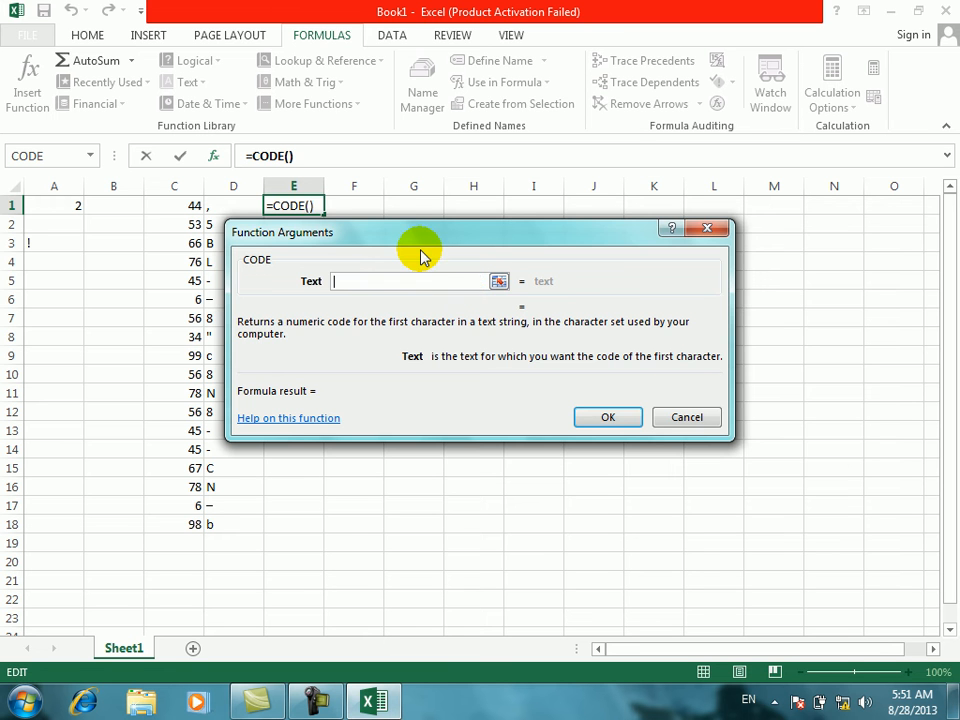
left_click_drag(381, 229, 486, 241)
left_click(227, 207)
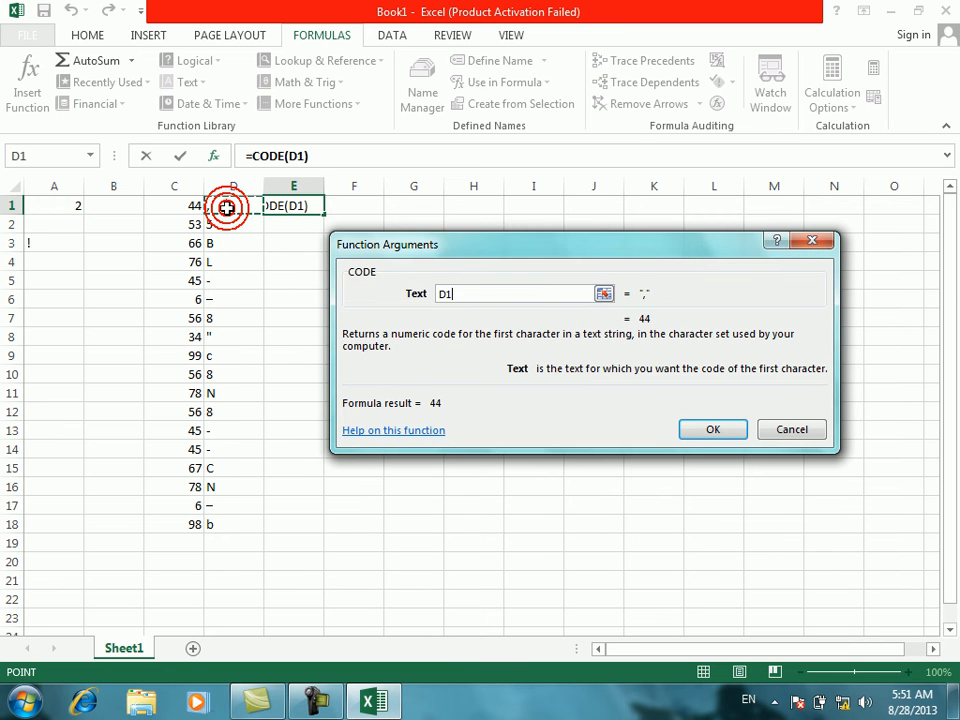
left_click(694, 431)
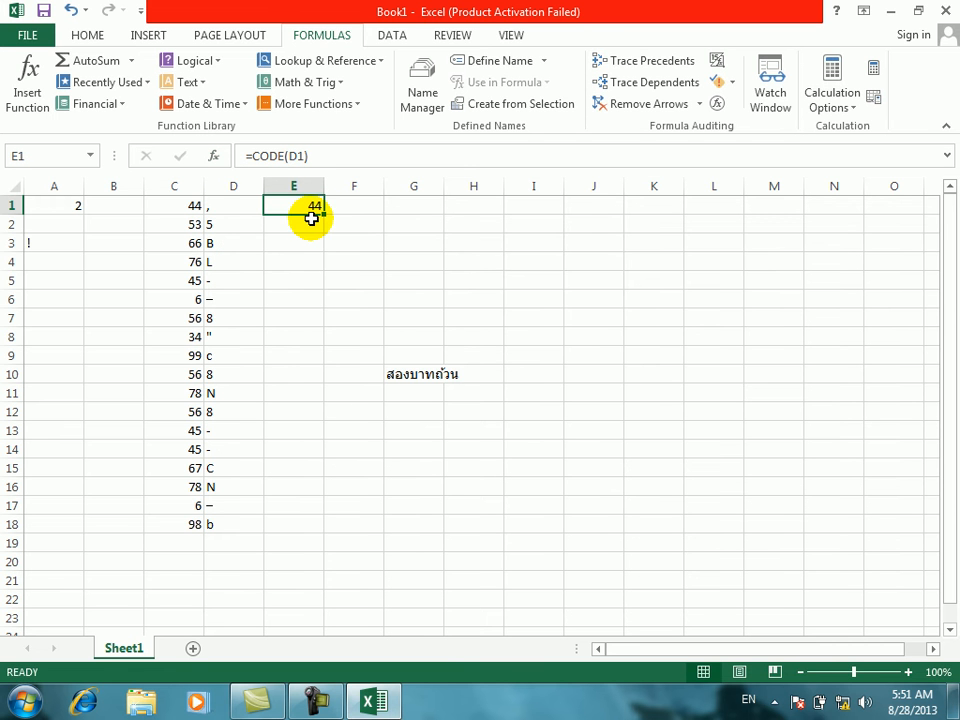
left_click_drag(325, 213, 305, 536)
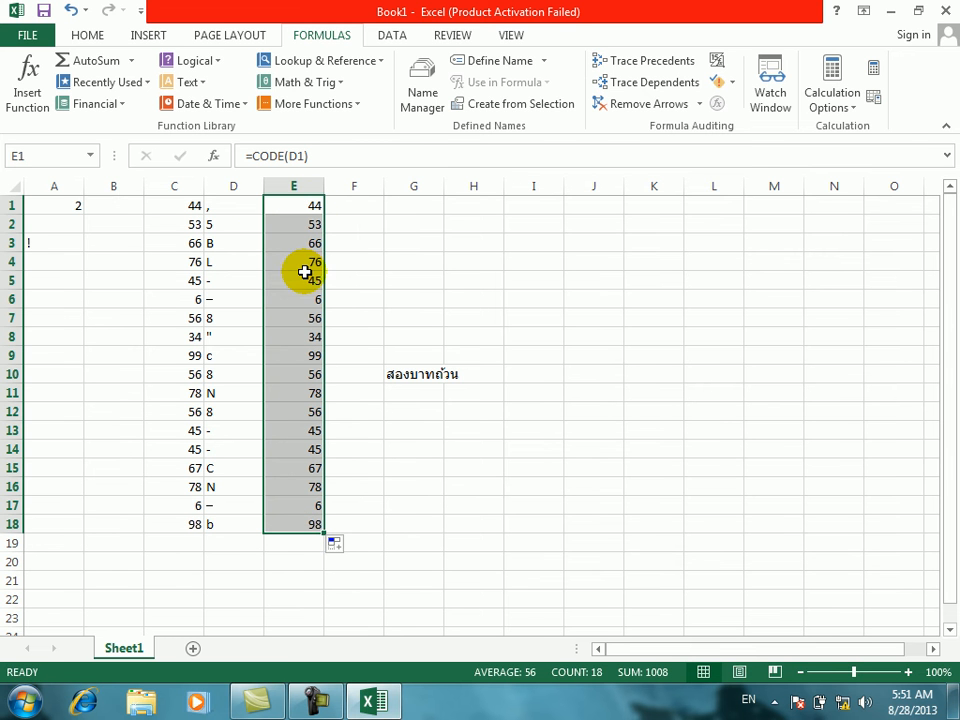
Step: Retype the formula in cell E1 by hand as a CODE function referring to cell D1
left_click(310, 209)
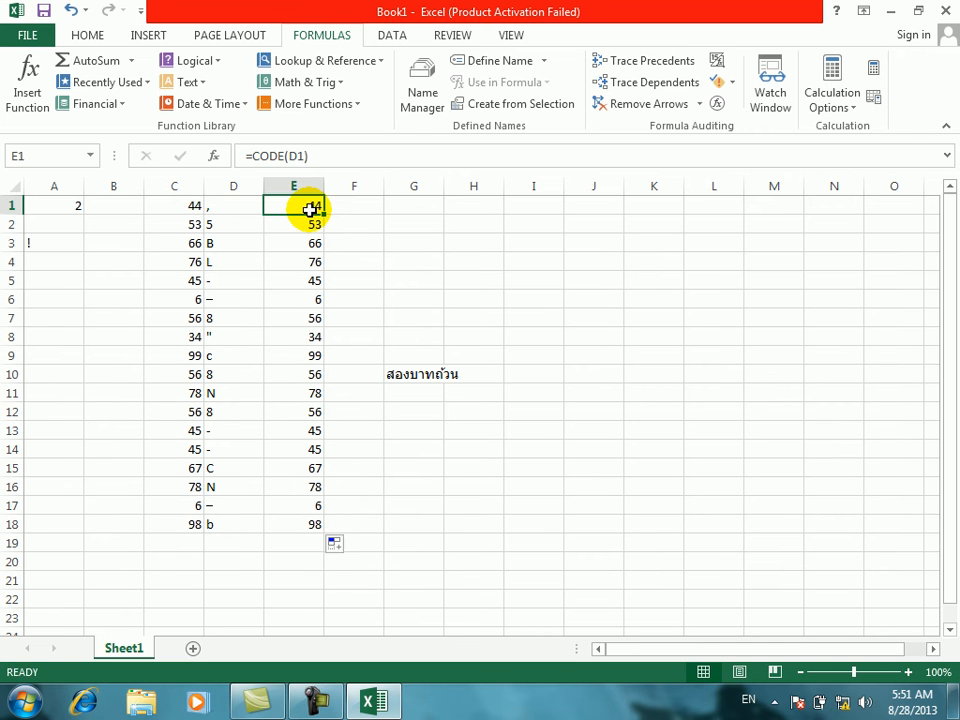
type("=")
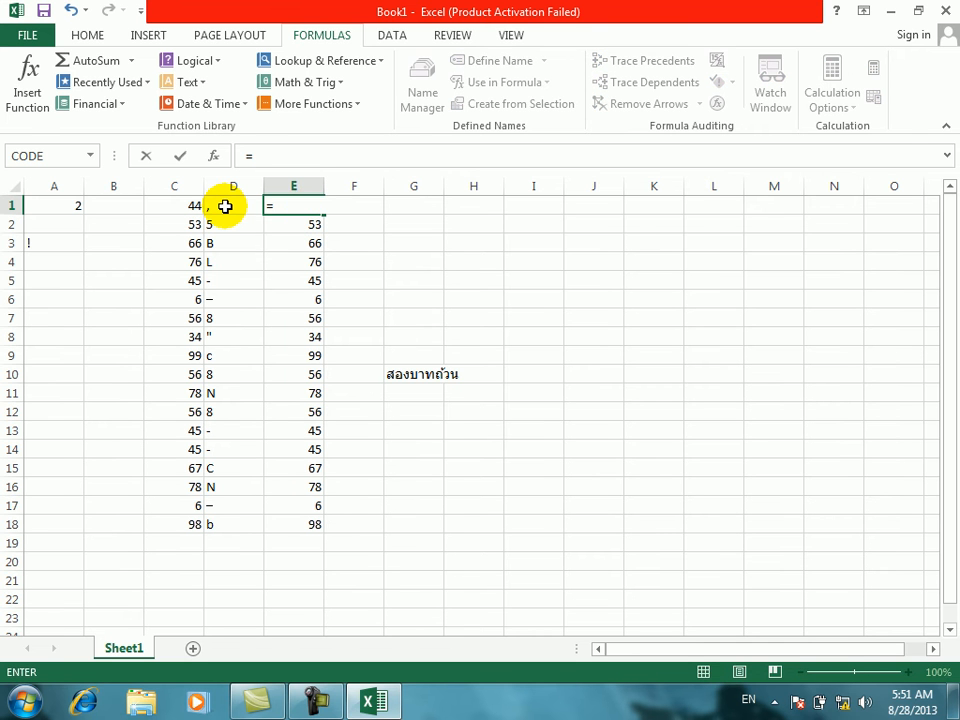
left_click(226, 206)
key("BackSpace")
key("BackSpace")
type("c")
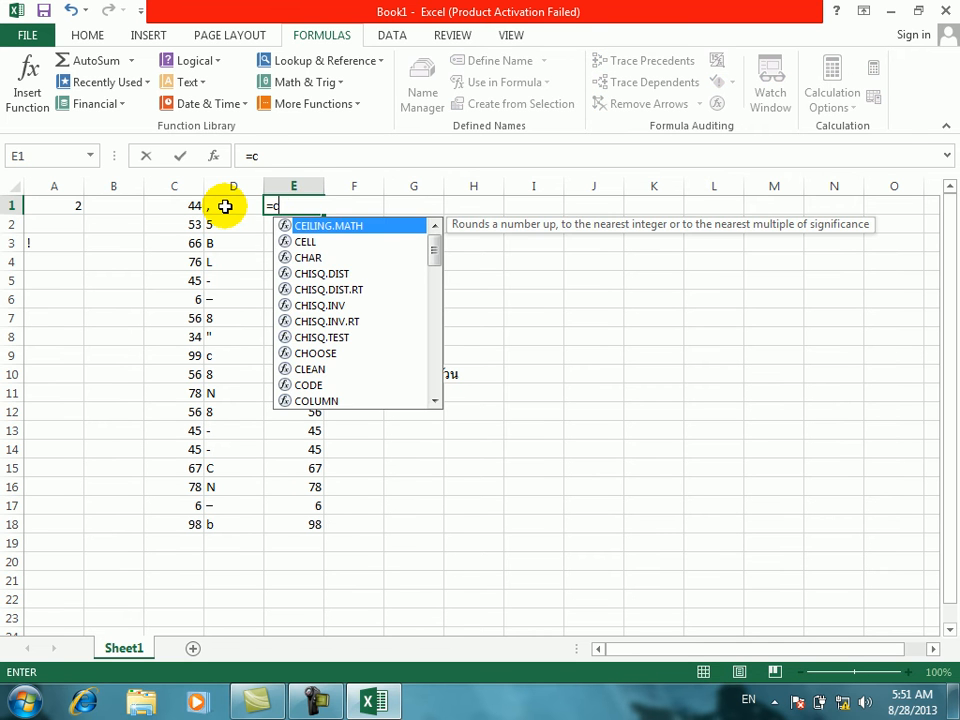
type("ode")
key("Tab")
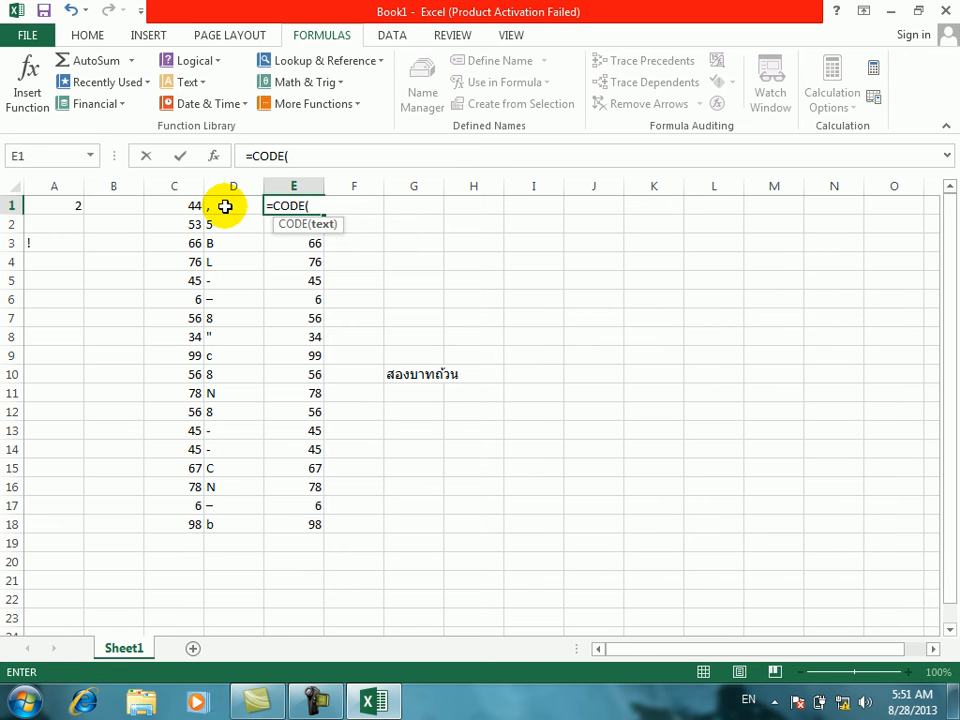
left_click(225, 206)
key("Return")
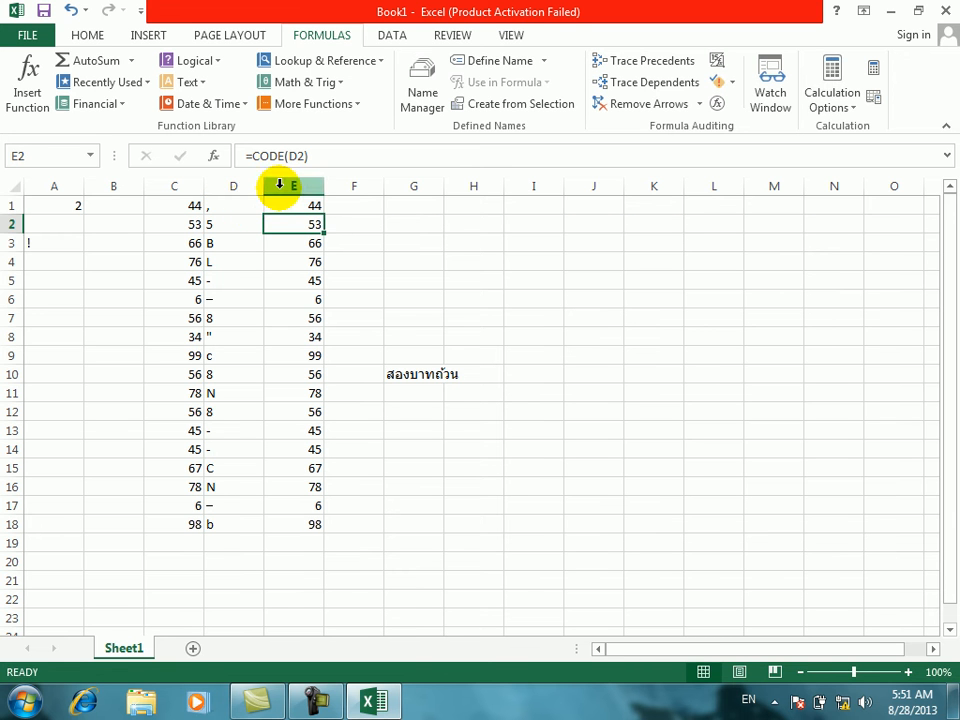
Step: Replace the contents of cell D1 with h and fill the CODE formula from E1 down to E18 again
left_click(248, 204)
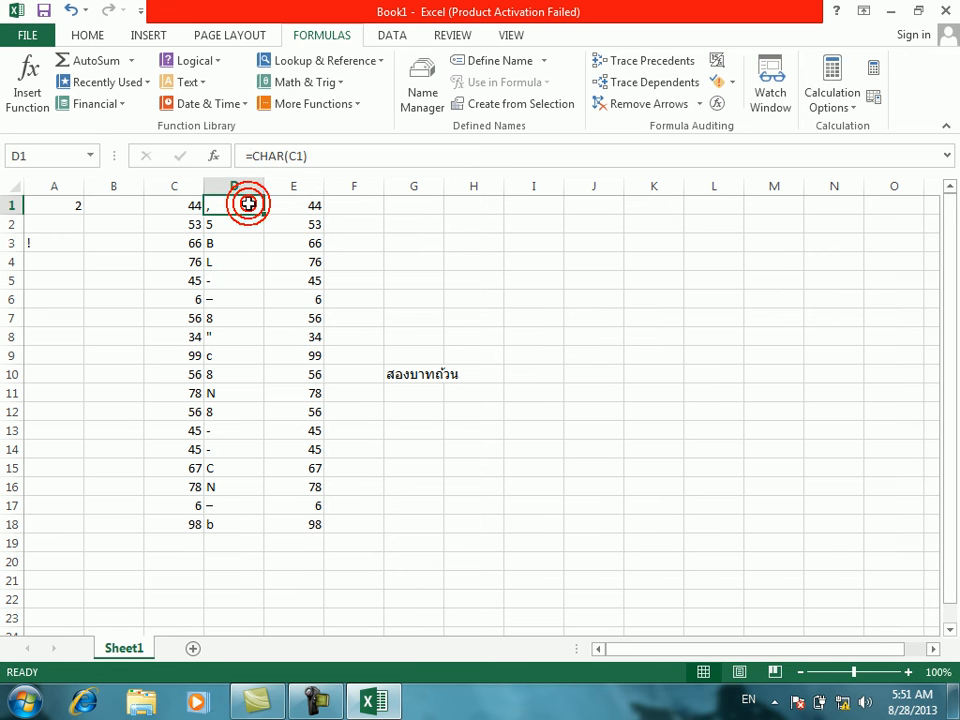
type("h")
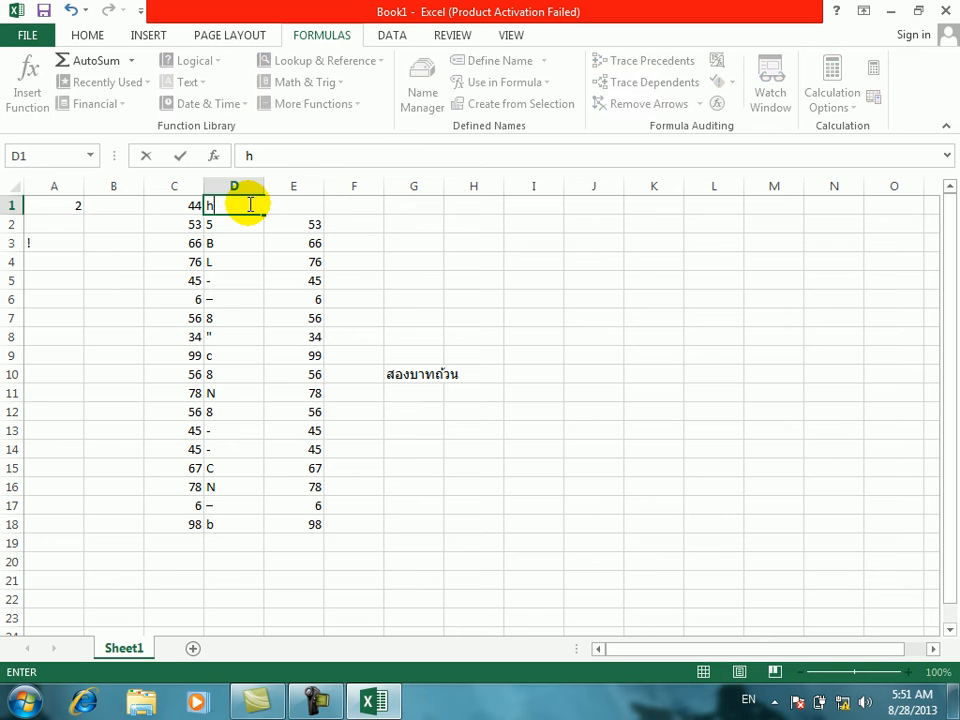
key("Return")
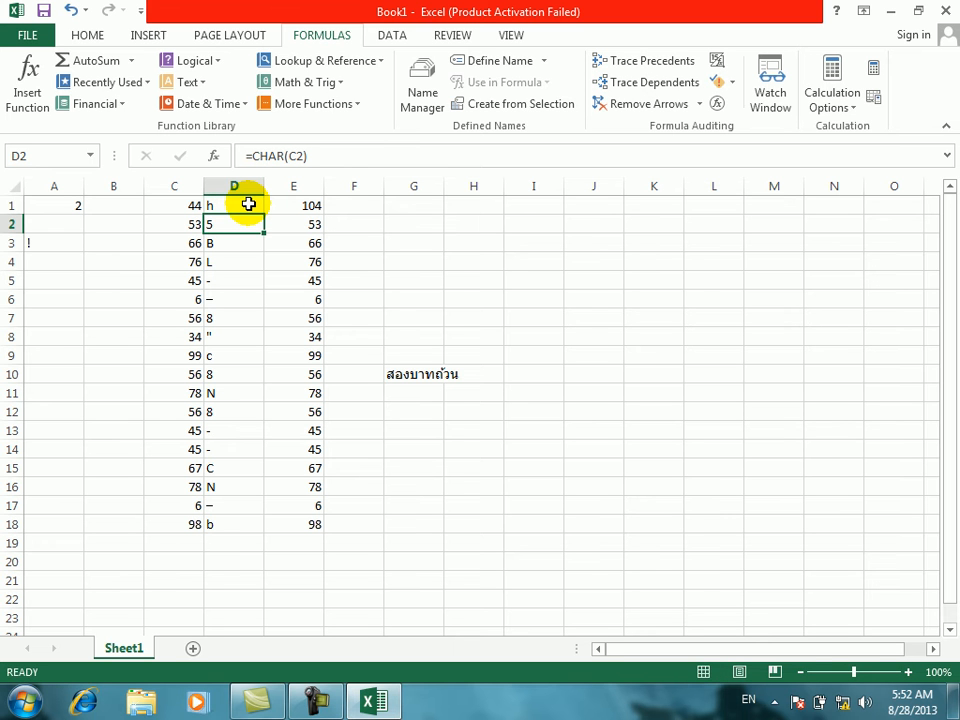
left_click(311, 204)
left_click_drag(328, 213, 314, 536)
Step: Overwrite cells D2 to D7 with the letters f, h, r, f, s and fg
left_click(227, 227)
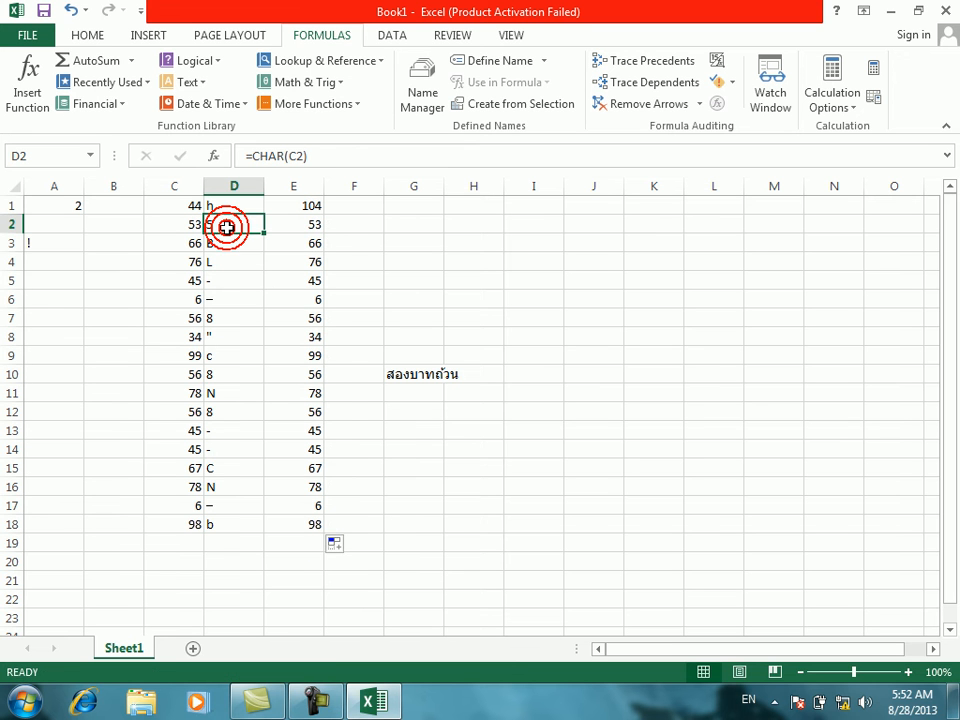
type("f")
key("Return")
type("h")
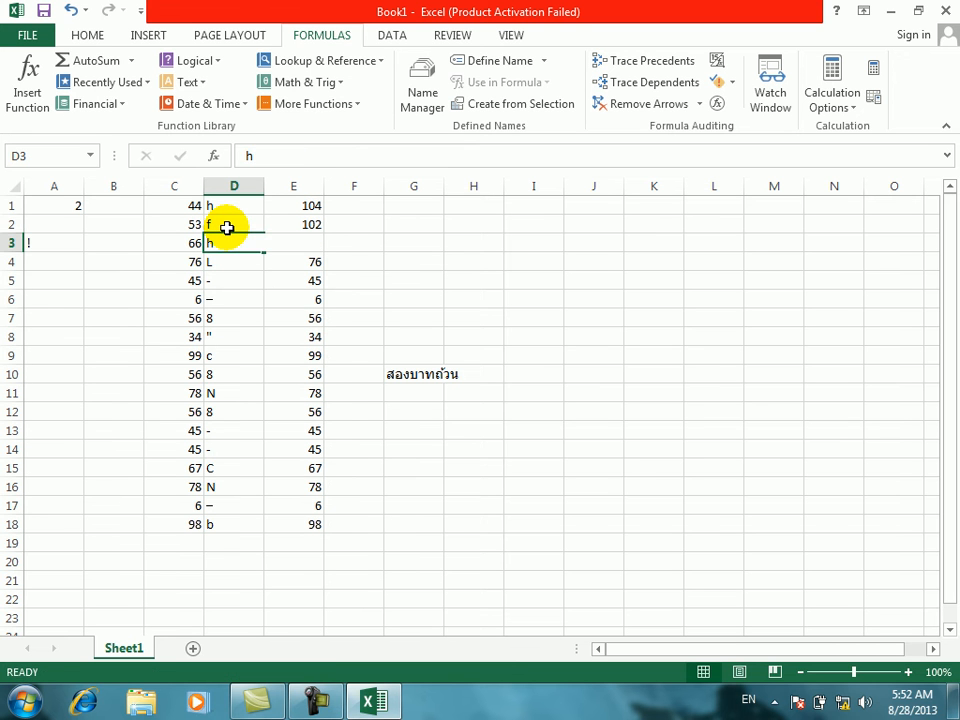
key("Return")
type("r")
key("Return")
type("f")
key("Return")
type("s")
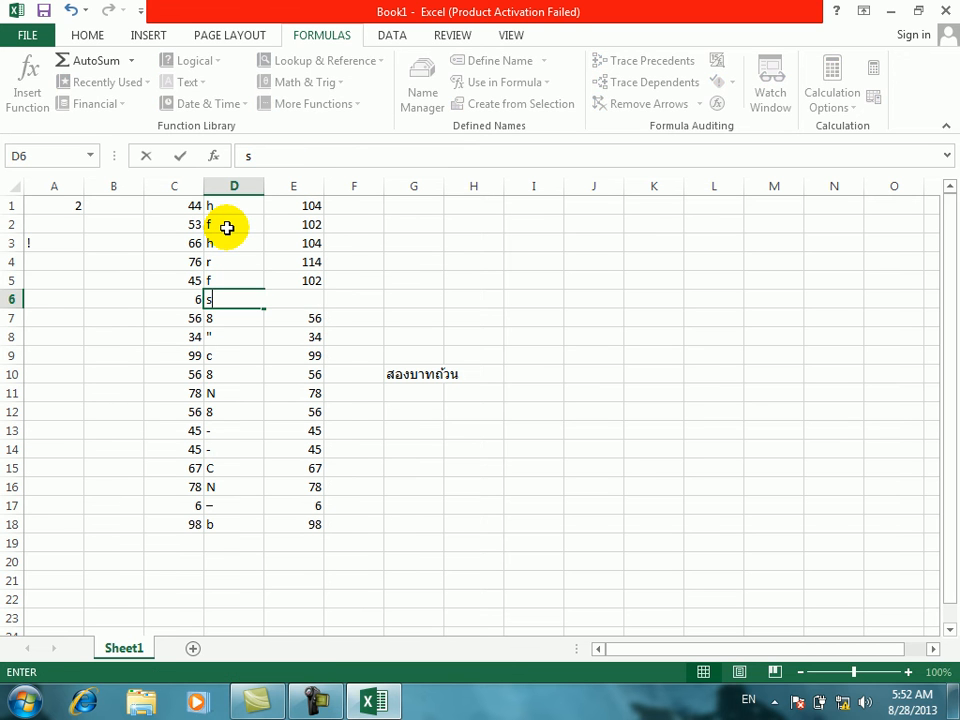
key("Return")
type("fg")
key("Return")
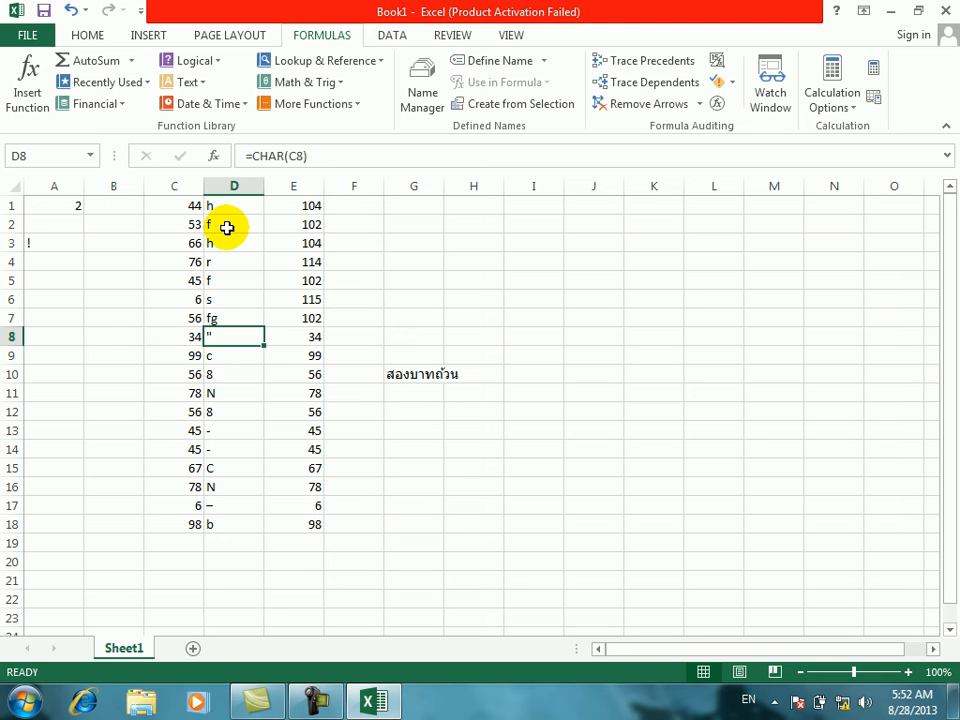
Step: Overwrite cells D8 to D12 with the letters rt, h, s, q and w
type("rt")
key("Return")
type("h")
key("Return")
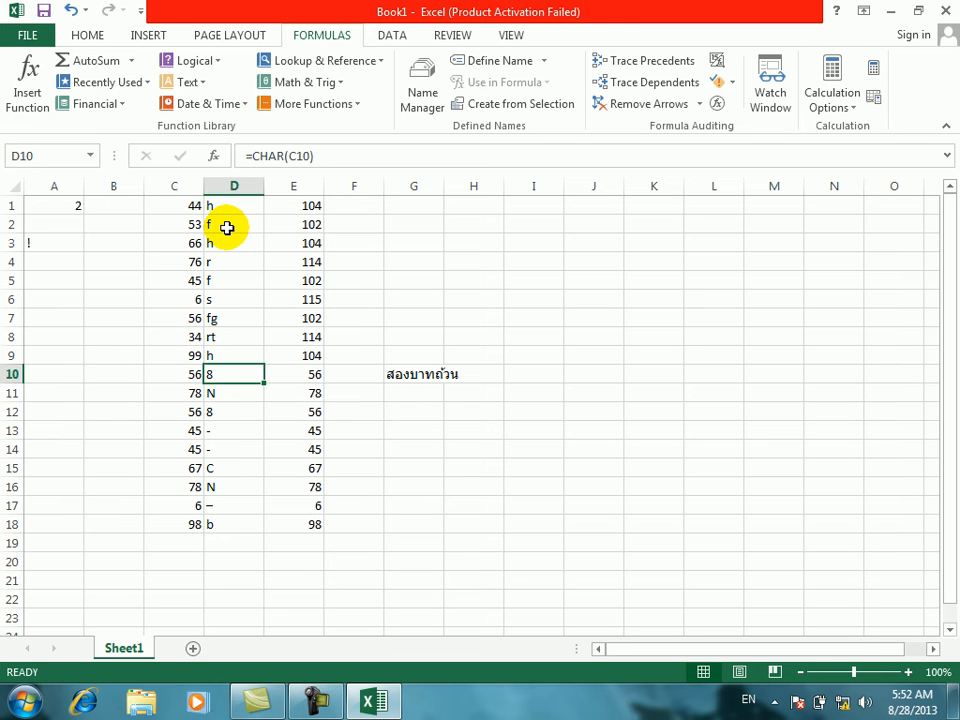
type("s")
key("Return")
type("q")
key("Return")
type("w")
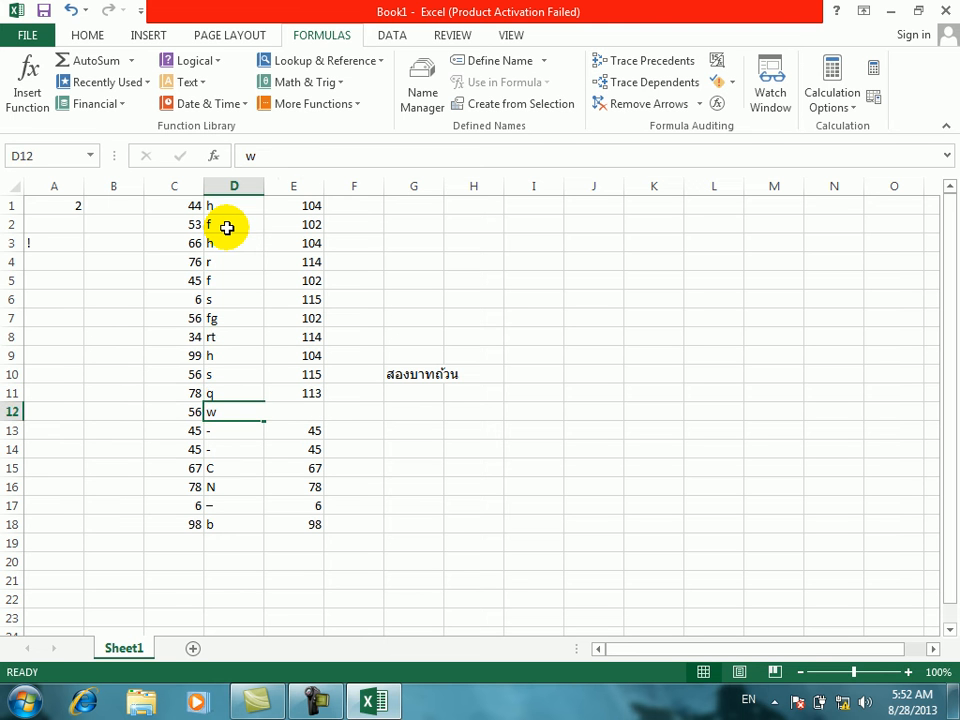
key("Return")
Step: Overwrite cells D13 to D17 with e, r, t, y and yu, and change cell D1 to u
type("e")
key("Return")
type("r")
key("Return")
type("t")
key("Return")
type("y")
key("Return")
type("yu")
key("Return")
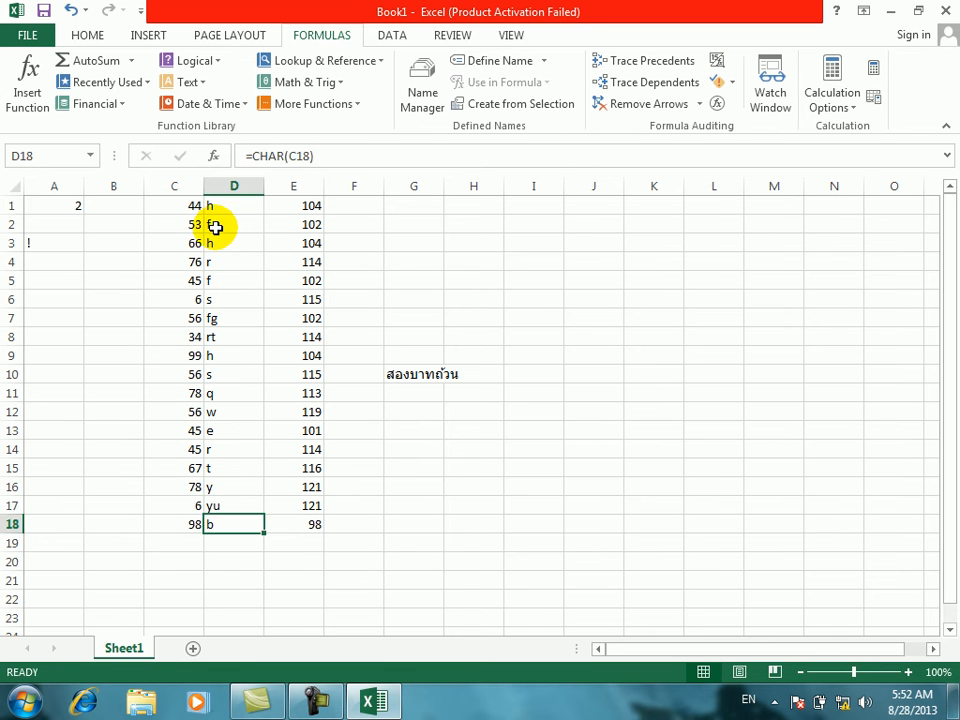
left_click(214, 228)
key("Return")
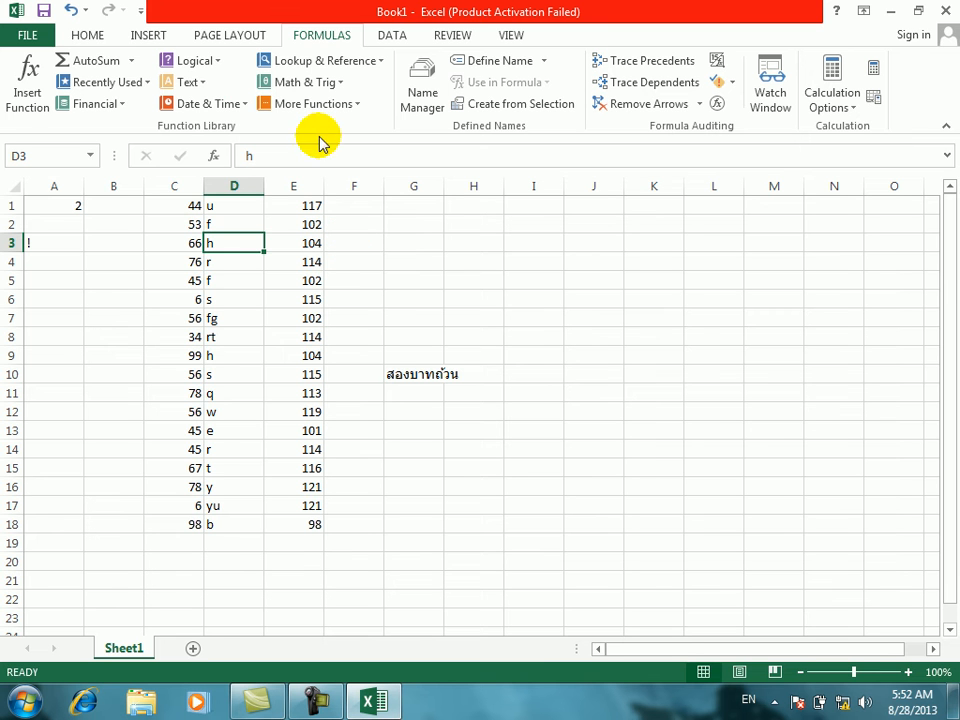
Step: Read the description of the CLEAN text function and enter the sample word kabul in cell A4
left_click(205, 82)
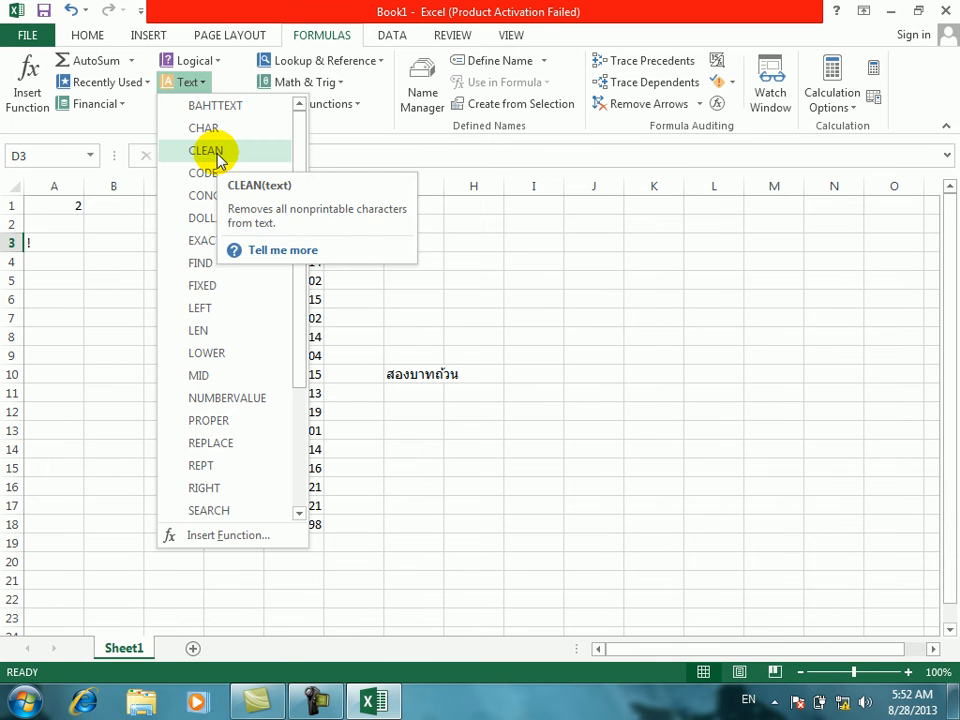
left_click(472, 314)
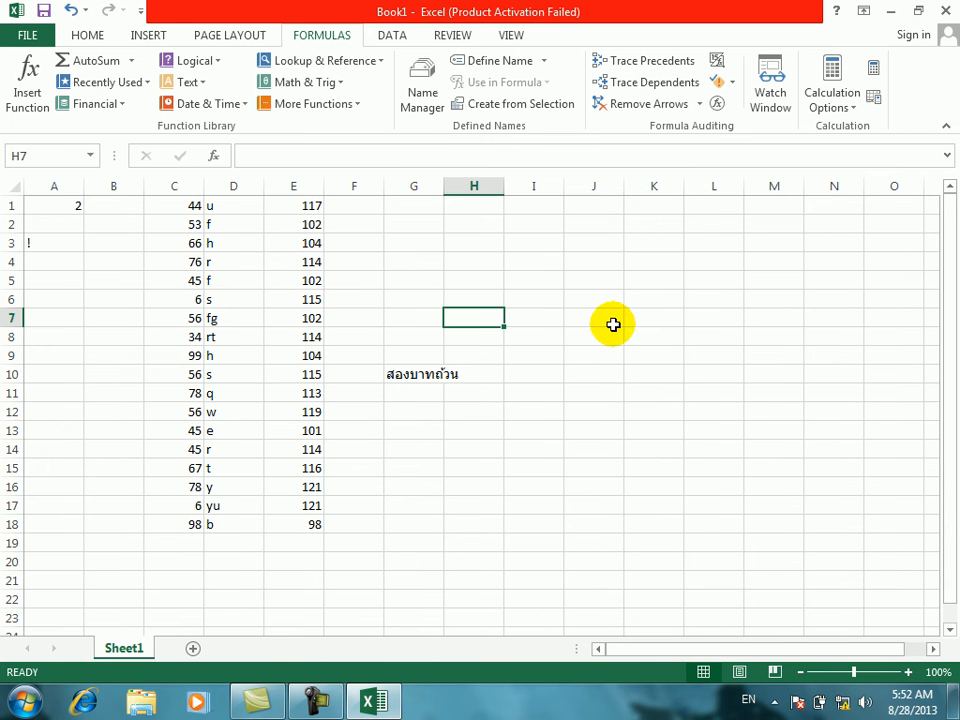
left_click(54, 262)
type("kabu")
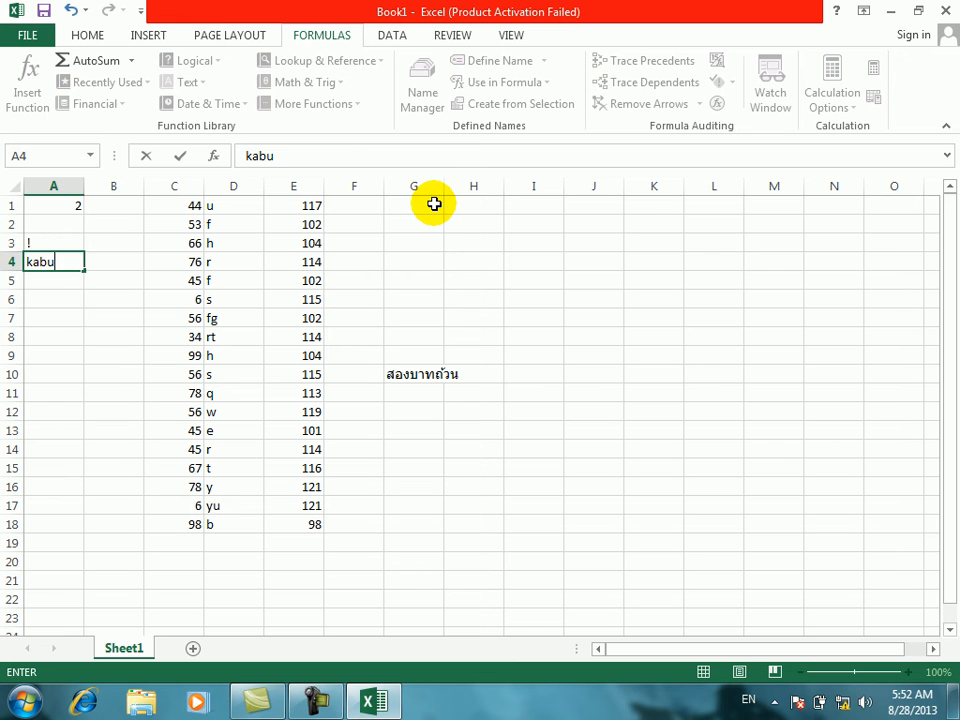
type("l")
key("Return")
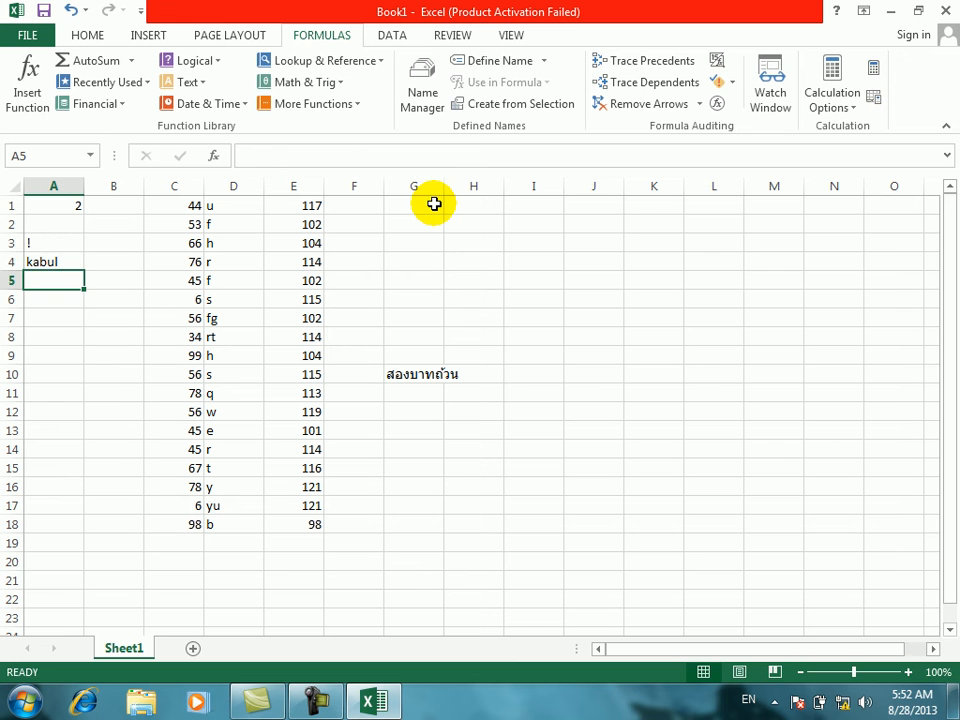
Step: Format the word in cell A4 as bold red text with font size 16
left_click(61, 257)
left_click(80, 33)
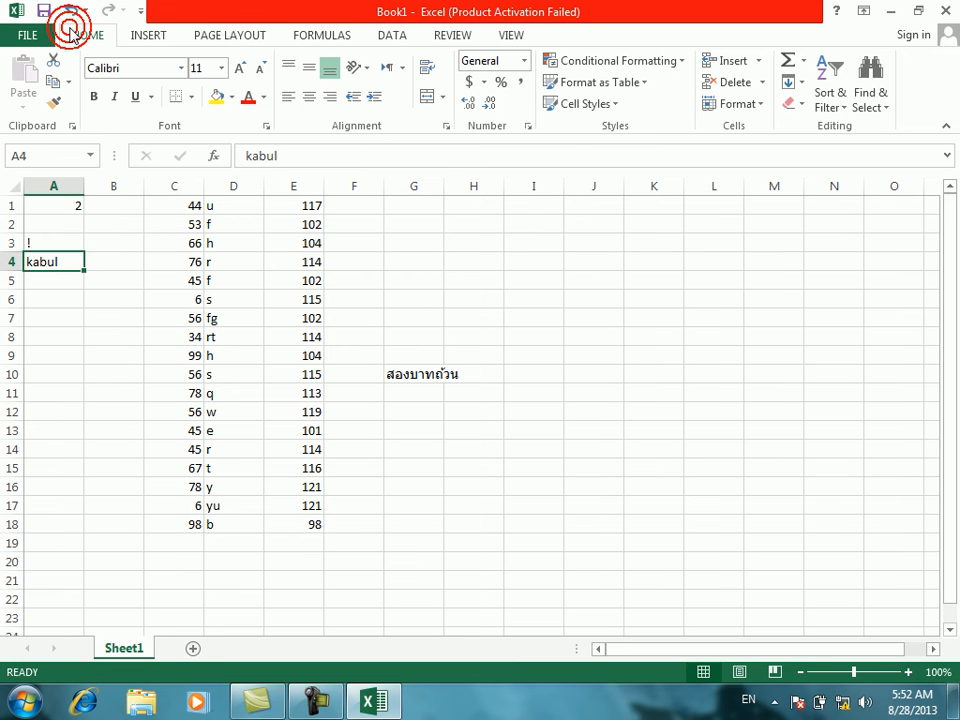
left_click(93, 96)
left_click(247, 100)
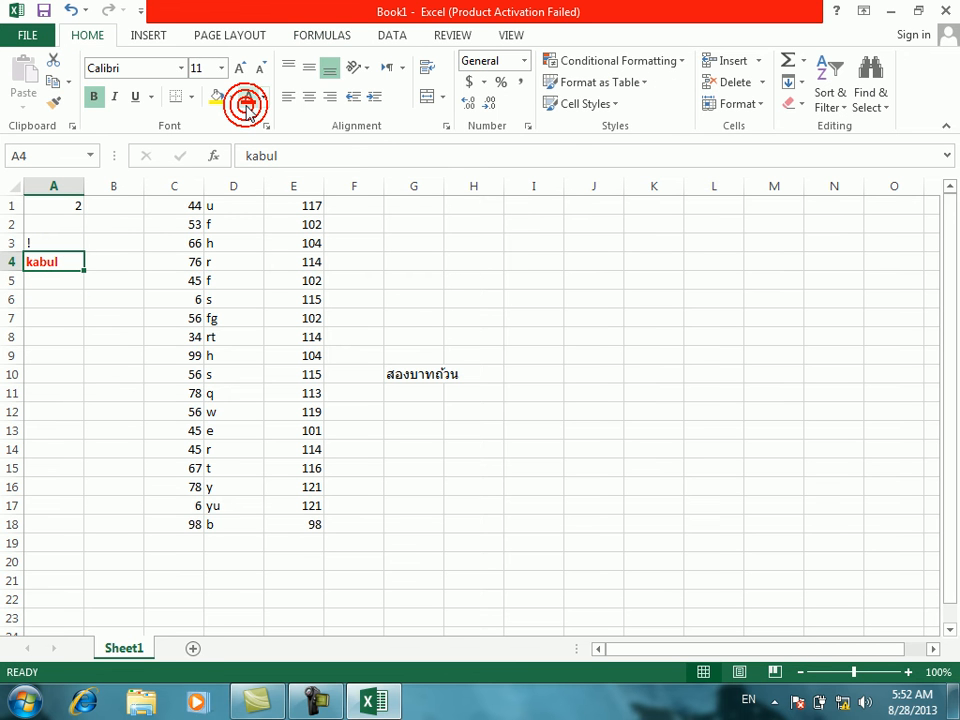
left_click(243, 67)
left_click(243, 67)
left_click(243, 67)
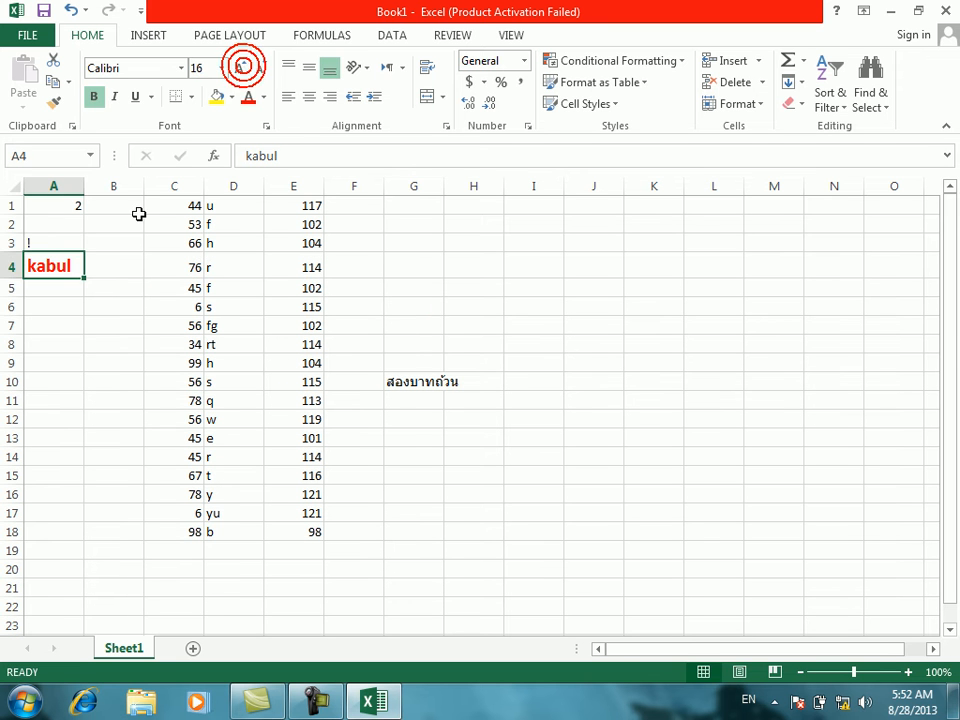
Step: Enter a CLEAN formula in cell G6 that refers to the formatted word in A4
left_click(423, 306)
type("-")
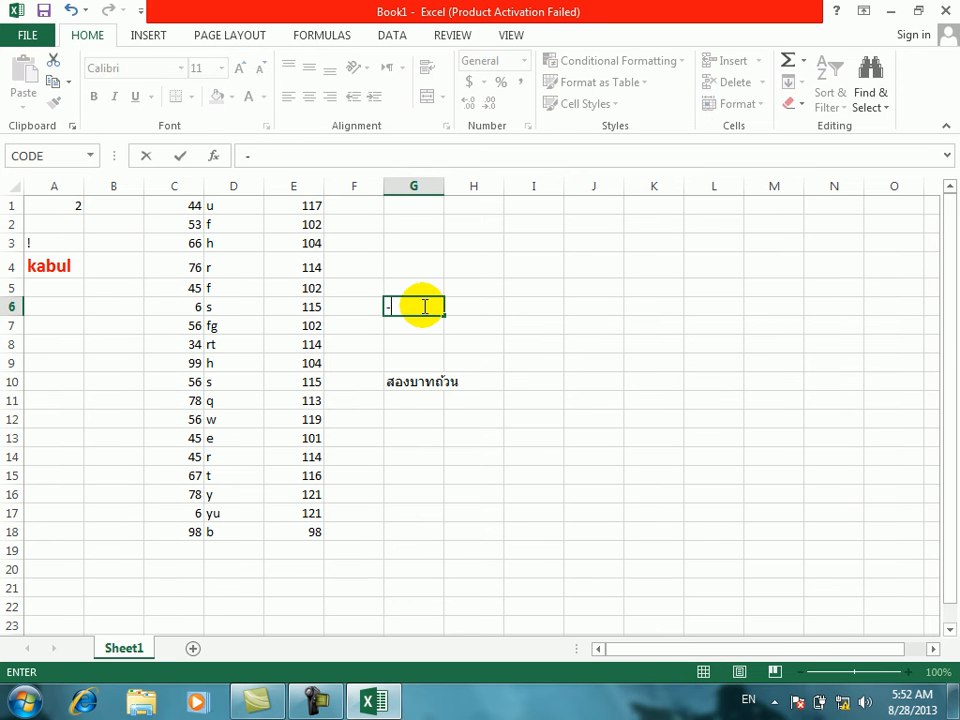
key("BackSpace")
type("=c")
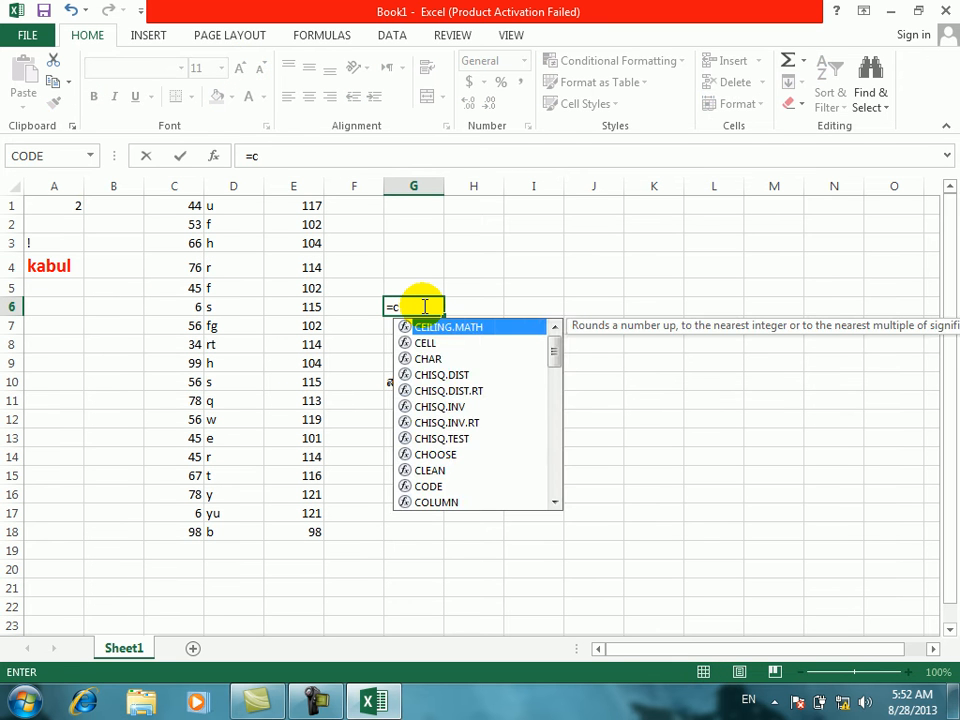
type("le")
key("Tab")
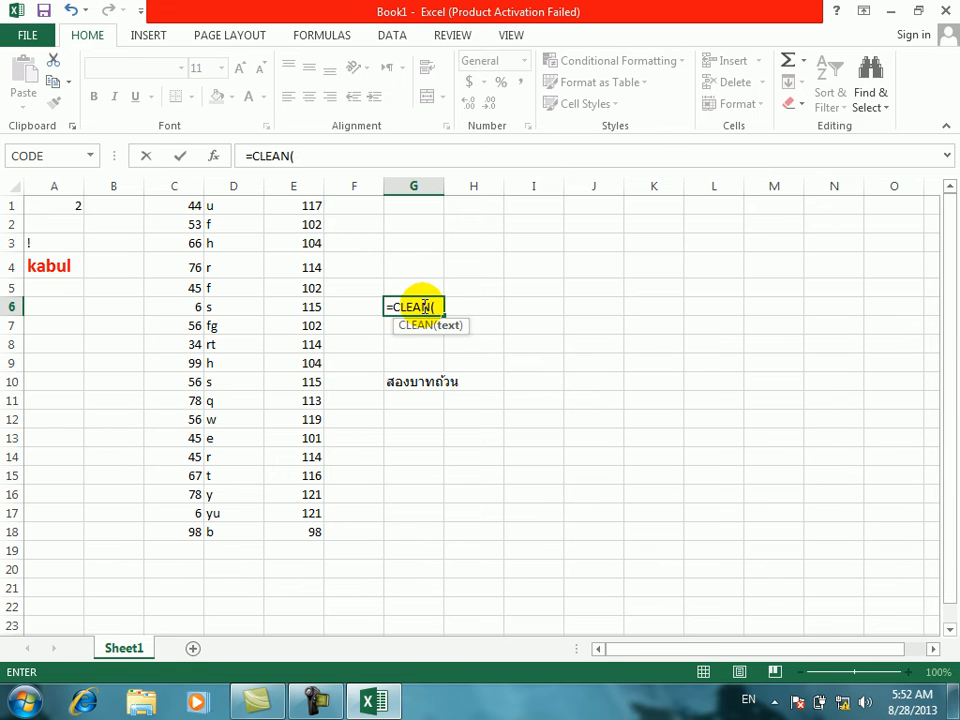
left_click(49, 264)
key("Return")
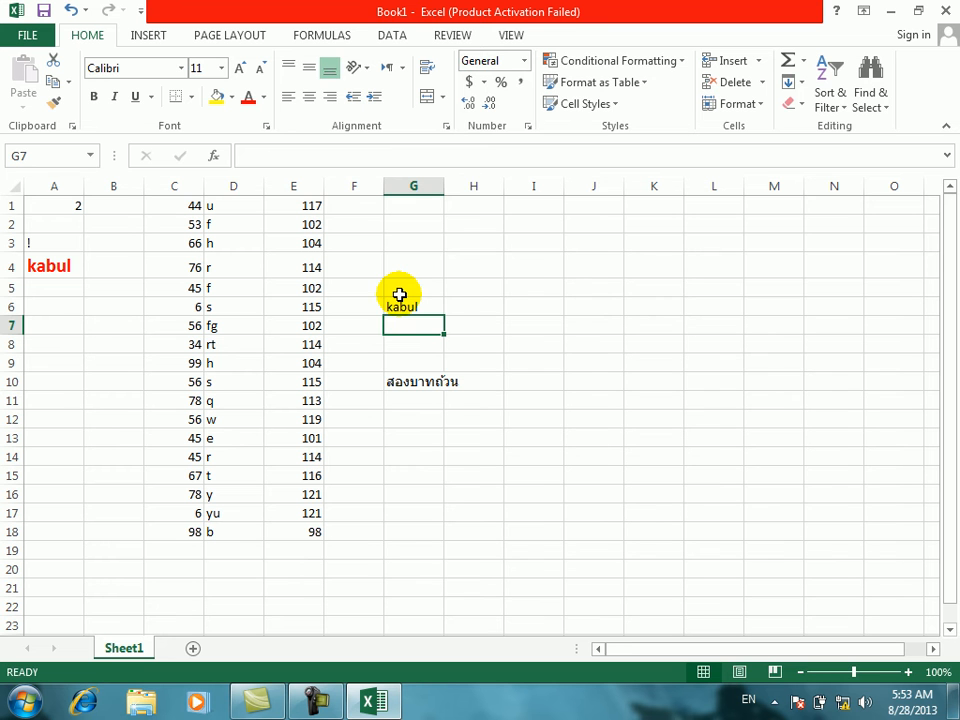
Step: Enter the formula =CHAR(7)&"afghanistan"&CHAR(7) in cell H5
left_click(497, 283)
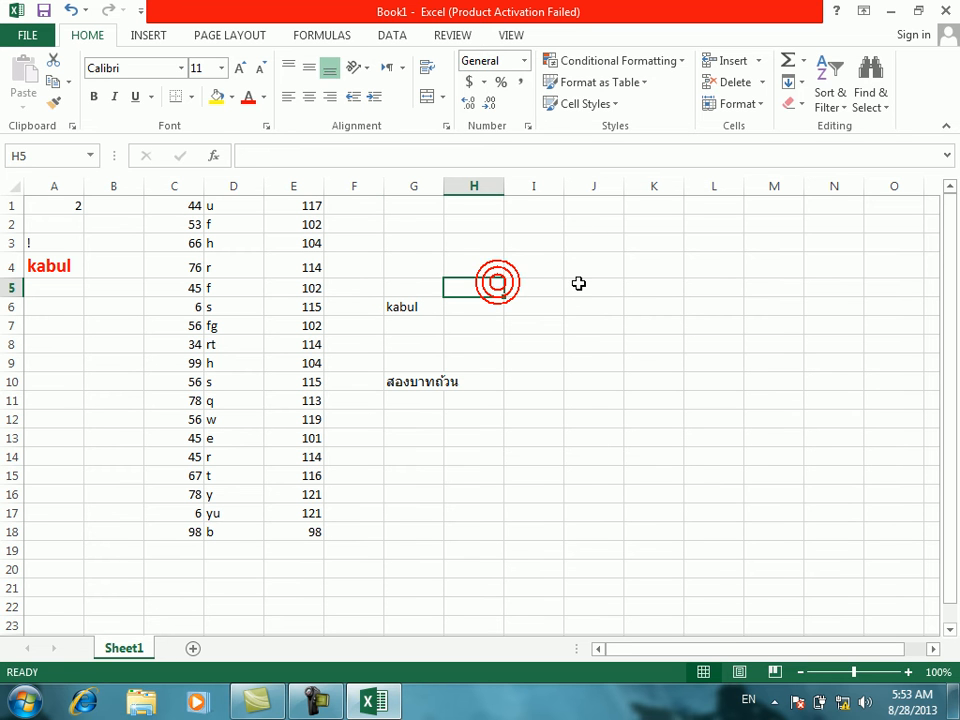
type("=s")
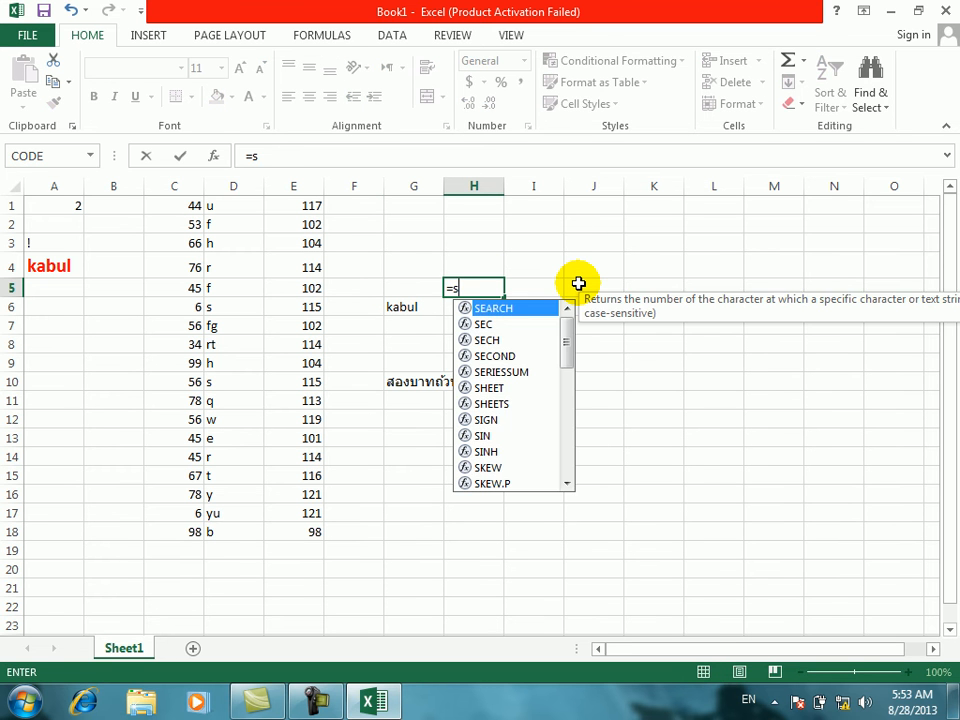
key("BackSpace")
type("char")
key("Tab")
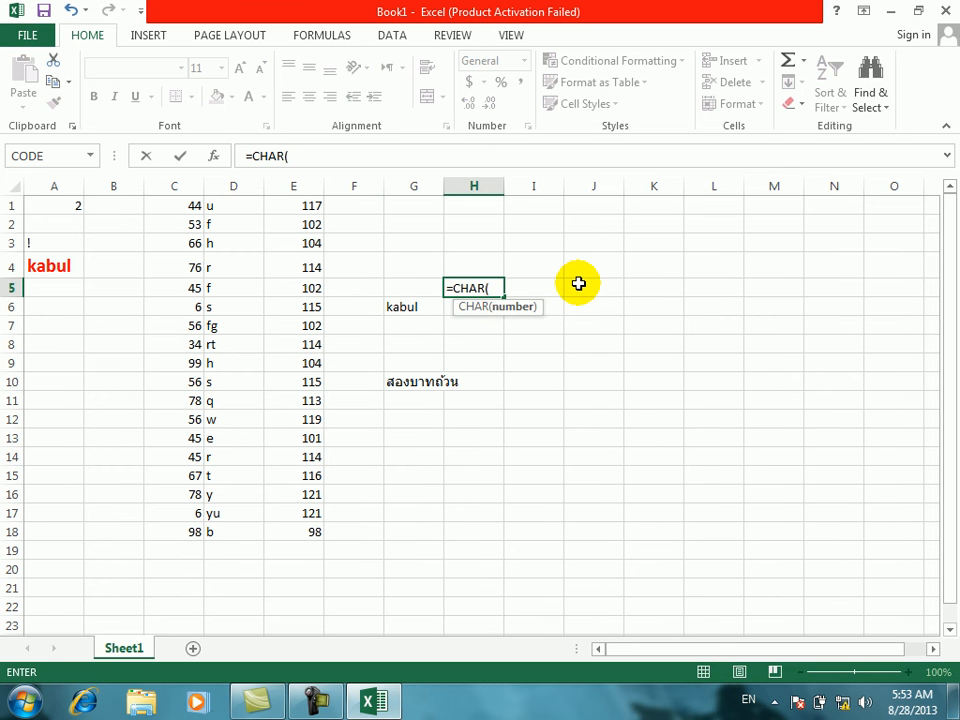
type("7)")
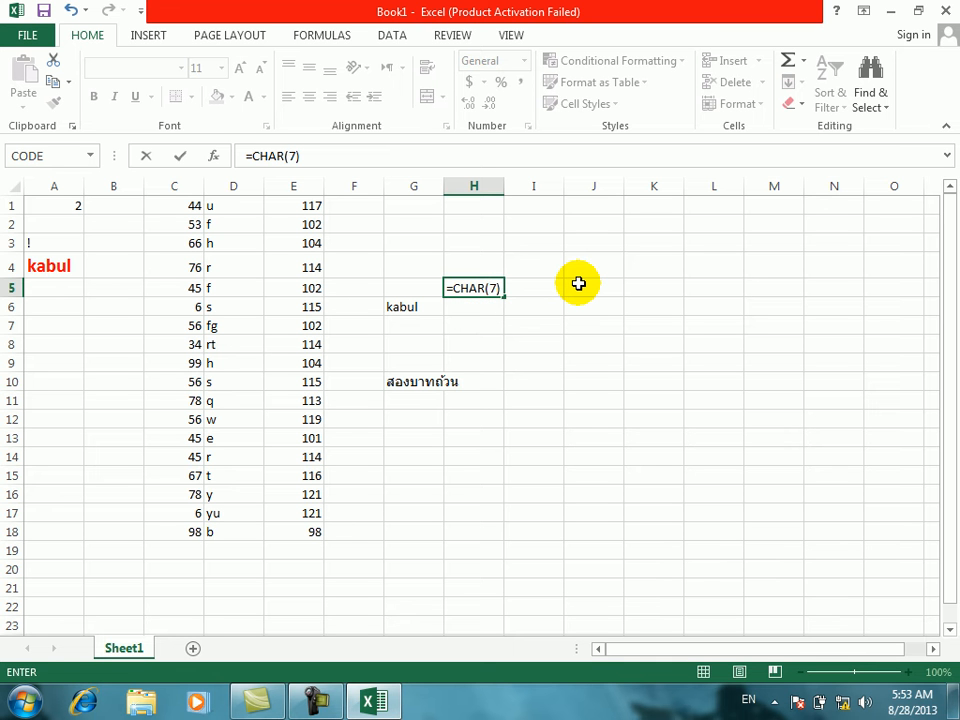
type("&")
type("\"")
type("af")
type("gahn")
key("BackSpace")
key("BackSpace")
key("BackSpace")
key("BackSpace")
type("ghanistan")
type("&c")
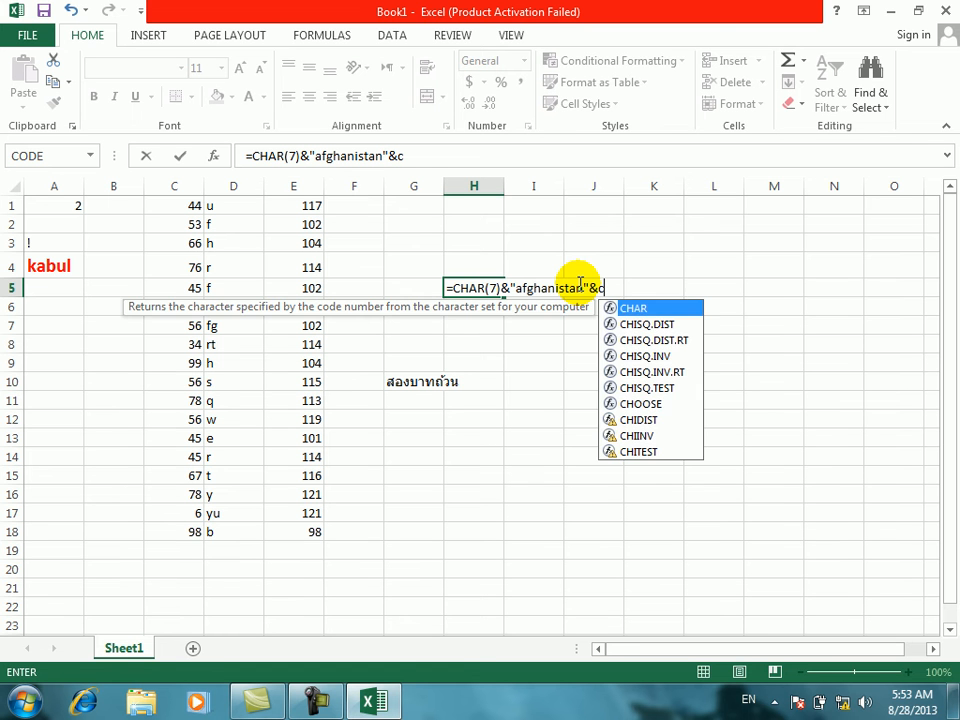
key("Tab")
type("7)")
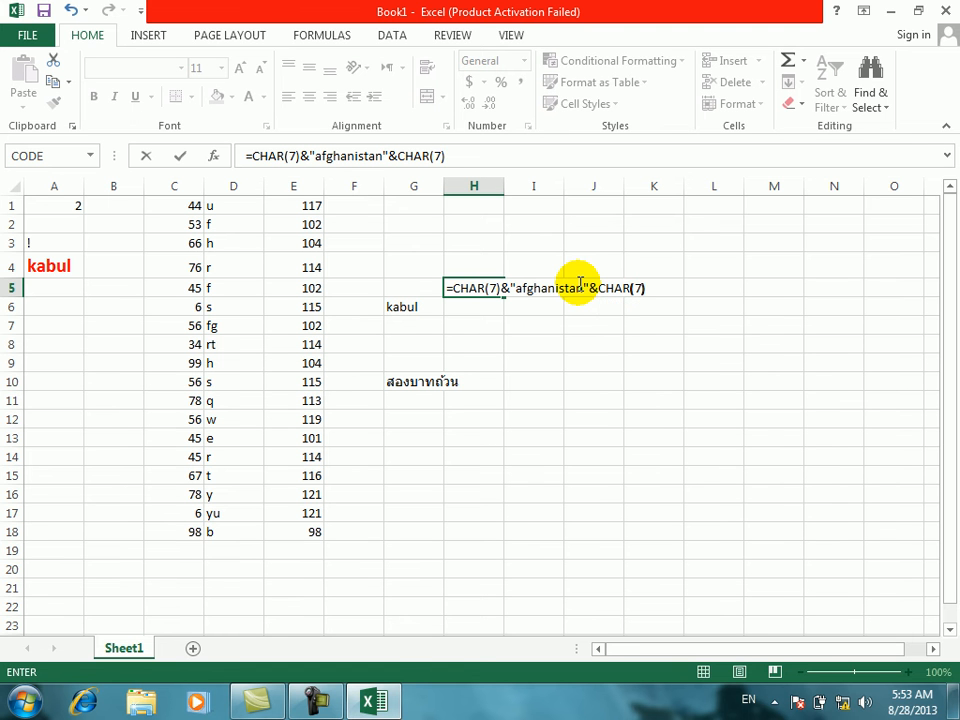
key("Return")
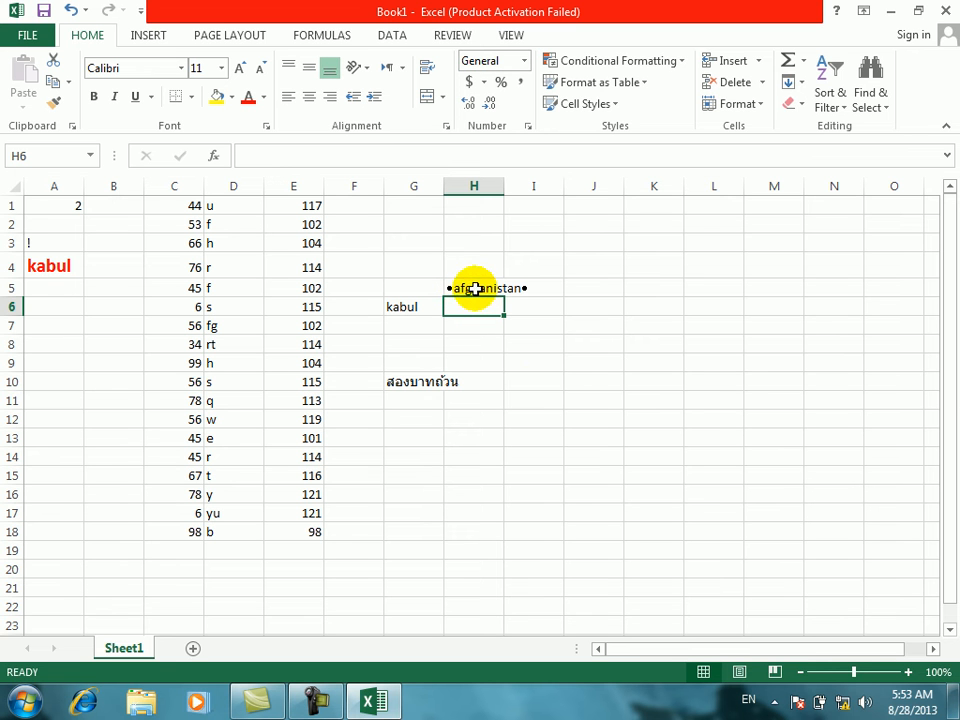
Step: Enter a CLEAN formula in cell I10 that strips the nonprintable characters from H5
left_click(555, 379)
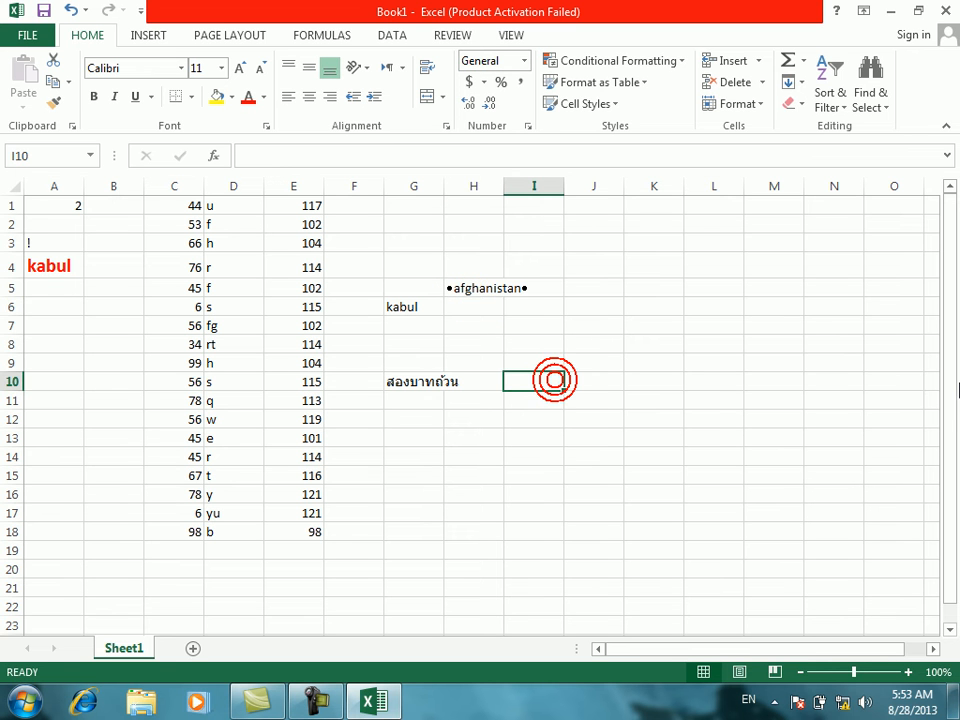
type("=ch")
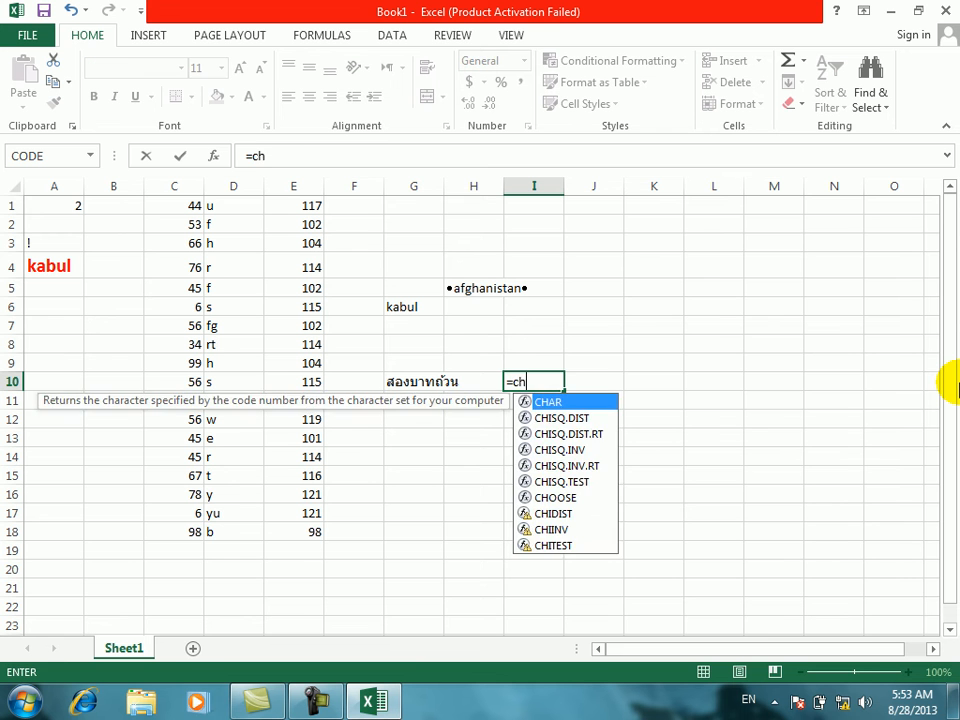
key("BackSpace")
key("BackSpace")
type("cl")
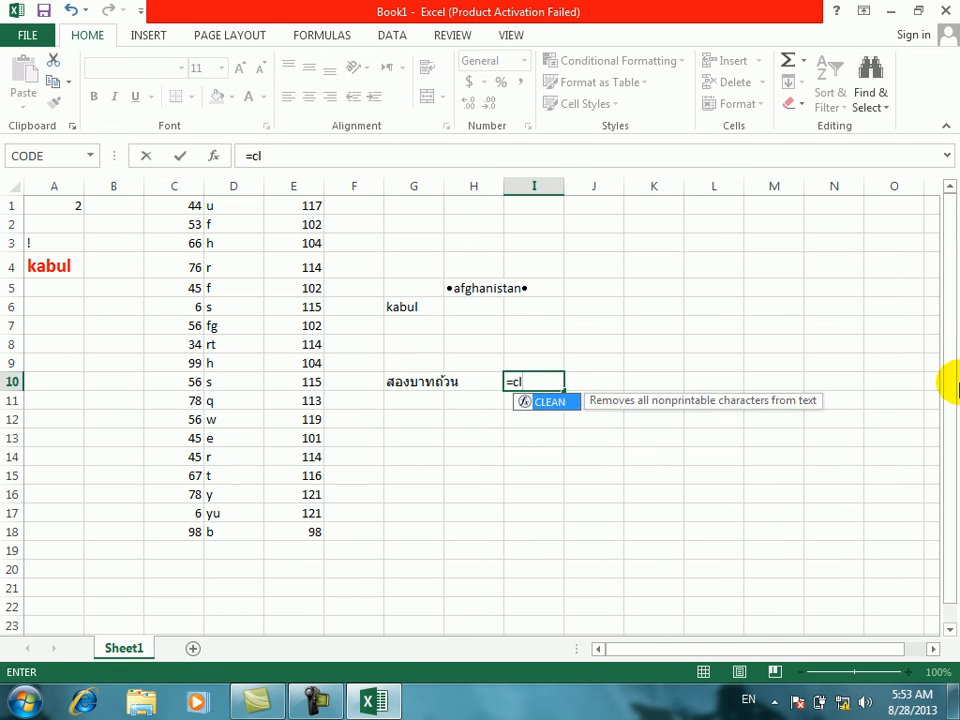
key("Tab")
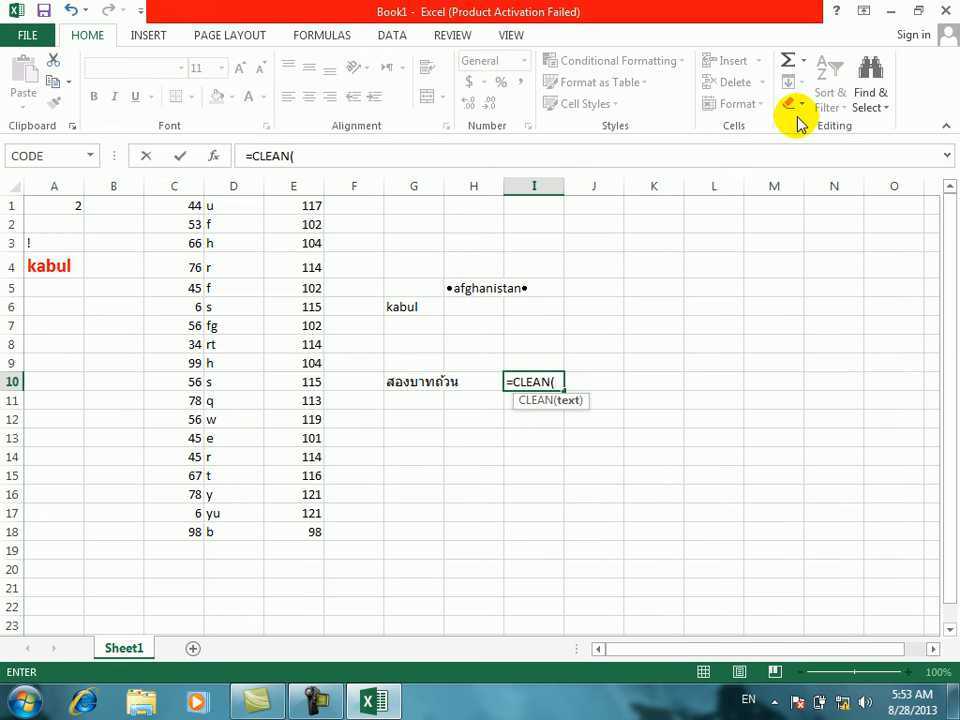
left_click(482, 287)
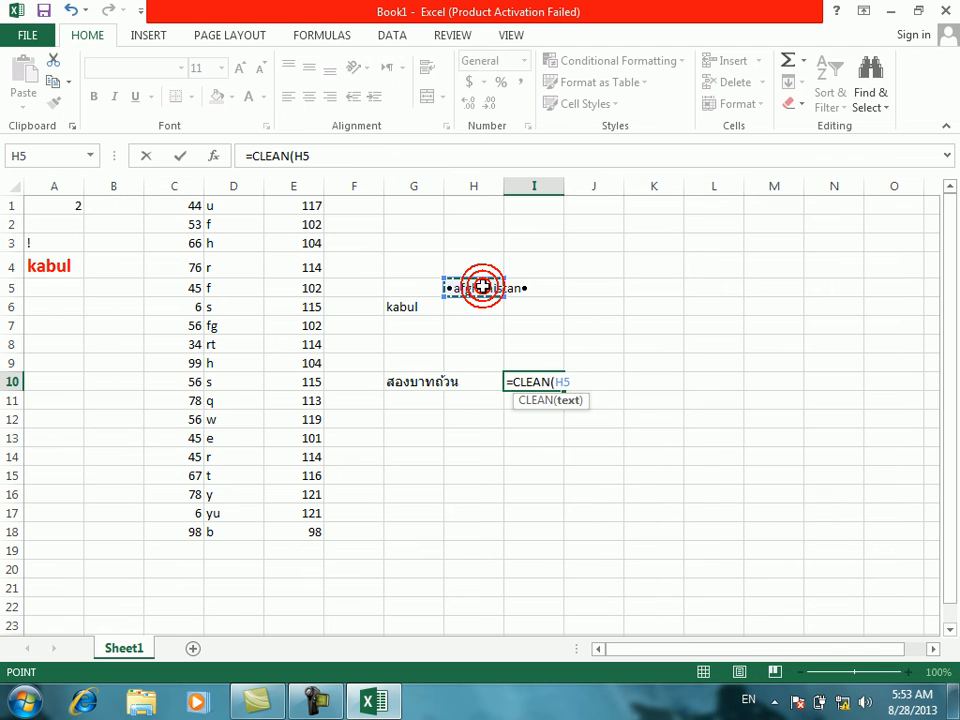
key("Return")
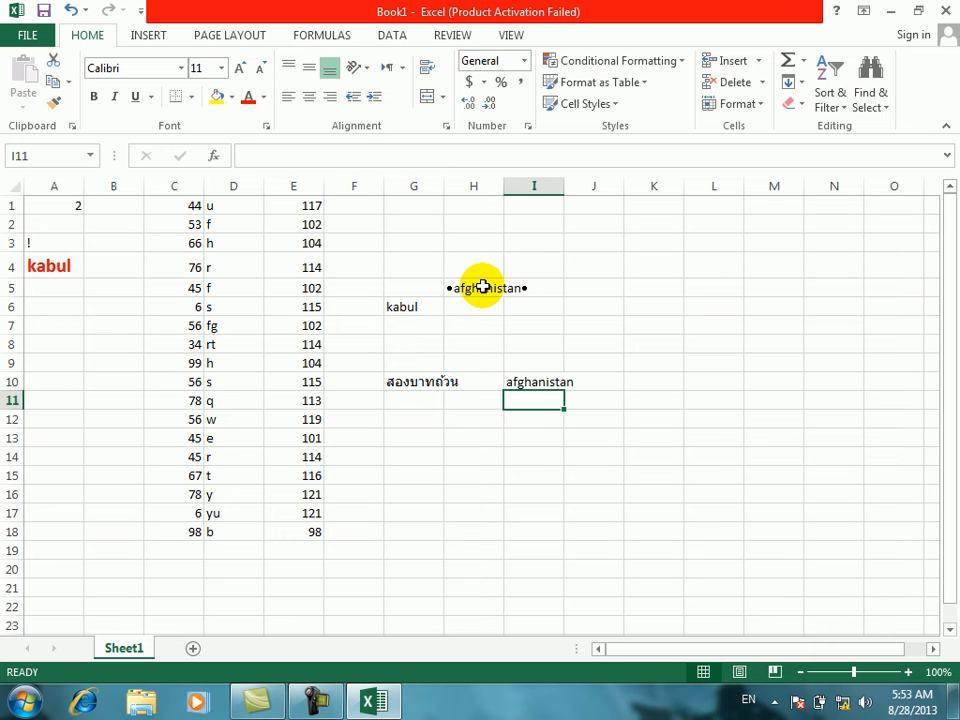
Step: Apply a conditional-formatting color scale running from blue through white to red to cells E2 to E4
left_click(483, 287)
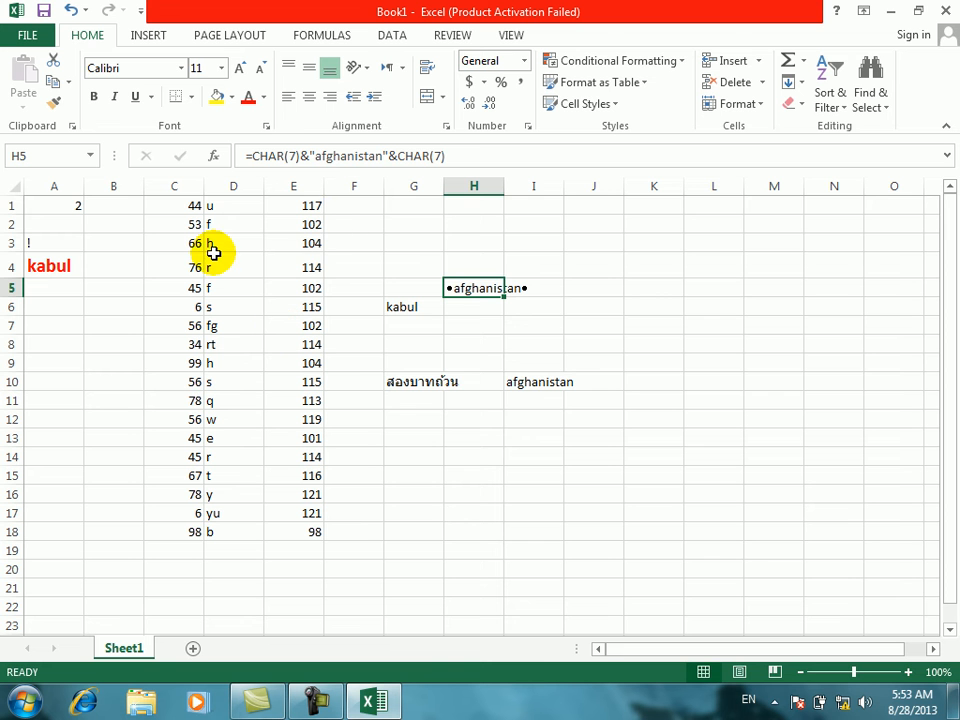
left_click_drag(325, 224, 318, 267)
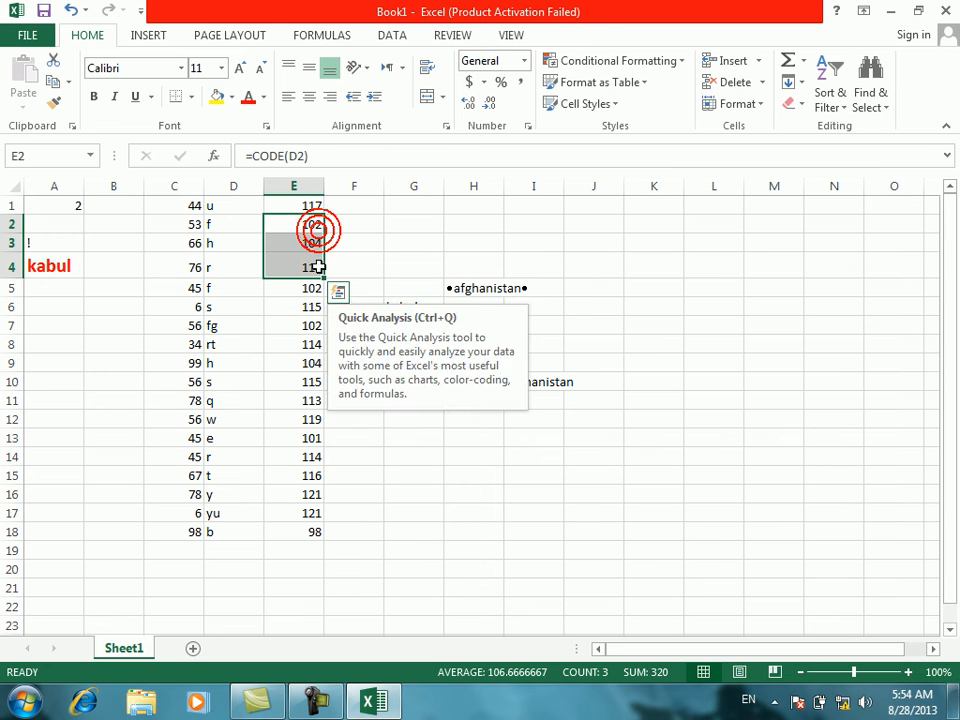
left_click(610, 55)
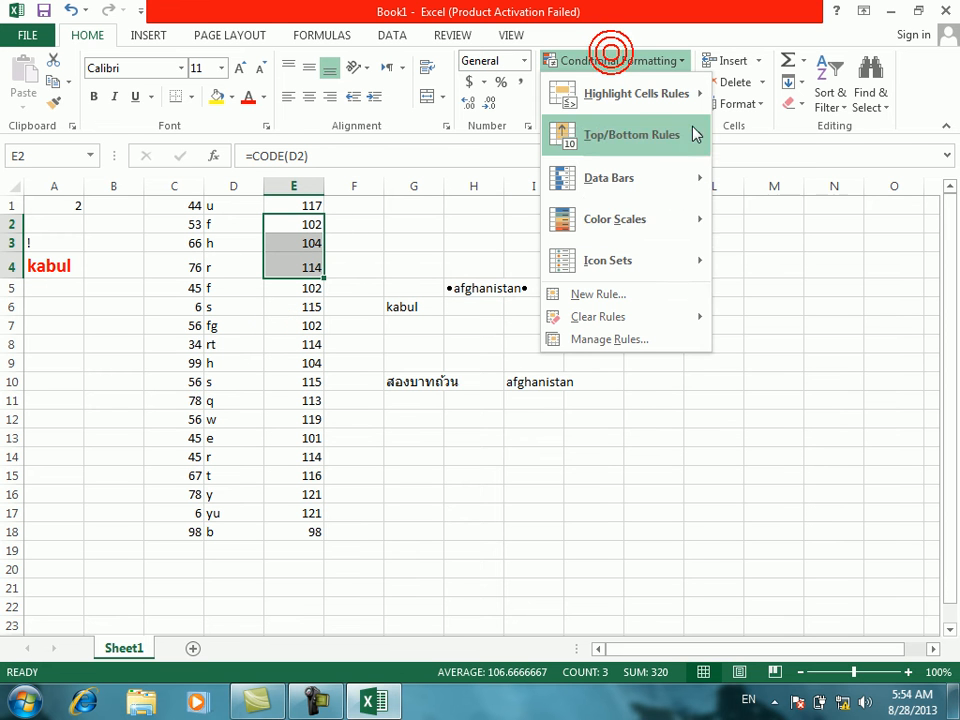
mouse_move(662, 217)
left_click(768, 254)
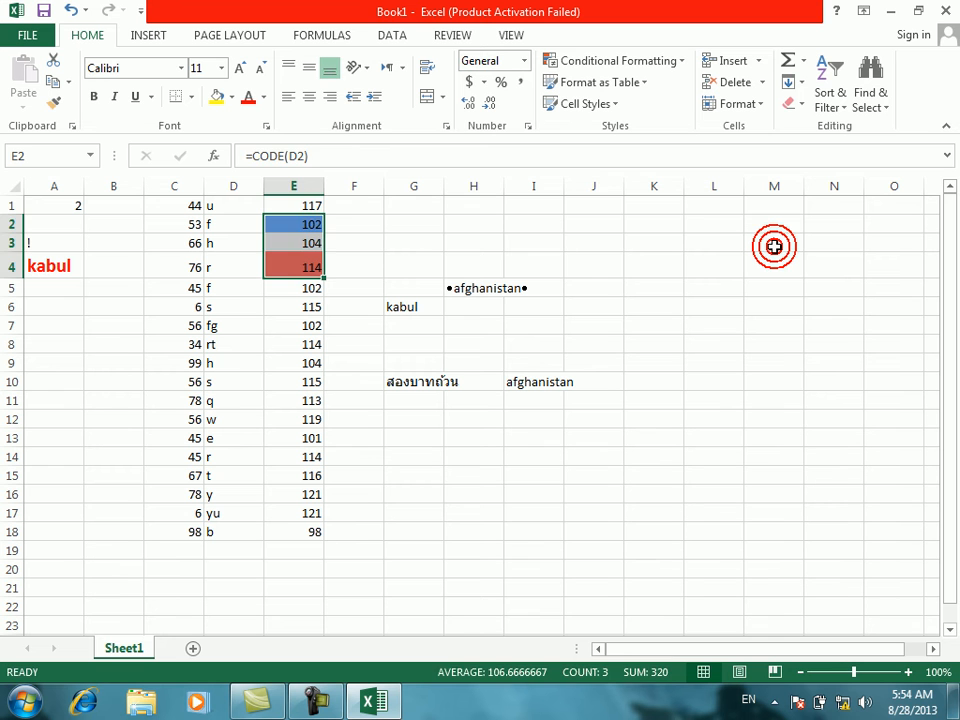
Step: Enter a CLEAN formula in cell H15 that refers to the red-shaded cell E4
left_click(470, 476)
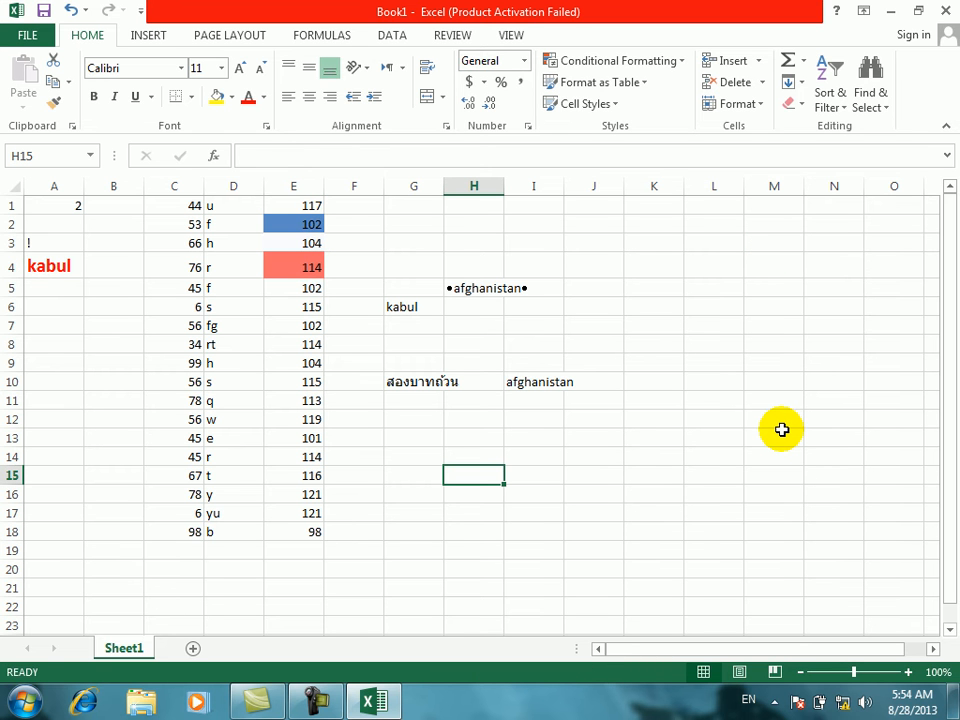
type("ch")
key("BackSpace")
key("BackSpace")
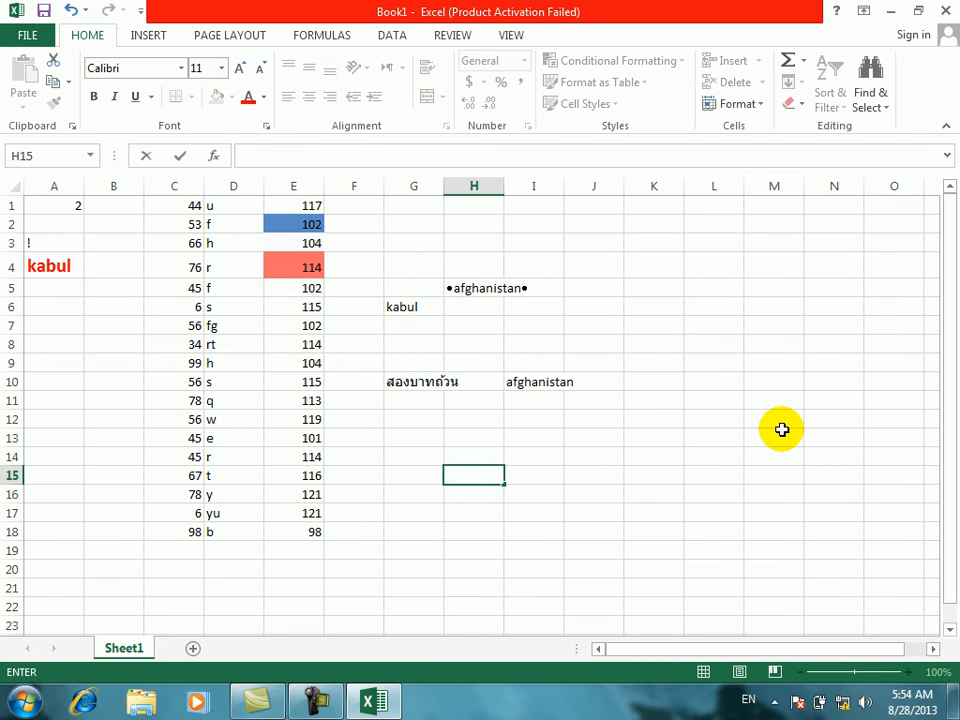
type("=cl")
key("Tab")
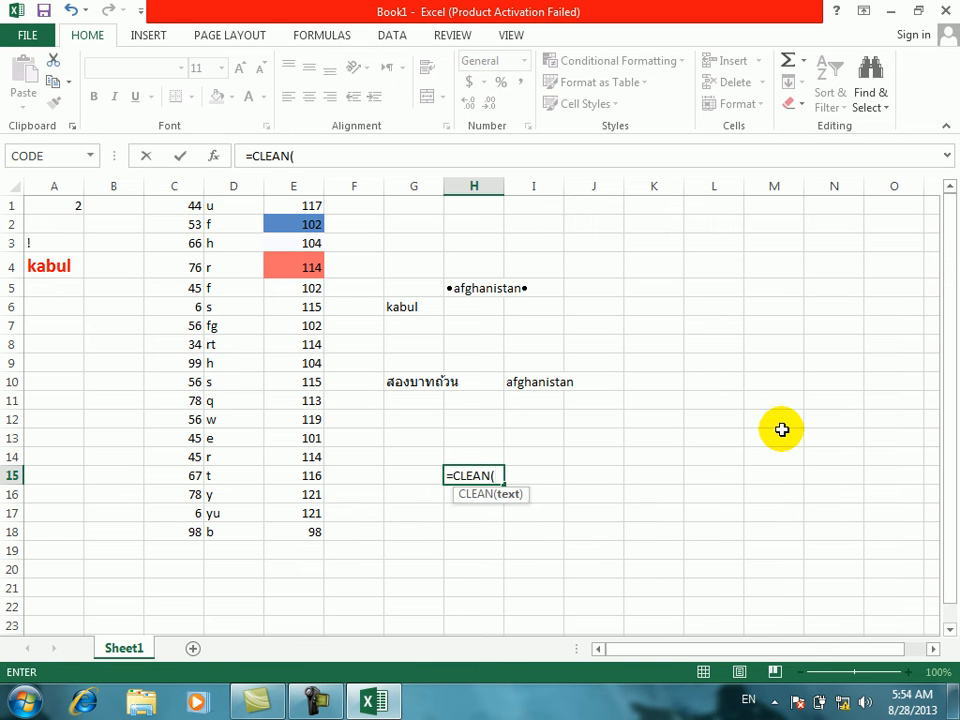
left_click(296, 264)
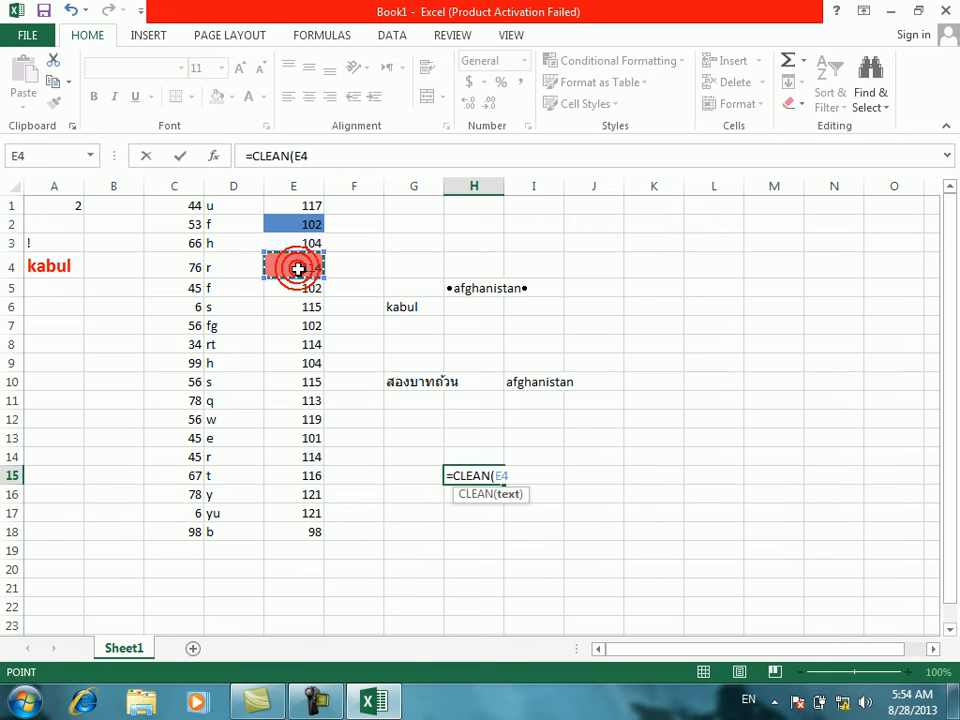
key("Return")
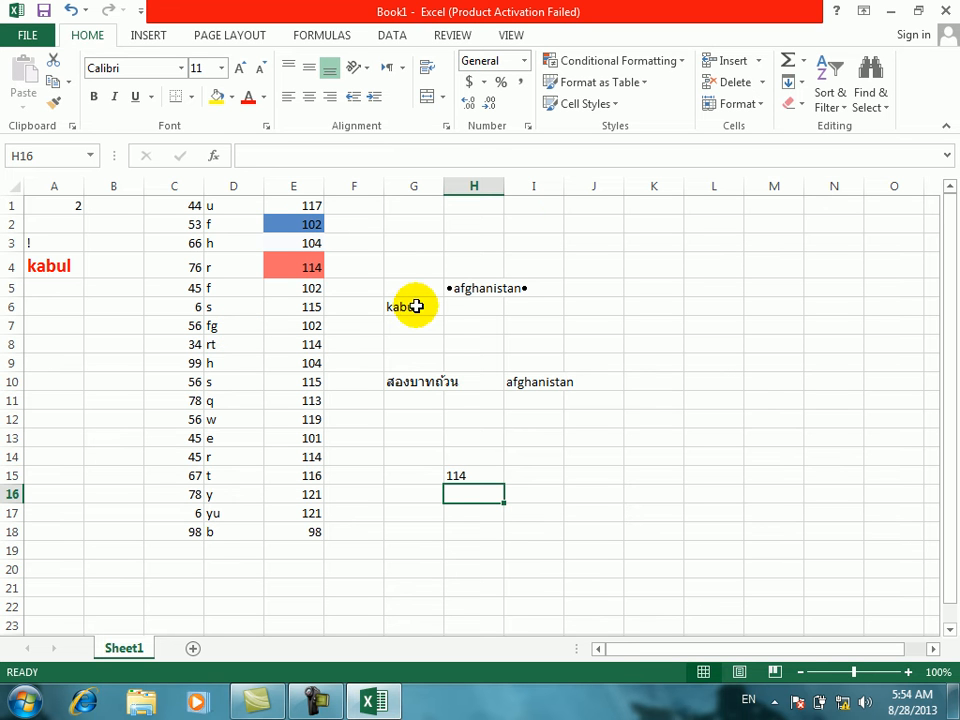
Step: Give column K the custom number format "Afg",#
left_click(666, 188)
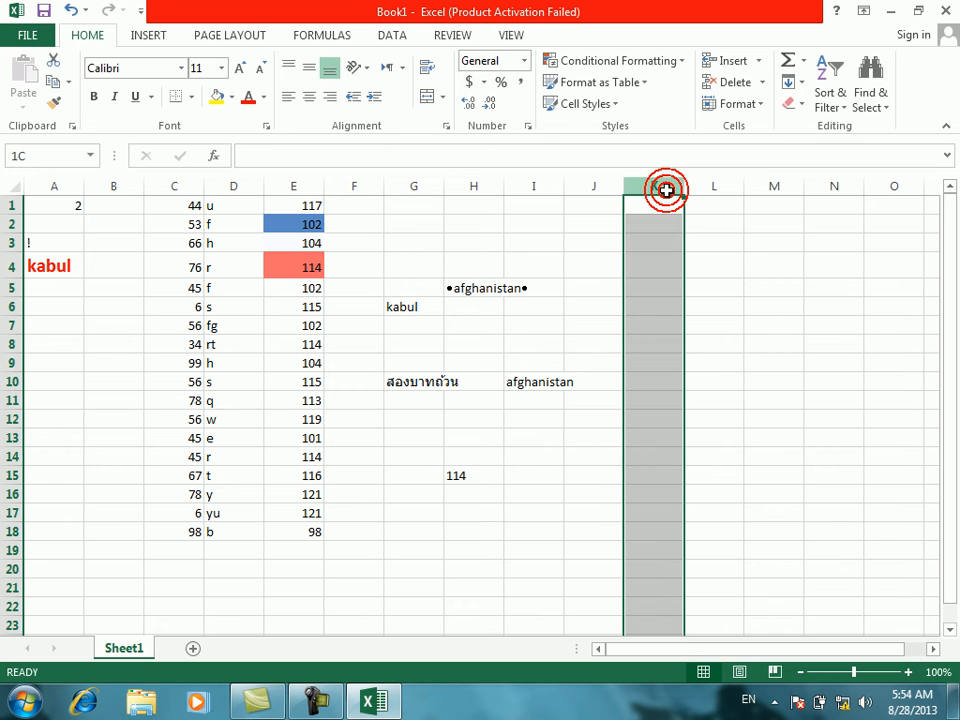
left_click(525, 122)
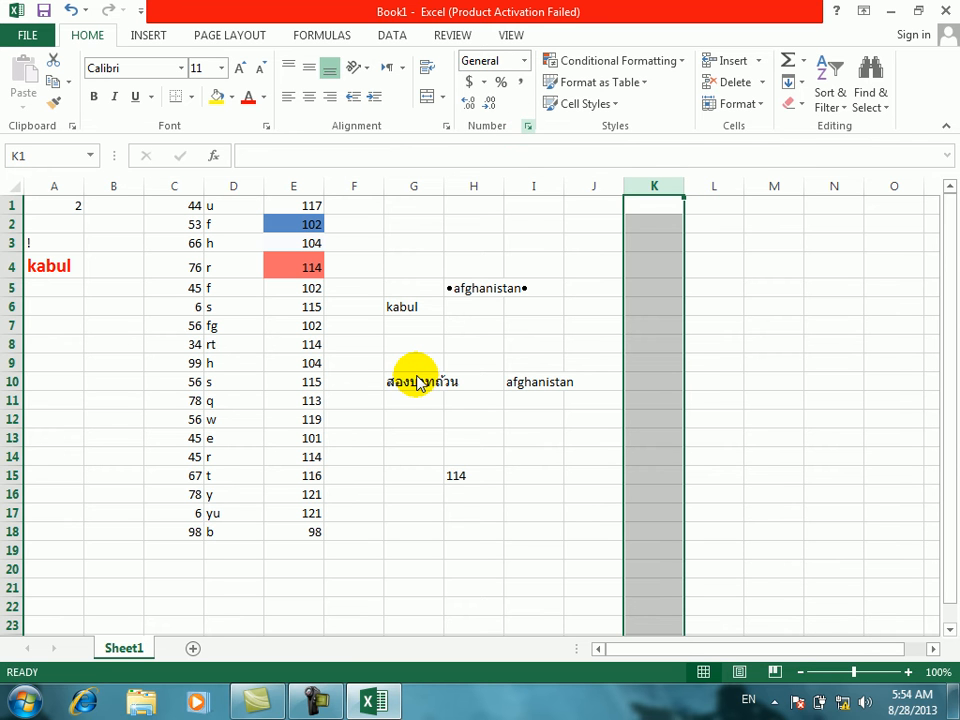
left_click(377, 343)
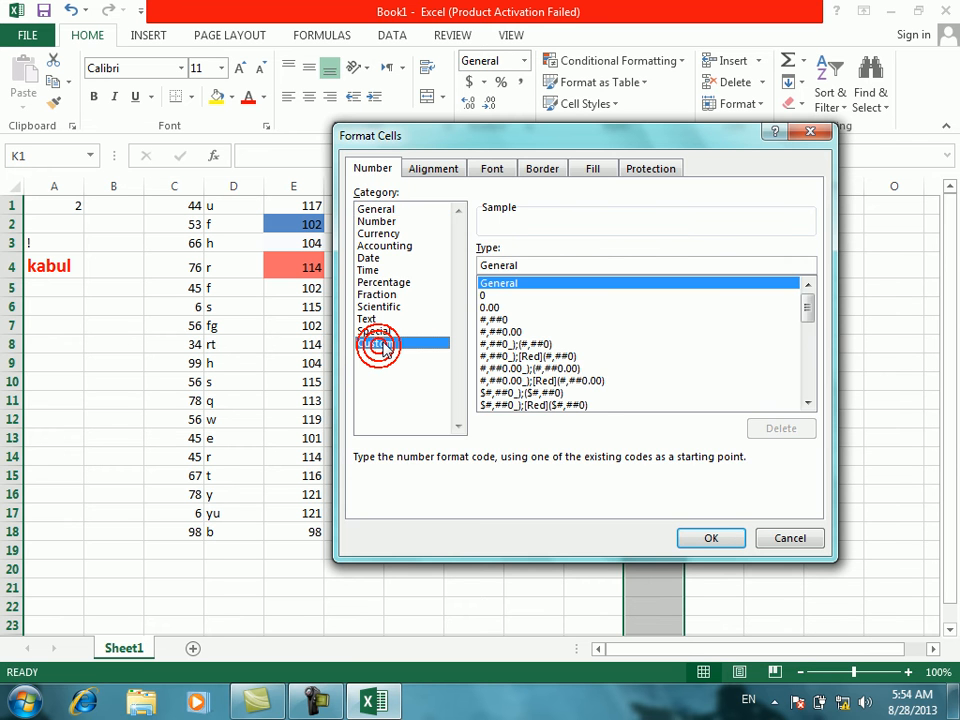
left_click(545, 260)
type("\"")
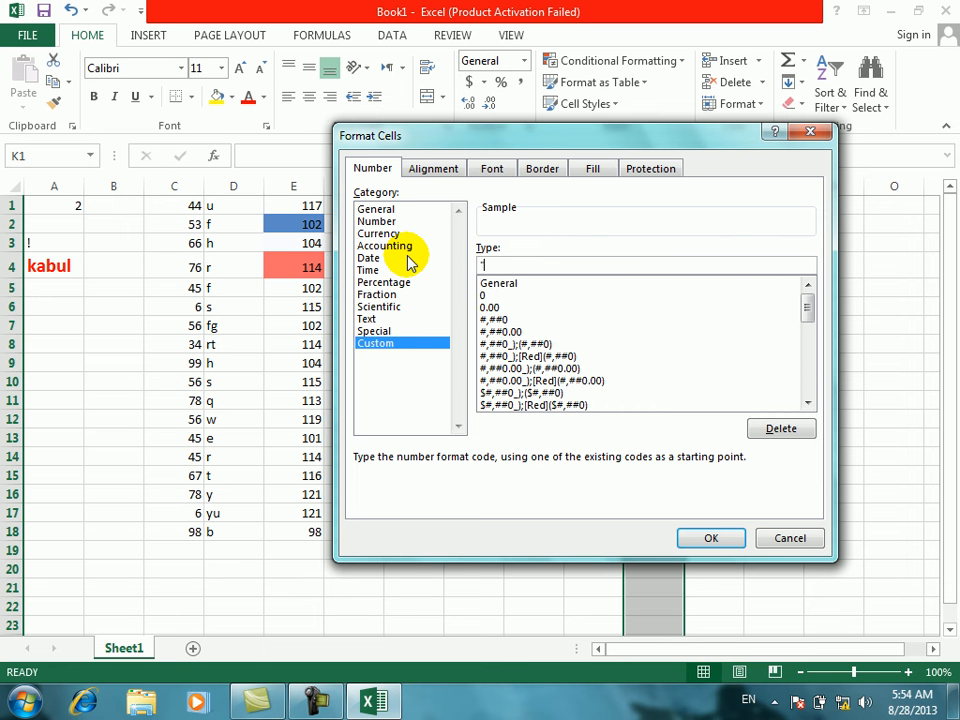
type("Afga")
key("BackSpace")
type("\",#")
key("Return")
Step: Fill cells K1 to K10 with the numbers 435, 534, 543, 5, 34, 534, 5, 34, 543 and 5
left_click(656, 222)
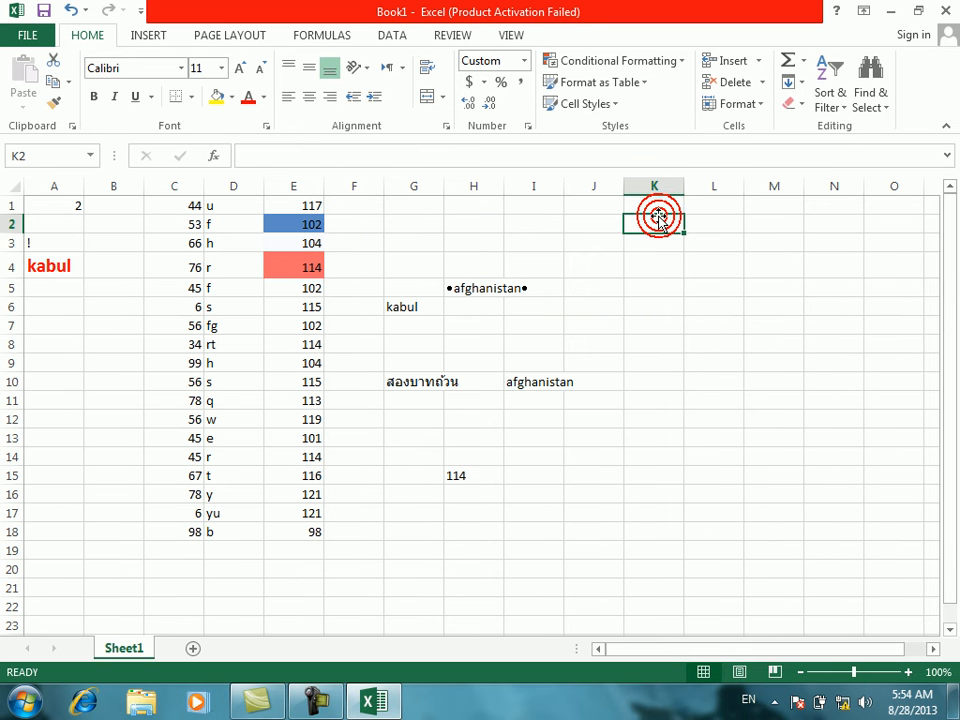
left_click(655, 205)
type("43")
type("5")
key("Return")
type("534")
key("Return")
type("543")
key("Return")
type("5")
key("Return")
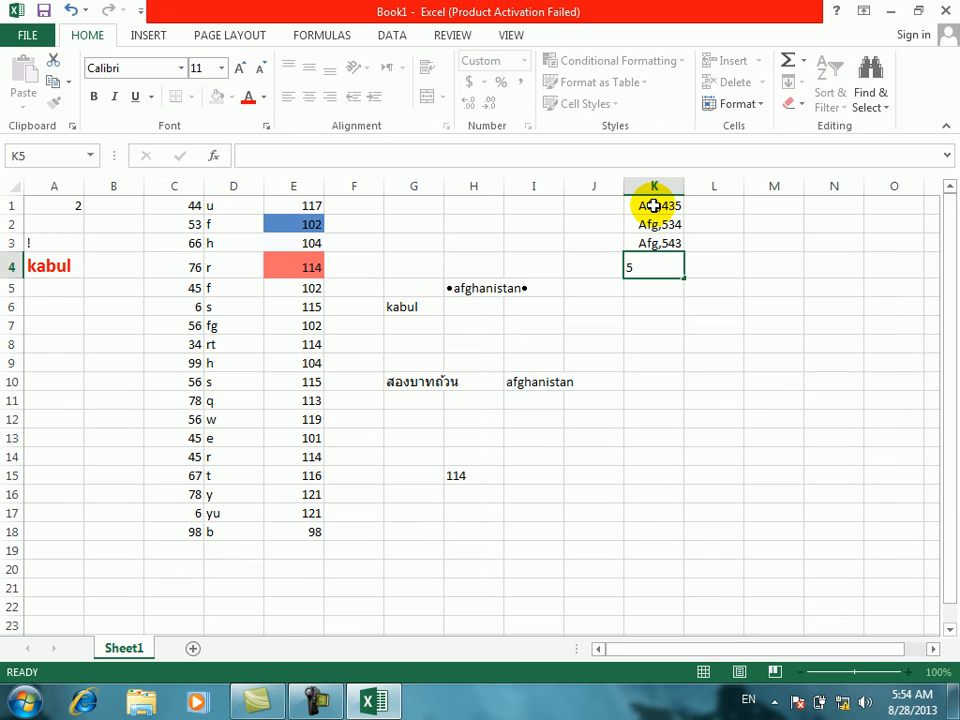
left_click(723, 301)
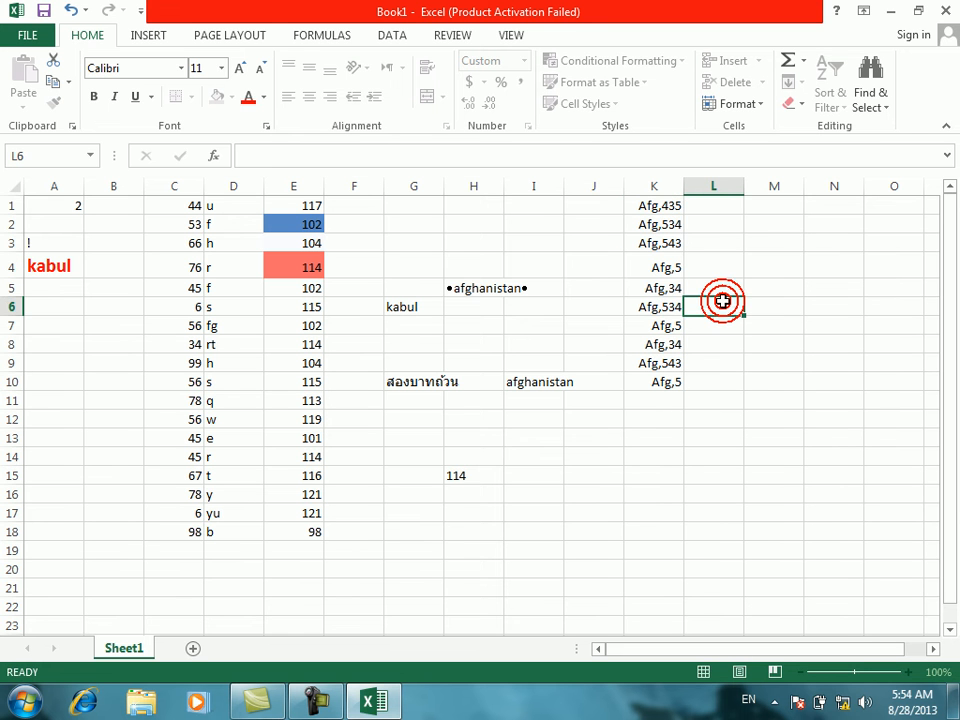
Step: Enter a CLEAN formula in cell L1 that refers to cell K1
left_click(729, 207)
double_click(729, 207)
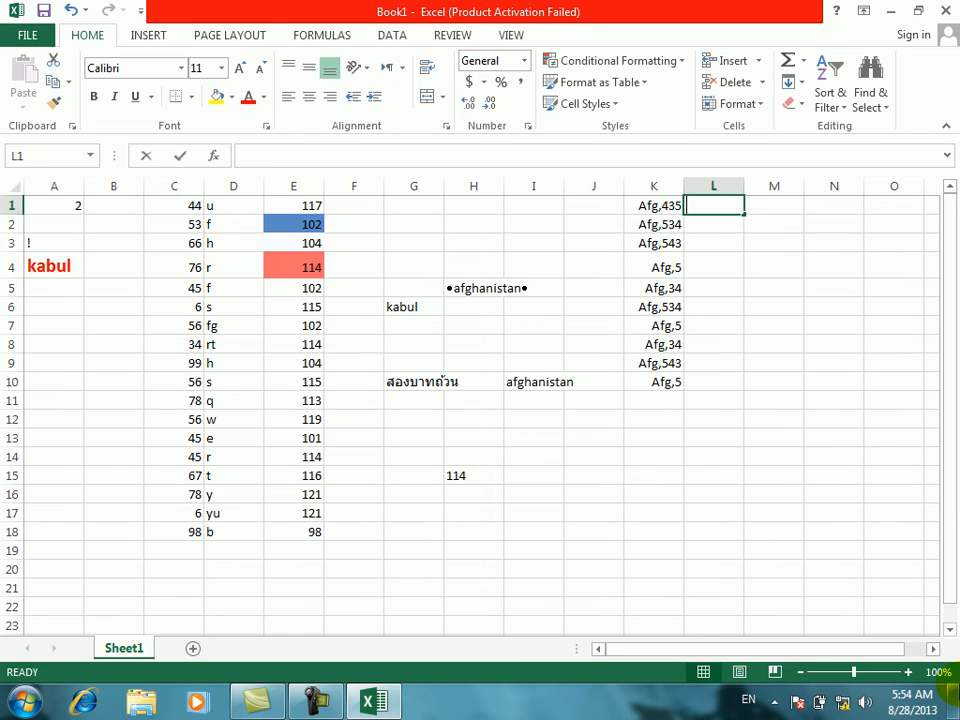
type("=cl")
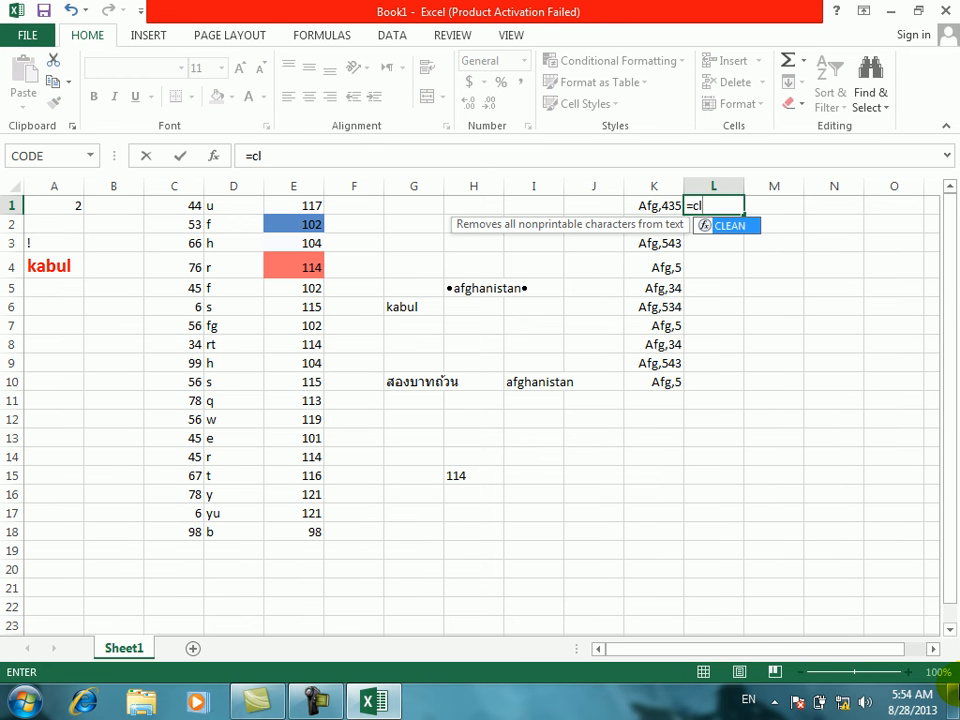
key("Tab")
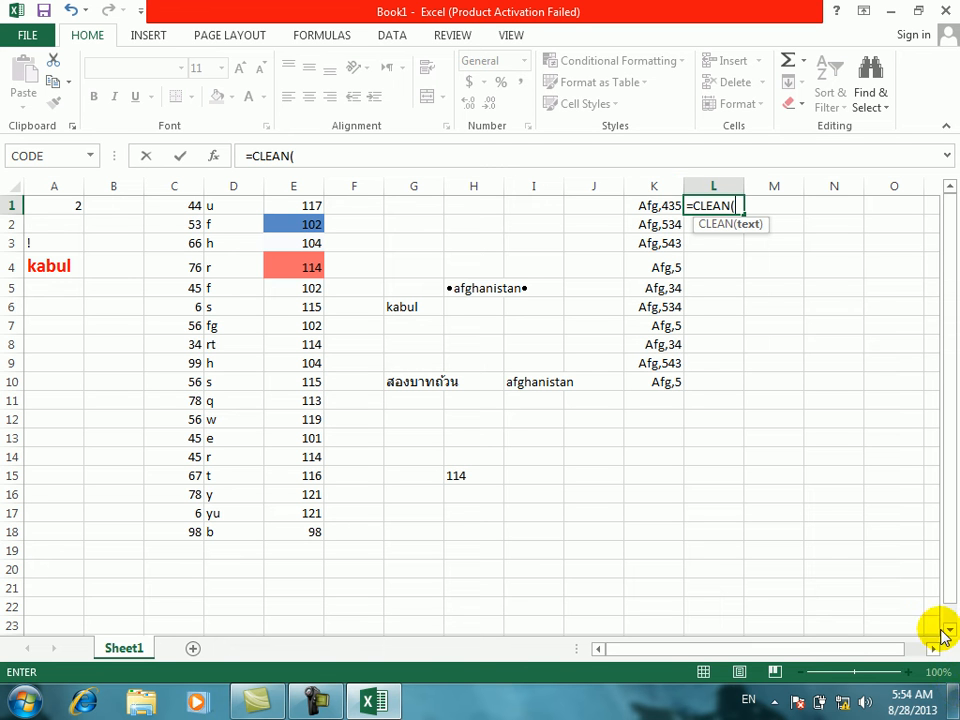
left_click(656, 206)
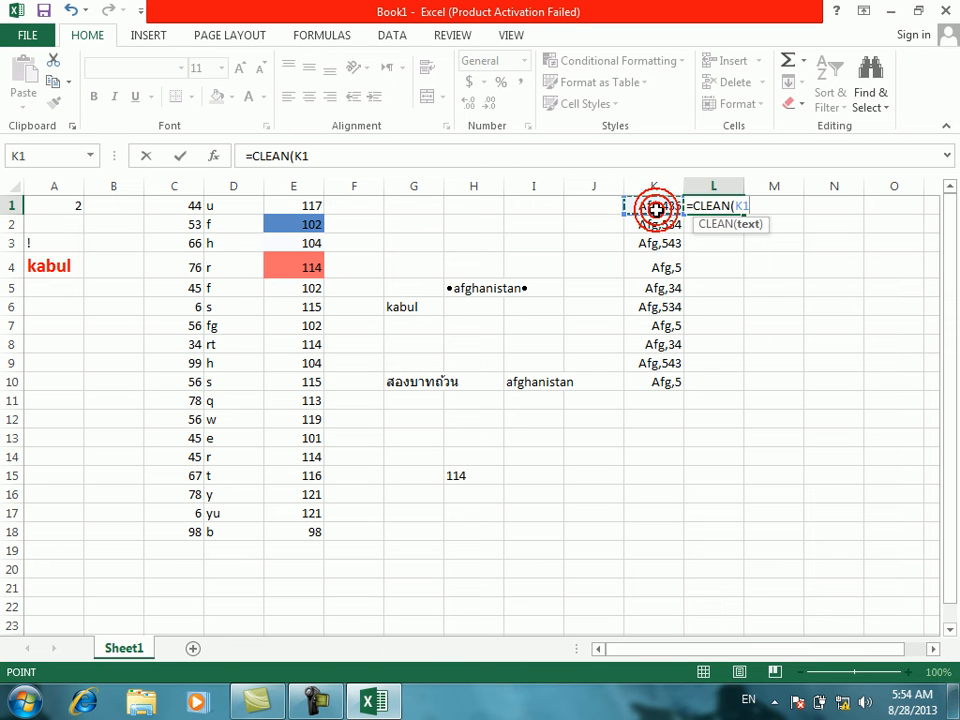
key("Return")
Step: Fill the CLEAN formula from L1 down to L10
left_click(720, 205)
left_click_drag(744, 214, 718, 385)
left_click(655, 313)
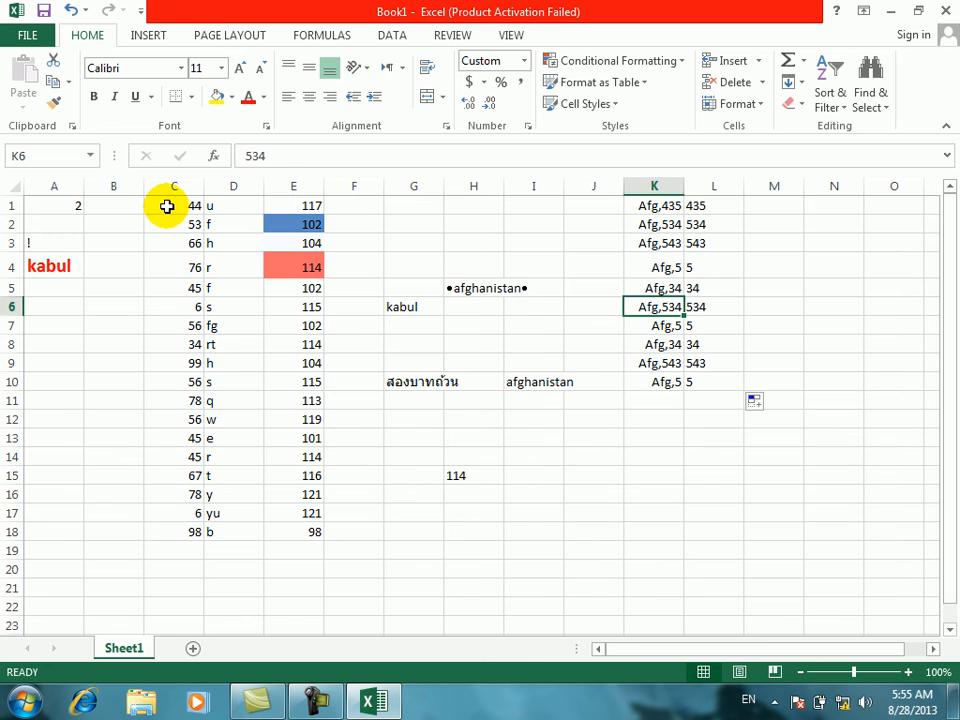
Step: Clear the contents of cells C5 through L18
left_click(460, 600)
left_click_drag(460, 593, 516, 402)
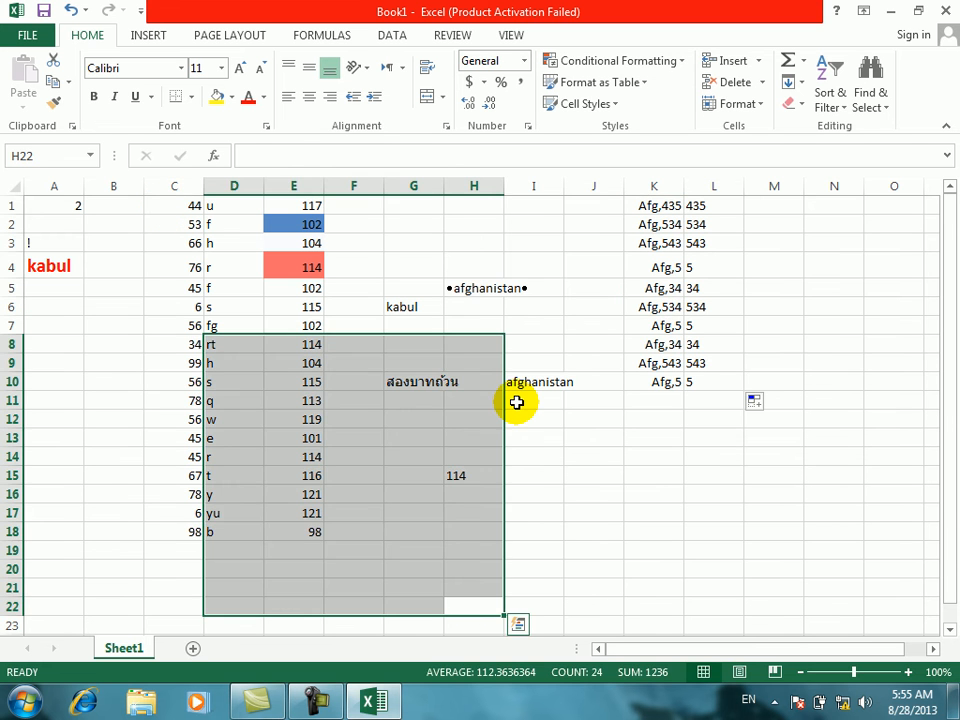
left_click(175, 282)
left_click_drag(175, 280, 717, 527)
key("Delete")
left_click(310, 271)
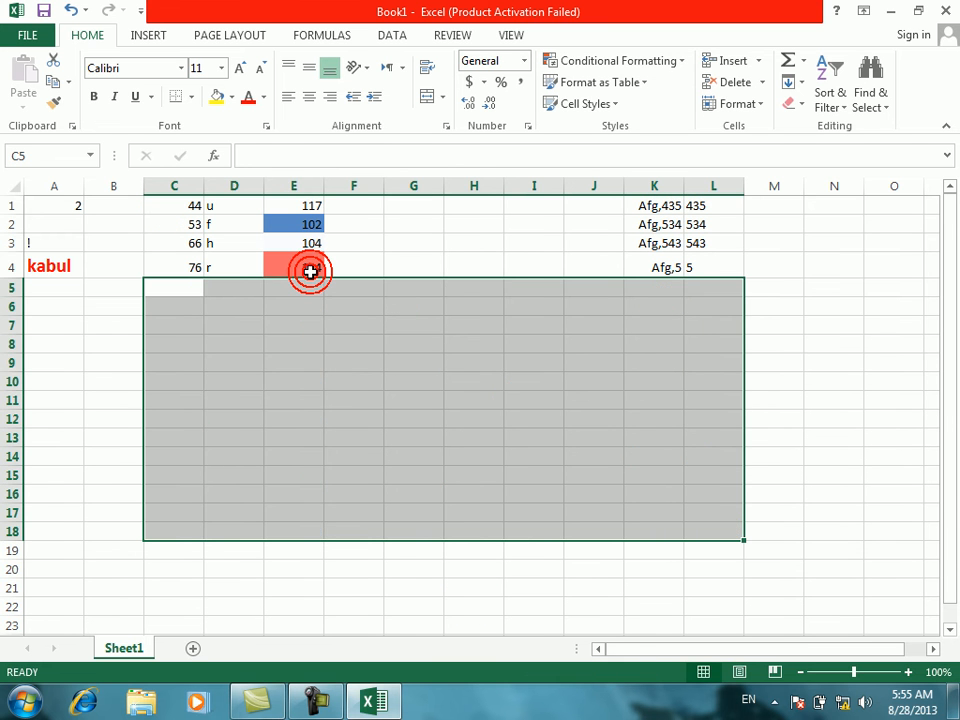
left_click(237, 291)
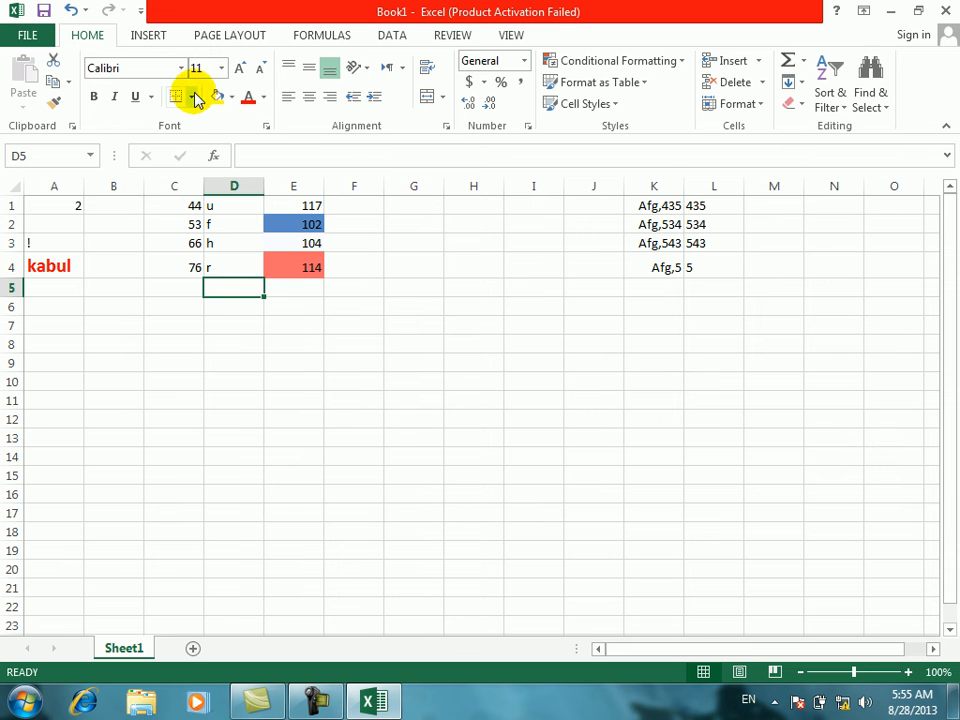
Step: Look up the description of CONCATENATE among the Text functions
left_click(311, 36)
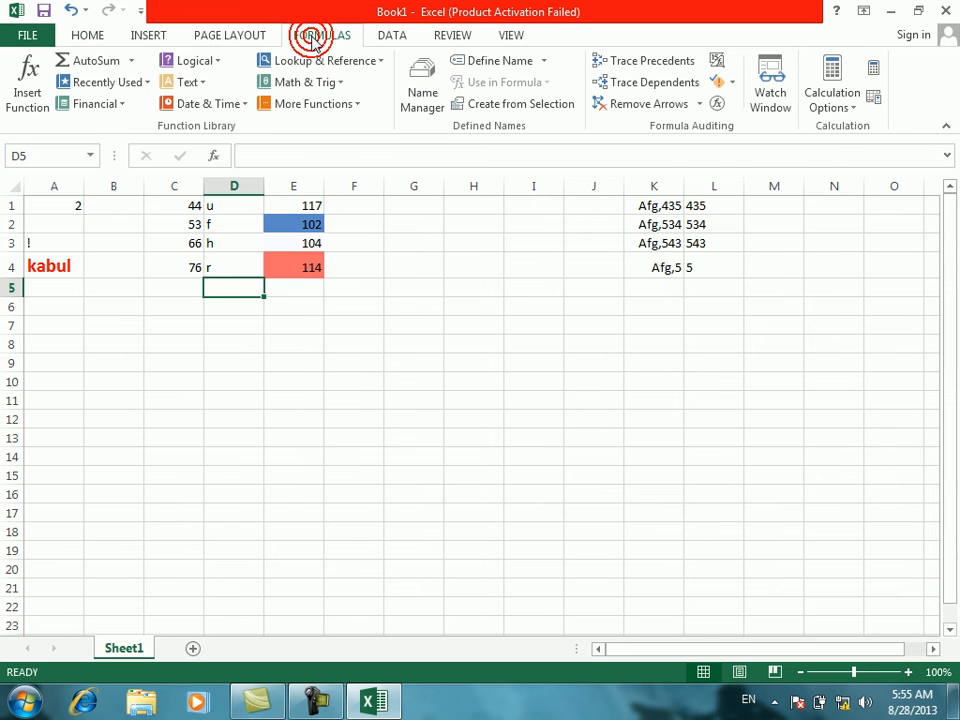
left_click(195, 82)
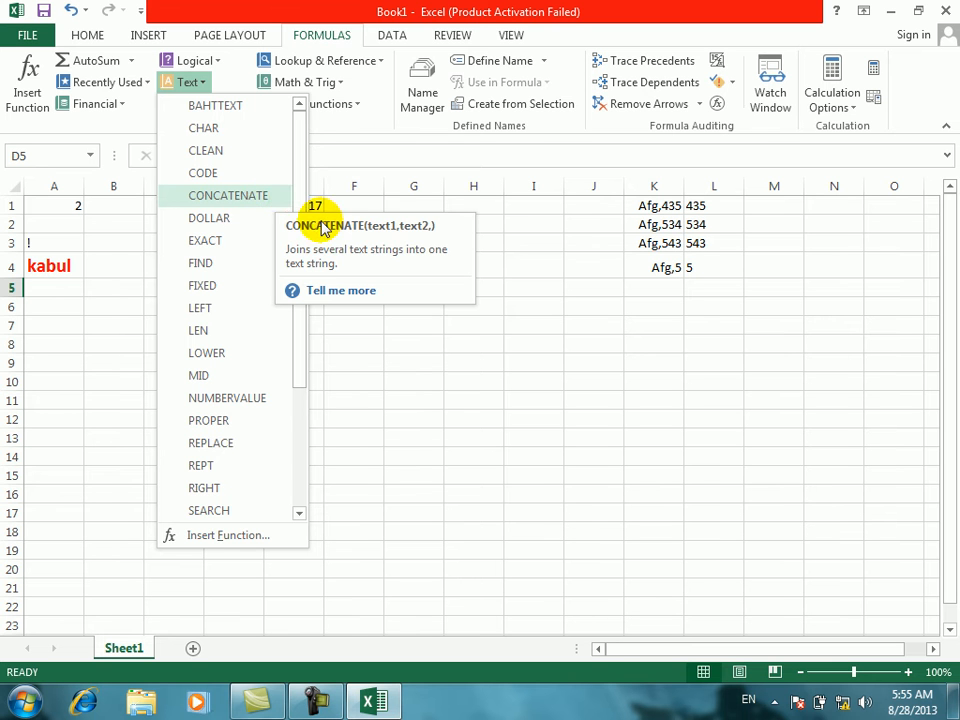
left_click(455, 380)
left_click(355, 316)
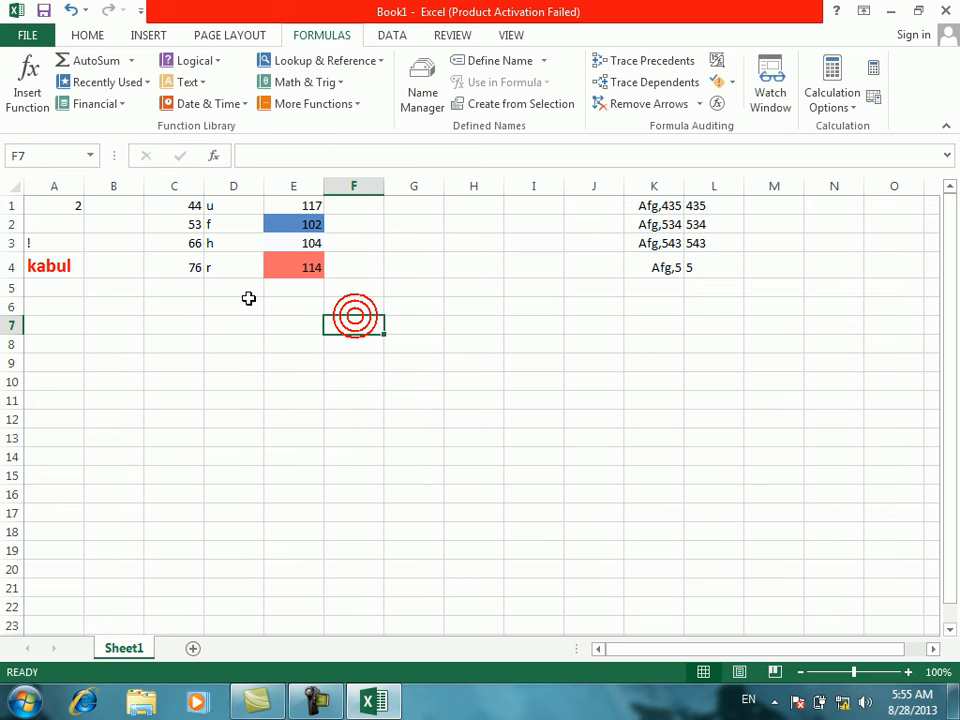
Step: Enter the column headings name, job, salary and comm in cells A6 to D6
left_click(136, 305)
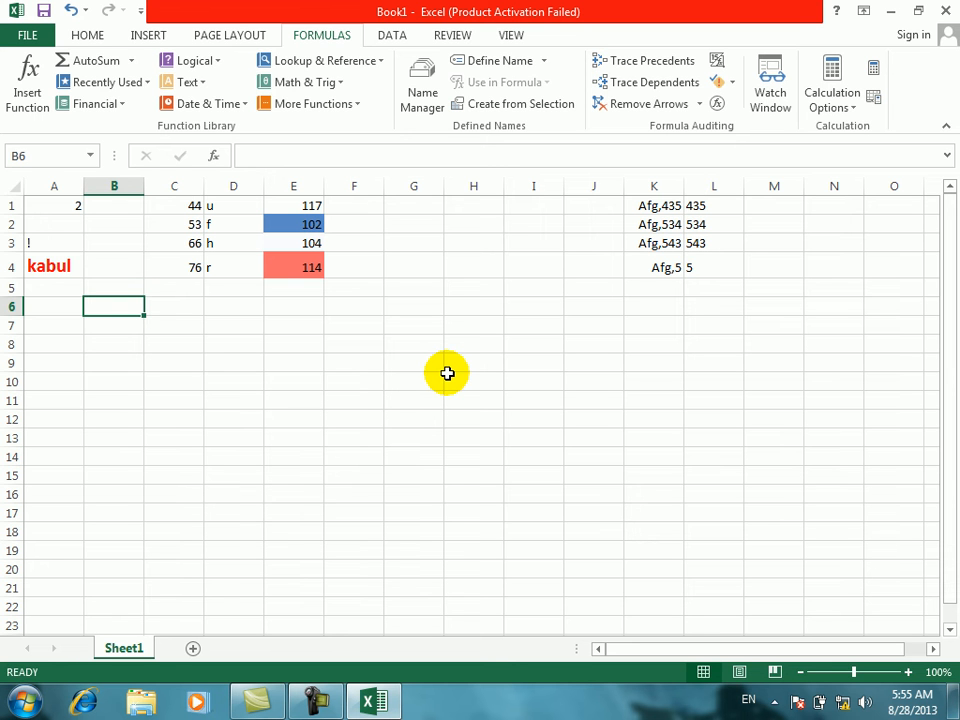
key("Left")
type("n")
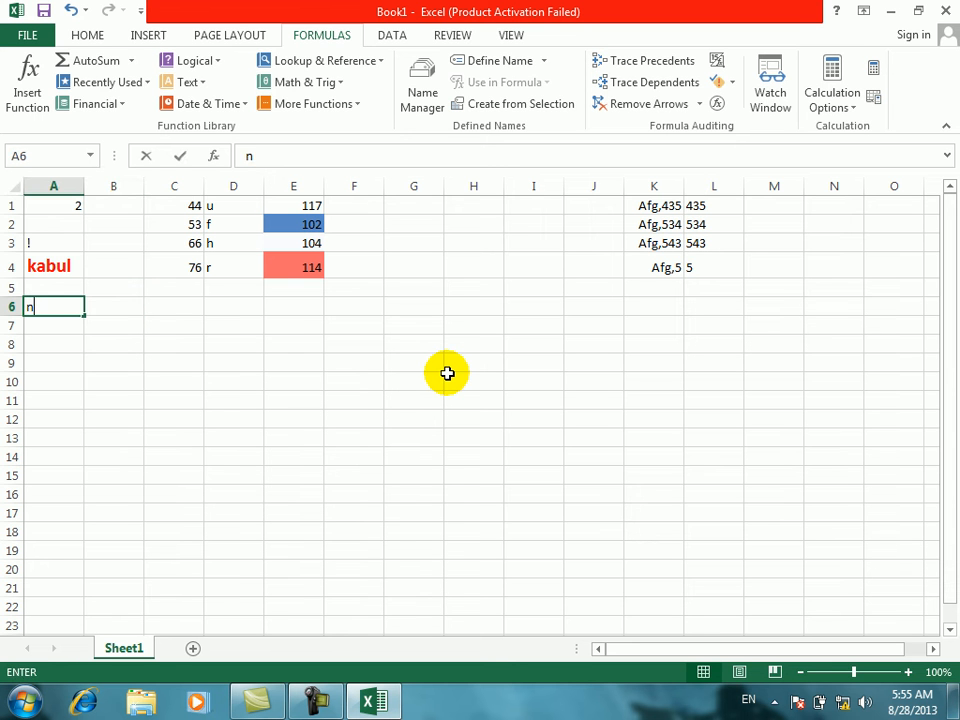
type("ame")
key("Tab")
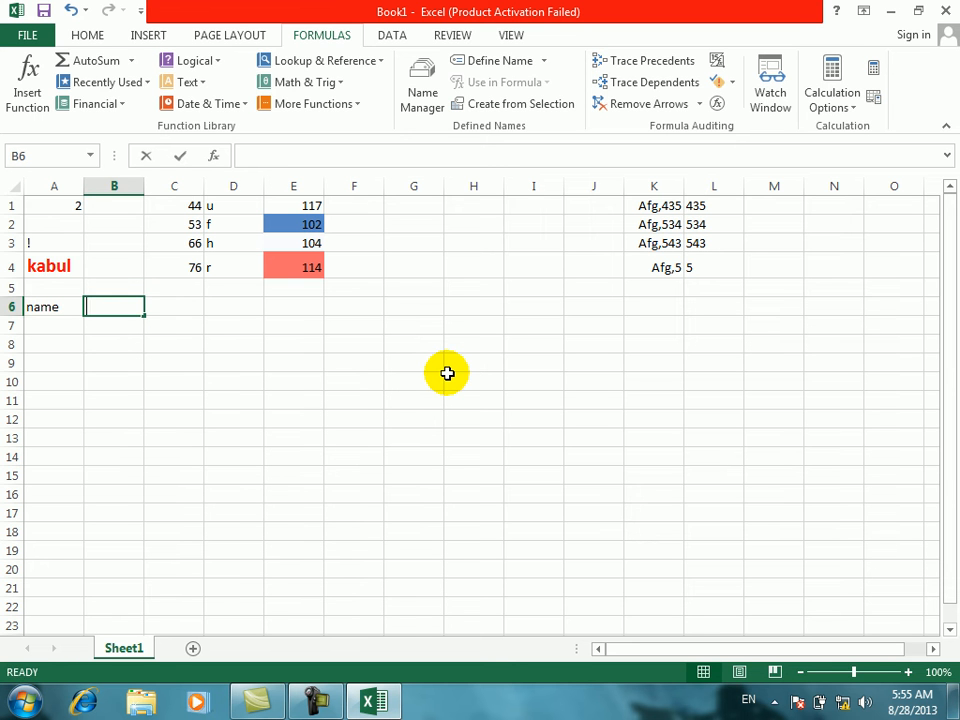
type("job")
key("Tab")
type("salary")
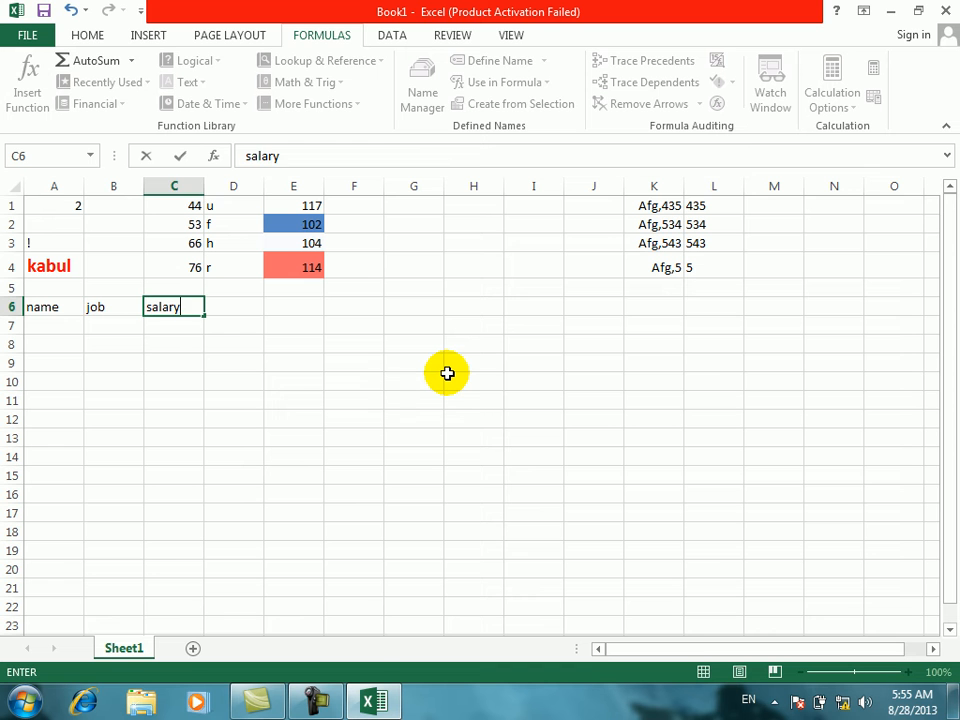
key("Tab")
type("comm")
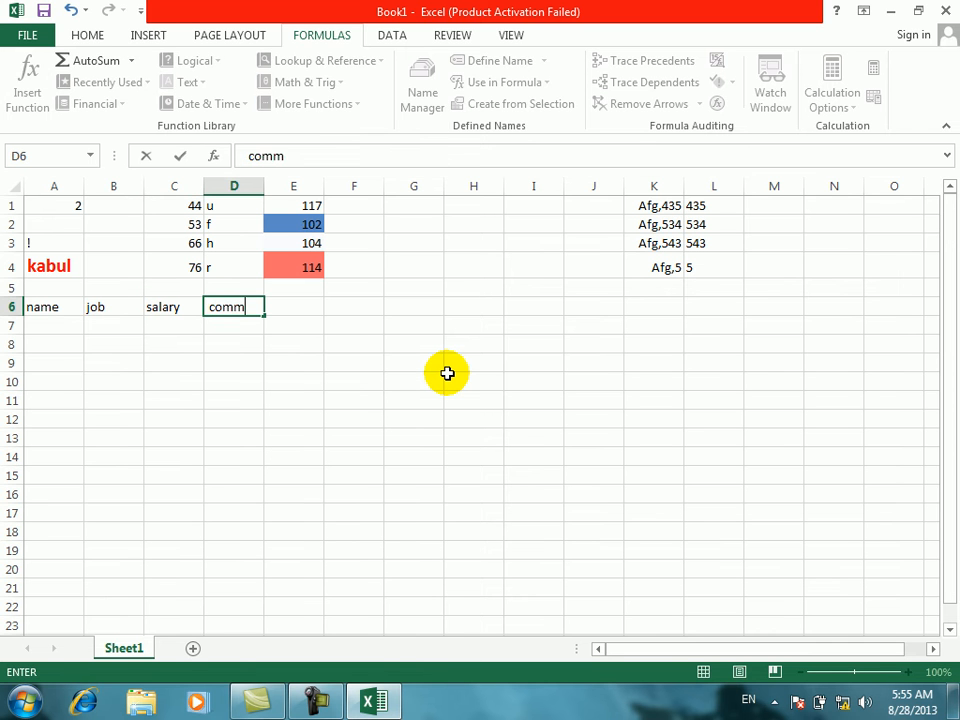
key("Return")
Step: Fill cells A7 to A11 under the name heading with five first names
key("Home")
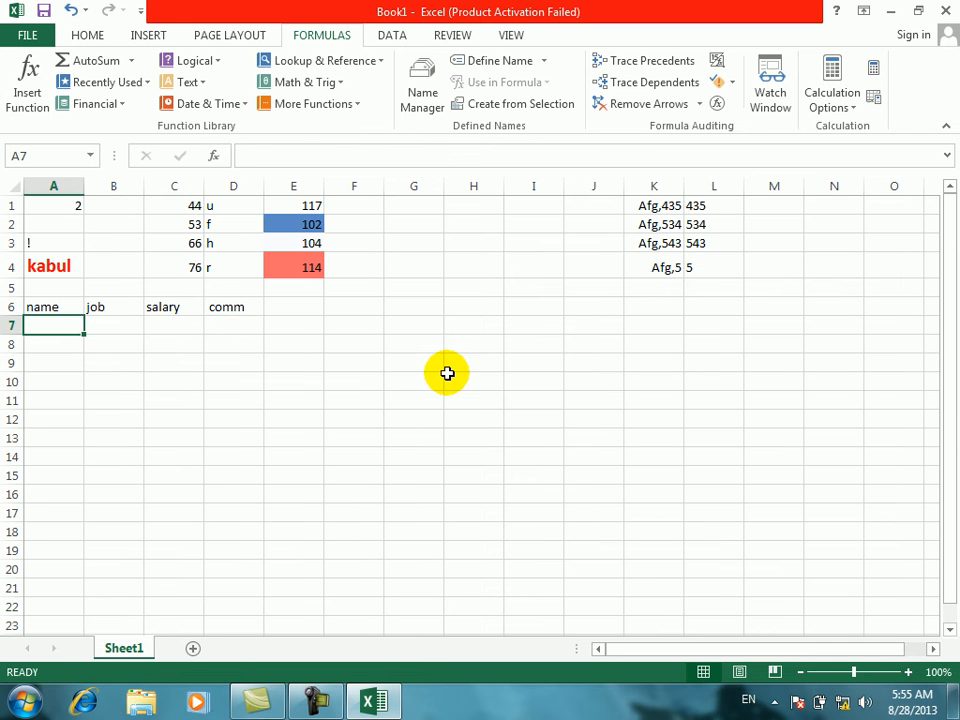
type("jan")
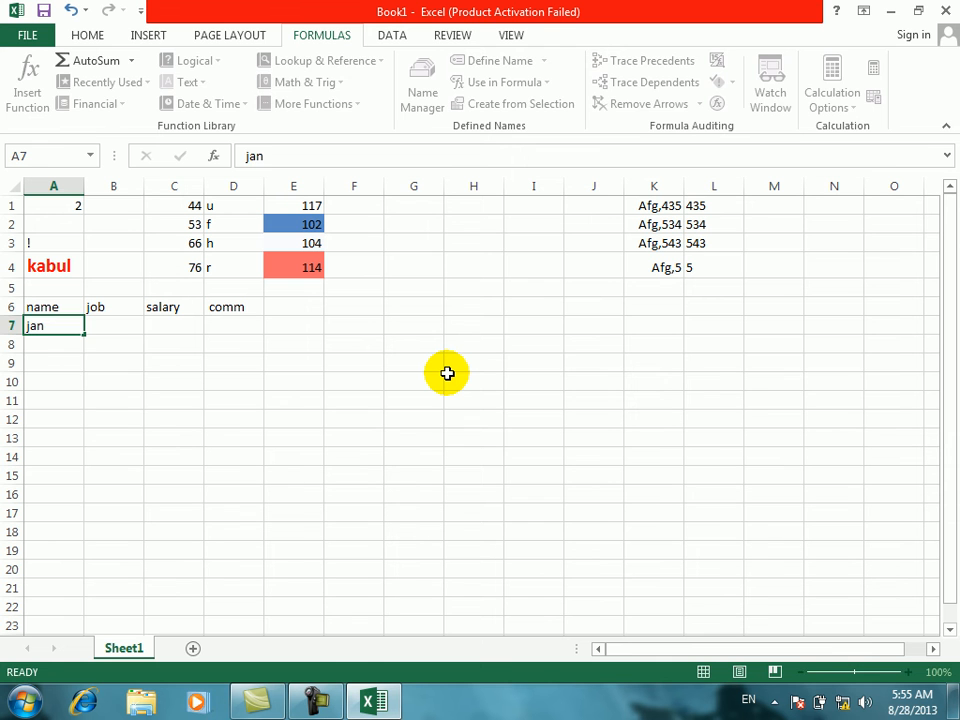
key("Return")
type("asad")
key("Return")
type("noor")
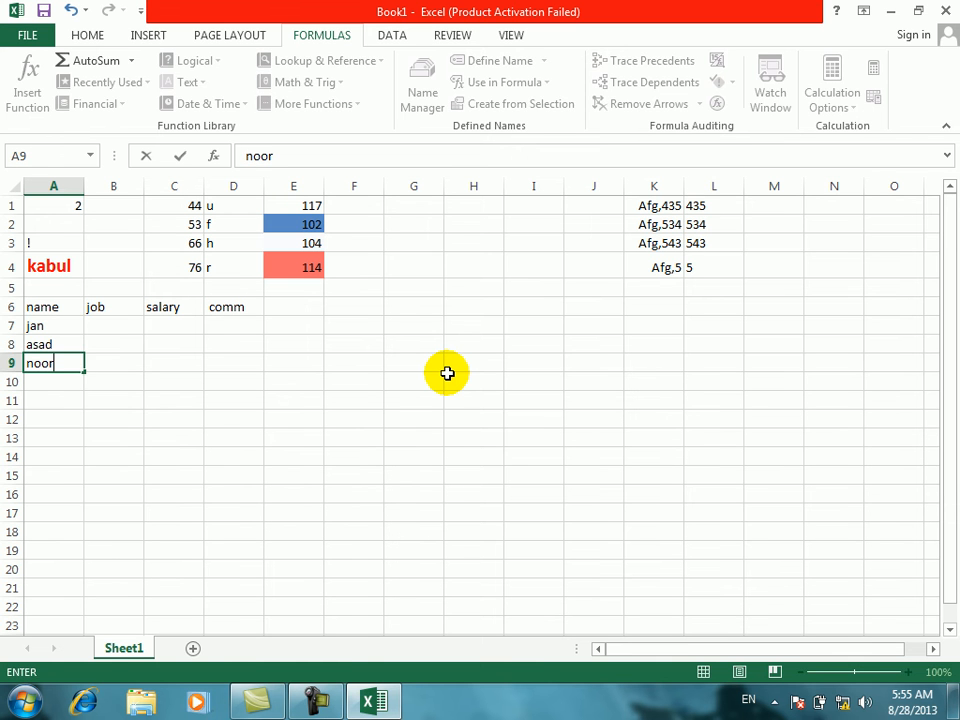
key("Return")
type("wali")
key("Return")
type("k")
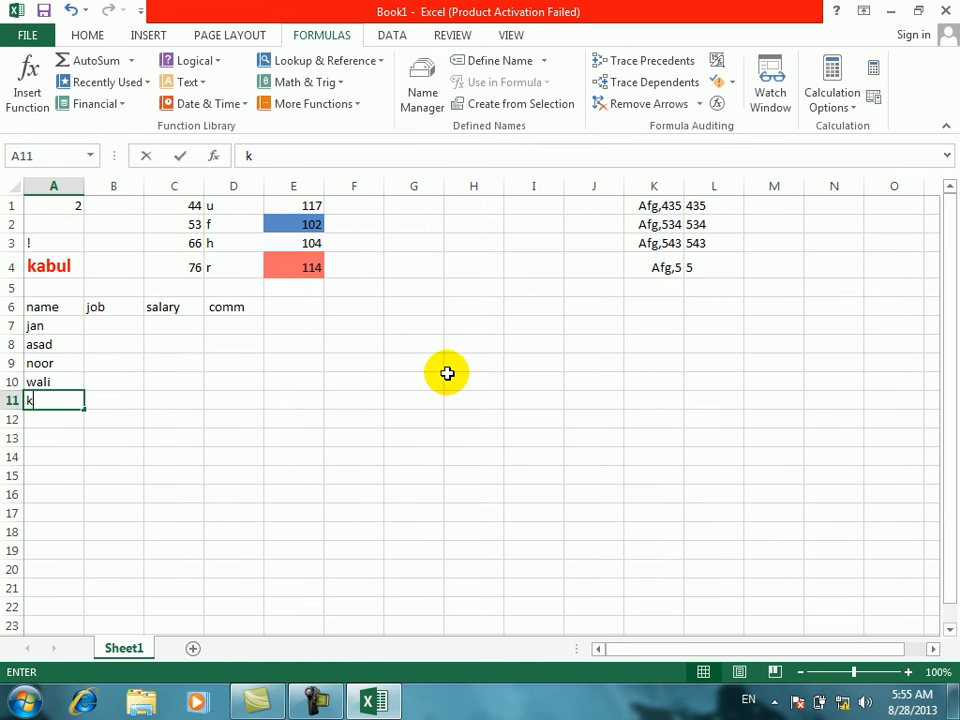
type("han")
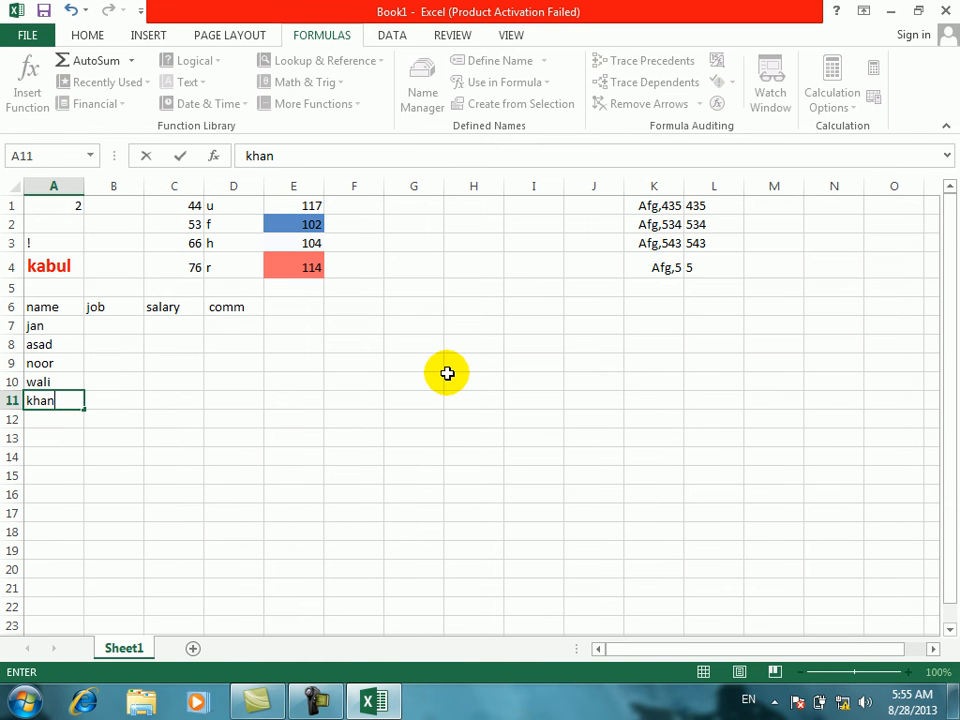
Step: Enter the jobs manager and driver in B7 and B8, and the salary 9000 in C7
key("Right")
key("Up")
key("Up")
key("Up")
key("Up")
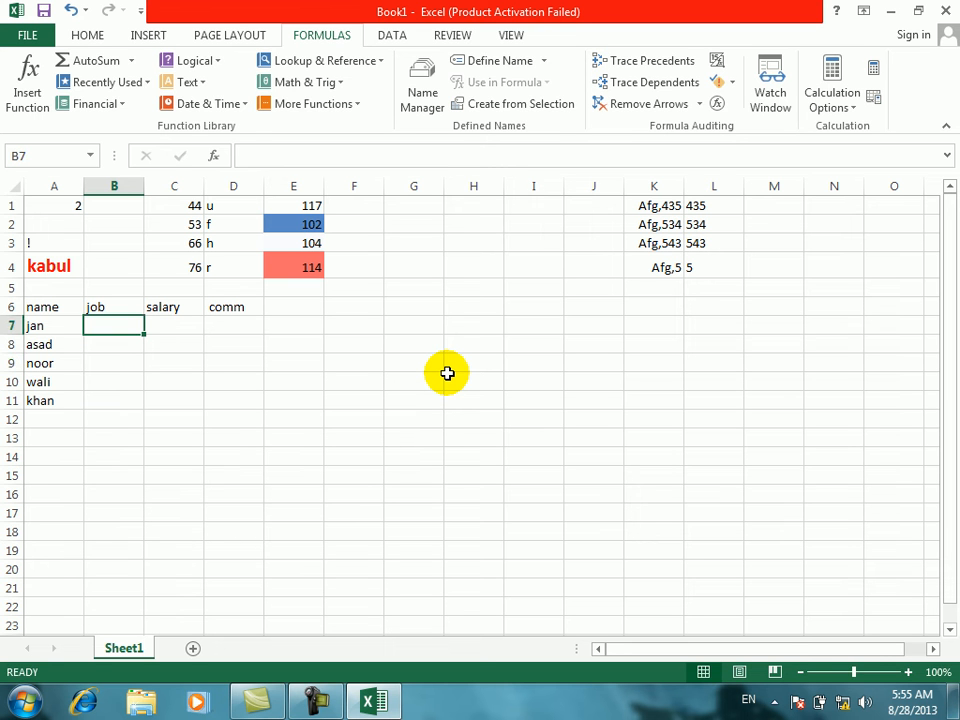
type("manager")
key("Return")
type("driver")
key("Up")
key("Right")
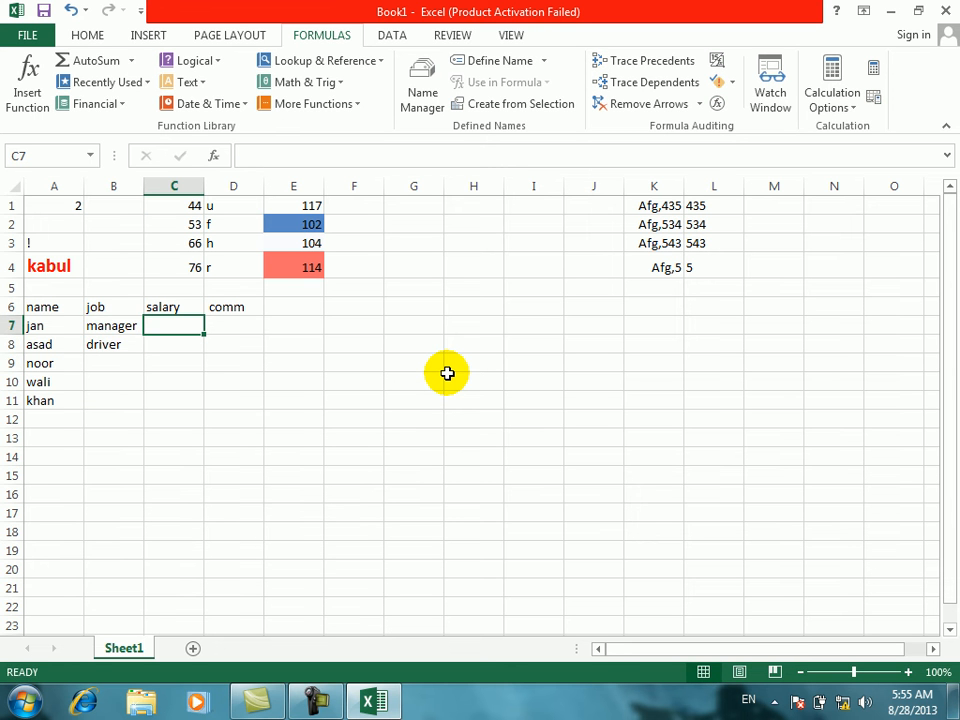
type("9000")
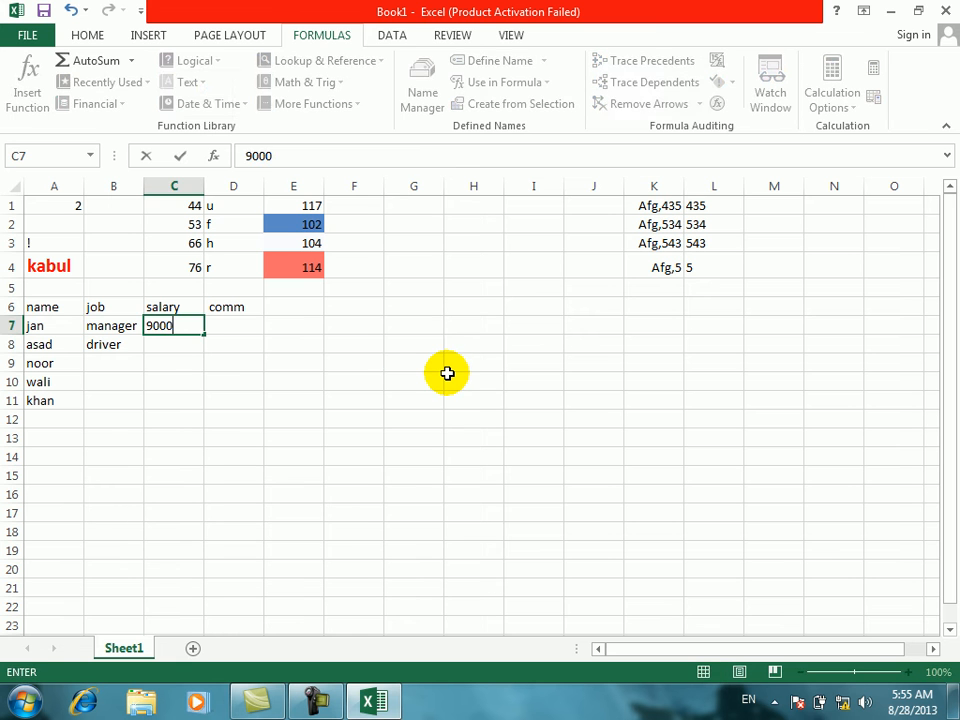
left_click(394, 347)
Step: Enter the single letters a, s, a and d in cells F6 to F9
left_click(354, 302)
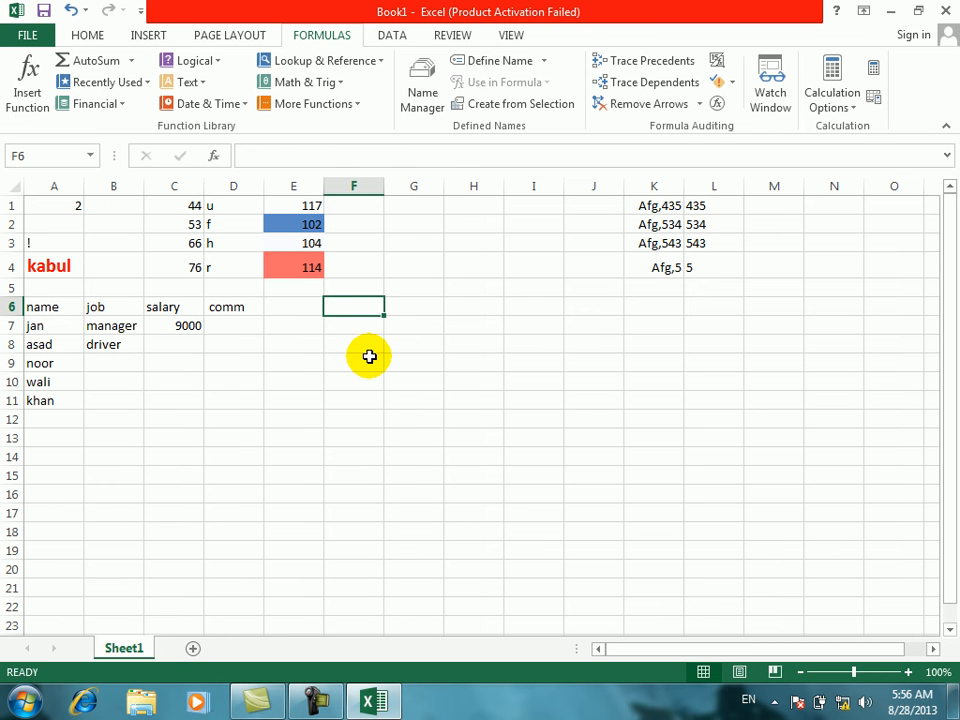
type("a")
key("Return")
type("s")
key("Return")
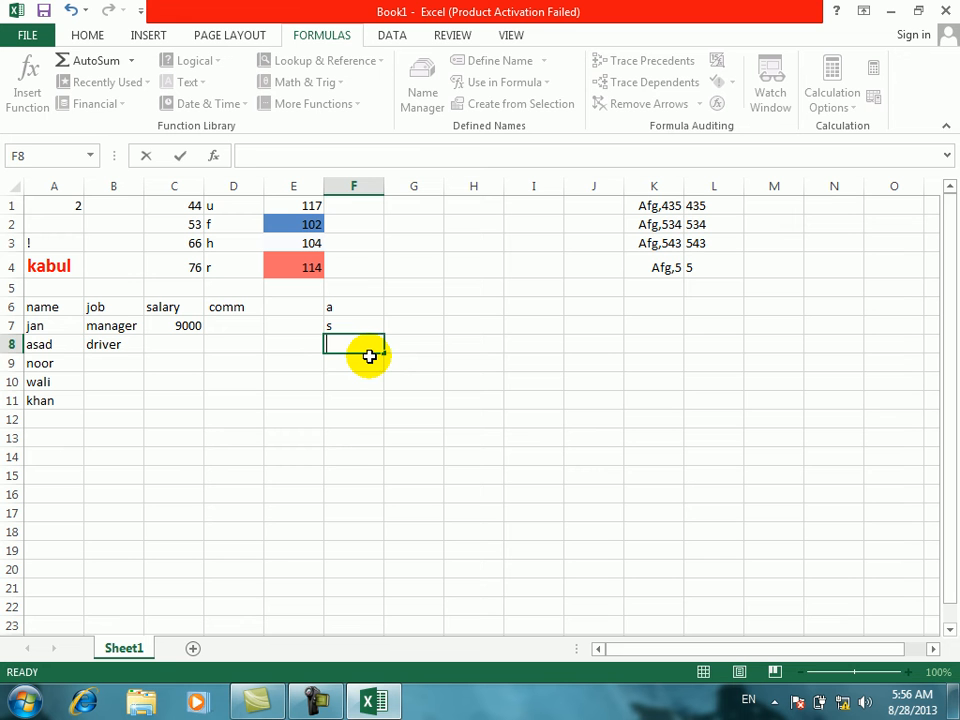
type("a")
key("Return")
type("d")
left_click(405, 377)
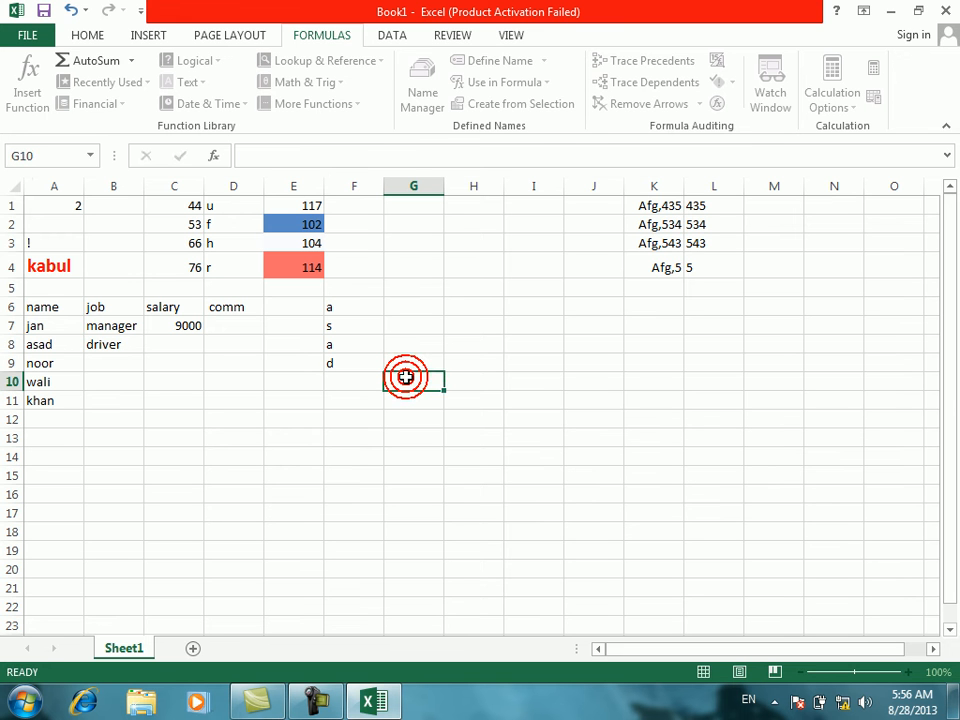
type("=c")
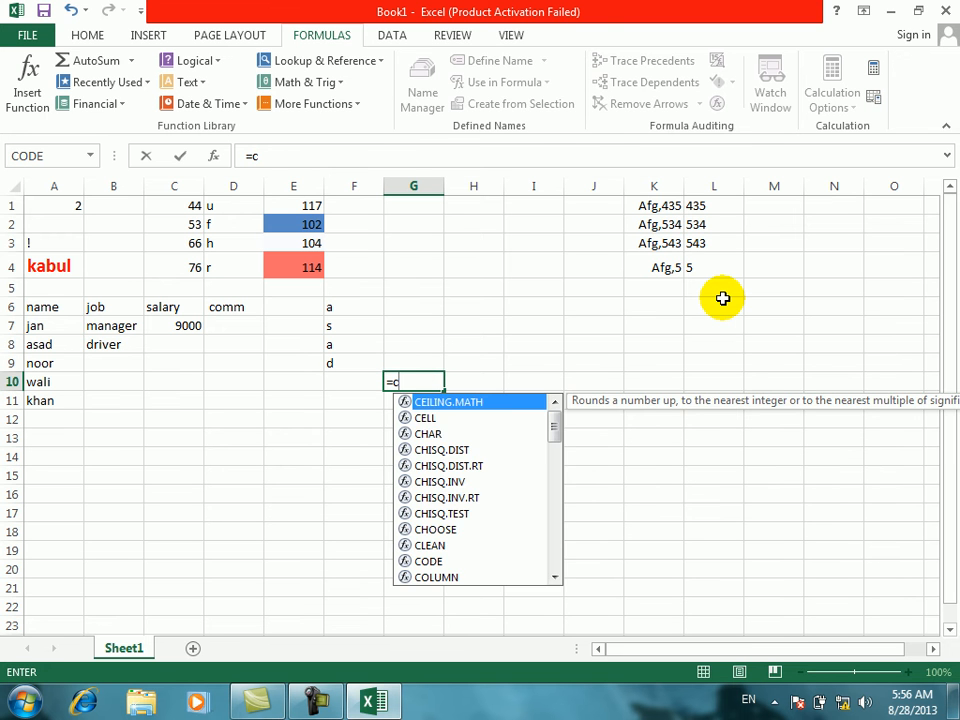
type("EILING.MATH")
key("BackSpace")
key("BackSpace")
key("BackSpace")
key("BackSpace")
key("BackSpace")
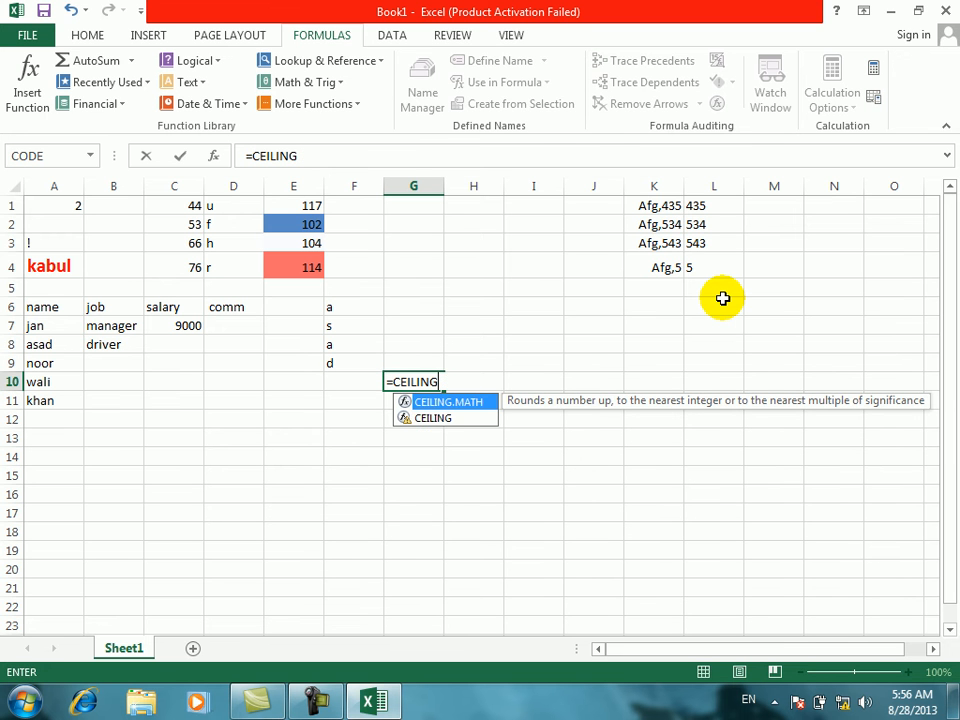
key("BackSpace")
key("BackSpace")
key("BackSpace")
key("BackSpace")
key("BackSpace")
key("BackSpace")
Step: Join the letters in F6, F7, F8 and F9 with a CONCATENATE formula in cell G10
type("o")
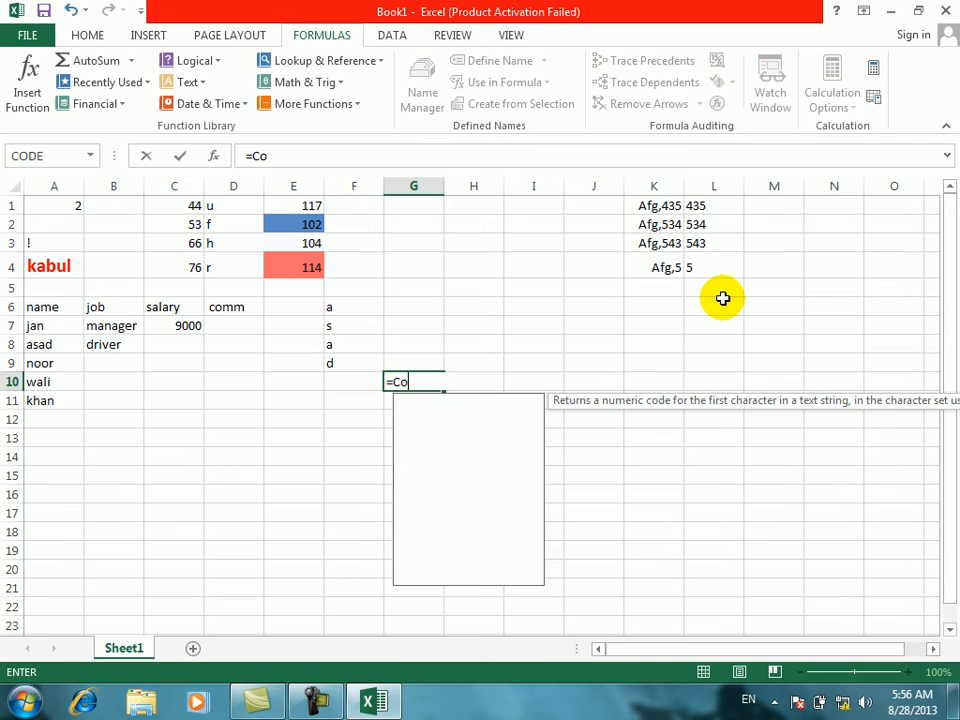
type("n")
key("Tab")
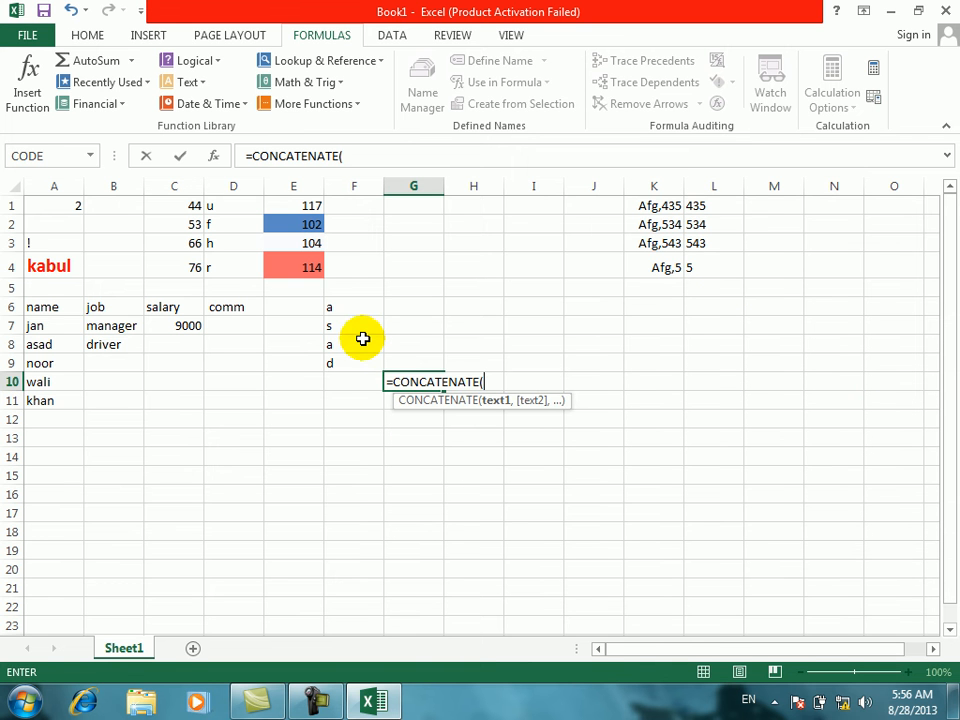
left_click(330, 304)
type(",")
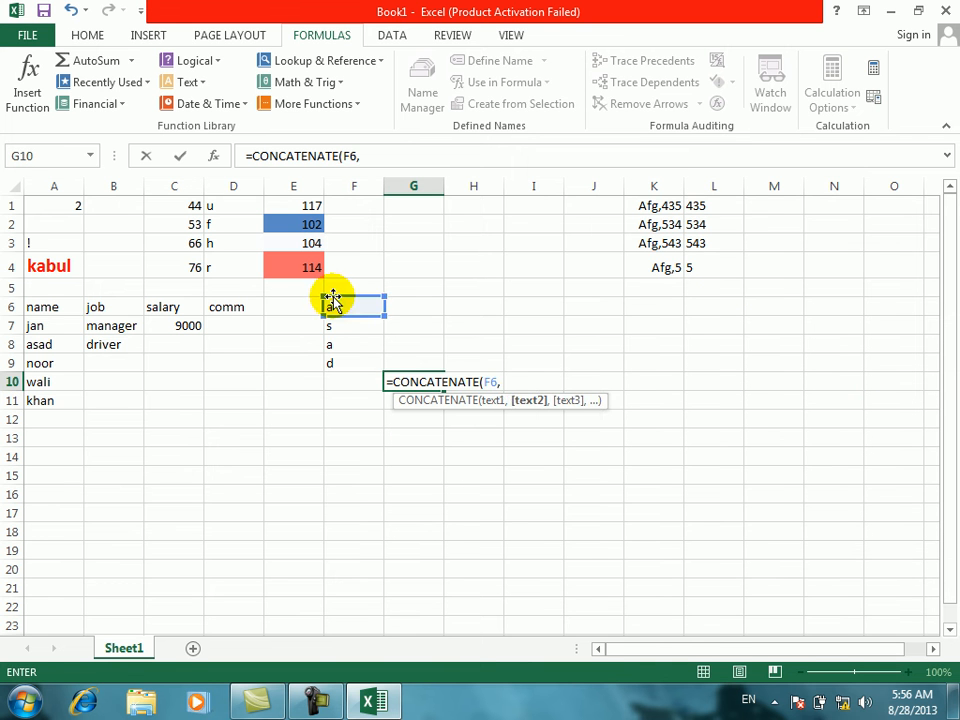
left_click(335, 325)
type(",")
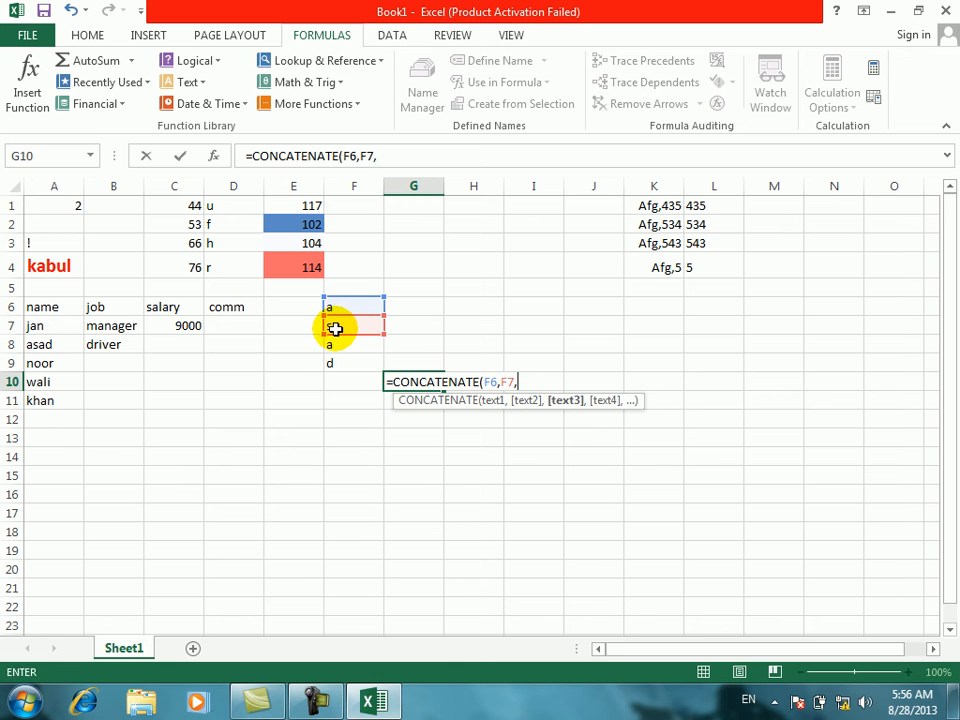
left_click(336, 343)
type(",")
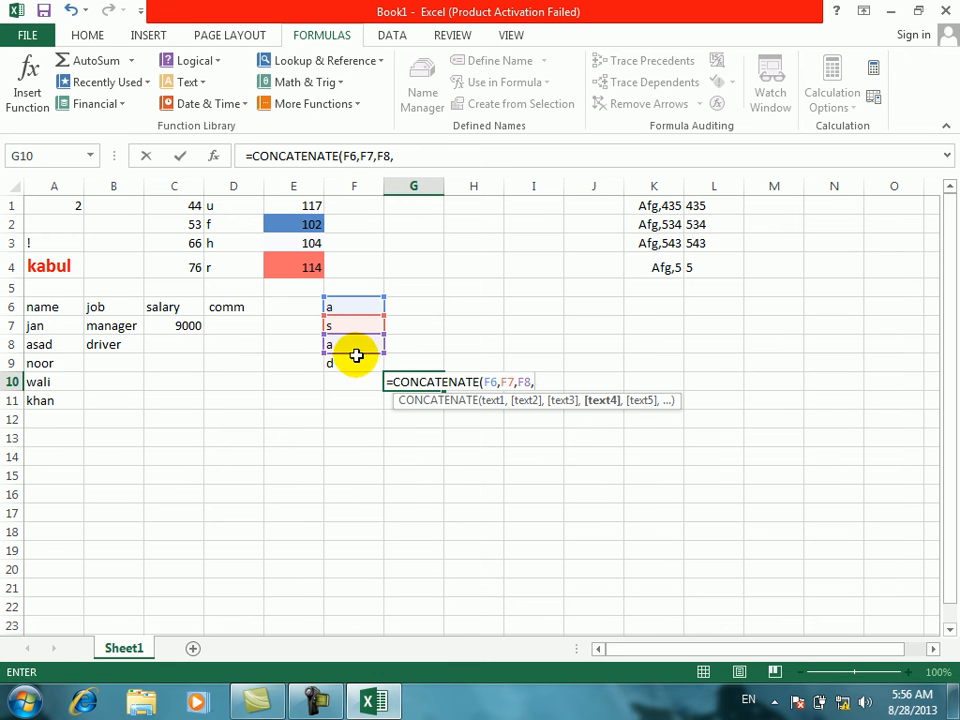
left_click(354, 377)
left_click(352, 362)
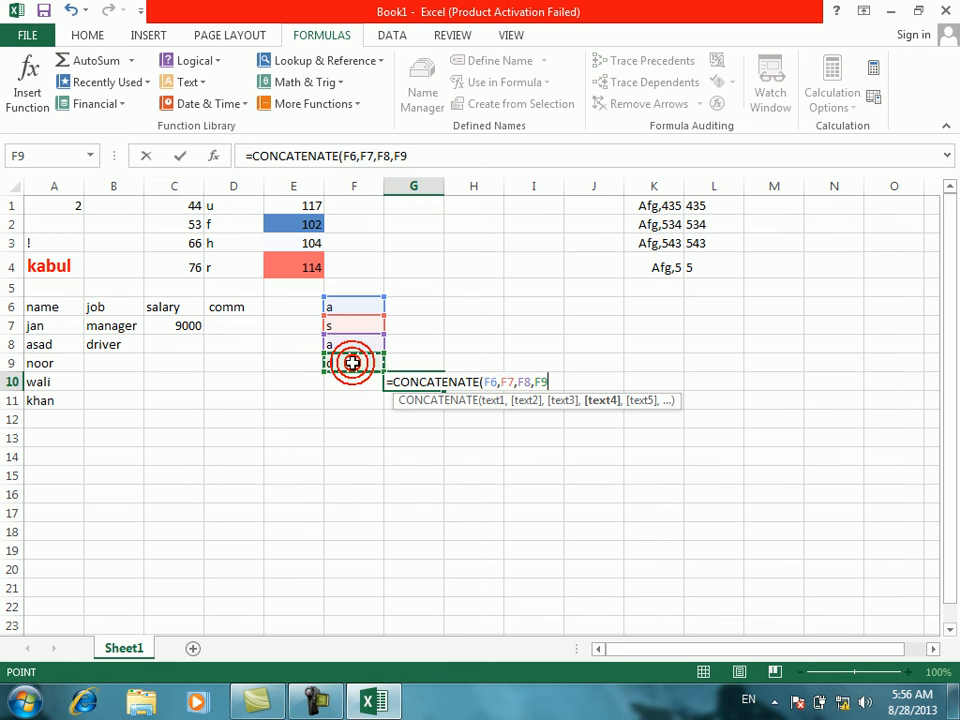
key("Return")
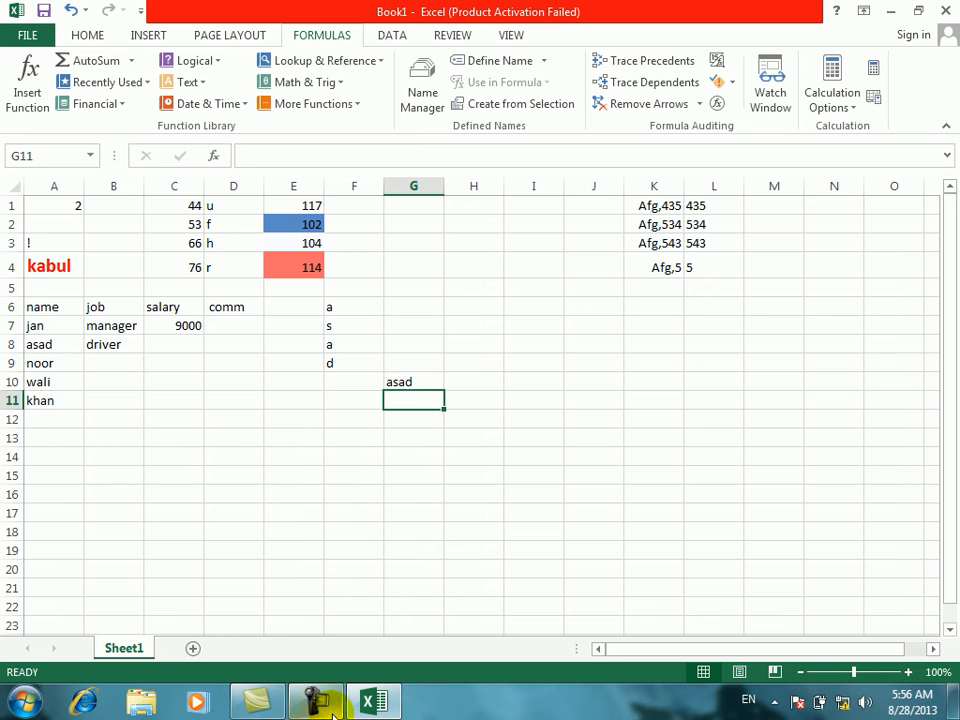
Step: Join the names in A7 and A11 with the formula =CONCATENATE(A7,A11) in cell G11
type("=con")
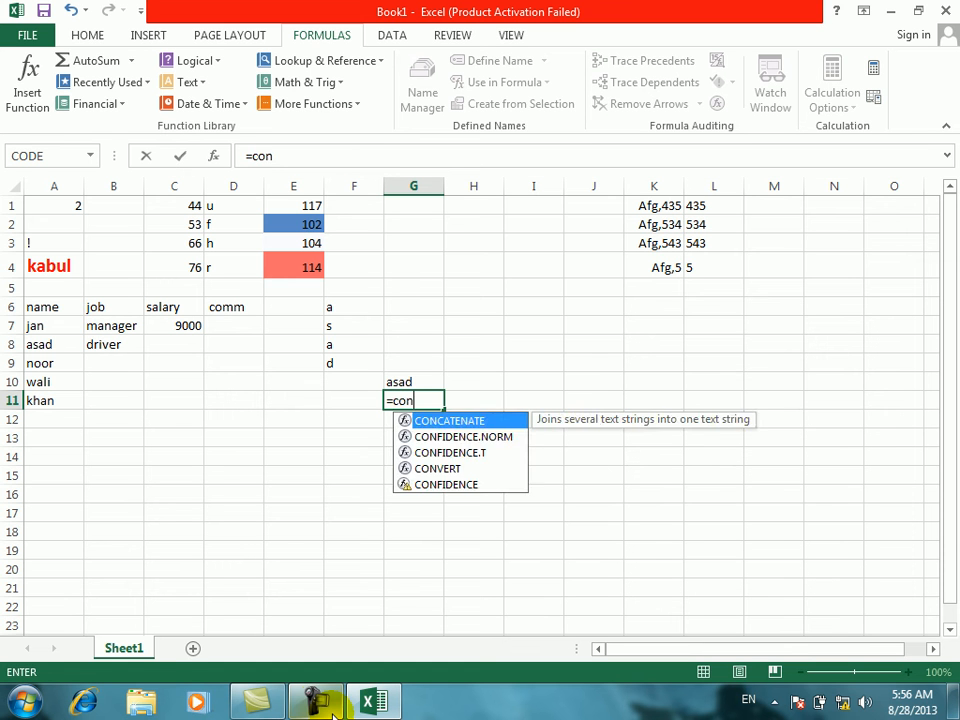
key("Tab")
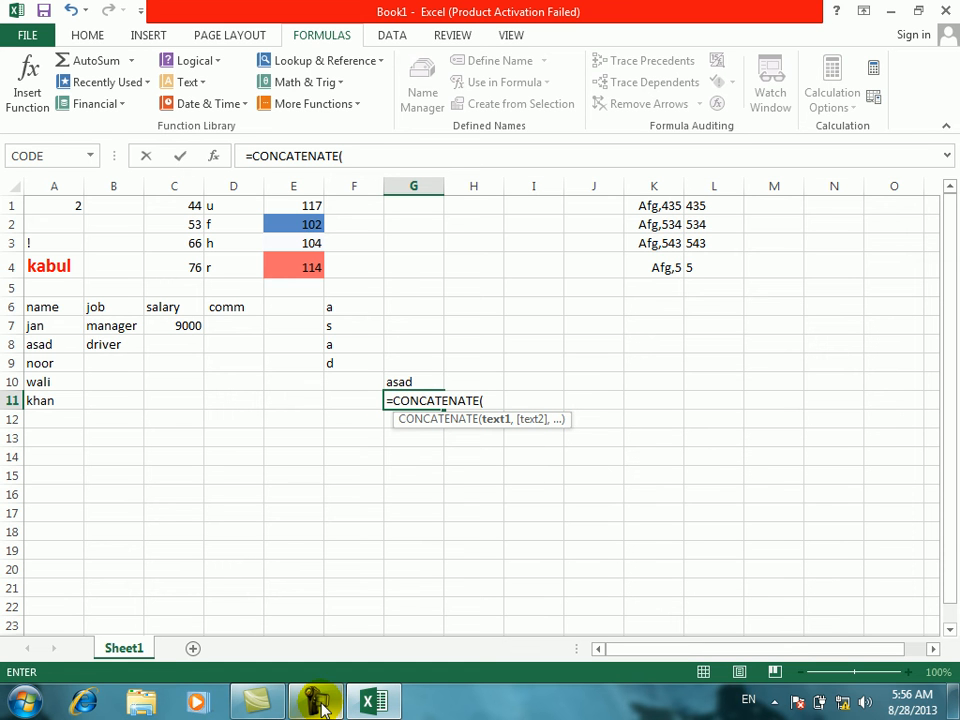
left_click(52, 325)
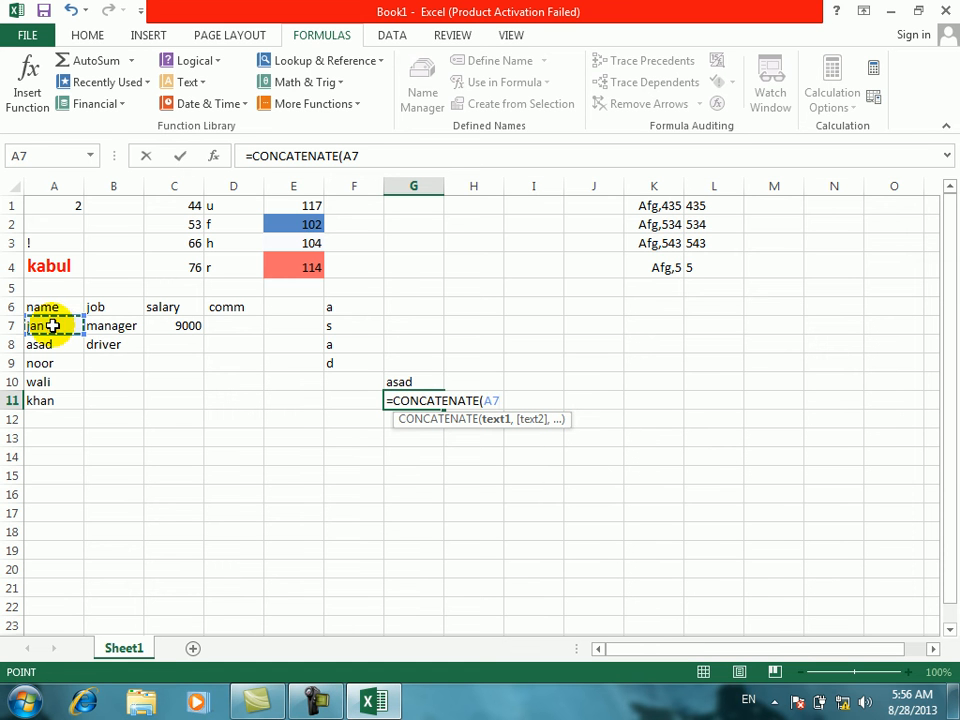
type(",")
left_click(39, 401)
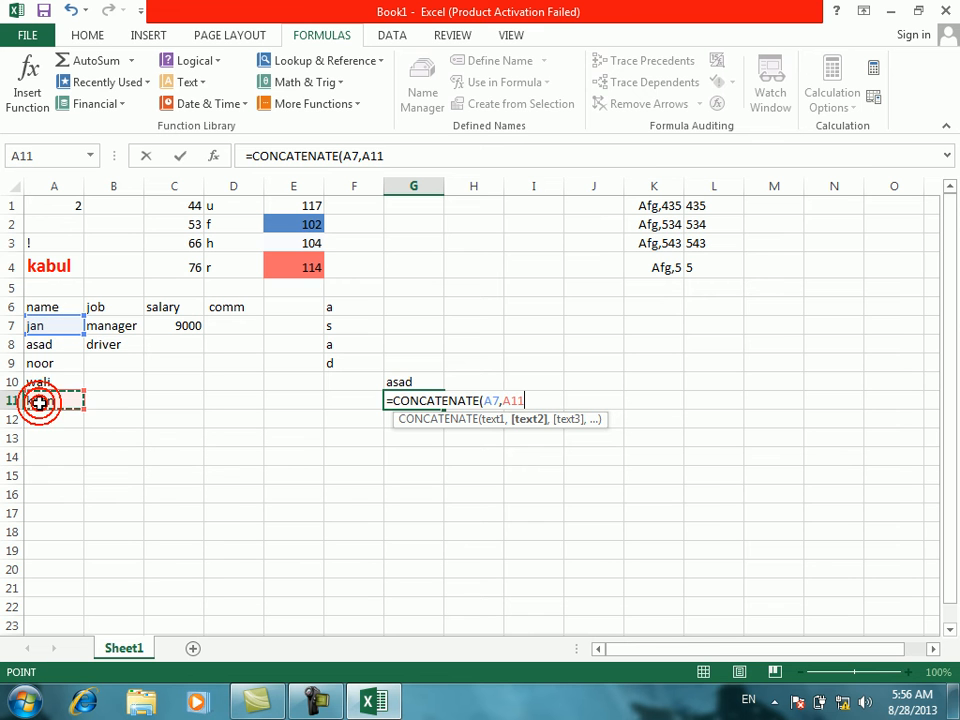
key("Return")
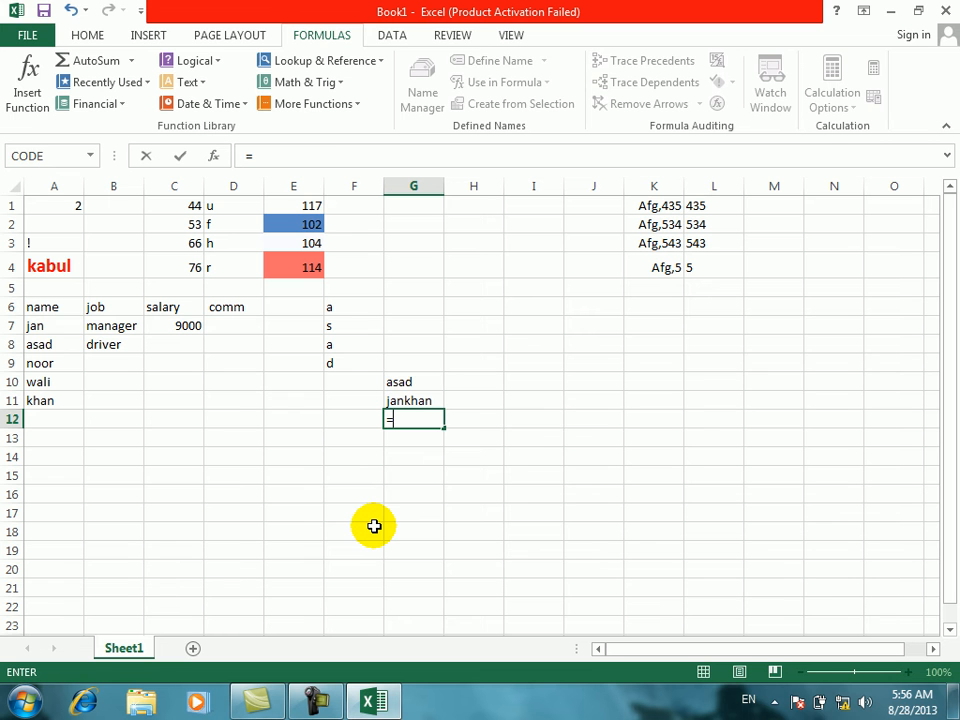
Step: Join the names in A8 and A11 with an empty text between them, using =CONCATENATE(A8,"",A11) in cell G12
type("CONCATENATE(")
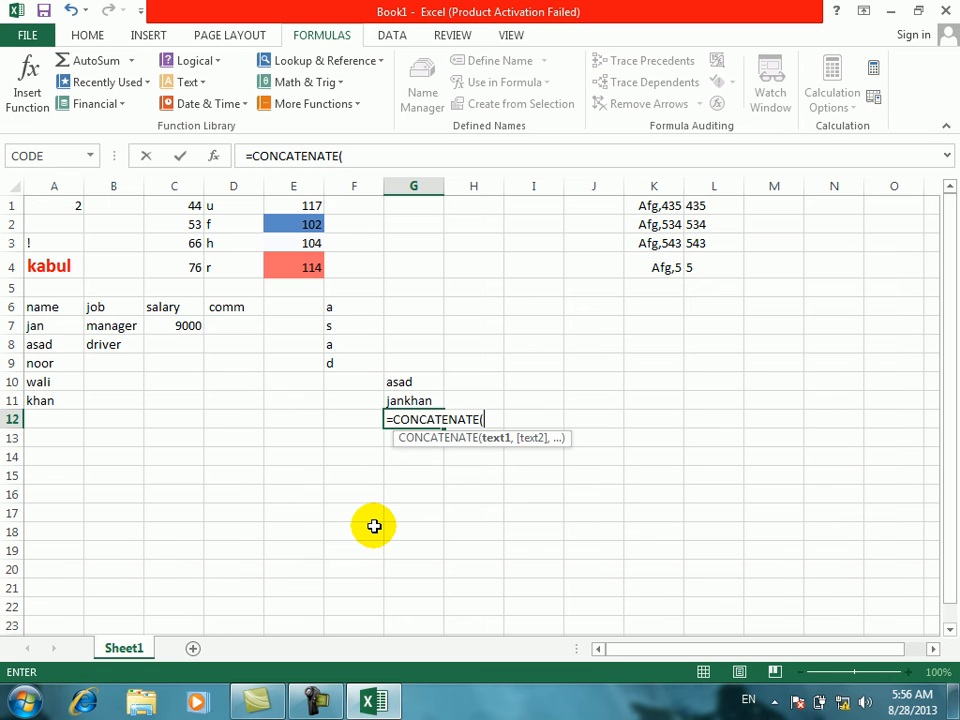
left_click(47, 346)
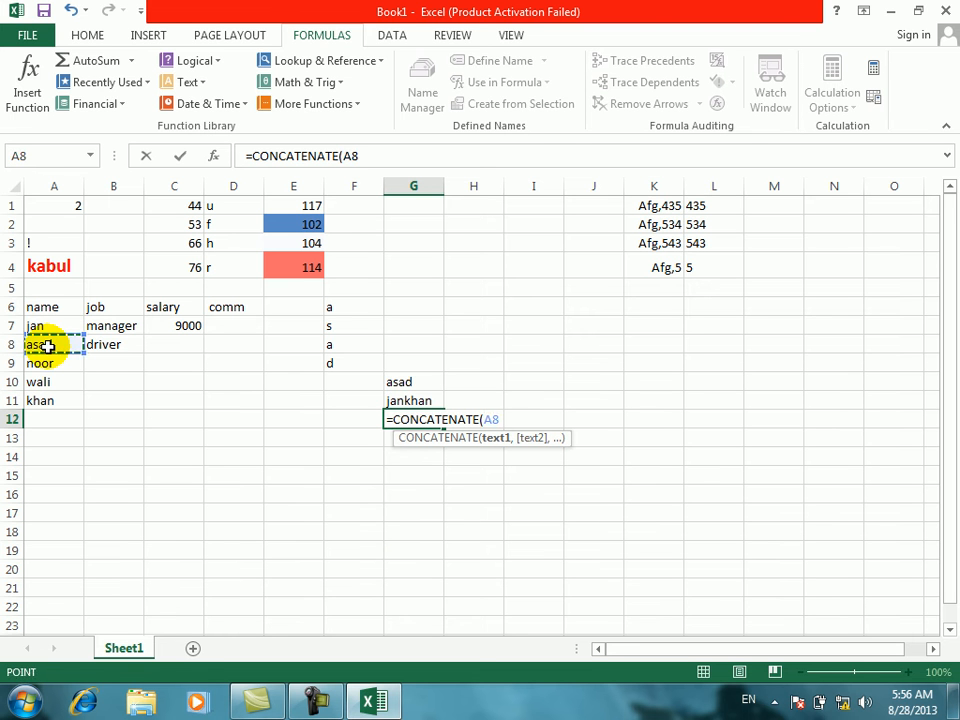
type(",\"")
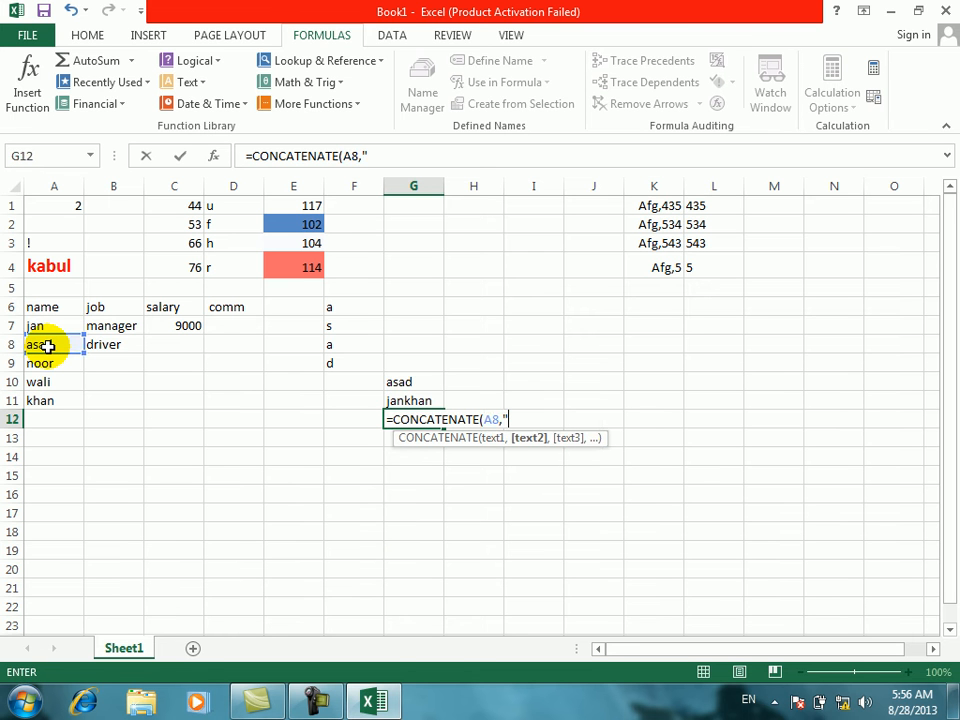
type("\"")
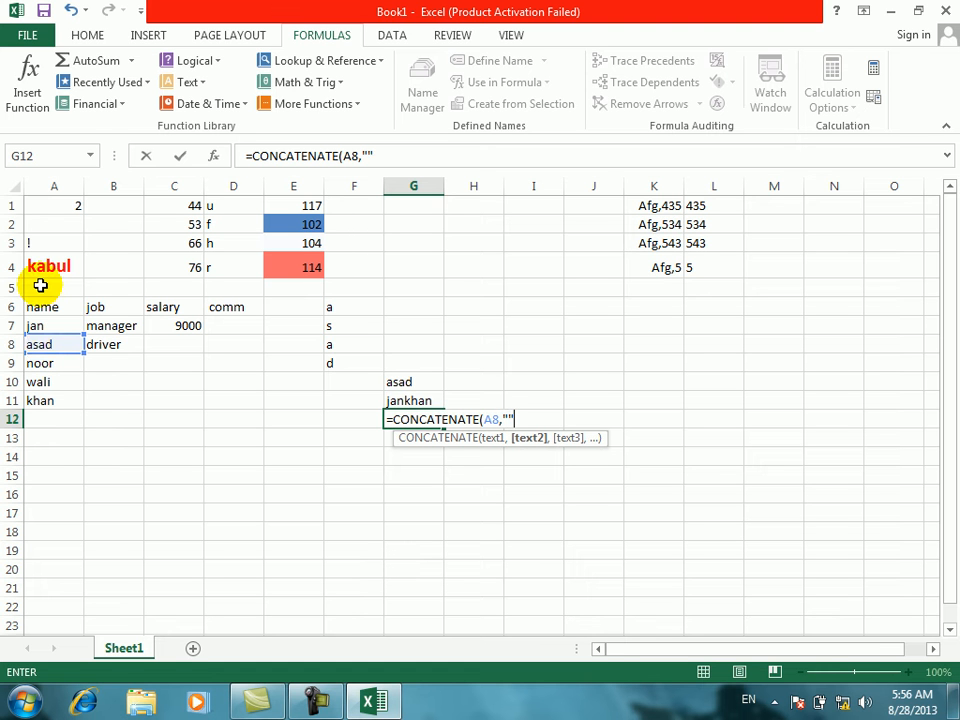
type(",")
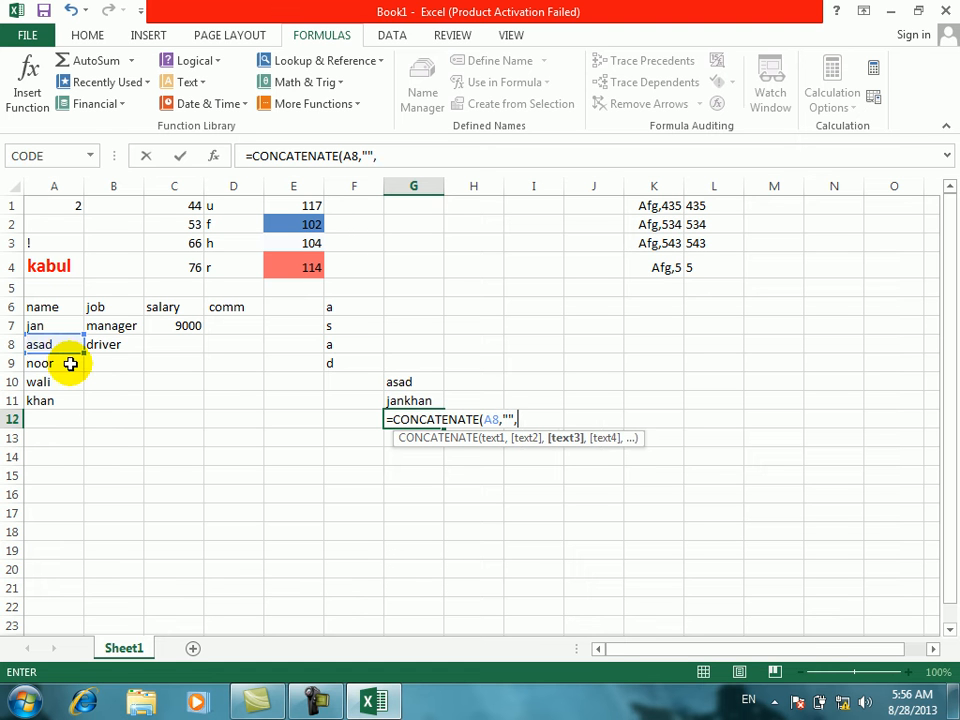
left_click(50, 400)
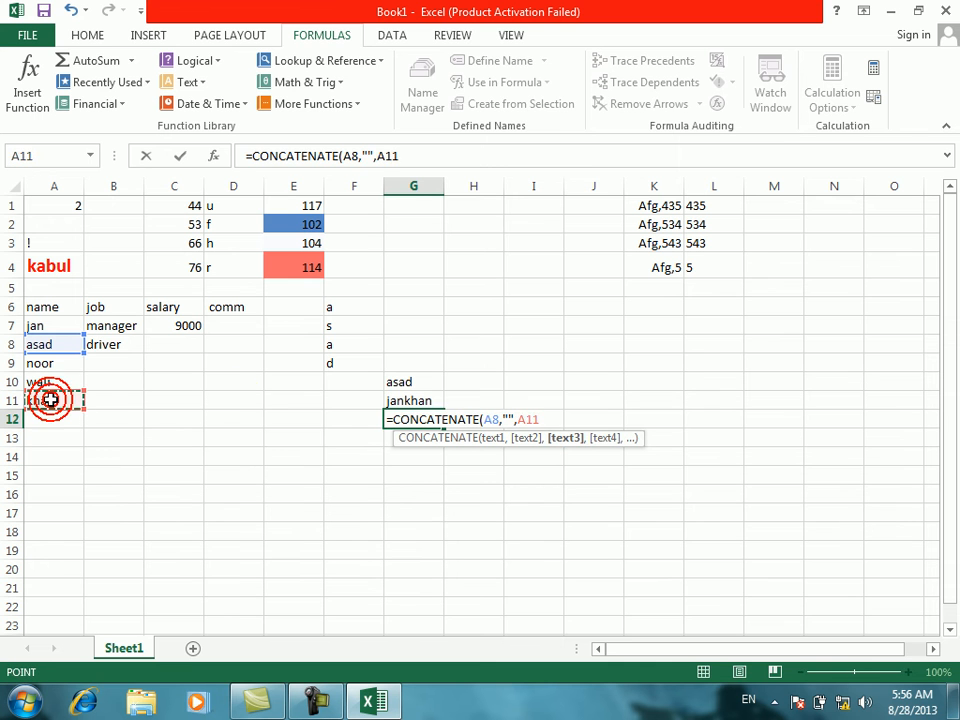
key("Return")
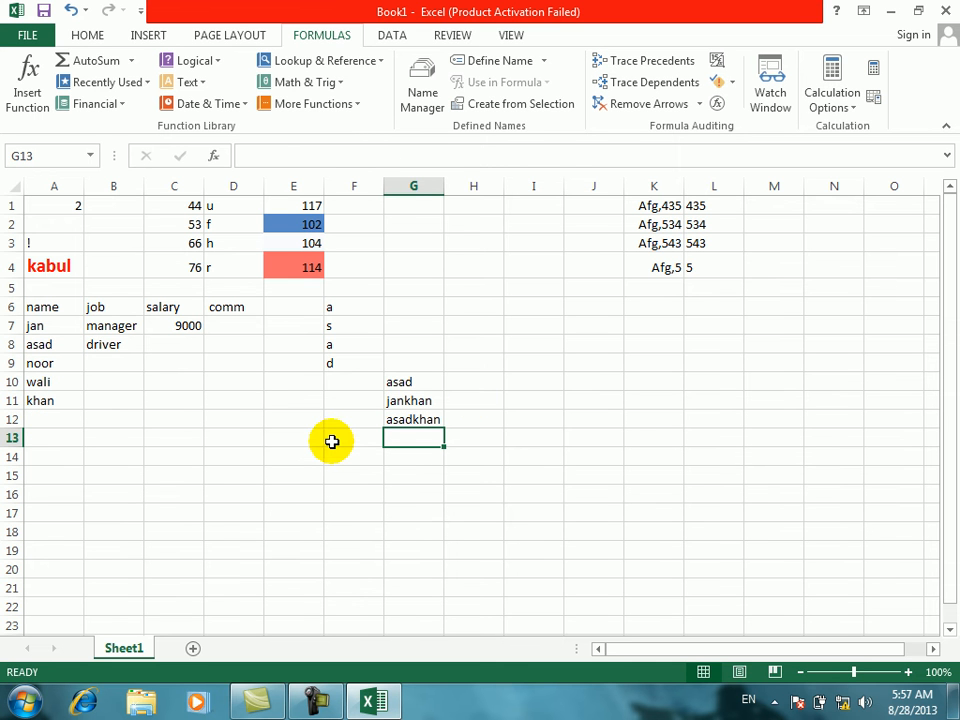
Step: Fit column G to its contents and change the G12 formula to =CONCATENATE(A8," ",A11) so a space separates the names
left_click(388, 423)
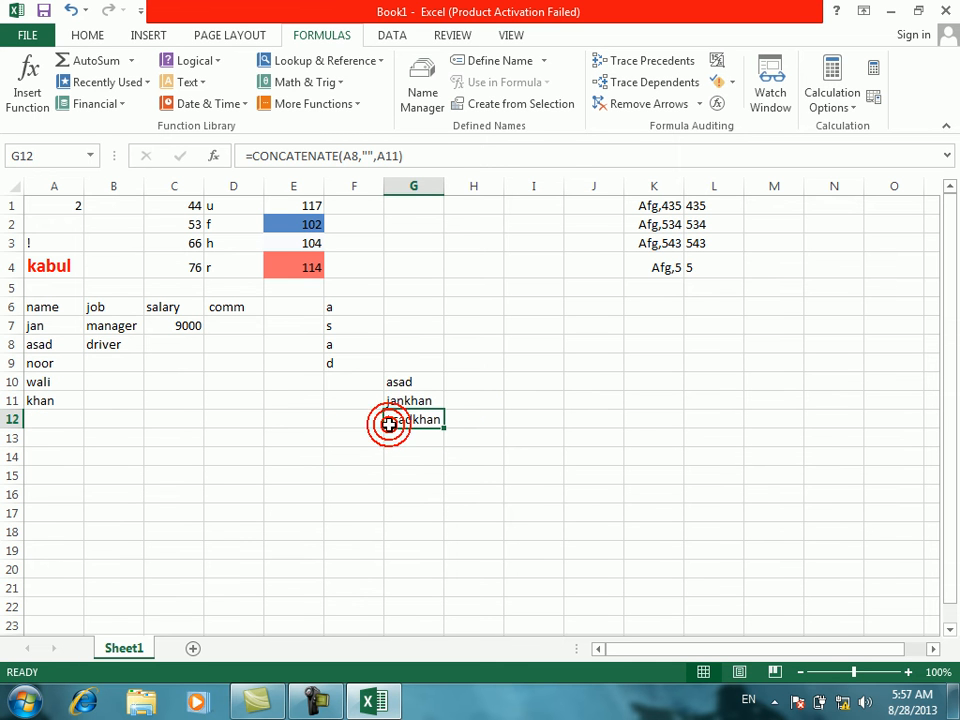
double_click(446, 187)
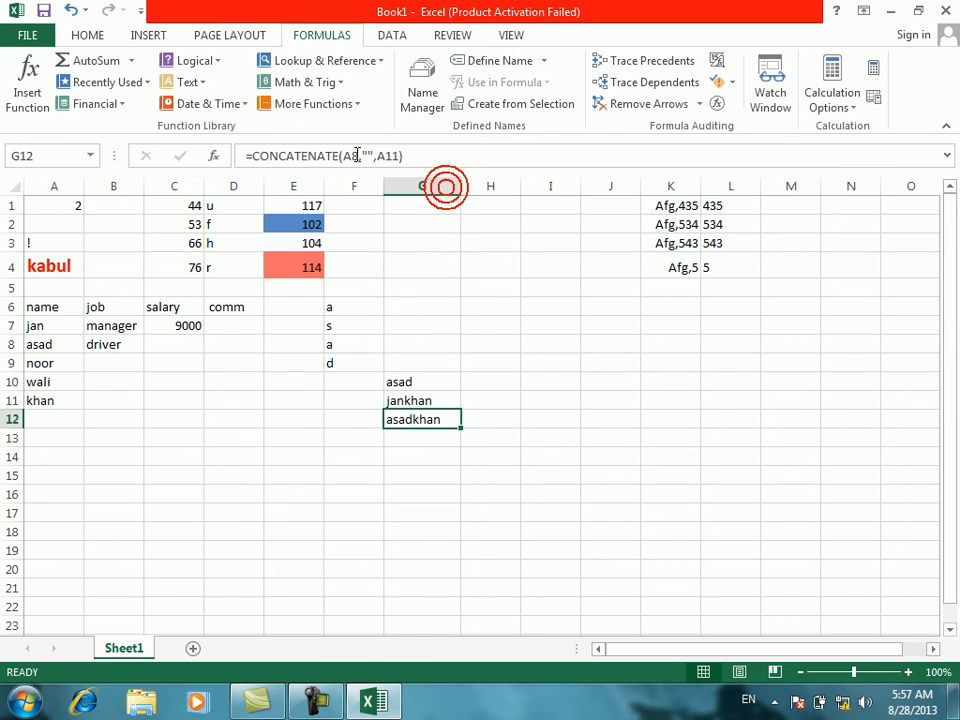
left_click(368, 152)
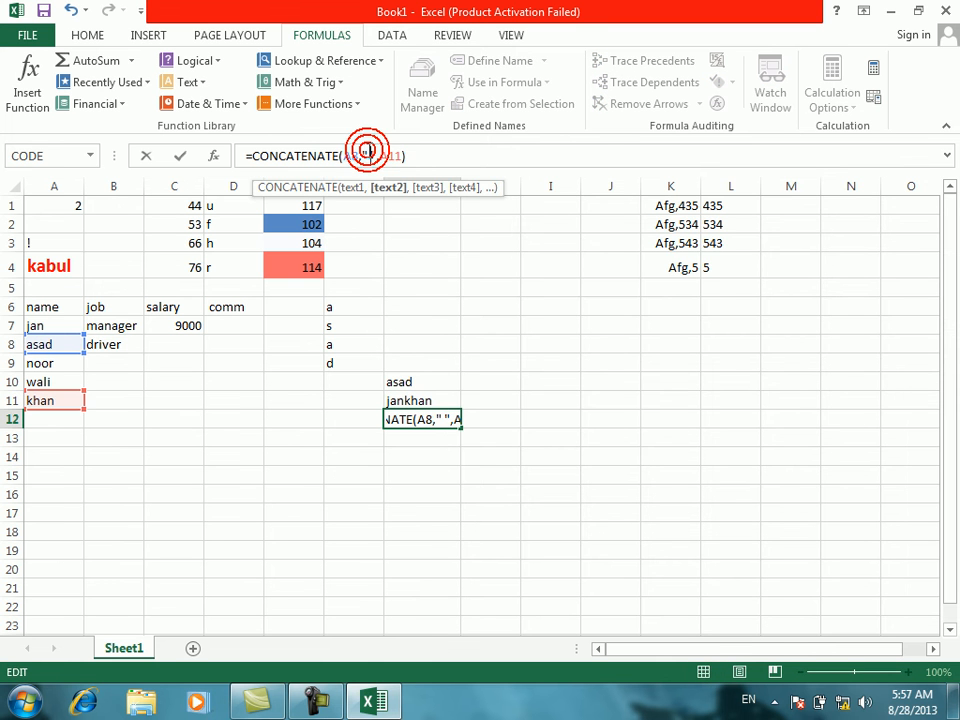
key("ctrl+Return")
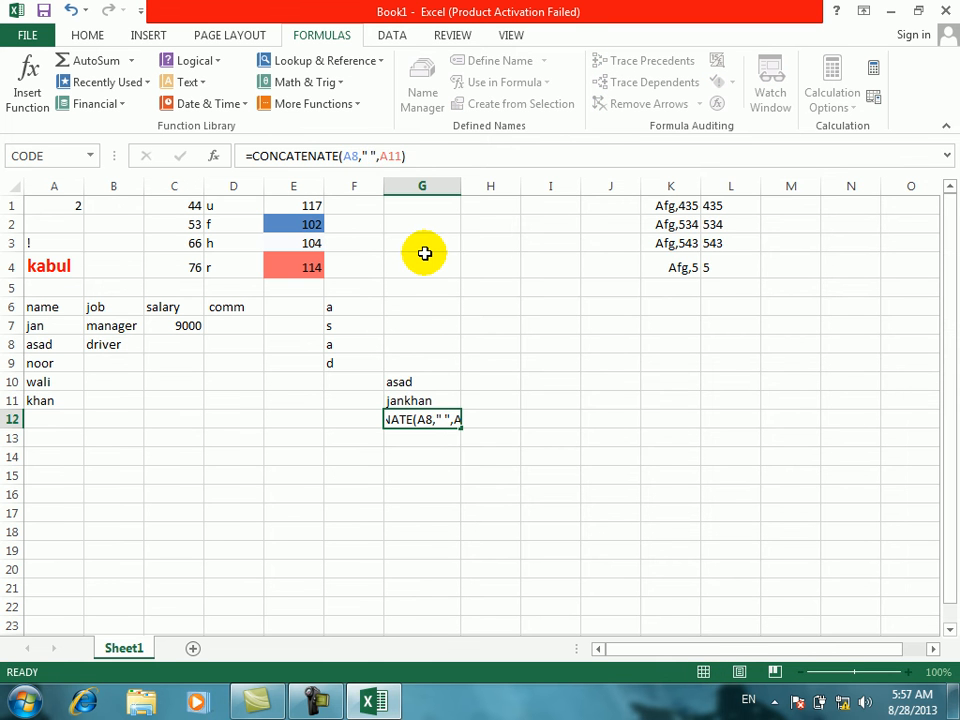
key("Return")
left_click(433, 418)
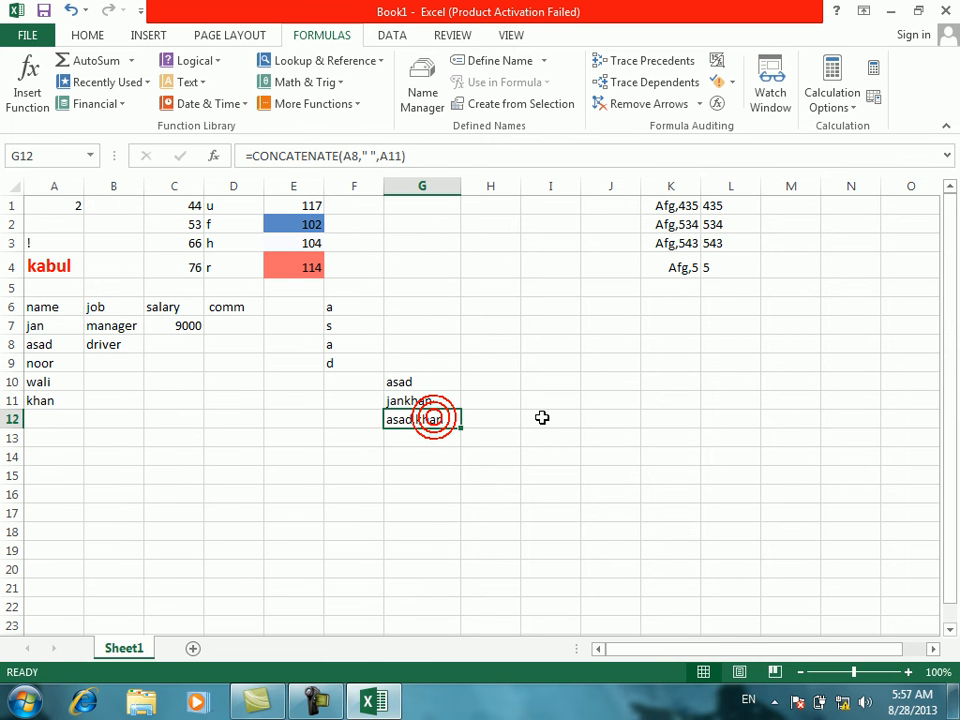
Step: Build a sentence in cell G13 with =CONCATENATE(A8," is the person and his job is ",B8)
left_click(441, 443)
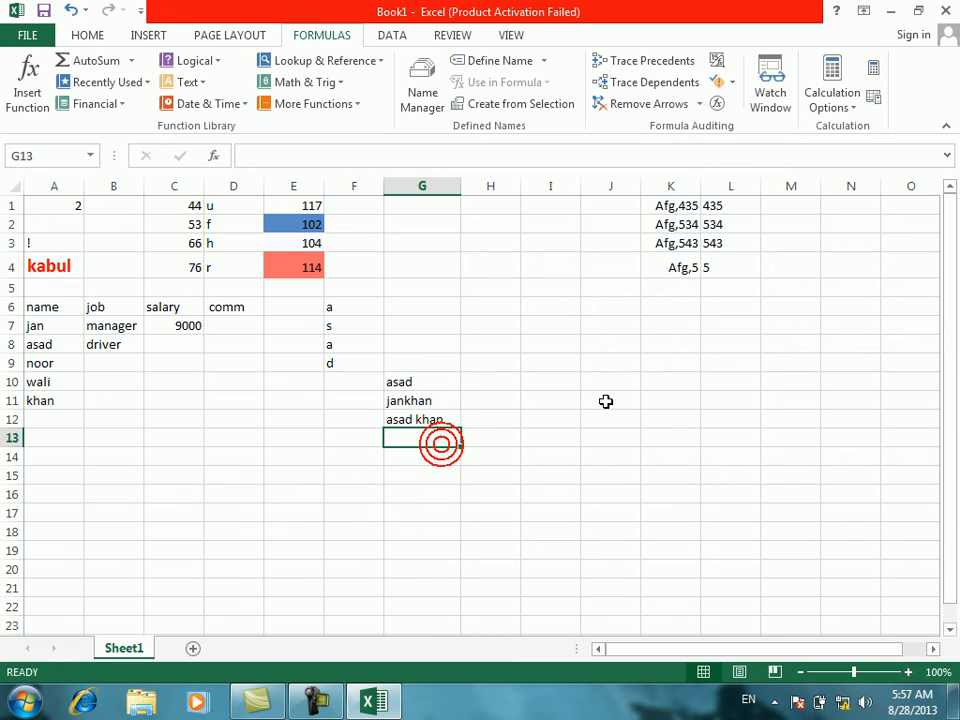
type("=")
key("alt+Down")
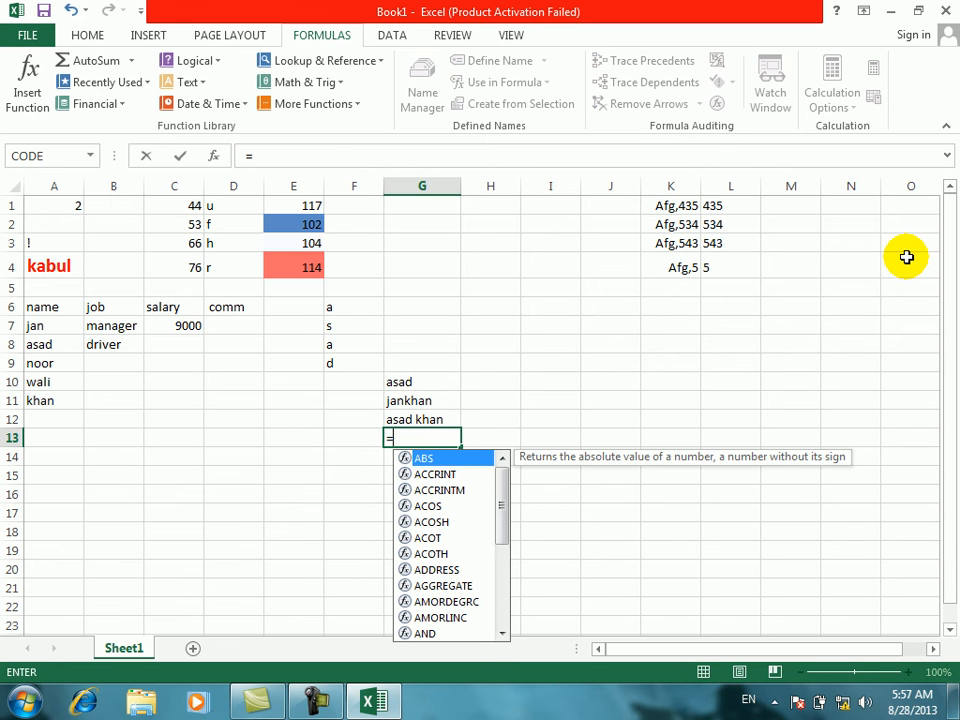
key("Escape")
type("CONCATENATE(")
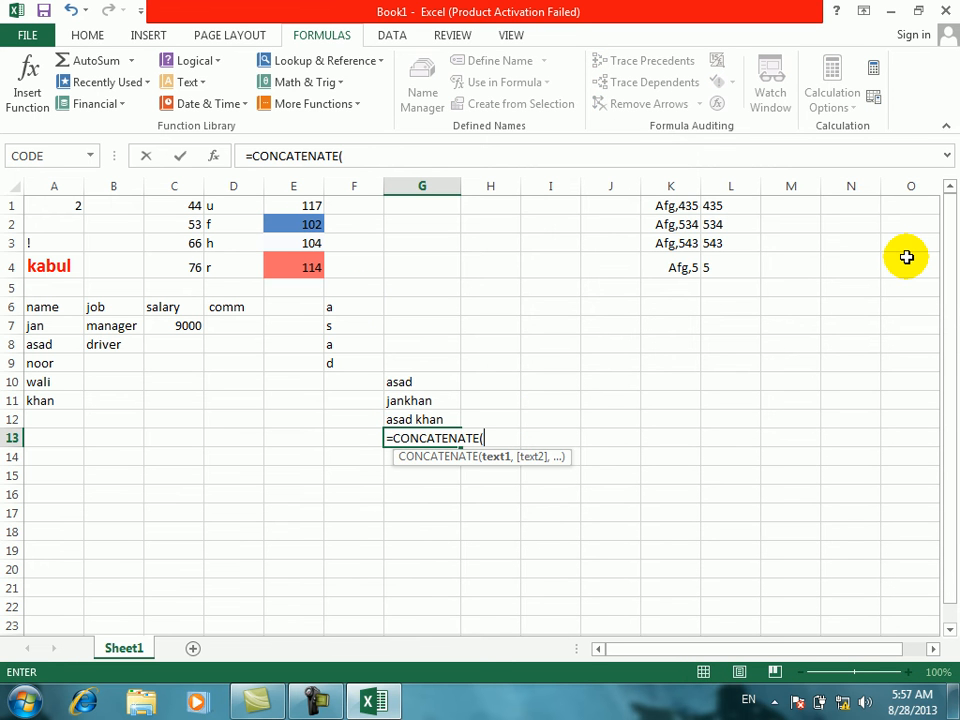
left_click(42, 345)
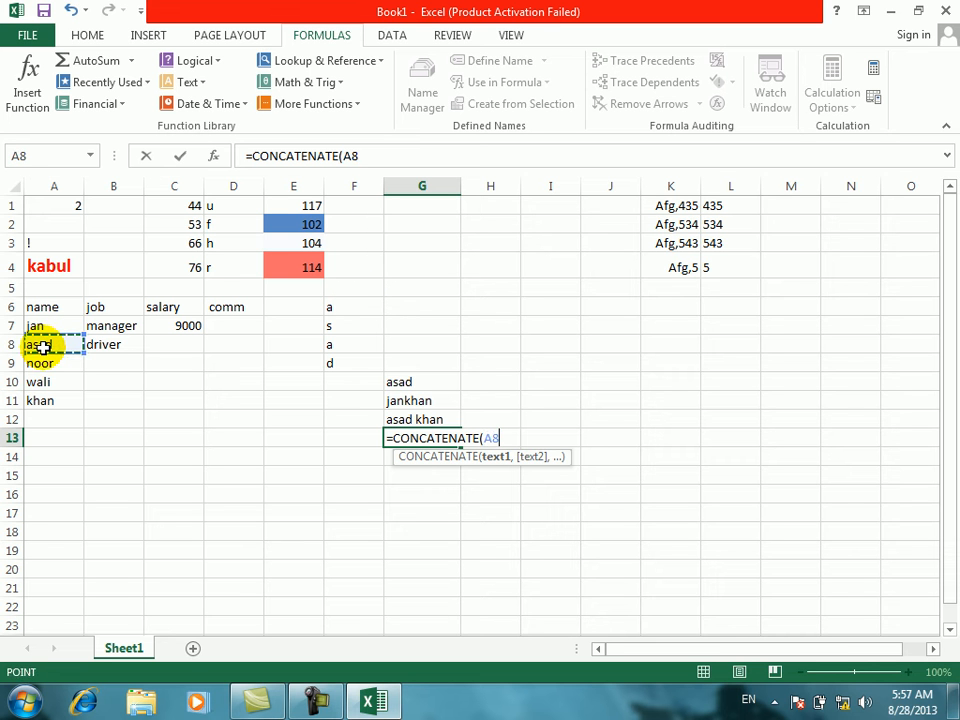
type(",")
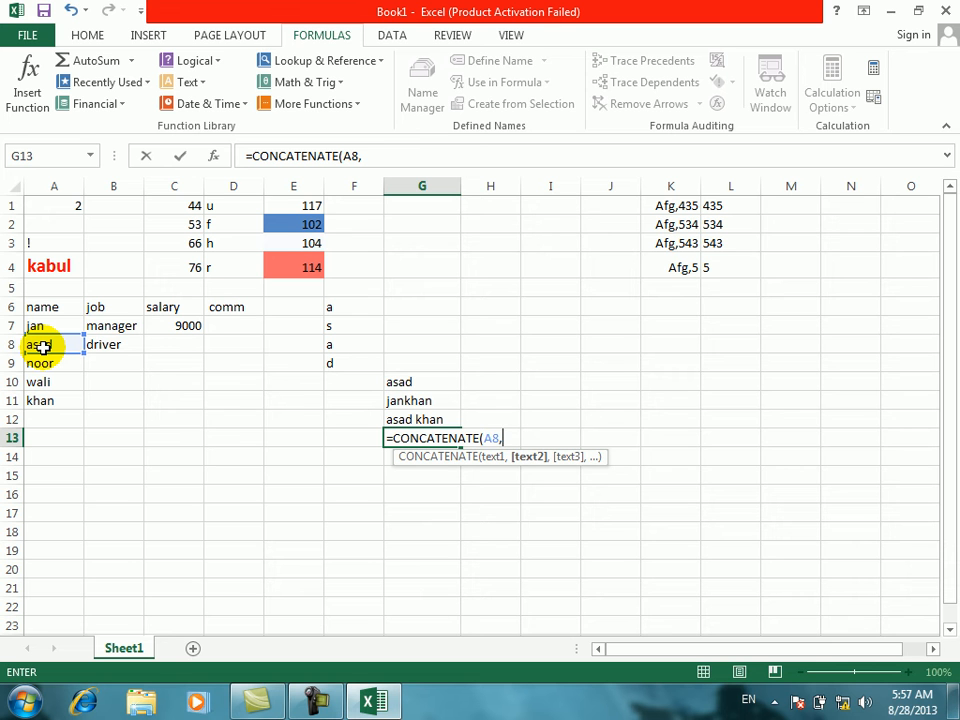
type("\" is the ")
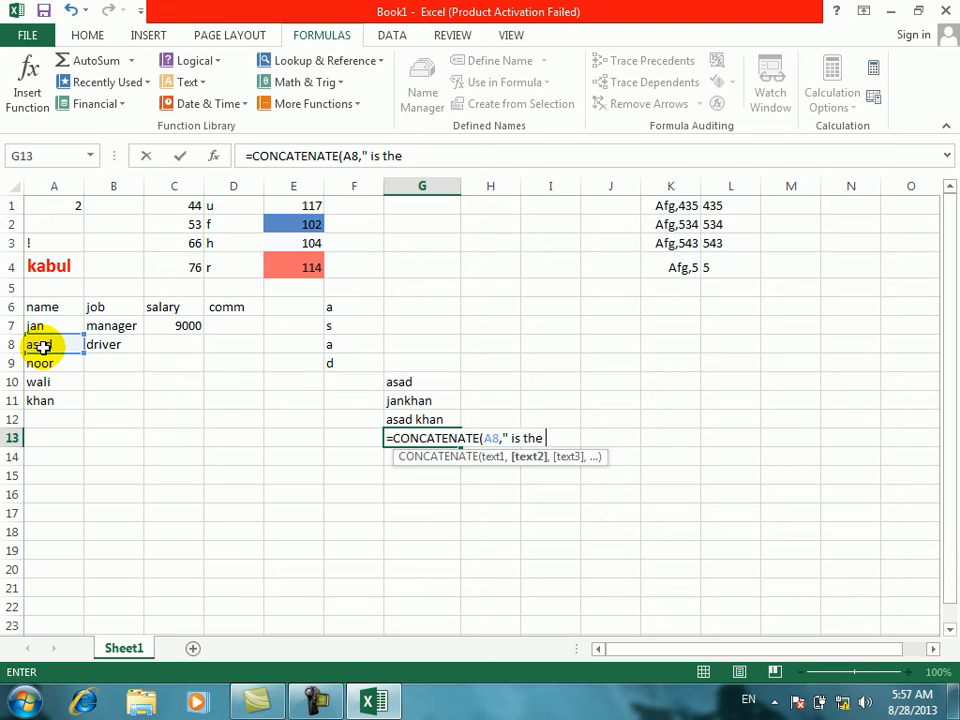
type("pers")
type("on")
type(" ansm")
key("BackSpace")
key("BackSpace")
key("BackSpace")
key("BackSpace")
type("and ")
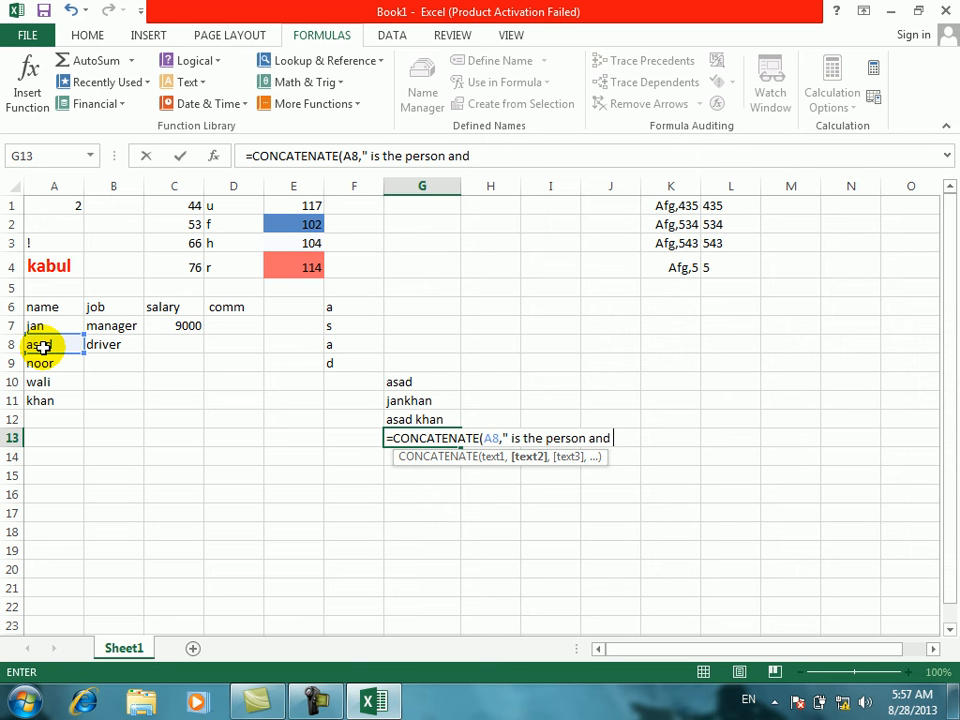
type("him")
key("BackSpace")
key("BackSpace")
type("is job is")
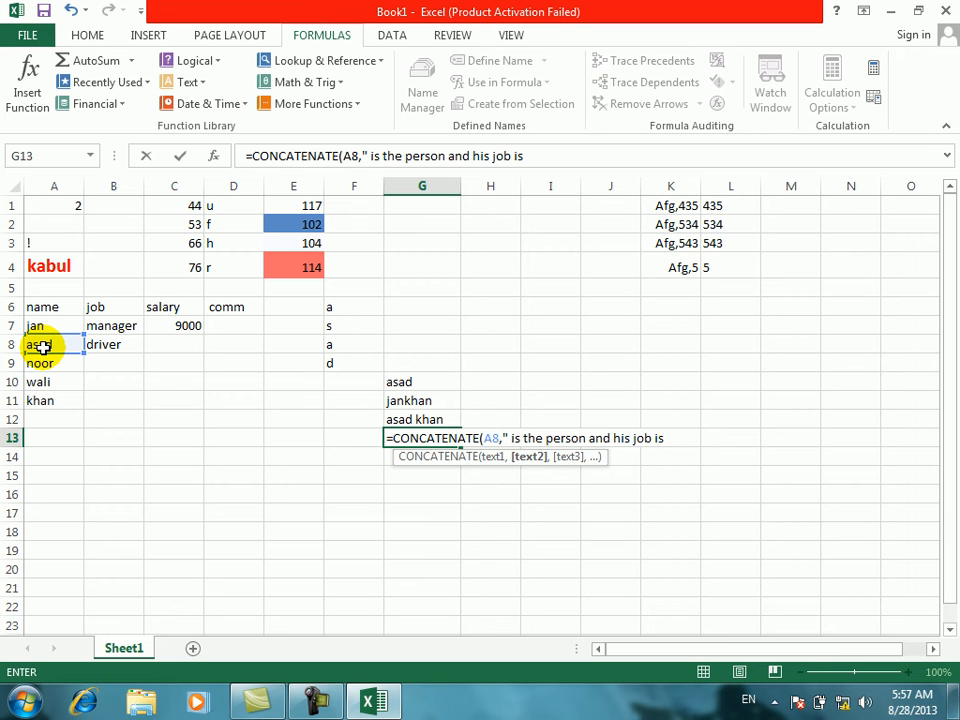
type(" \",")
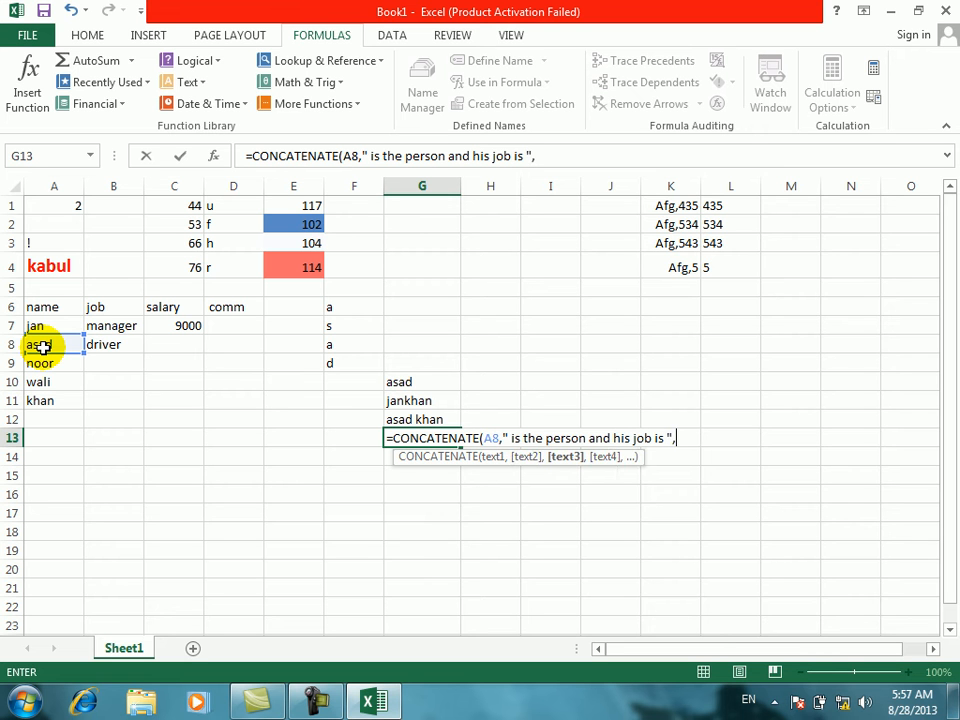
left_click(113, 342)
key("Return")
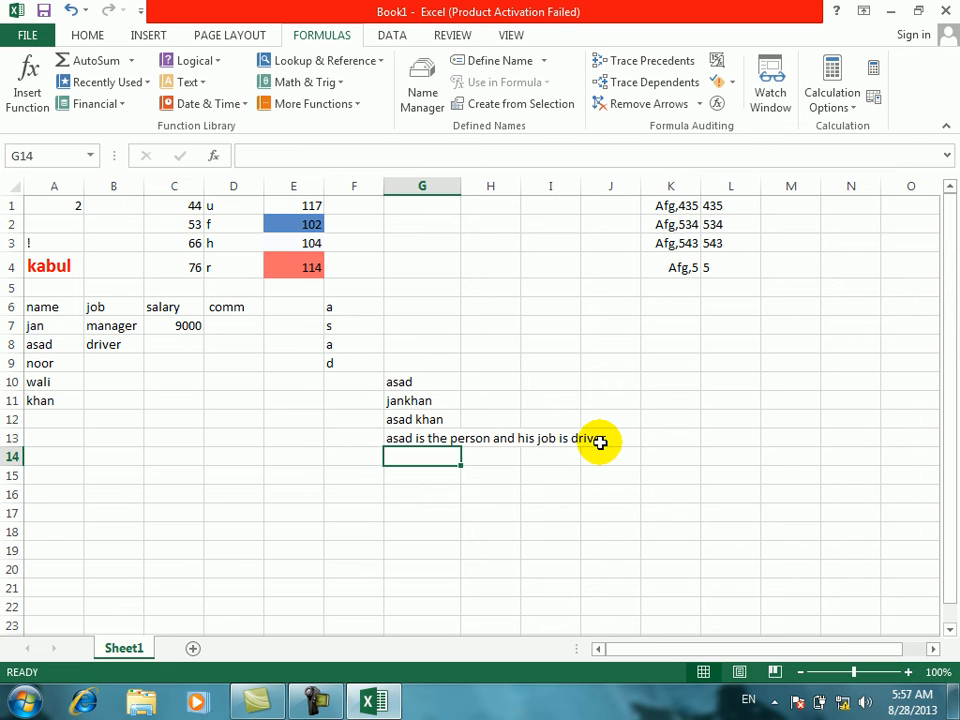
Step: Fit column G to its contents so the whole sentence in G13 sits within its cell
left_click_drag(459, 187, 459, 187)
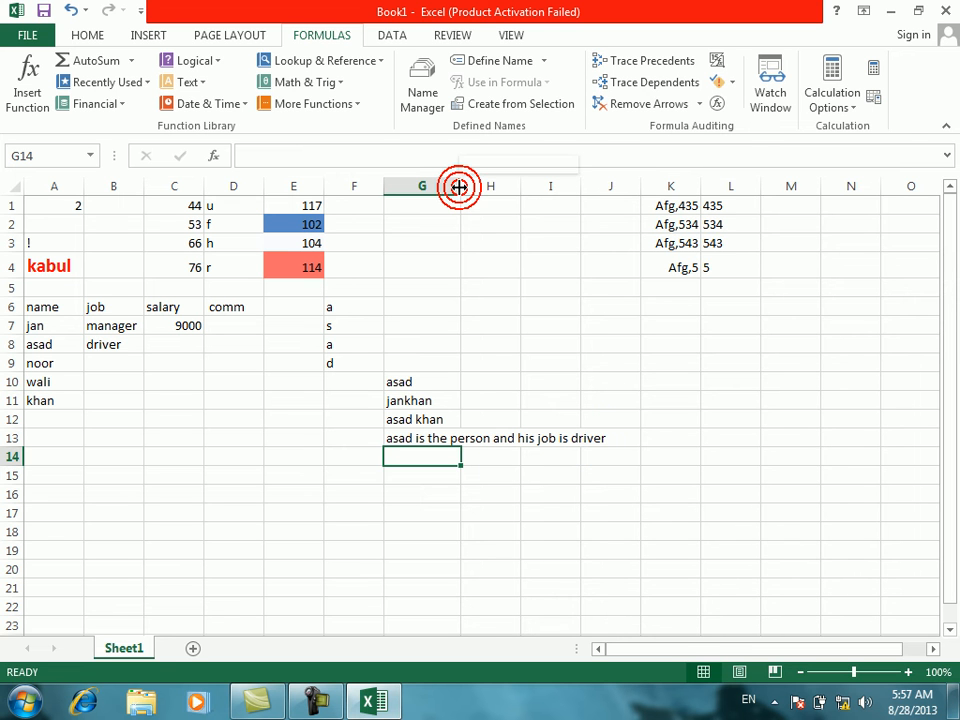
double_click(459, 187)
left_click(482, 441)
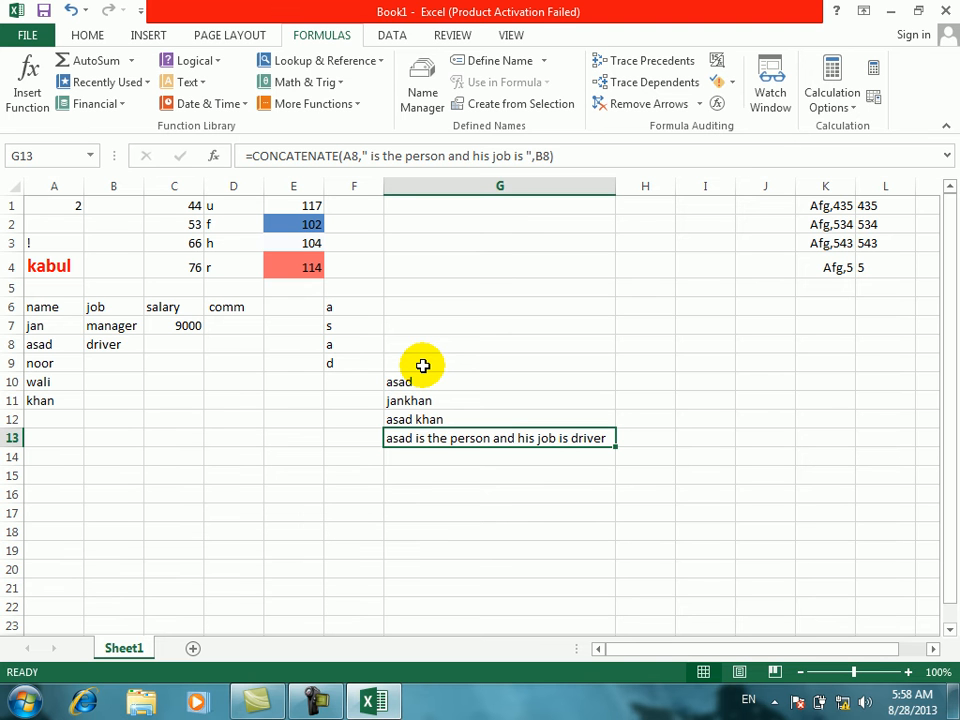
left_click_drag(266, 380, 266, 398)
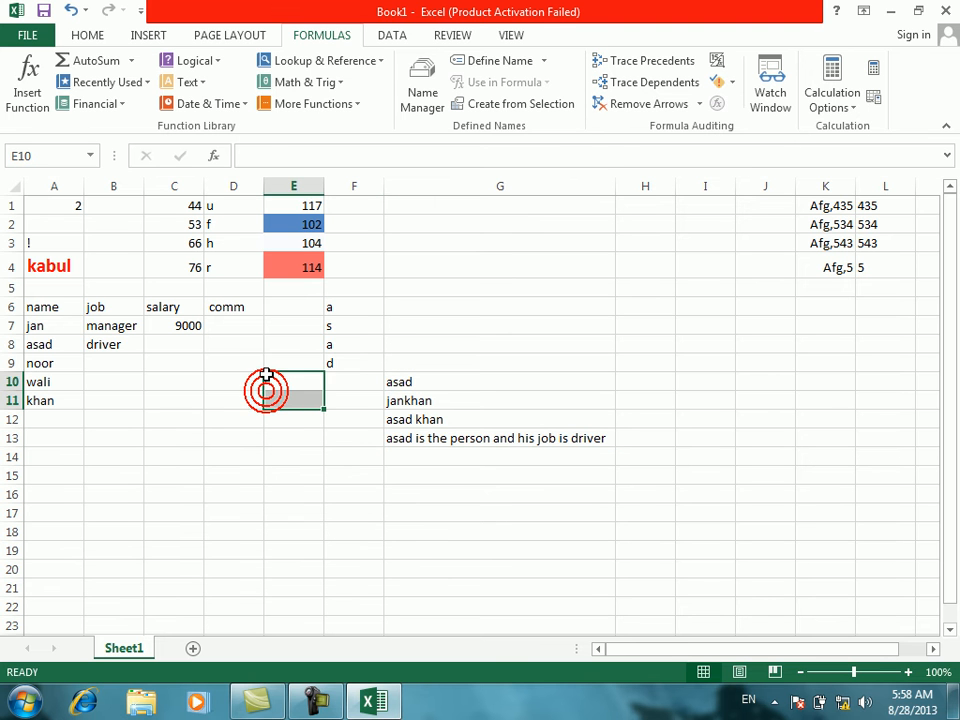
left_click(246, 399)
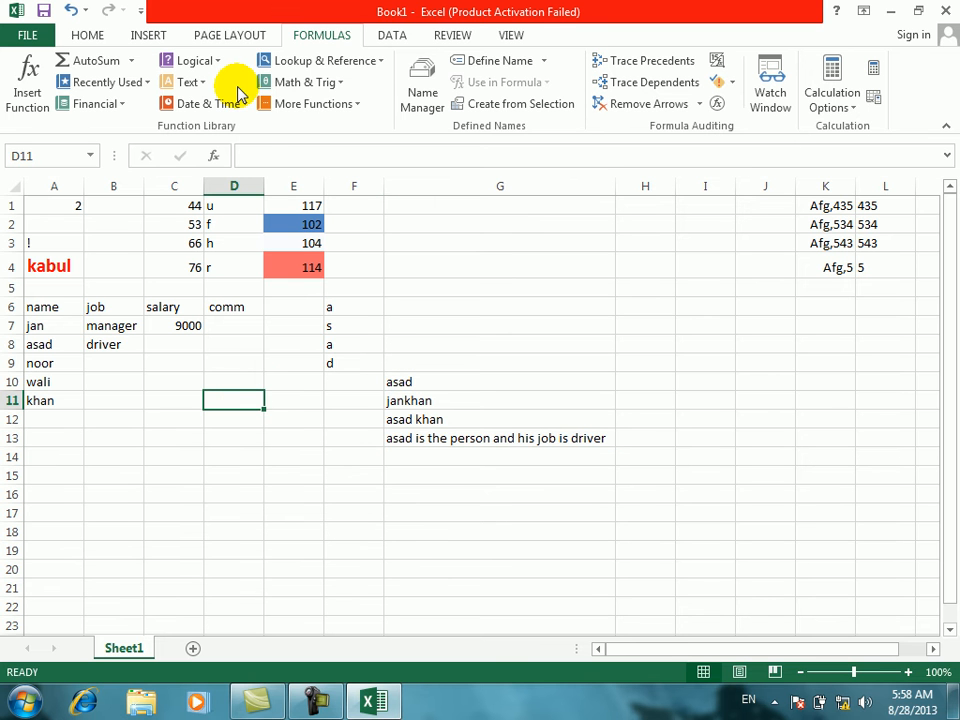
Step: Convert the numbers in column E to dollar text with =DOLLAR(E1) in cell F1, filled down through F10
left_click(205, 80)
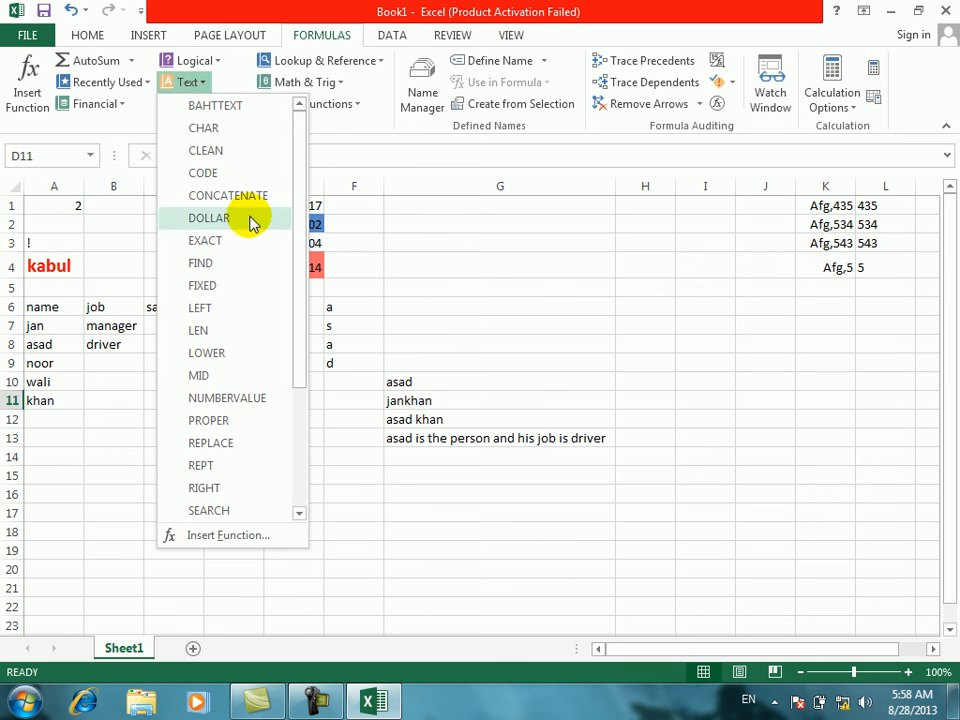
left_click(440, 240)
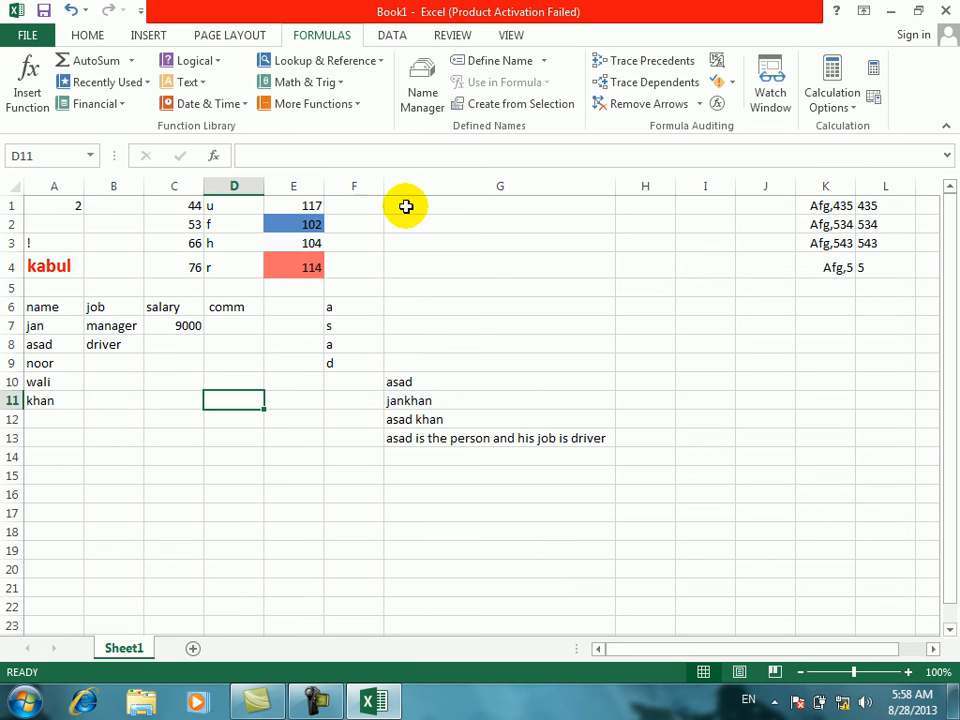
left_click(350, 208)
type("=")
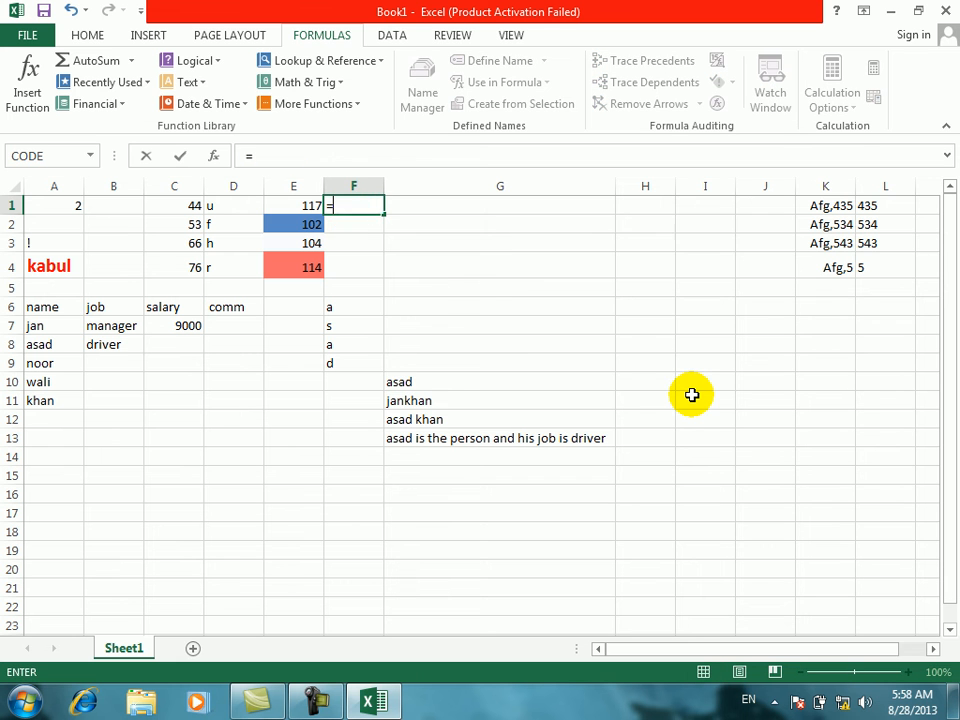
type("DOLLAR(l")
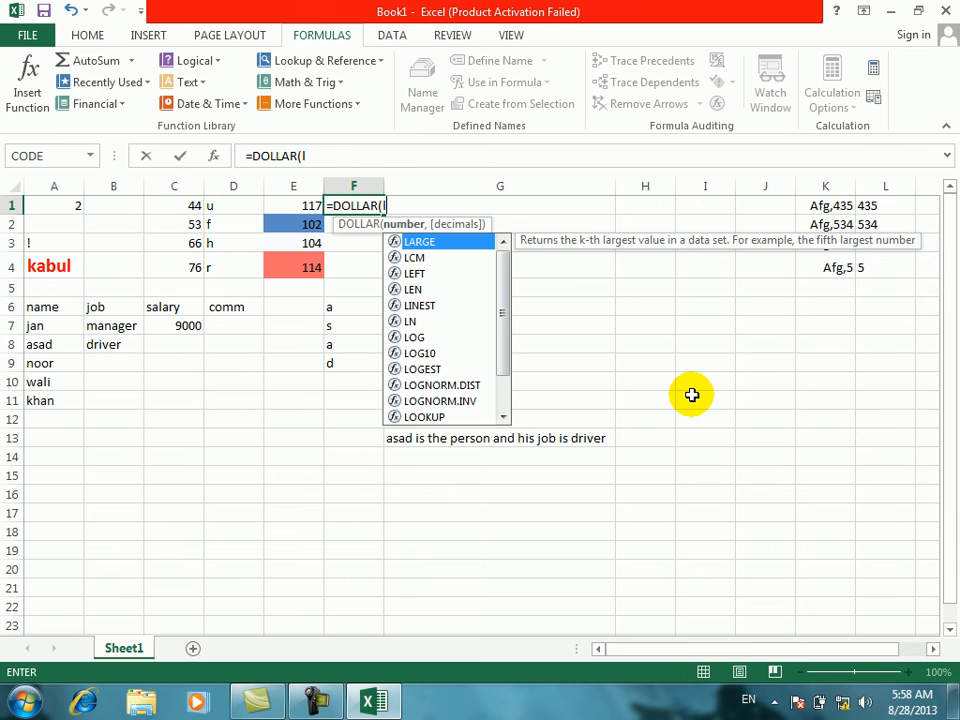
key("BackSpace")
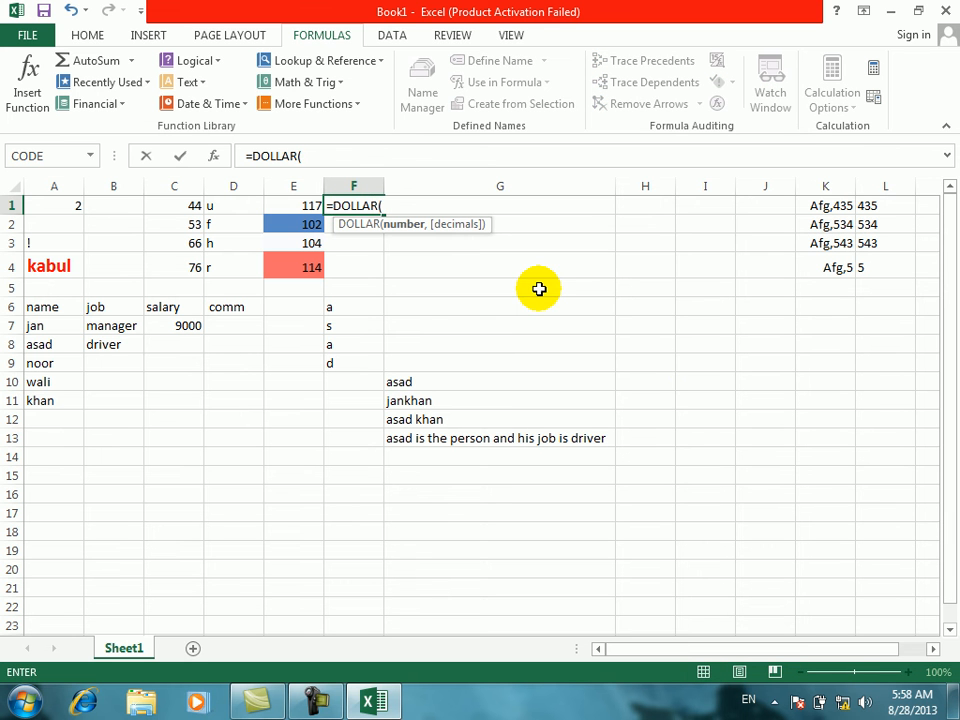
left_click(289, 206)
key("Return")
left_click(333, 200)
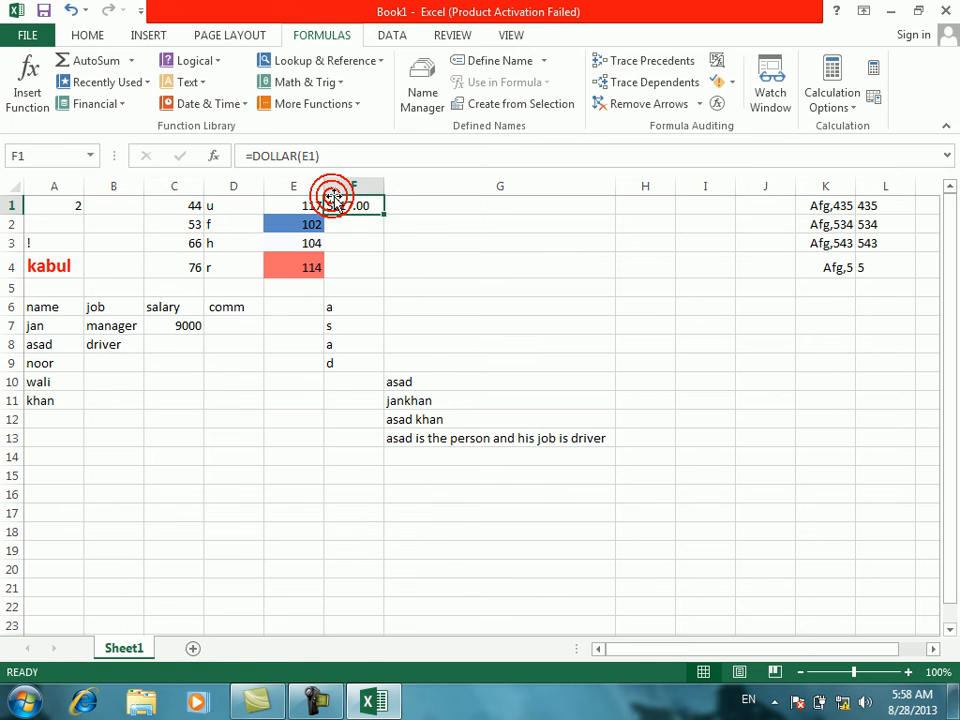
left_click_drag(385, 213, 378, 383)
Step: Enter the numbers 34, 234, 23423 and 4 in cells E5 to E8
left_click(276, 292)
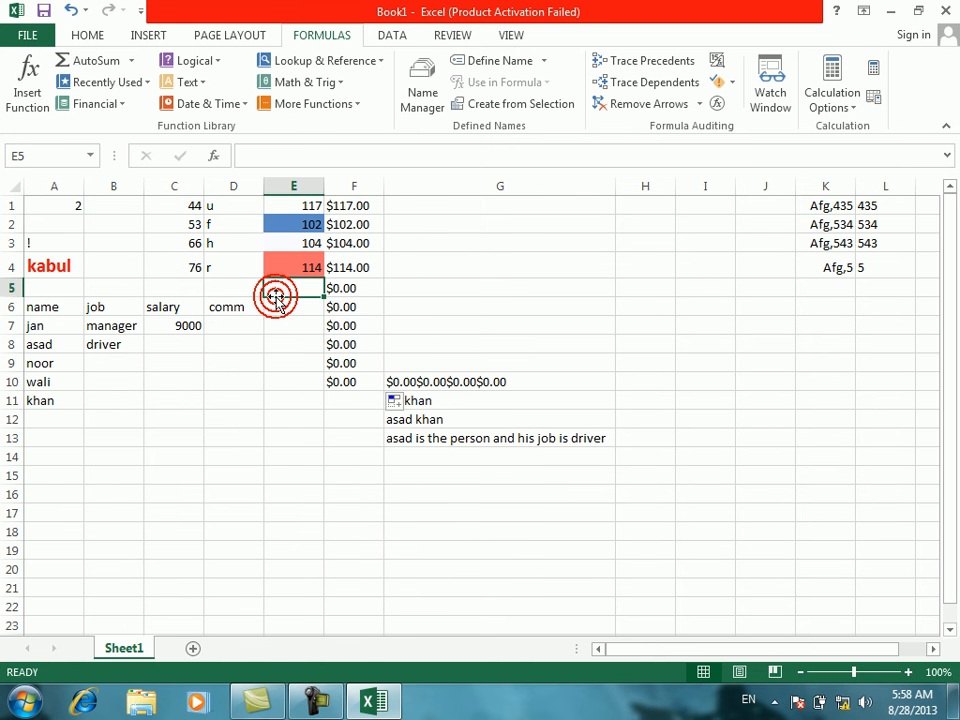
type("34")
key("Return")
type("234")
key("Return")
type("23423")
key("Return")
type("4")
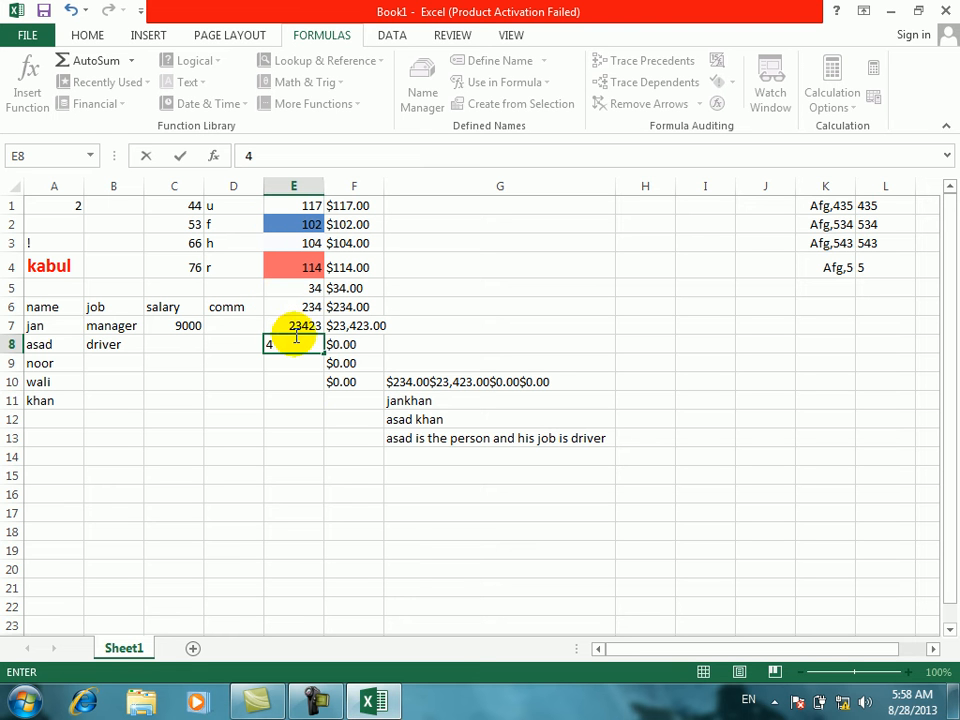
left_click(366, 415)
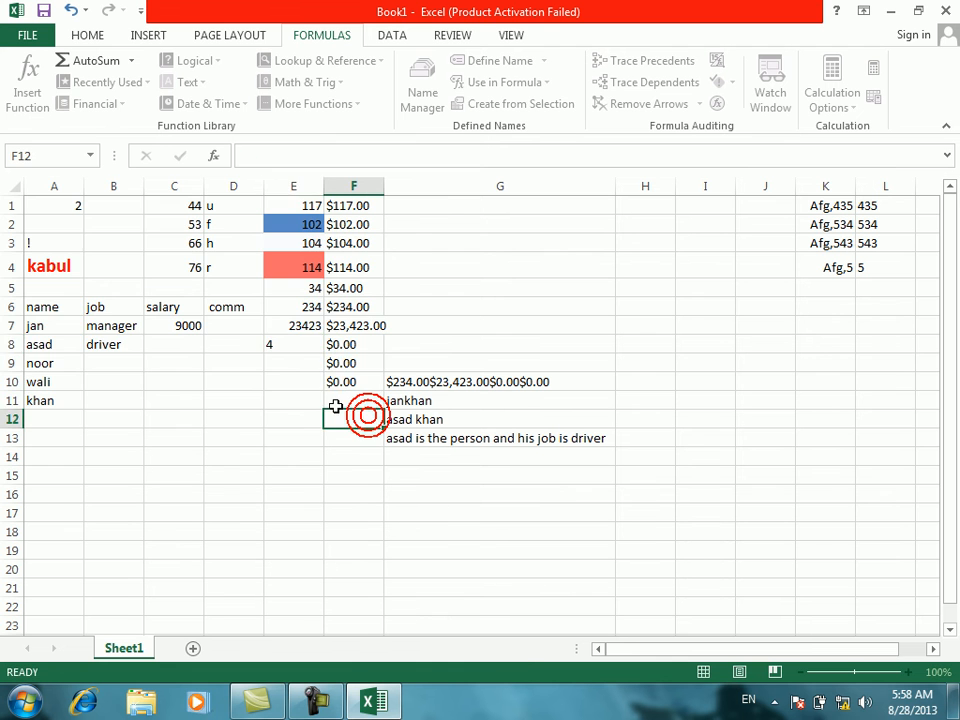
left_click_drag(345, 416, 13, 245)
left_click(345, 362)
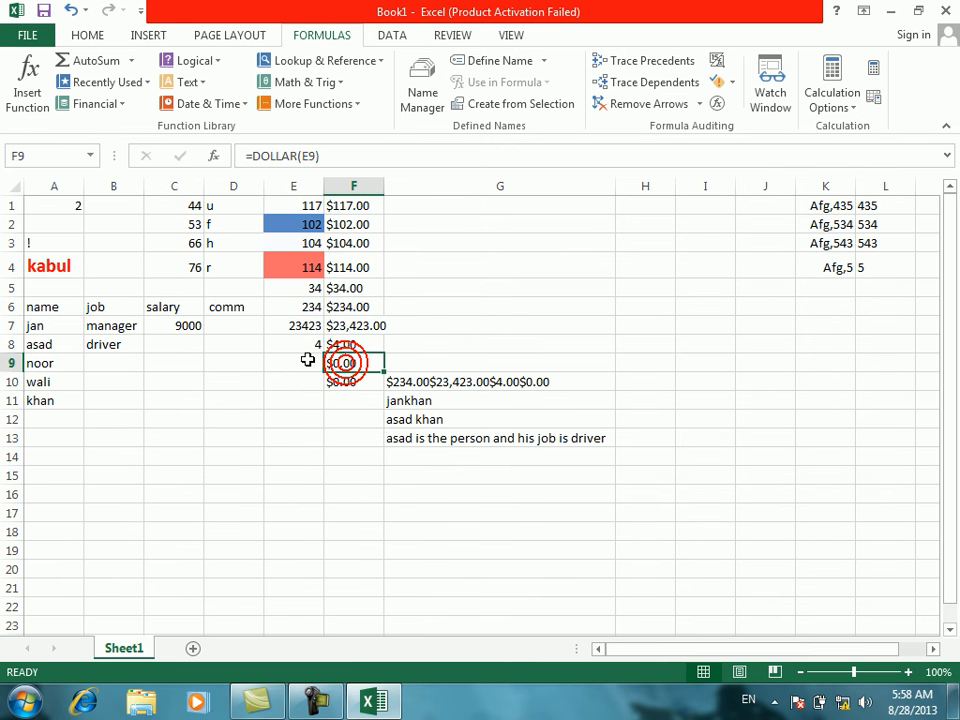
left_click(303, 358)
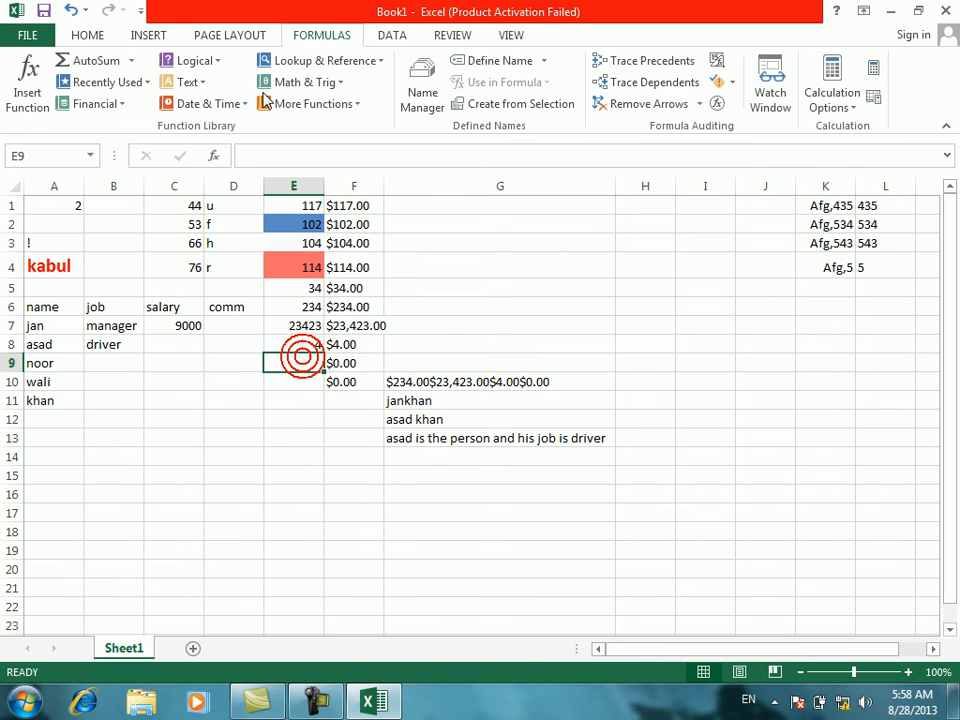
Step: Add a new worksheet to the workbook and return to Sheet1
left_click(205, 77)
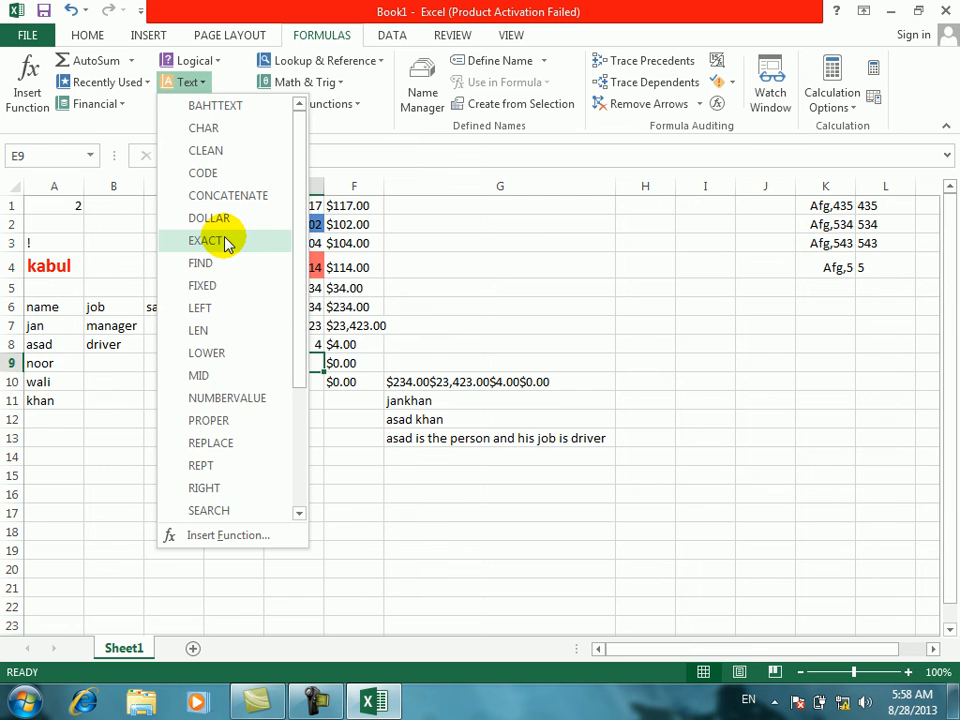
left_click(478, 195)
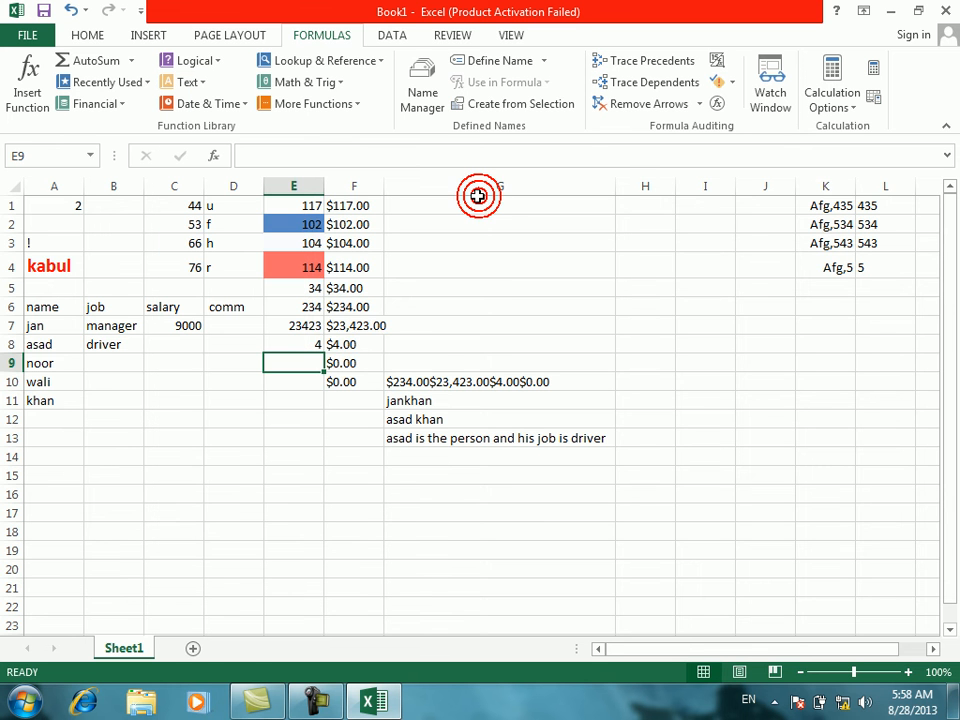
left_click(195, 649)
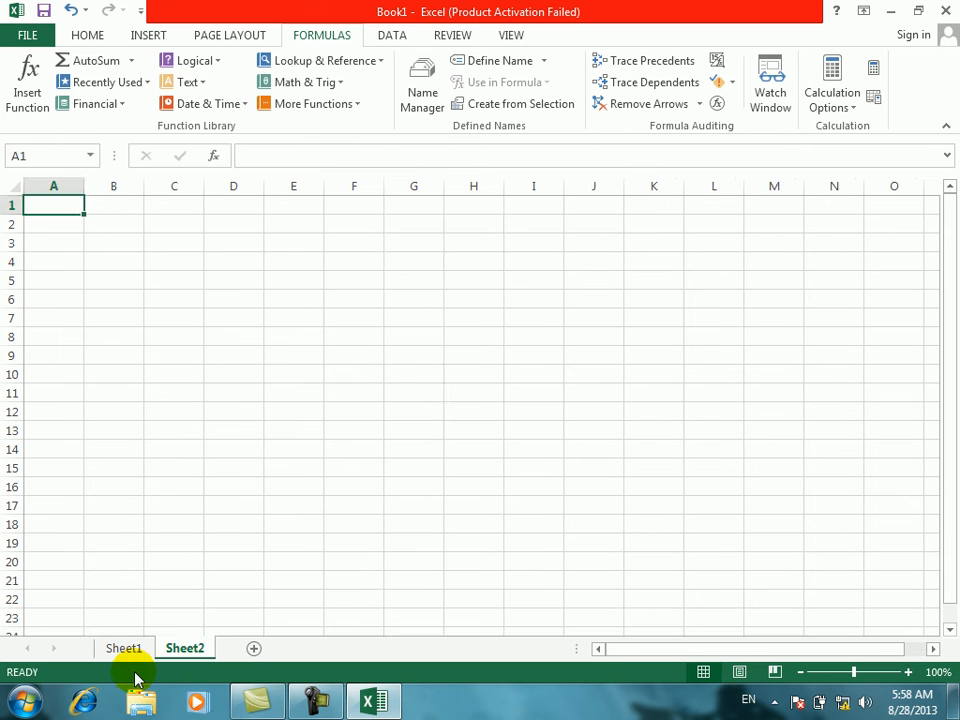
left_click(124, 648)
Step: Clear the contents of the range G1:K20 and make column G narrower
left_click_drag(418, 203, 796, 562)
key("Delete")
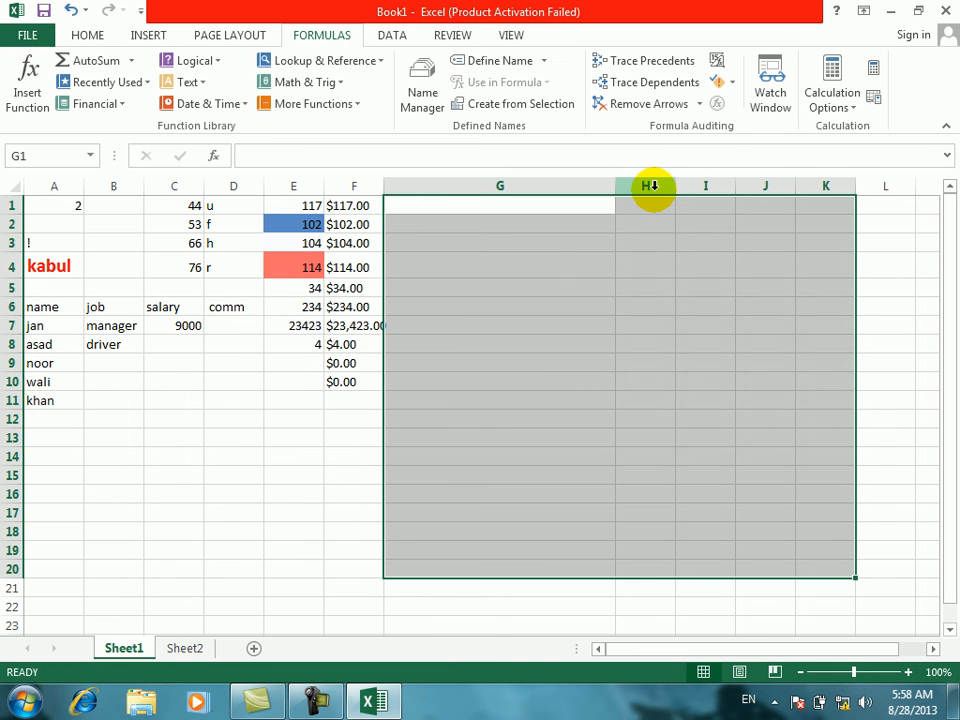
left_click(619, 222)
left_click_drag(617, 186, 494, 181)
Step: Enter the headers "password" in cell G1 and "repassword" in cell H1
left_click(450, 203)
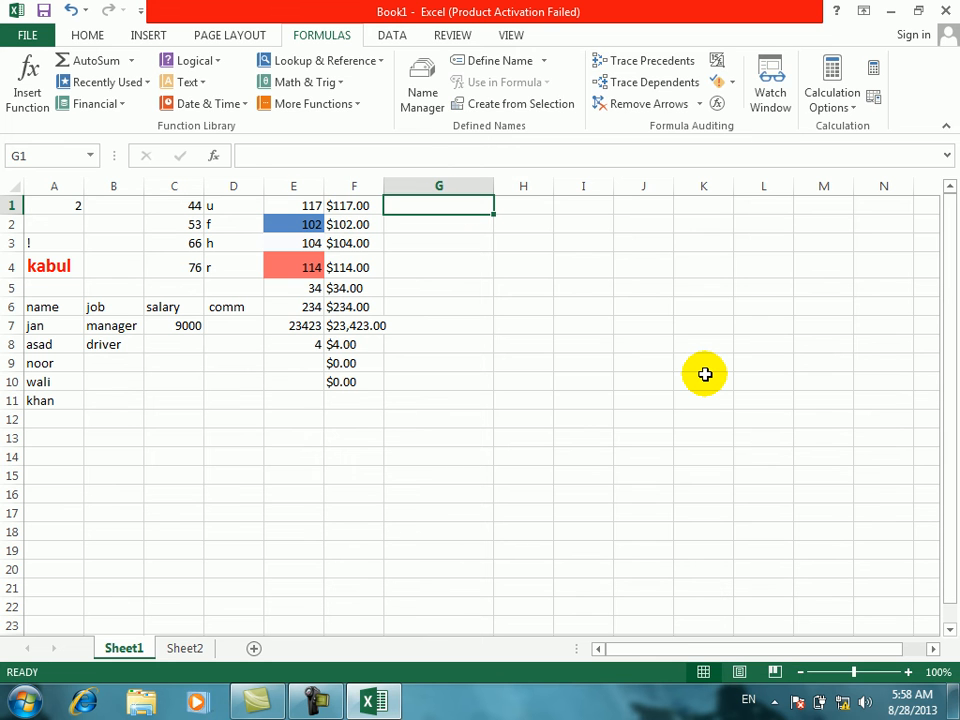
type("po")
key("BackSpace")
type("a")
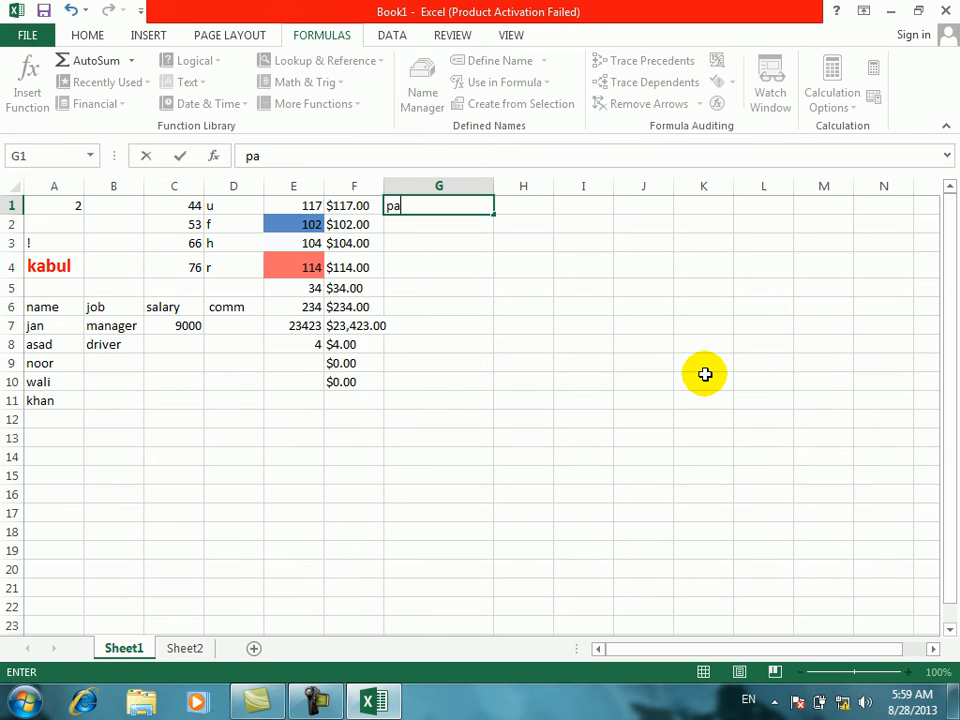
type("ssword")
key("Tab")
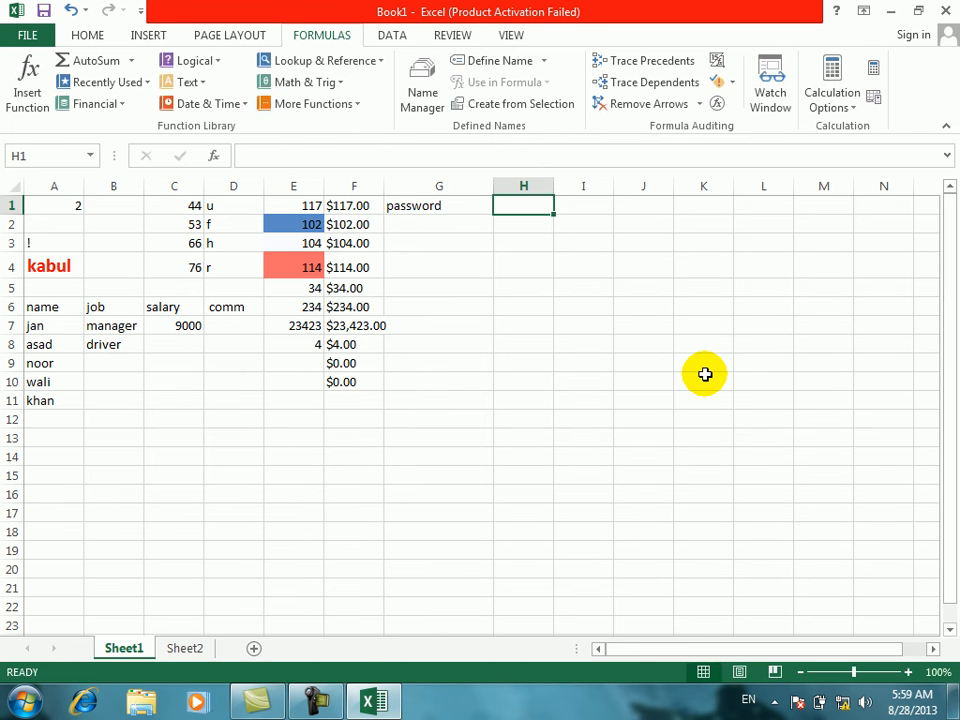
type("pa")
key("BackSpace")
key("BackSpace")
type("rei")
key("BackSpace")
type("password")
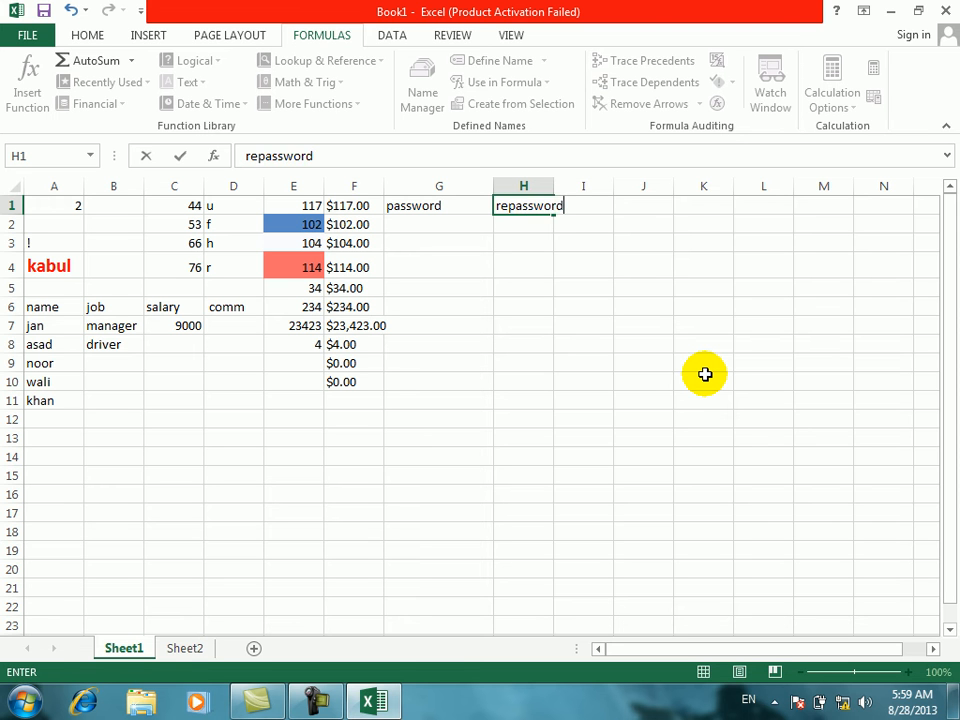
key("Return")
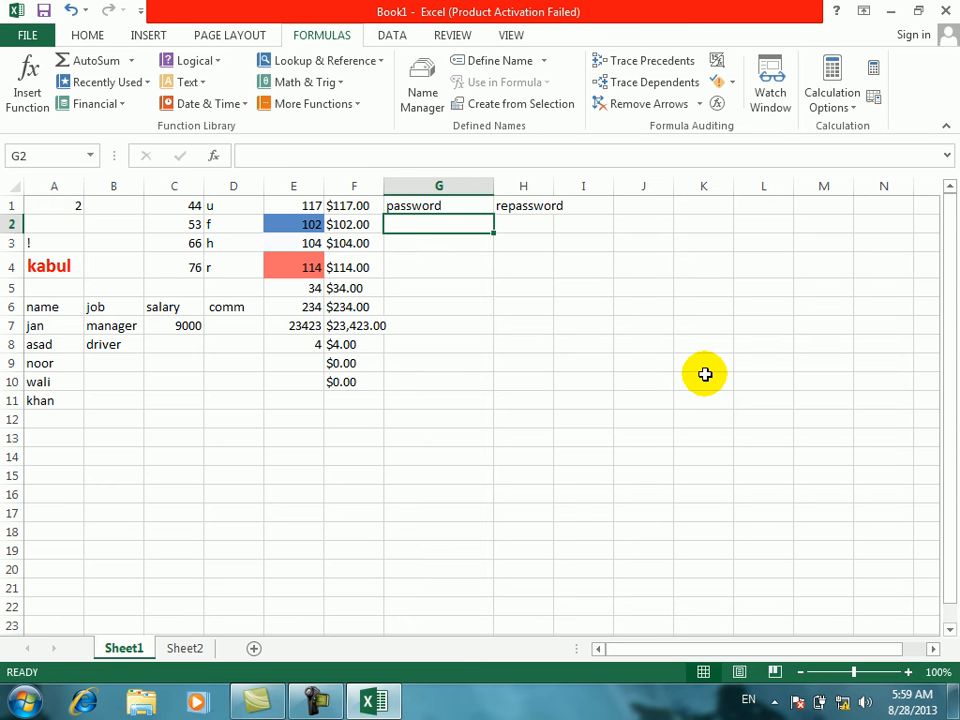
Step: Fit column H to its contents and enter the header "confirmation" in cell I1
key("Right")
key("Right")
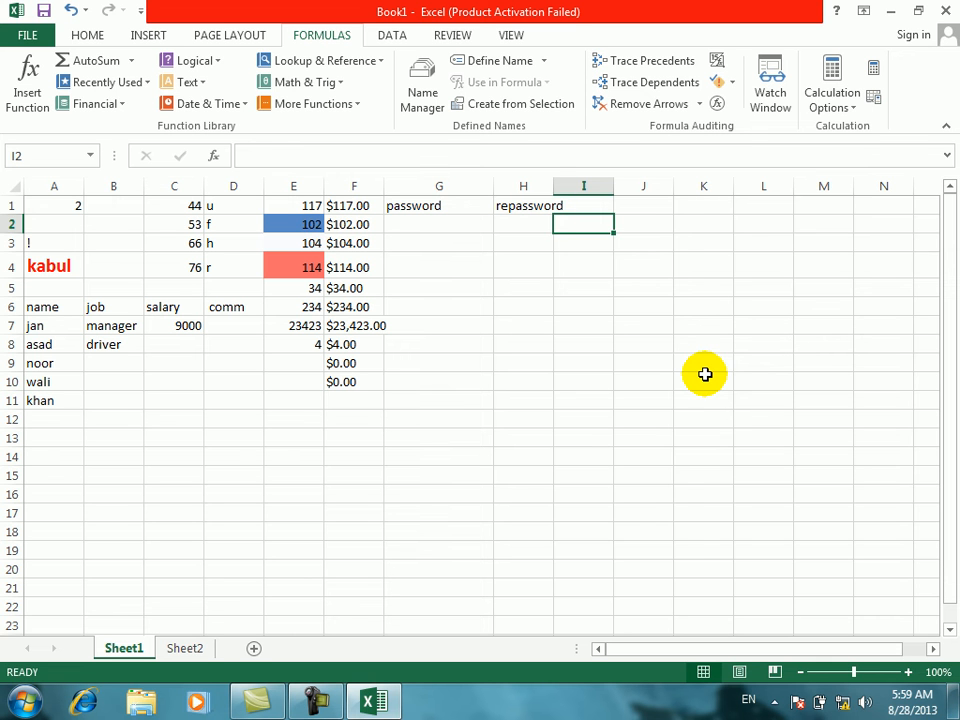
left_click(554, 187)
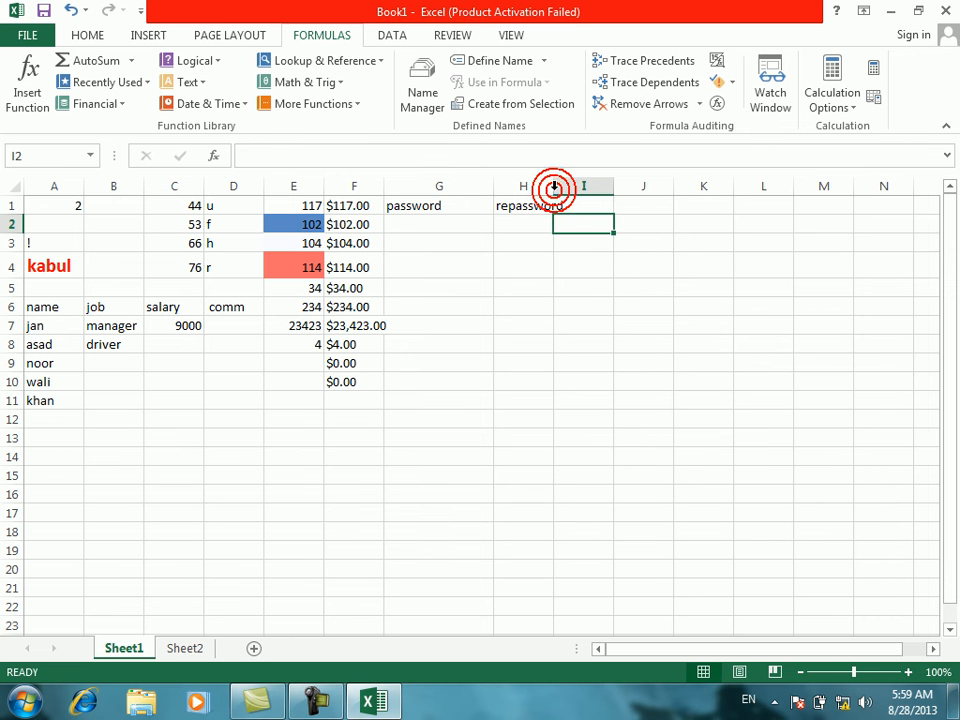
double_click(554, 187)
left_click(584, 205)
double_click(585, 205)
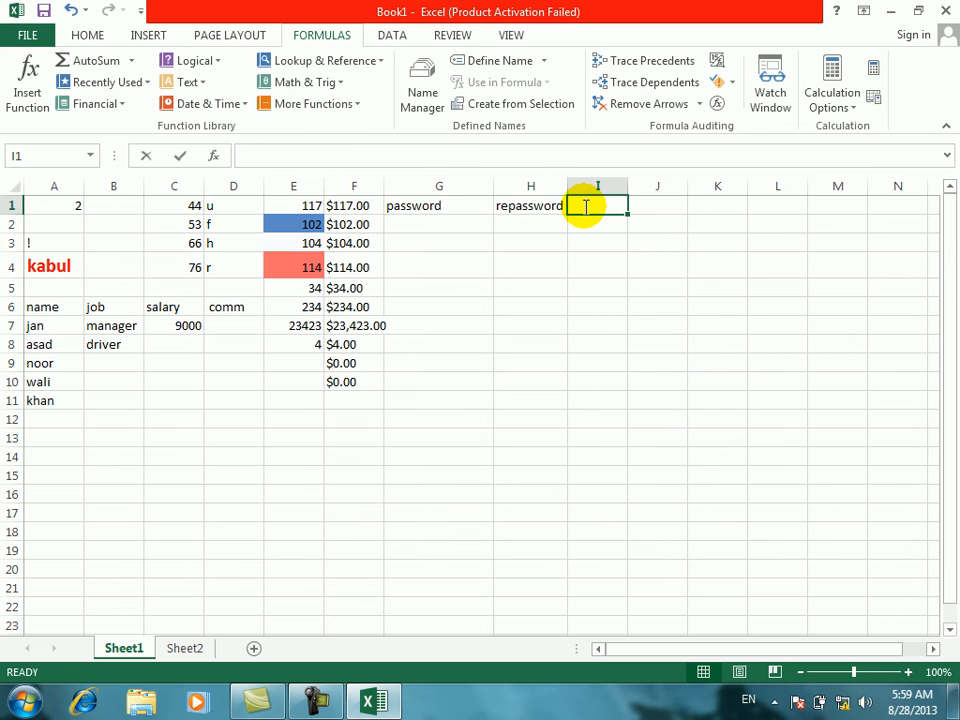
type("confir")
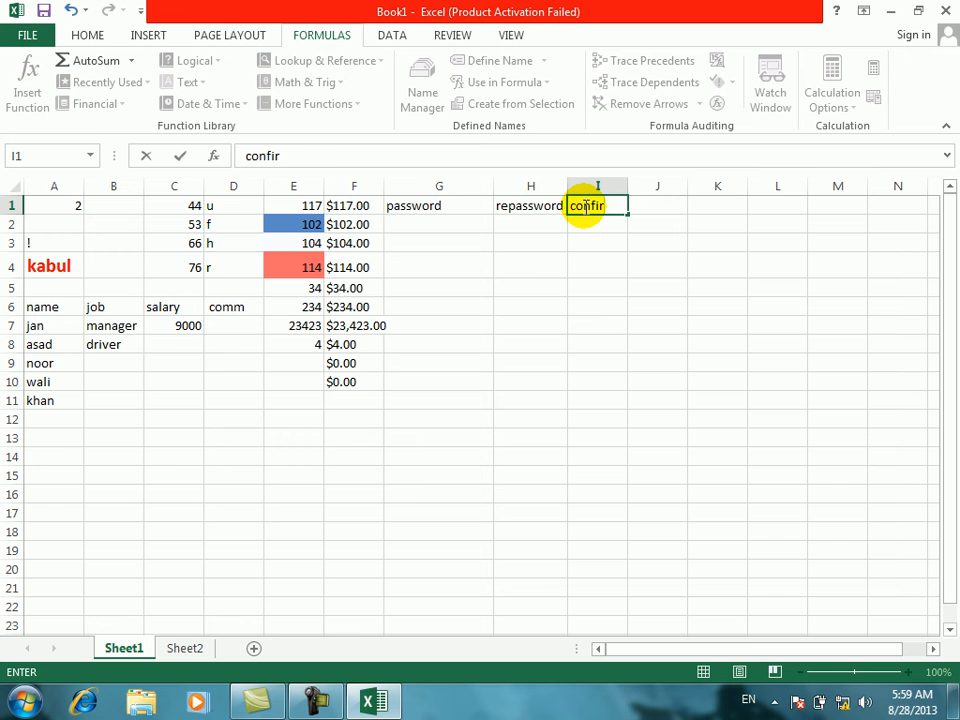
type("mation")
key("Return")
Step: Compare the two password entries with =EXACT(H2,G2) in cell I2 and fill the formula down through I18
type("=")
key("Left")
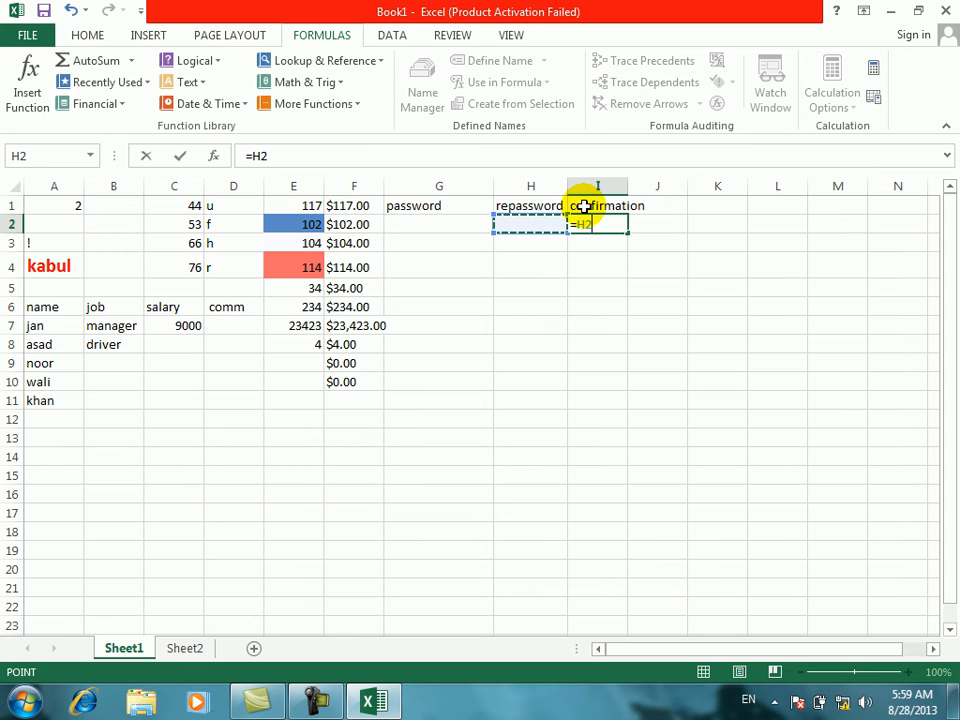
key("BackSpace")
key("BackSpace")
key("BackSpace")
type("=ex")
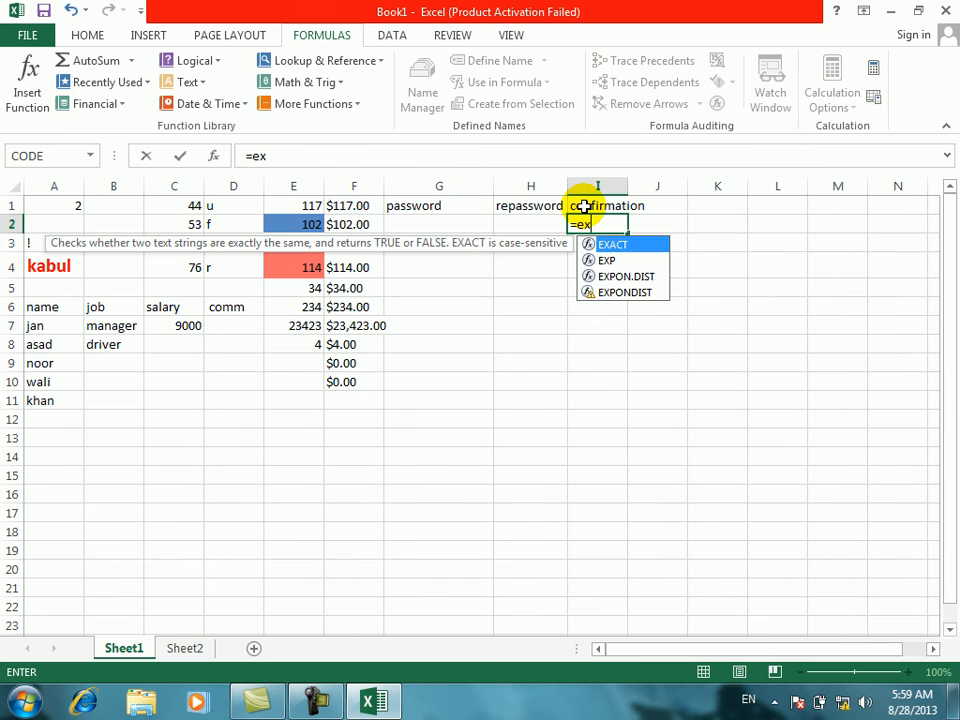
key("Tab")
left_click(543, 228)
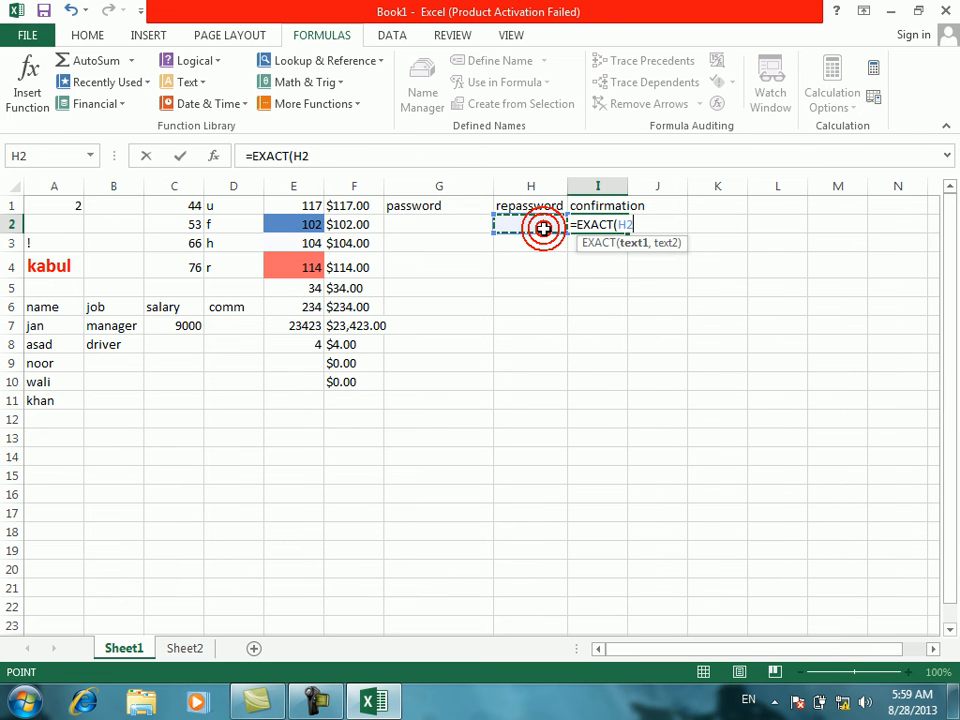
type(",")
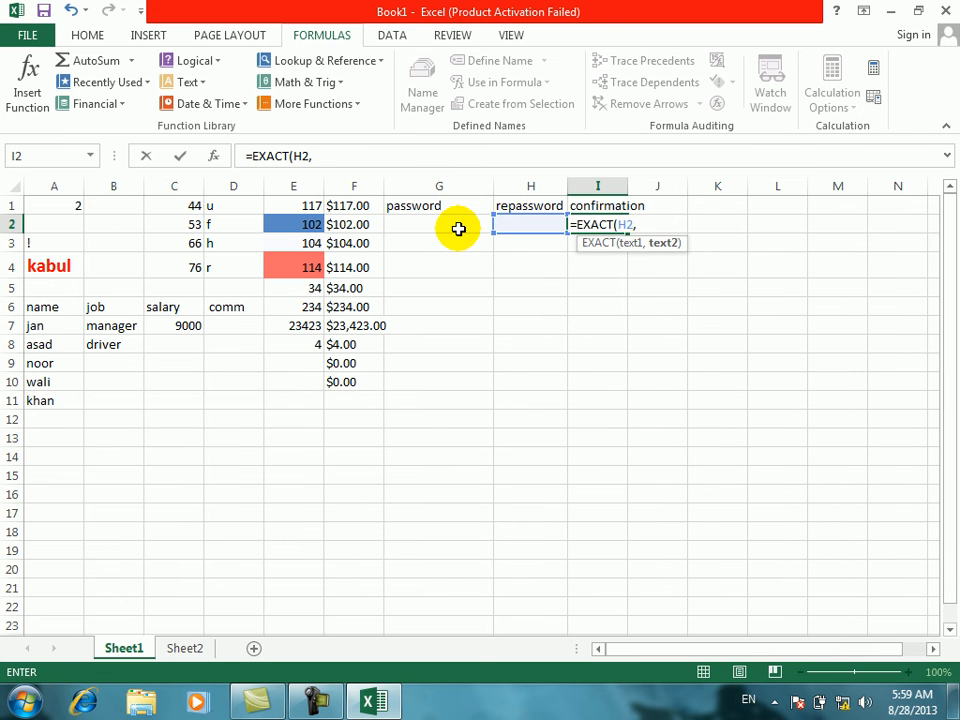
left_click(458, 229)
key("Return")
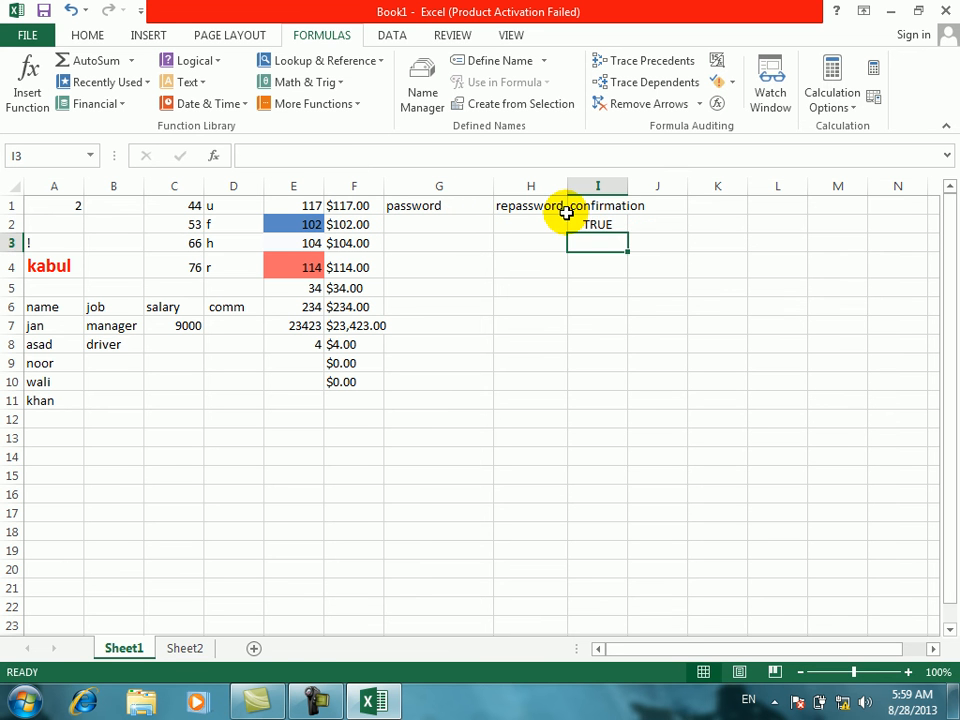
left_click(594, 228)
left_click_drag(625, 234, 630, 545)
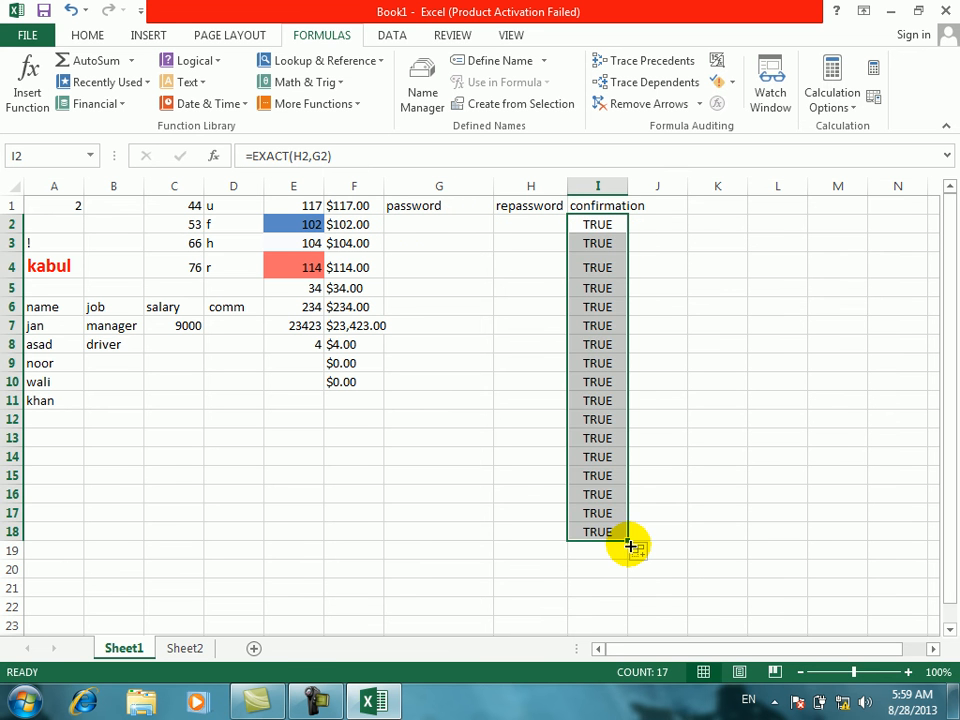
Step: Enter a numeric password in cell G2 and a different password re-entry in cell H2
left_click(399, 219)
type("234")
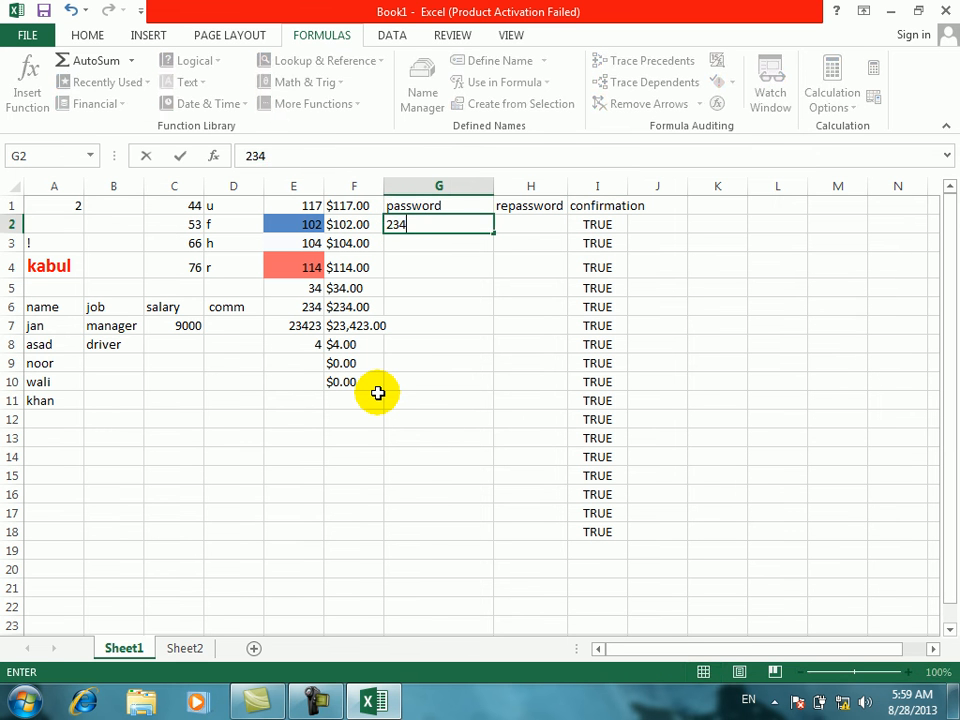
key("Tab")
type("435")
key("Return")
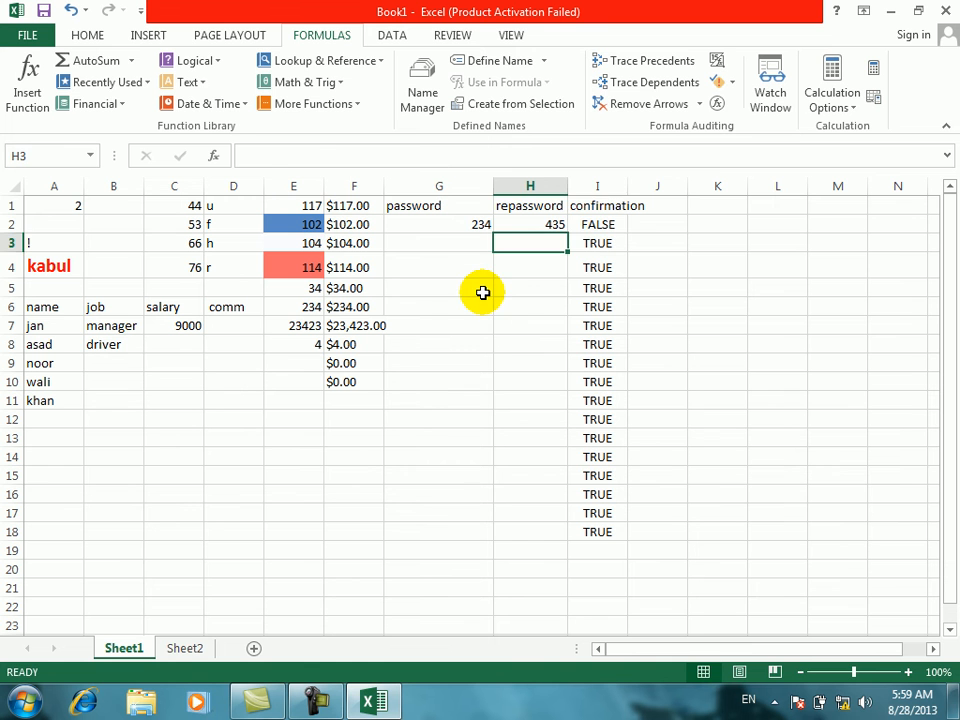
left_click(586, 223)
Step: Fill in row 3 with a password in G3 and a non-matching password re-entry in H3
left_click(467, 241)
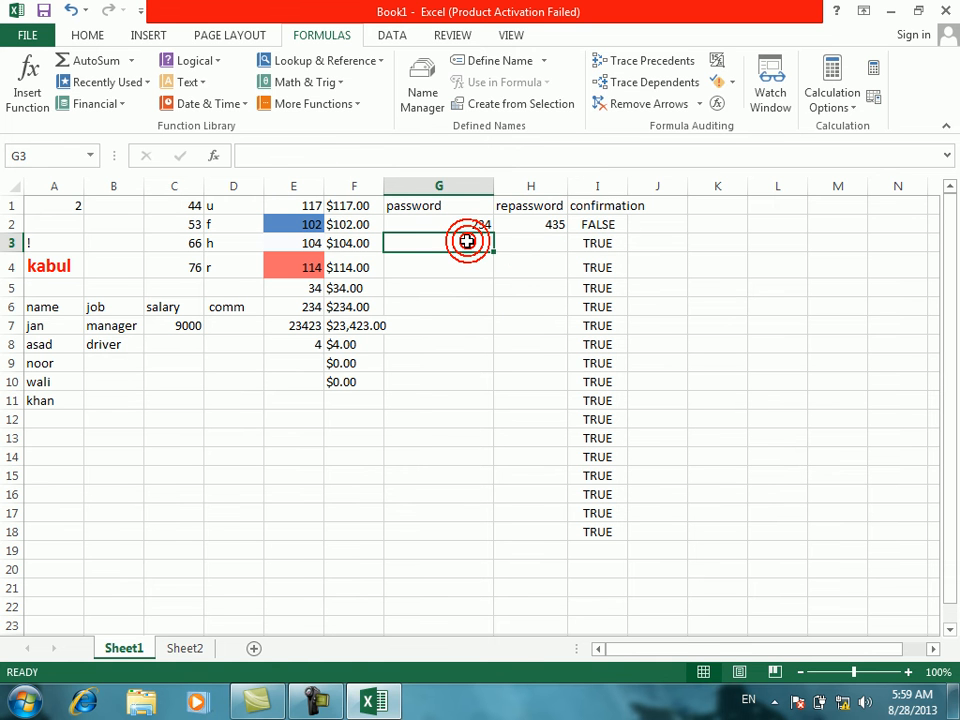
type("434")
key("Tab")
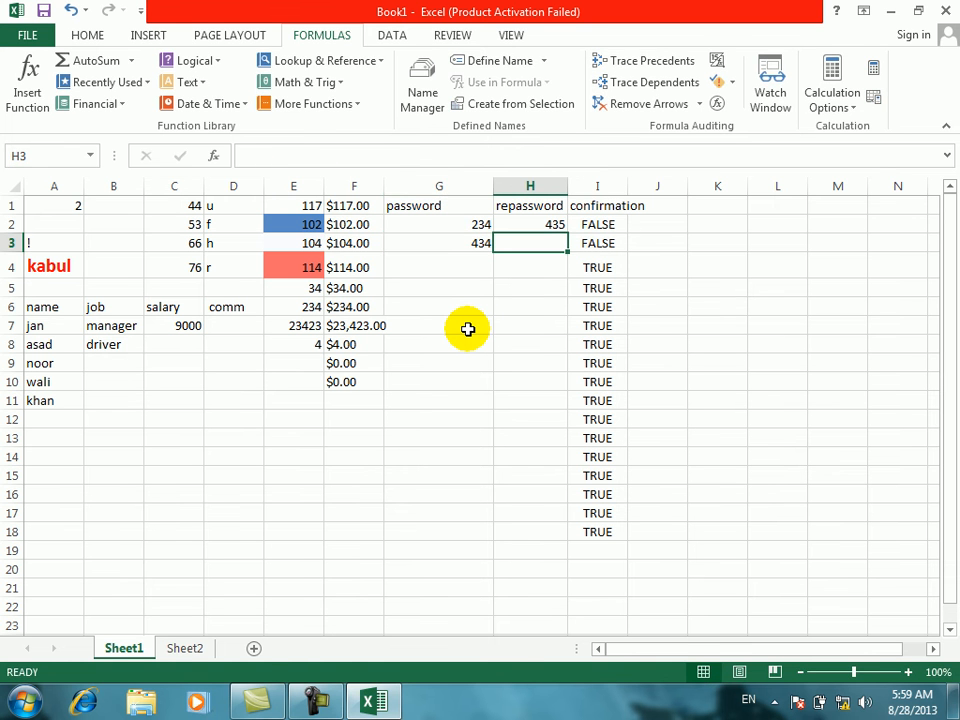
type("34")
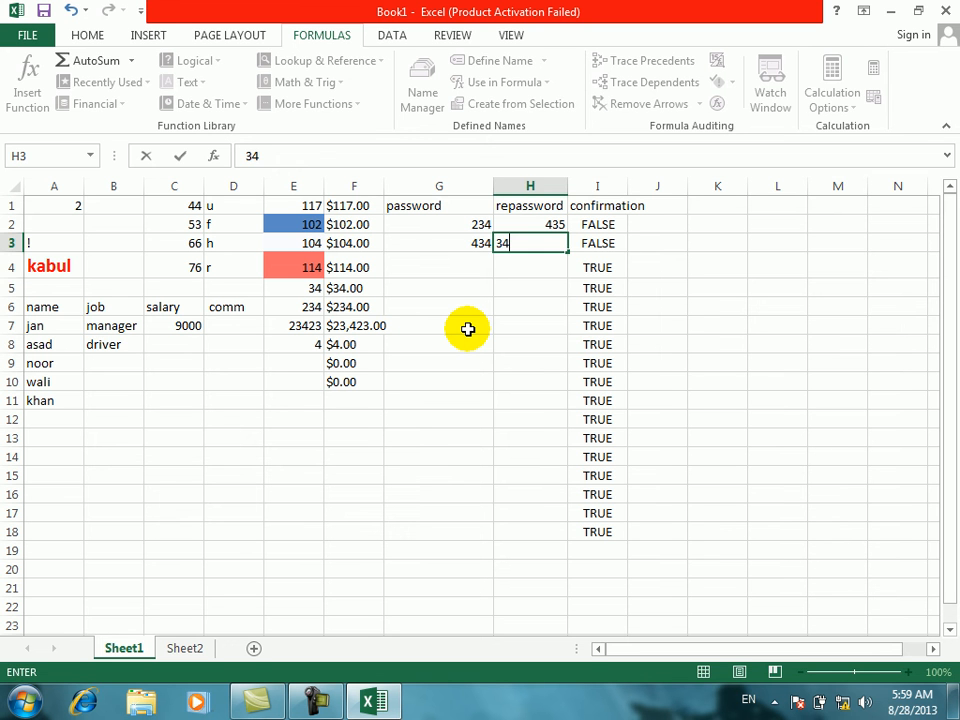
type("3")
key("Tab")
Step: Enter a password in cell G4 and repeat the identical password in cell H4
key("Down")
key("Left")
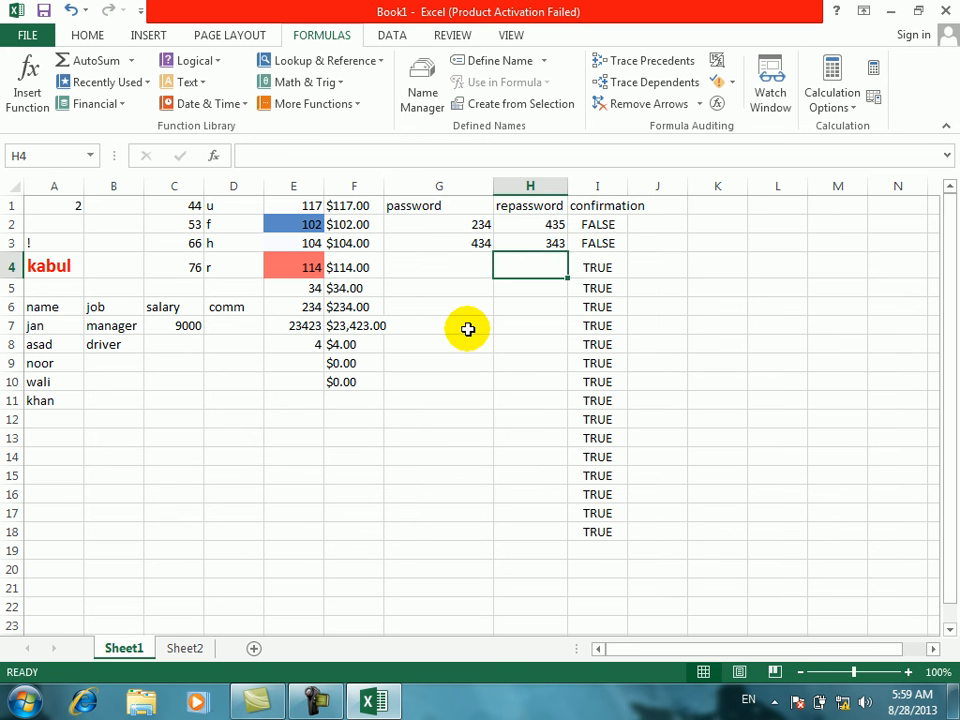
key("Left")
type("45")
key("Tab")
type("56")
key("BackSpace")
key("BackSpace")
type("45")
key("Return")
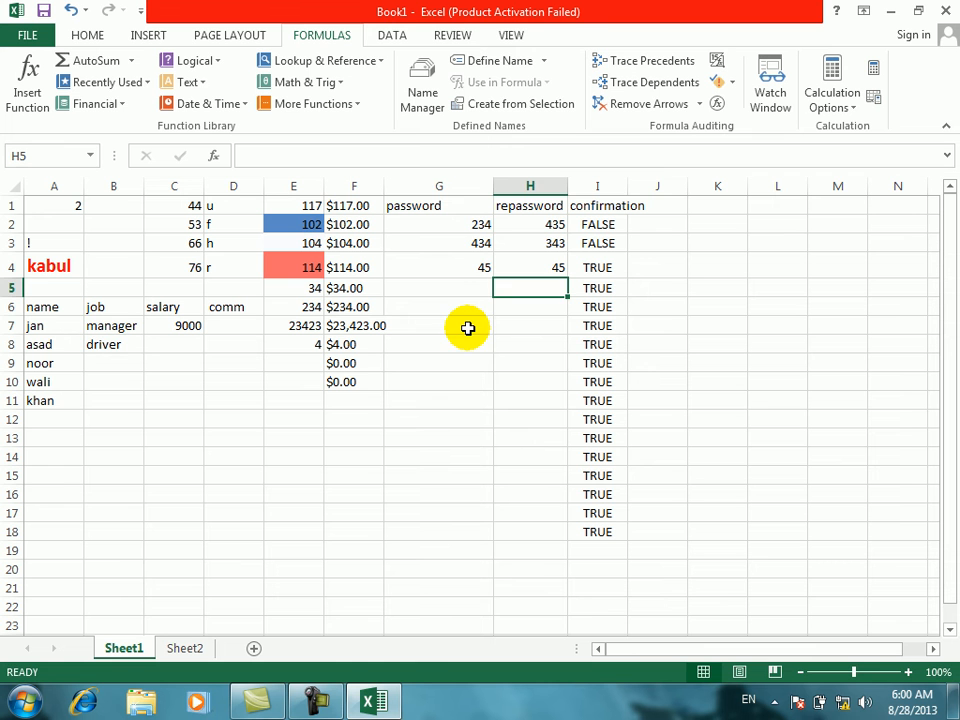
Step: Enter a text password in cell G6 and a different text re-entry in cell H6
left_click(462, 305)
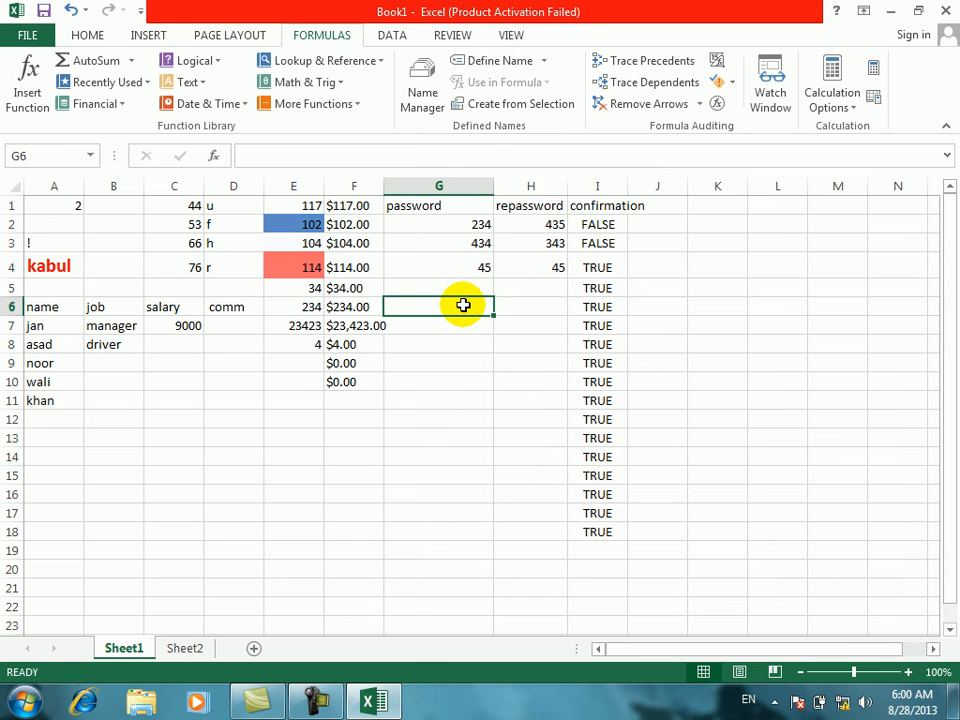
type("jan")
key("Tab")
type("khan")
key("Return")
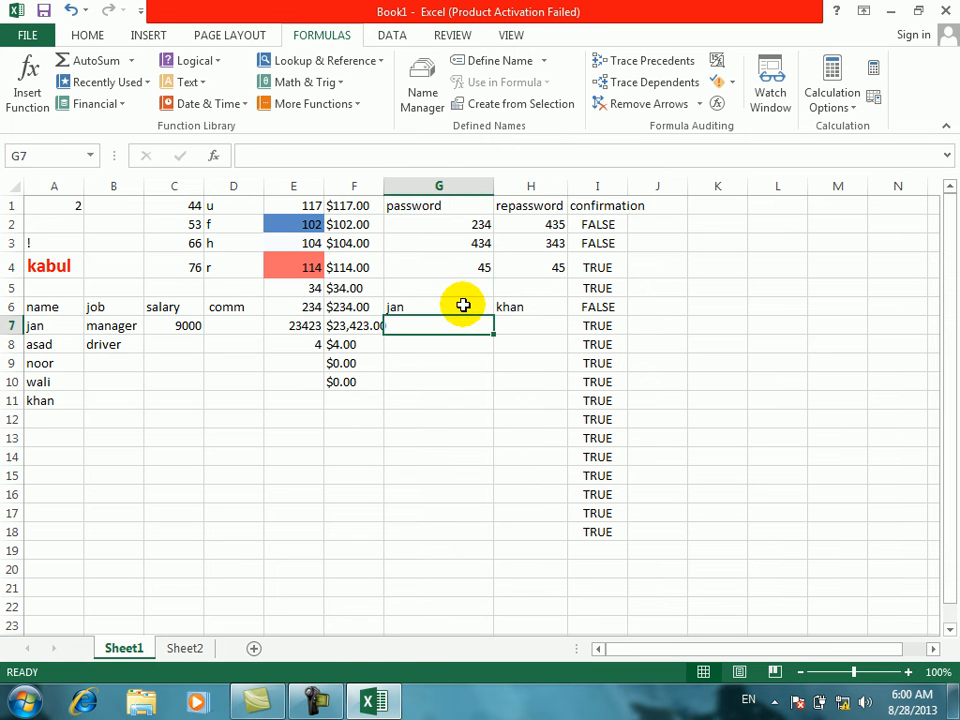
Step: Enter a text password in cell G7 and repeat the same text in cell H7
type("ka")
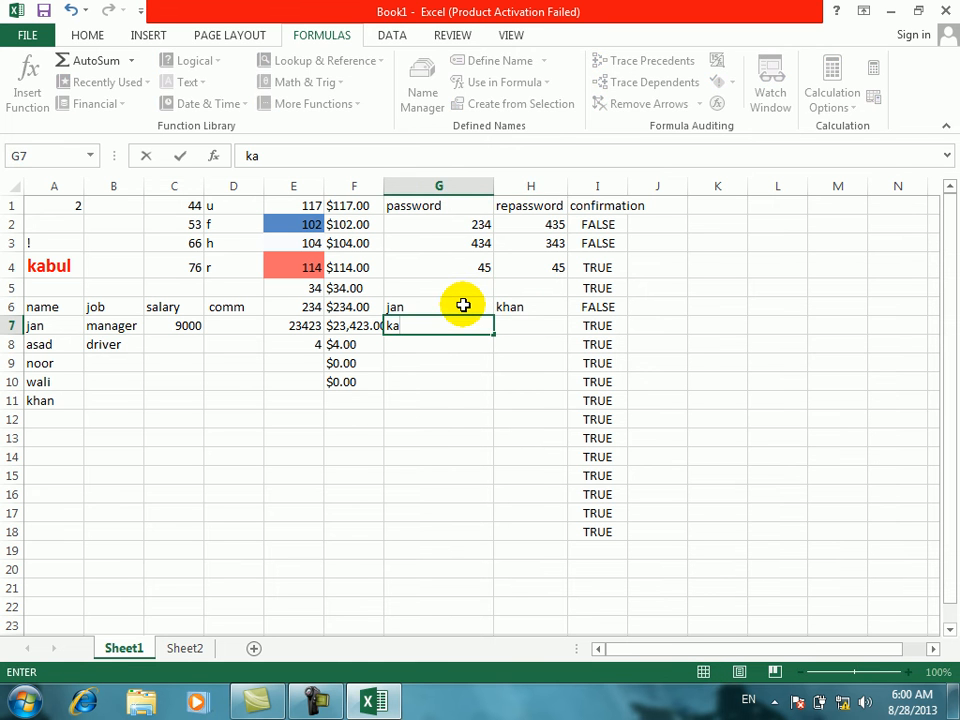
type("rim")
key("Tab")
type("kar")
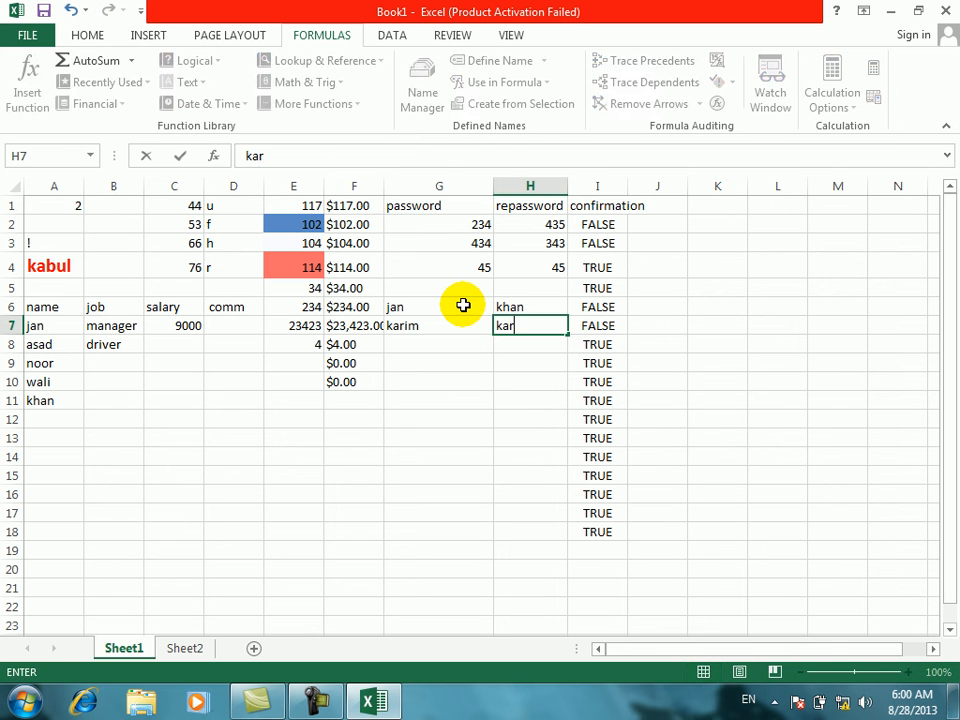
type("im")
key("Return")
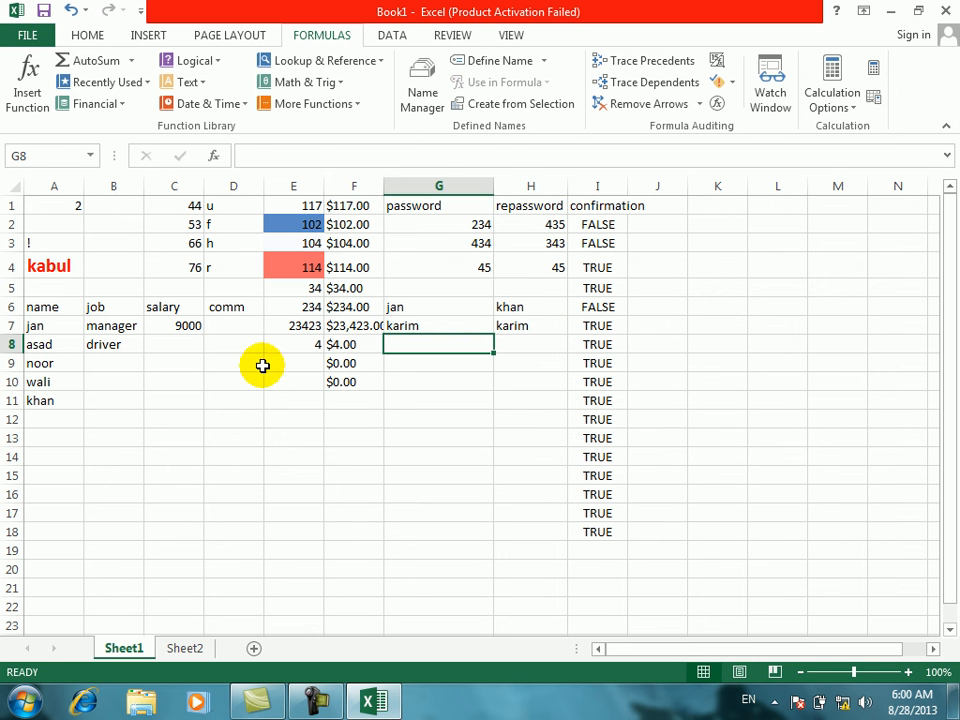
Step: Locate the letter "o" within the text of H1 using =FIND("o",H1) in cell C12
left_click(189, 413)
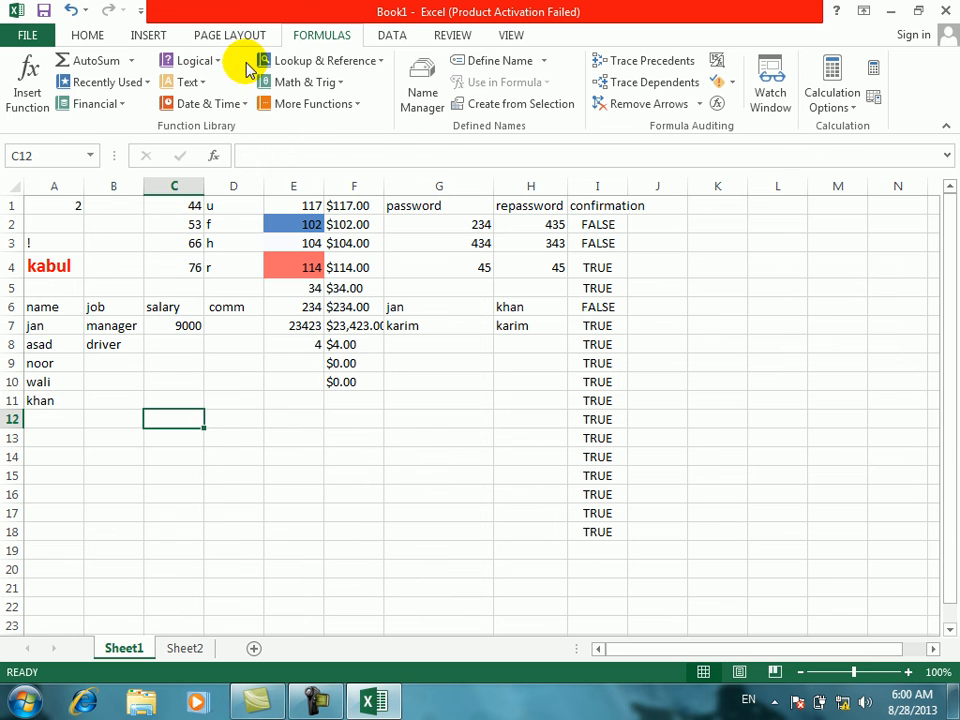
left_click(190, 82)
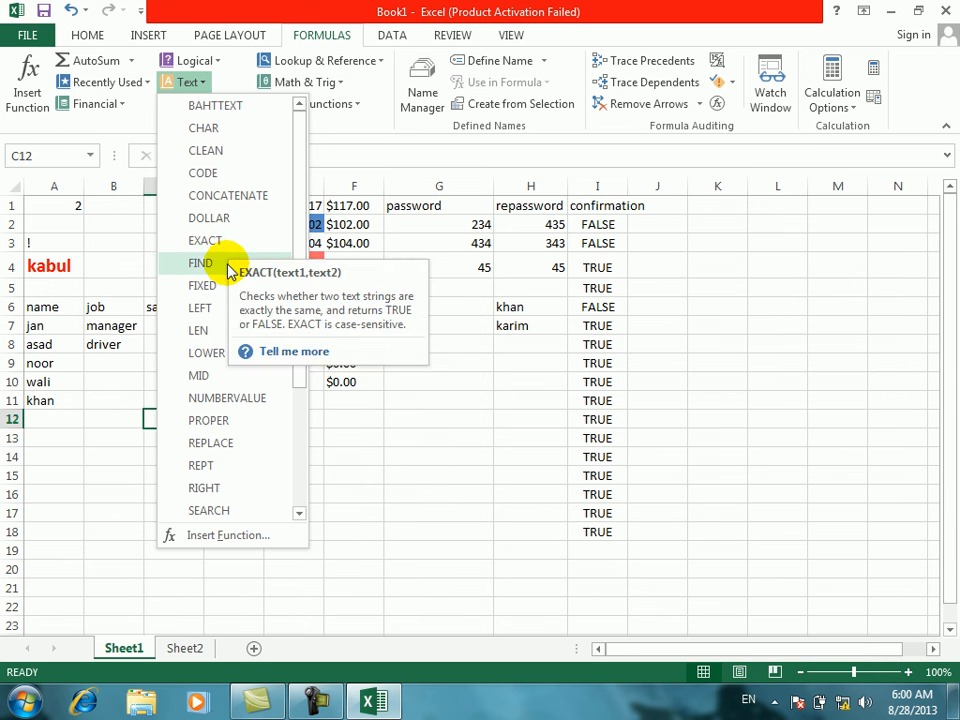
left_click(376, 407)
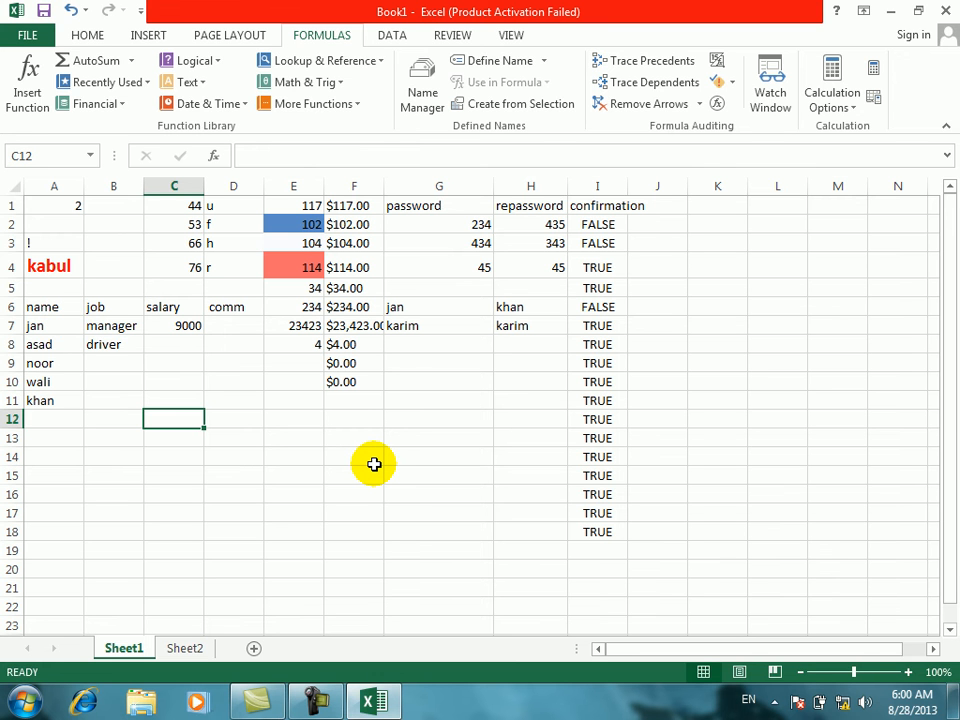
type("a")
key("Escape")
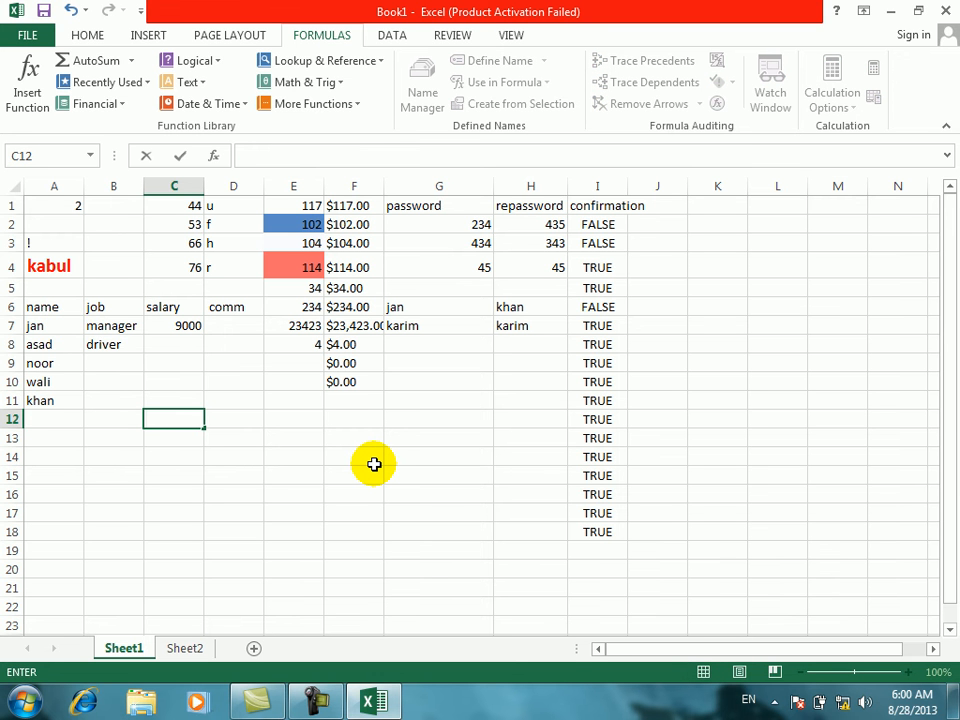
type("=fin")
key("Tab")
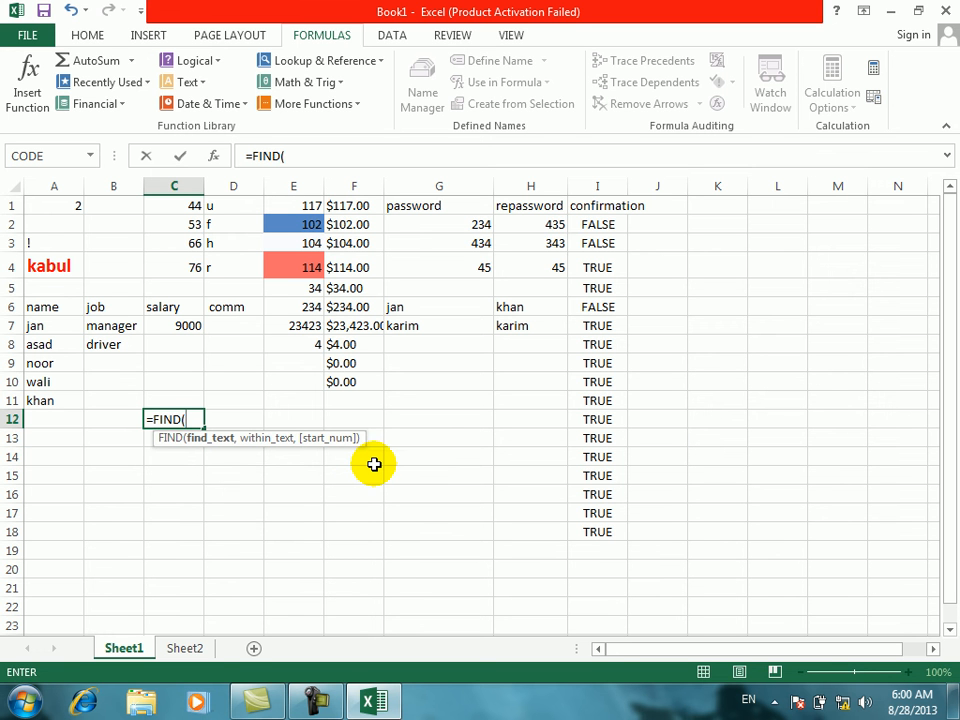
type("\"")
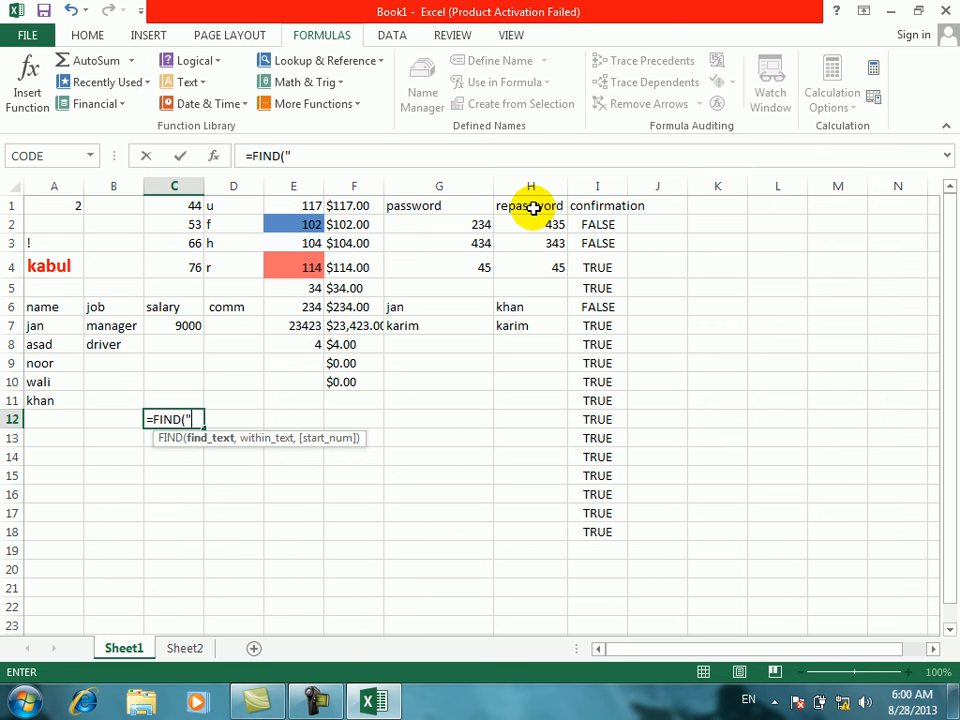
type("o\"")
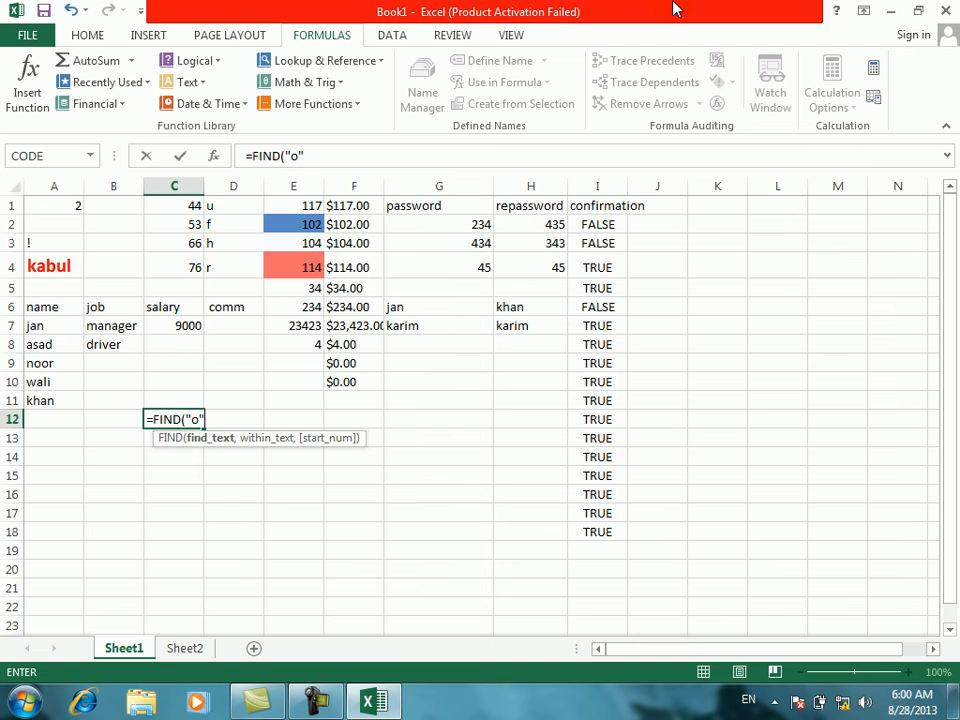
type(",")
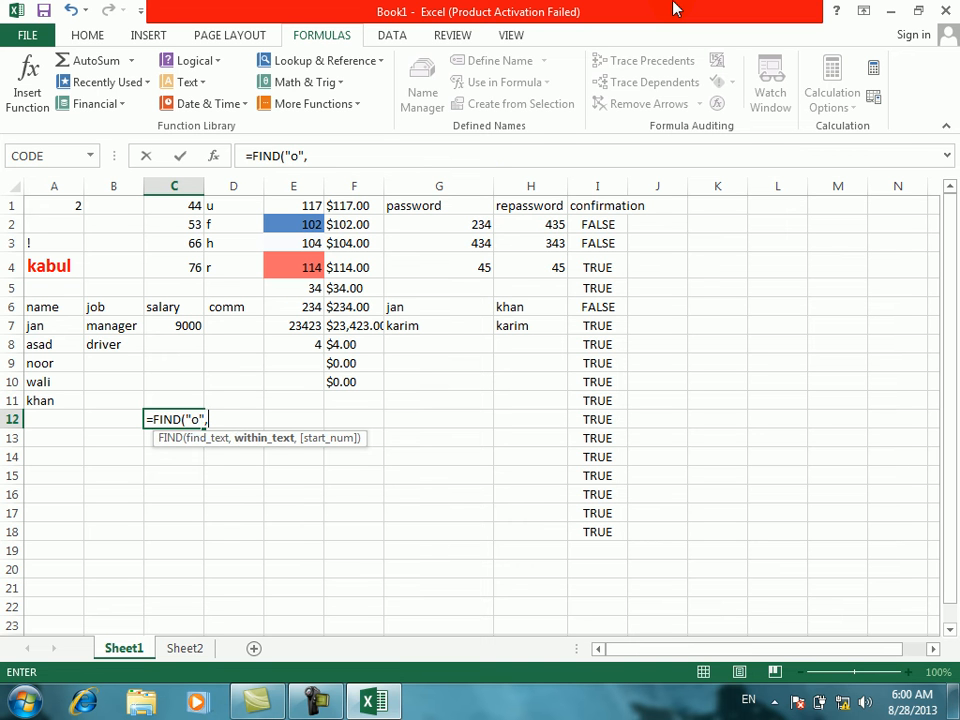
left_click(527, 205)
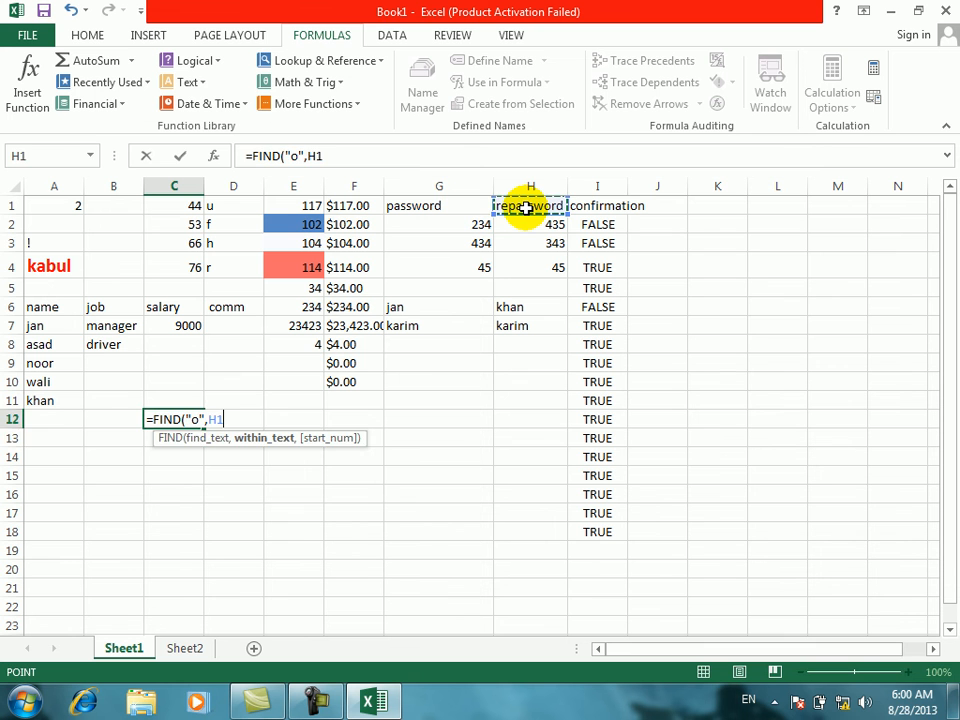
key("Return")
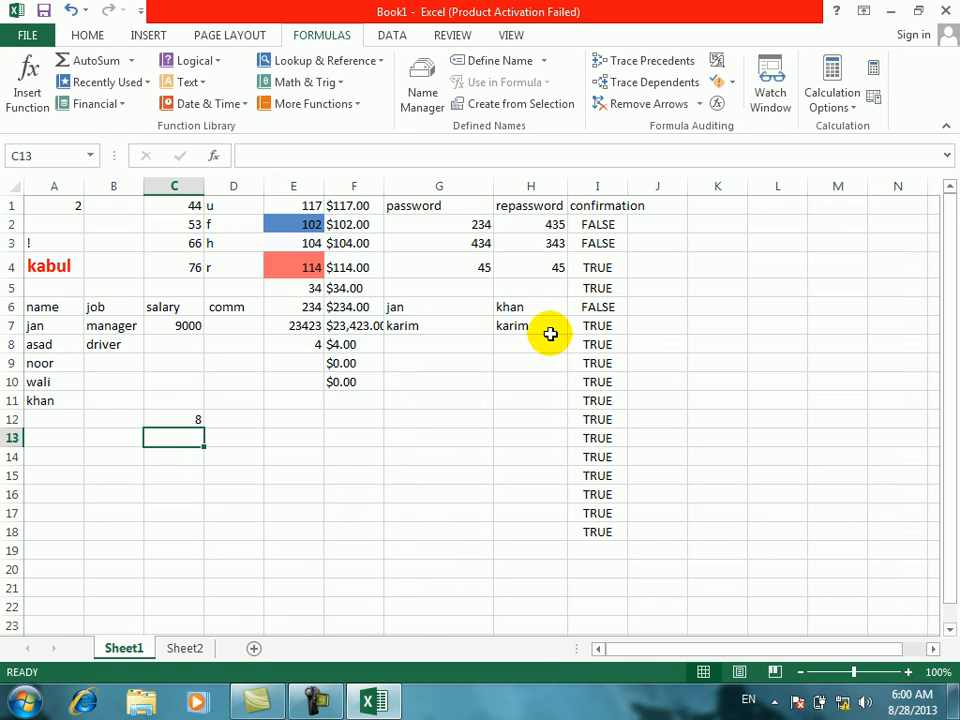
Step: Clear the contents of the range B11:J21
left_click(167, 470)
left_click_drag(110, 405, 629, 581)
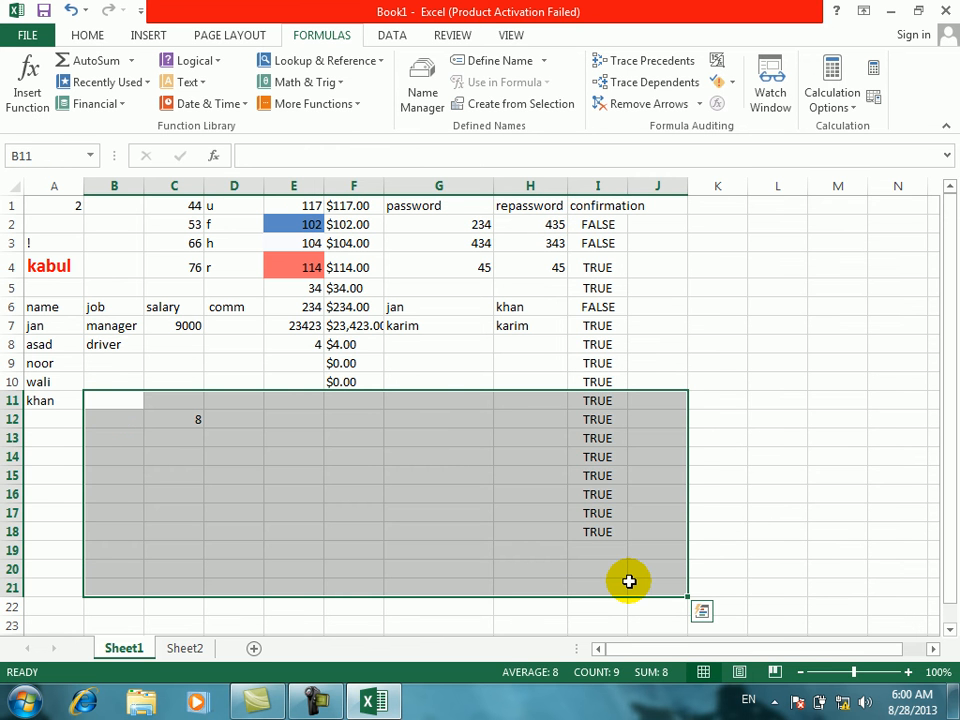
key("Delete")
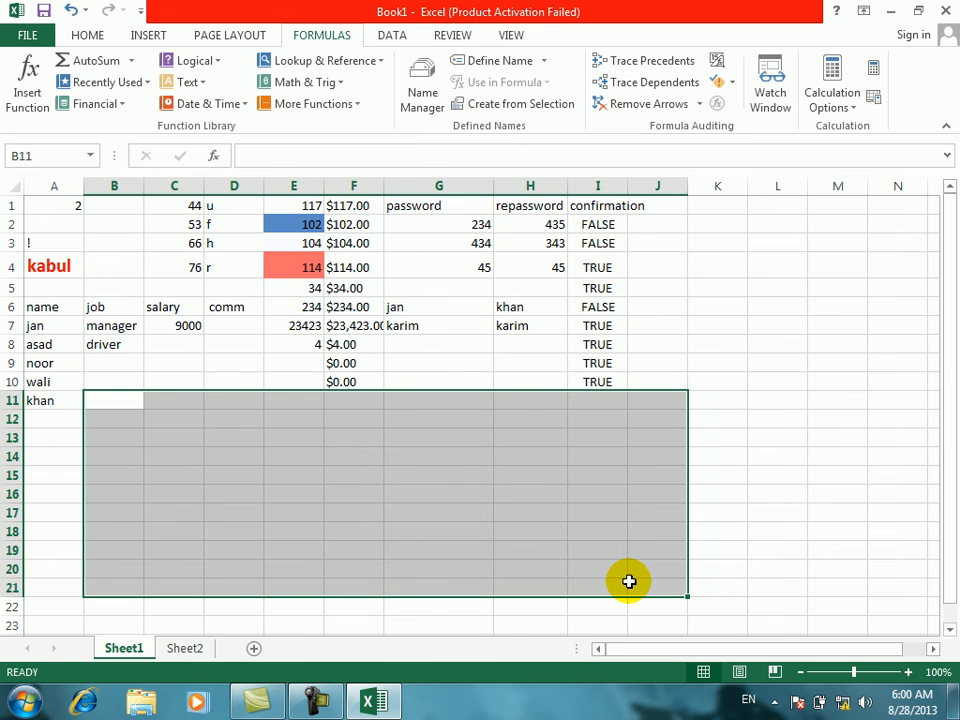
left_click(336, 418)
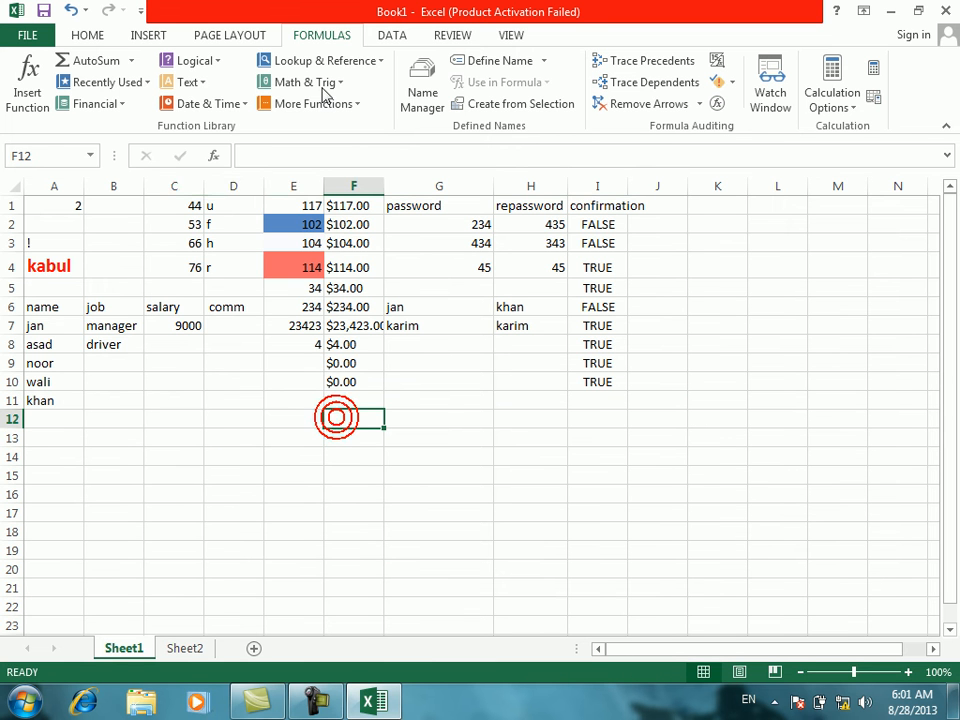
left_click(190, 82)
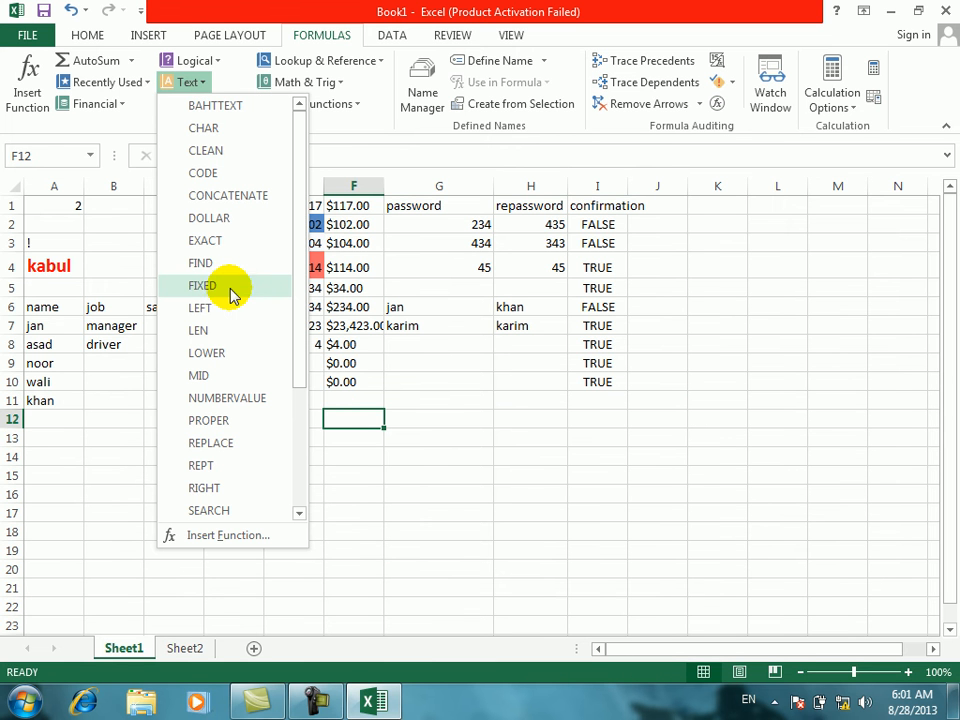
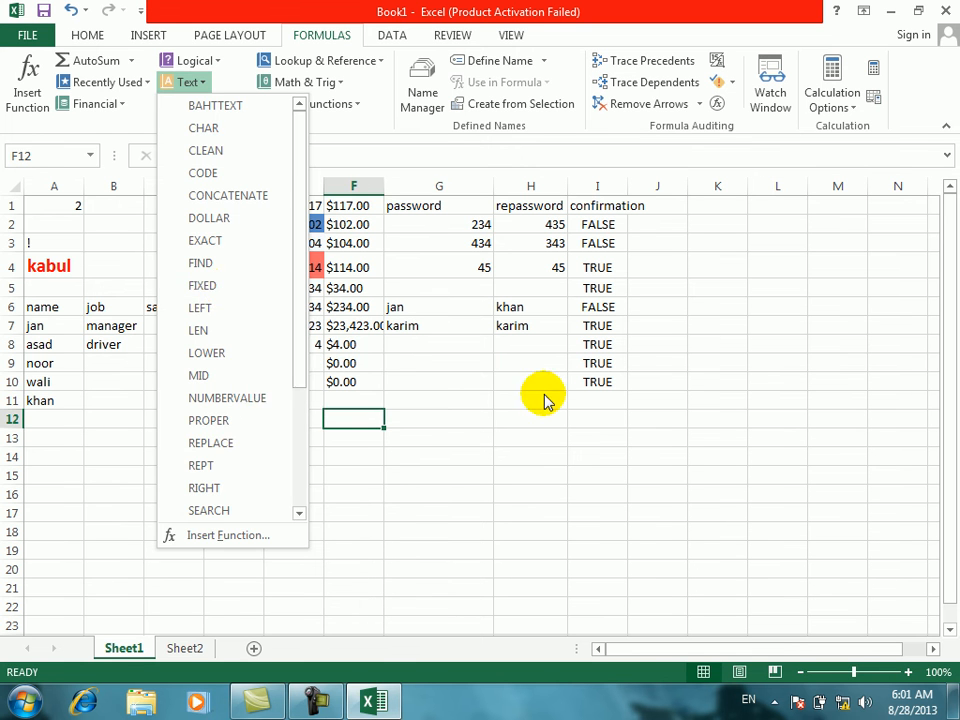
left_click(386, 358)
left_click(185, 396)
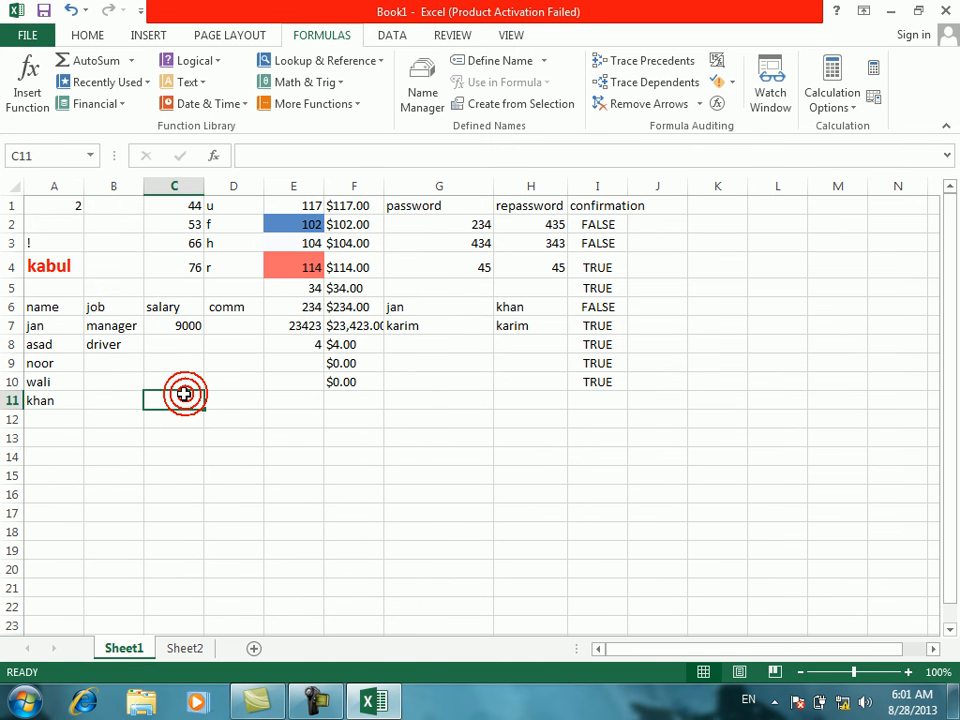
Step: Enter the division formula =8/3 in cell G9
left_click(427, 363)
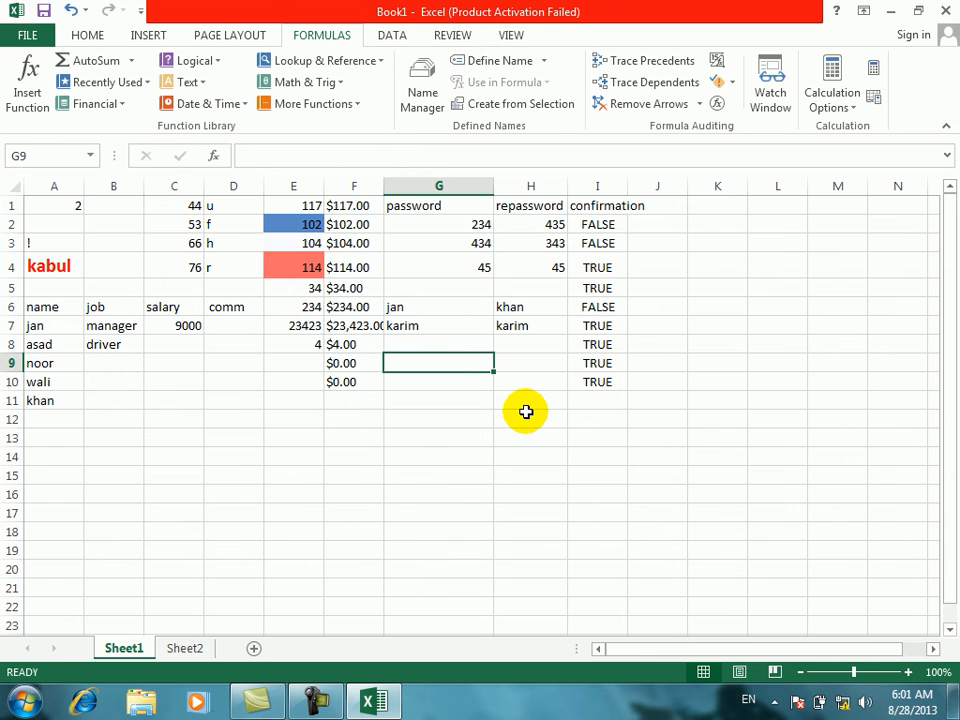
type("=9/3")
key("BackSpace")
key("BackSpace")
key("BackSpace")
type("8/3")
key("Return")
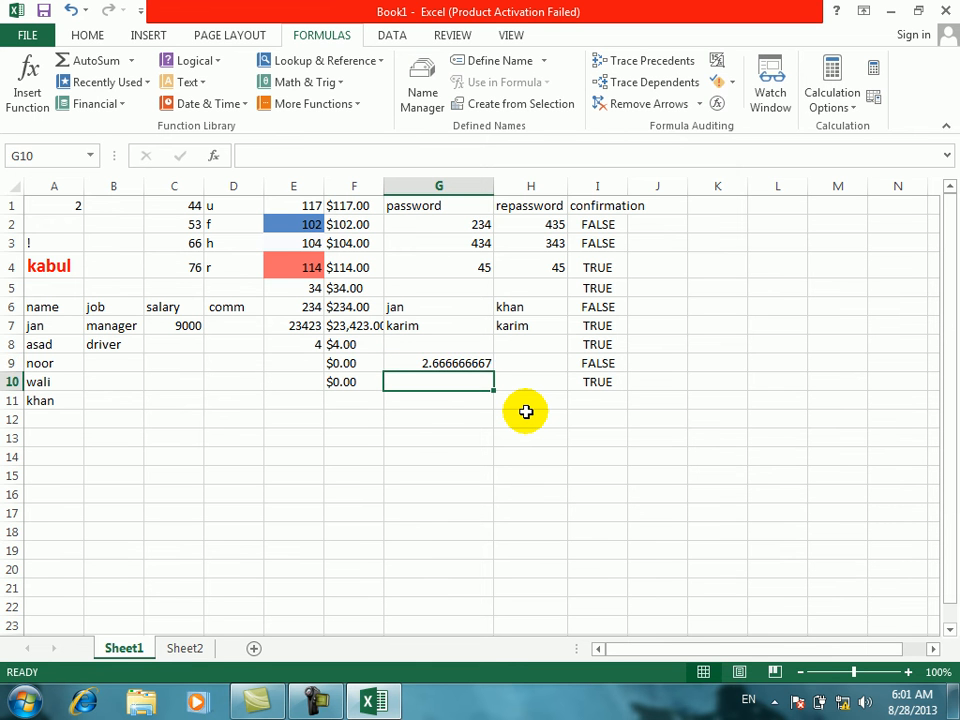
Step: Start entering a FIXED function formula in cell G13
left_click(469, 364)
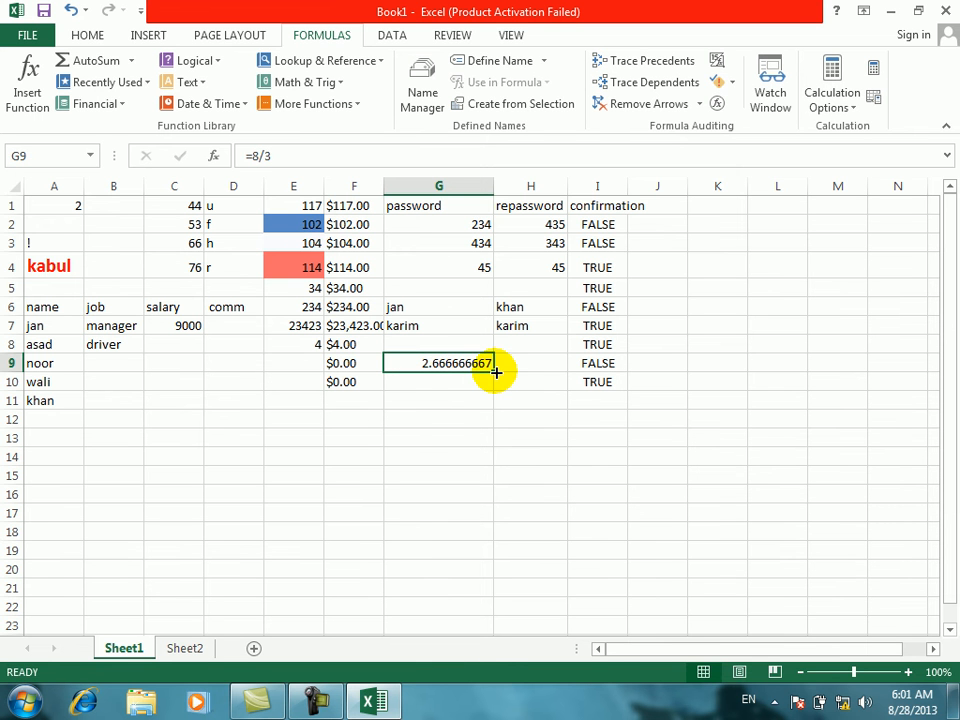
left_click(449, 433)
type("=")
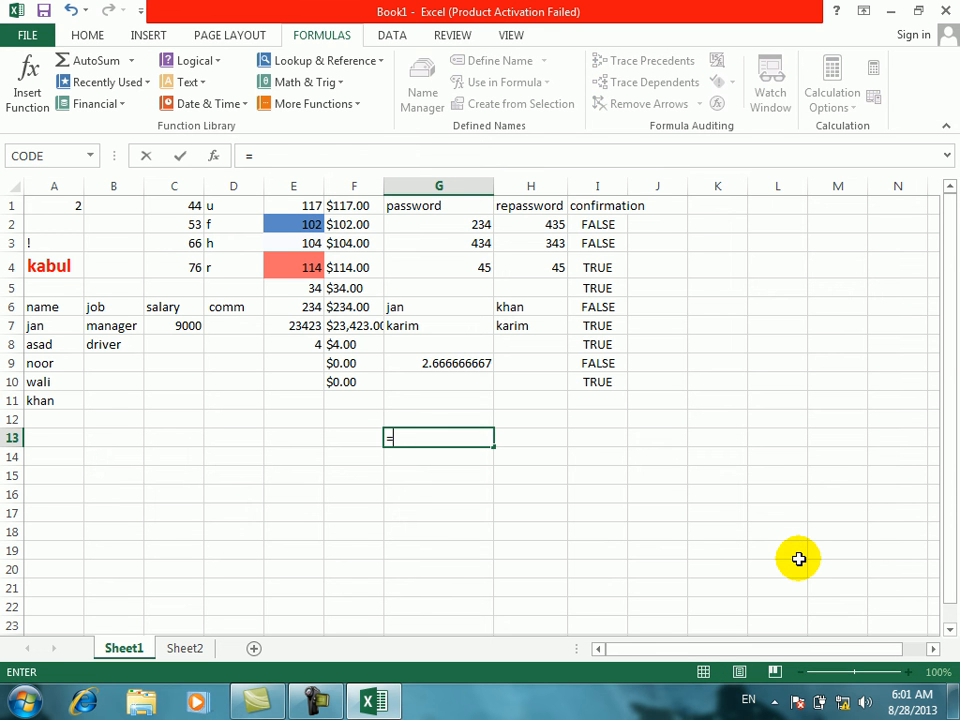
type("fi")
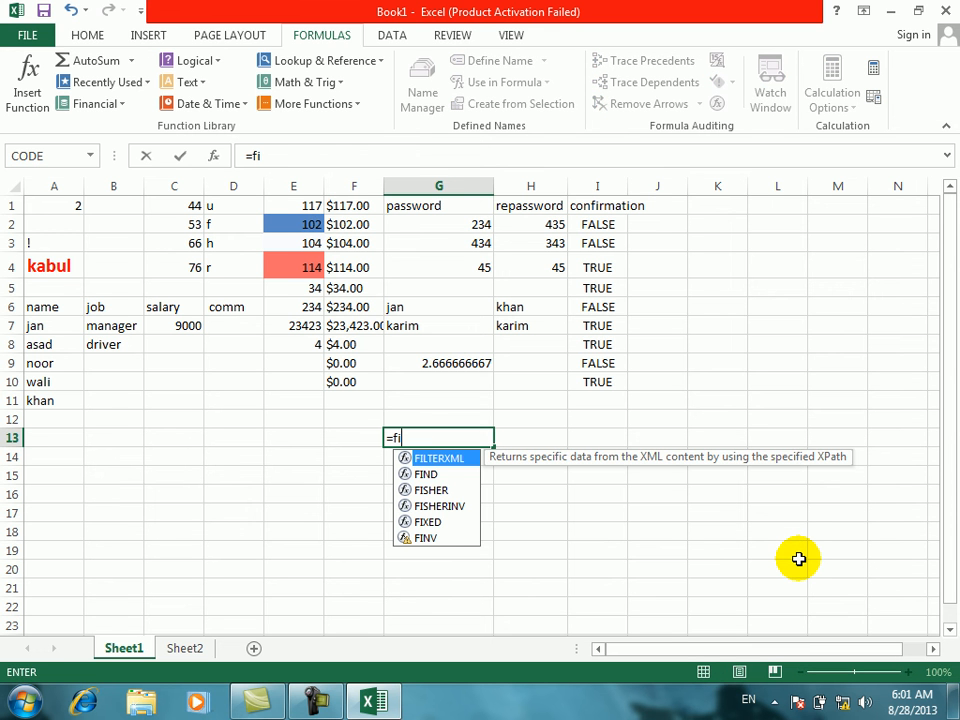
Step: Complete the FIXED formula in cell G13 so that it rounds the number in G9
type("xed")
key("Tab")
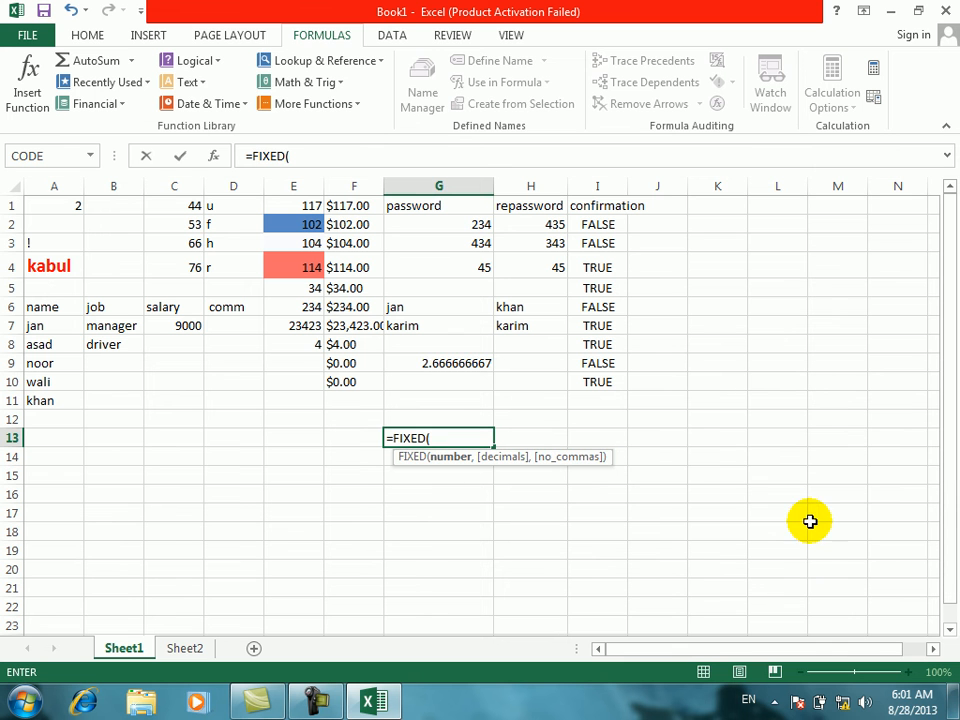
left_click(419, 361)
key("Return")
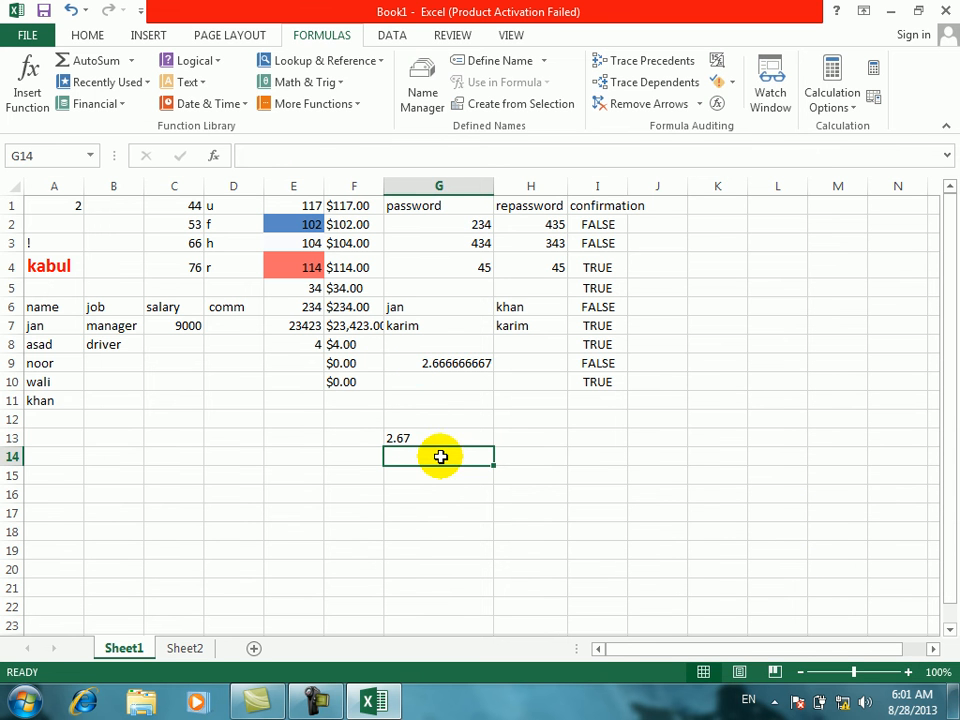
Step: Enter 9.34 in cell L6 as a second number for rounding
left_click(765, 309)
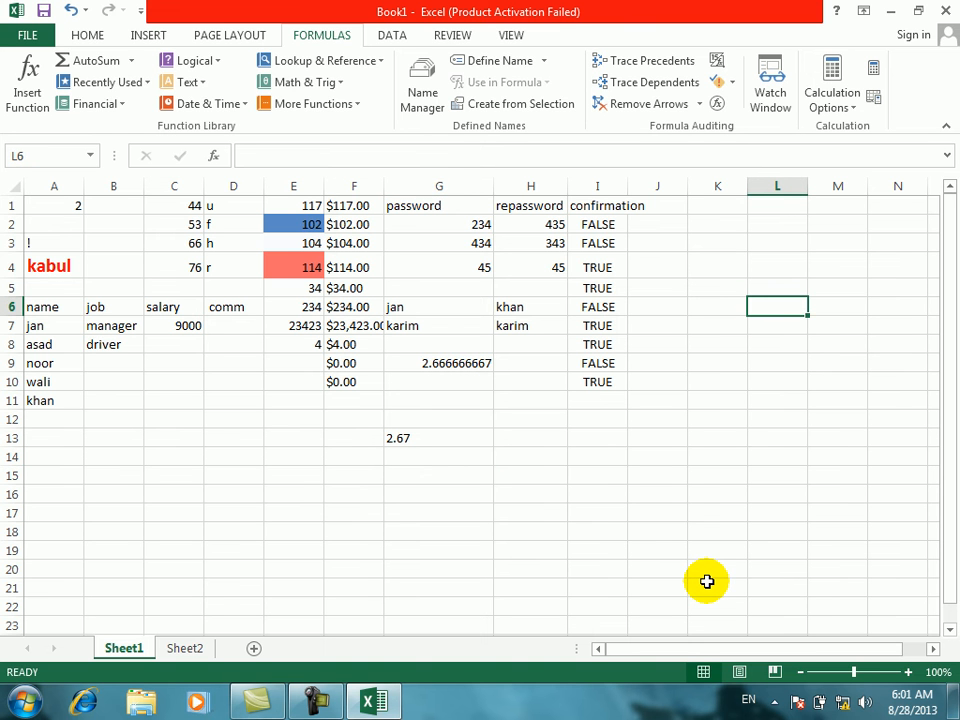
type("9.34")
key("Return")
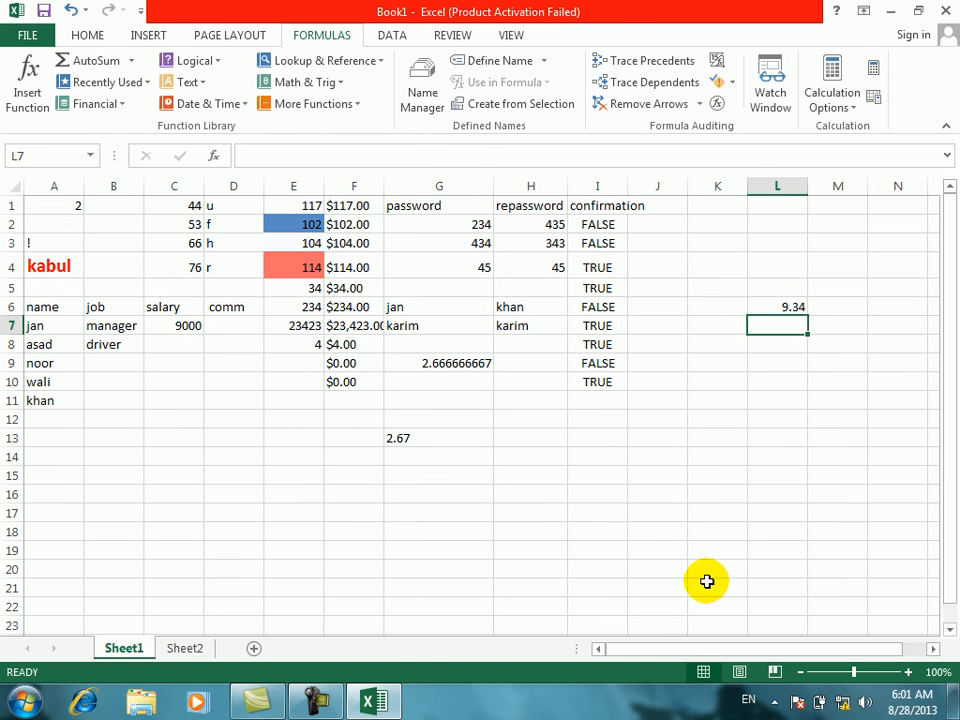
Step: Enter the formula =FIXED(L6) in cell L7
type("=fi")
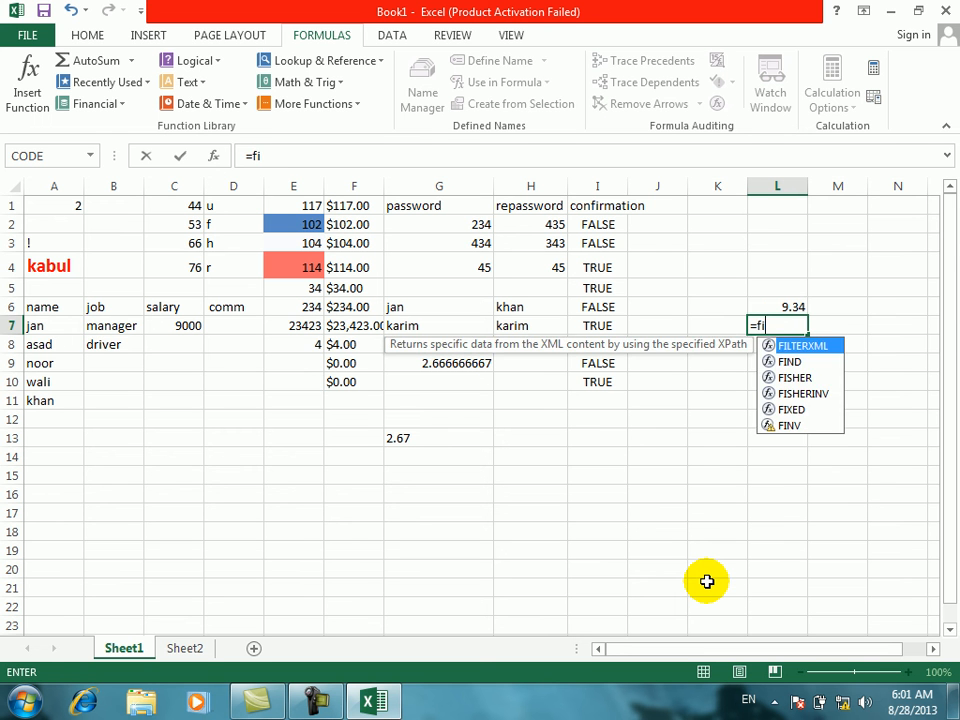
type("x")
key("Tab")
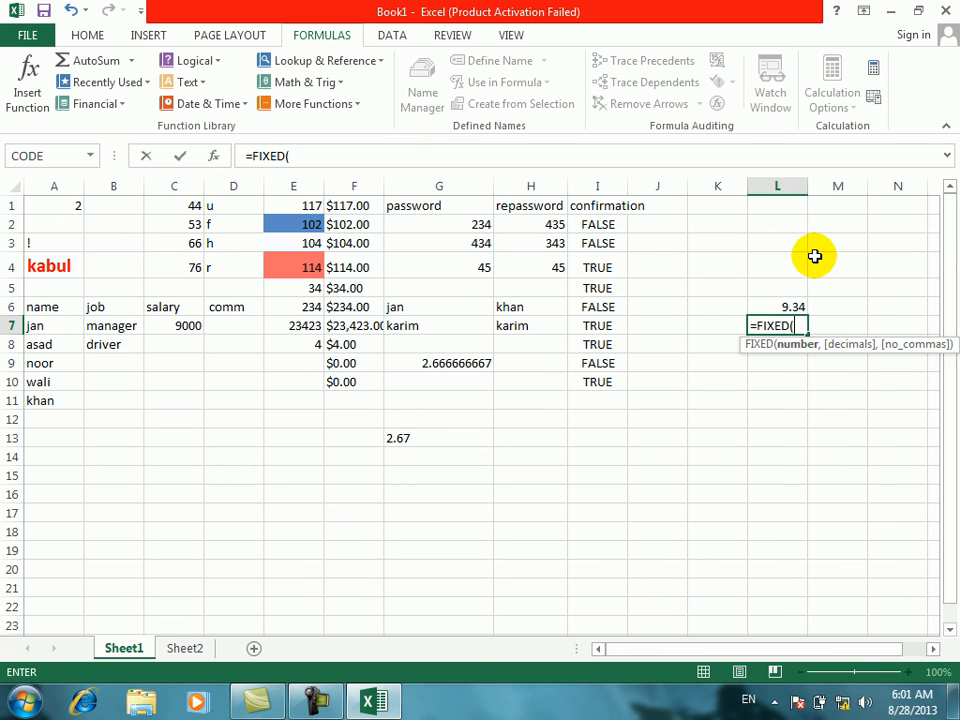
left_click(779, 305)
key("Return")
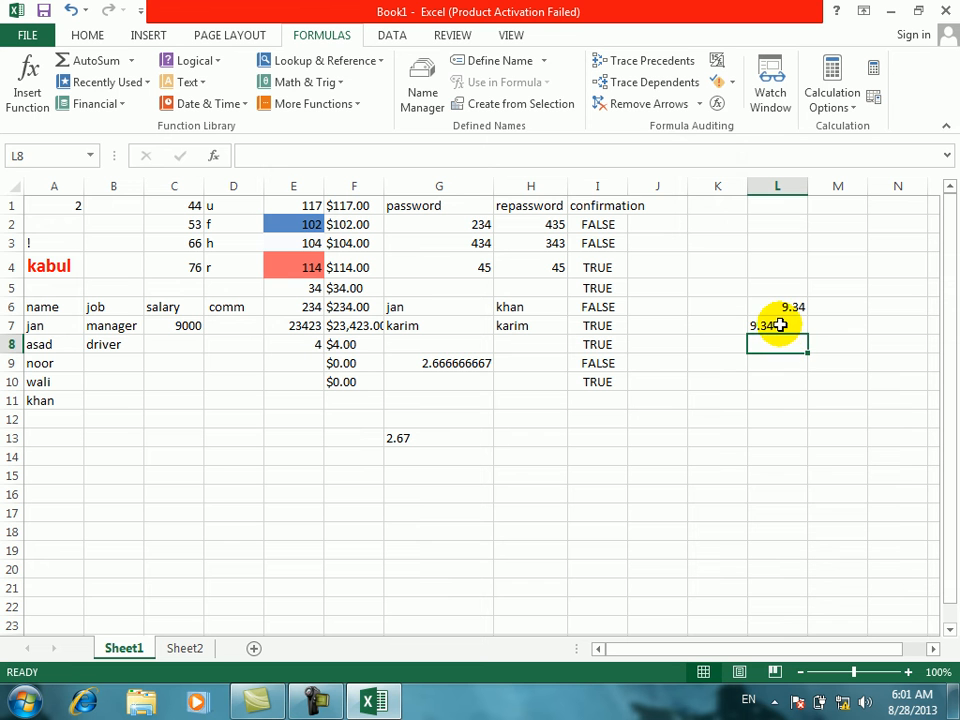
Step: Compare the contents of L7 with the original number in L6
left_click(779, 324)
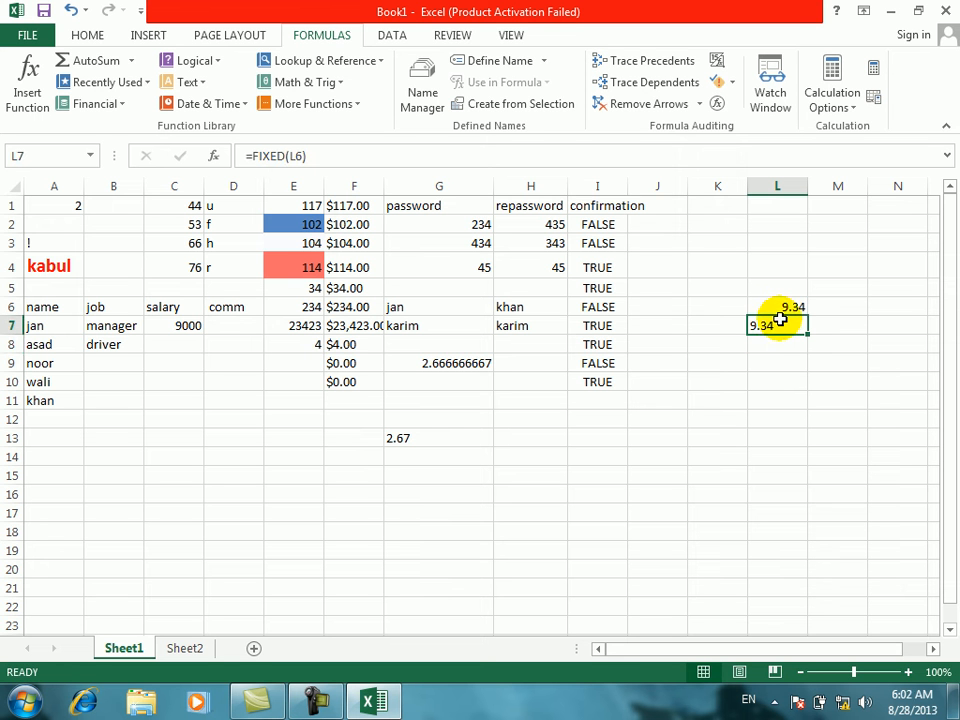
left_click(779, 307)
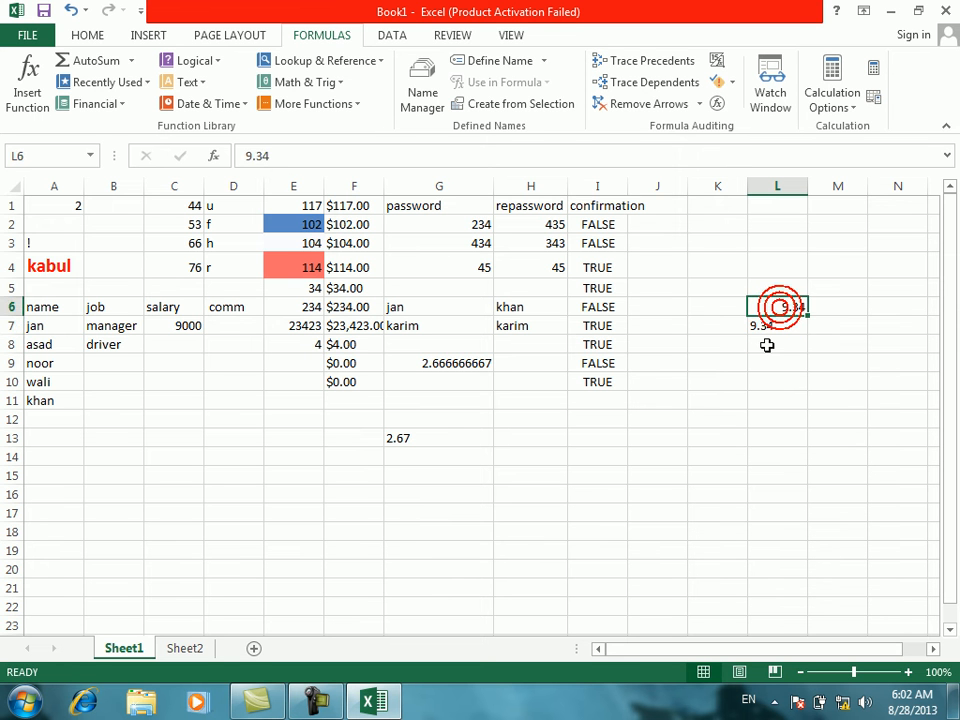
left_click(763, 326)
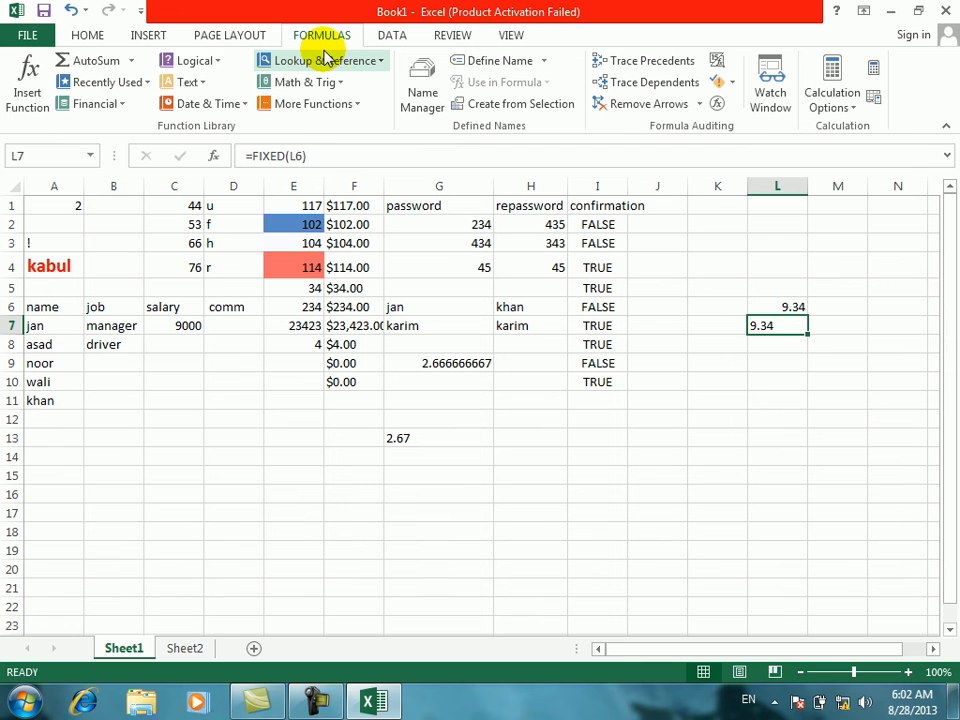
left_click(87, 35)
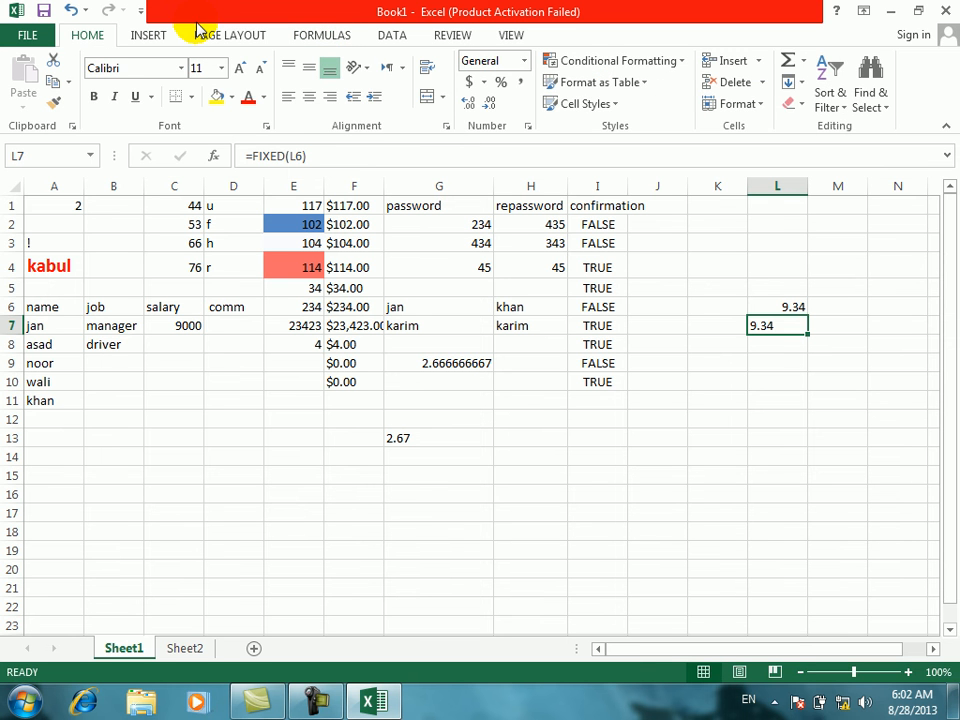
left_click(316, 35)
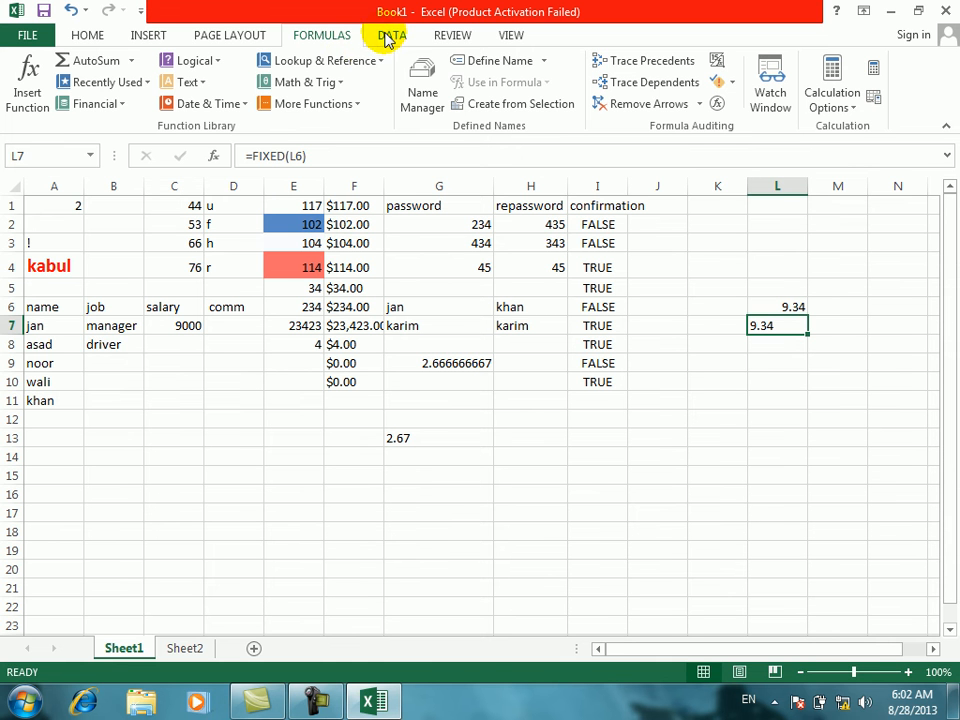
Step: Review the arguments and description of the FIXED function for cell K9 without inserting it
left_click(711, 360)
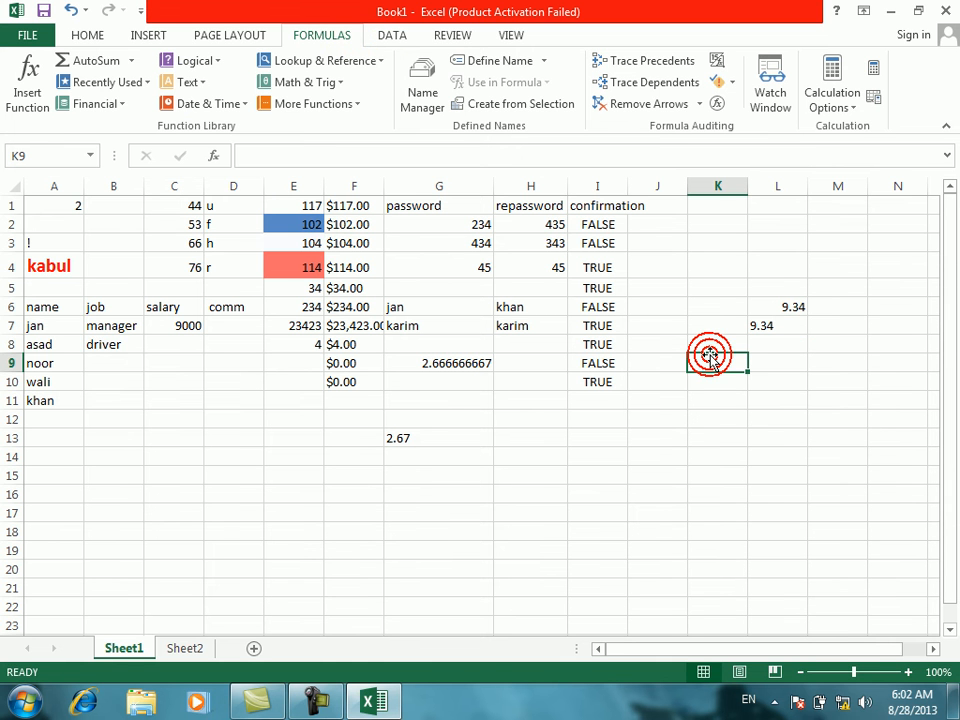
left_click(210, 83)
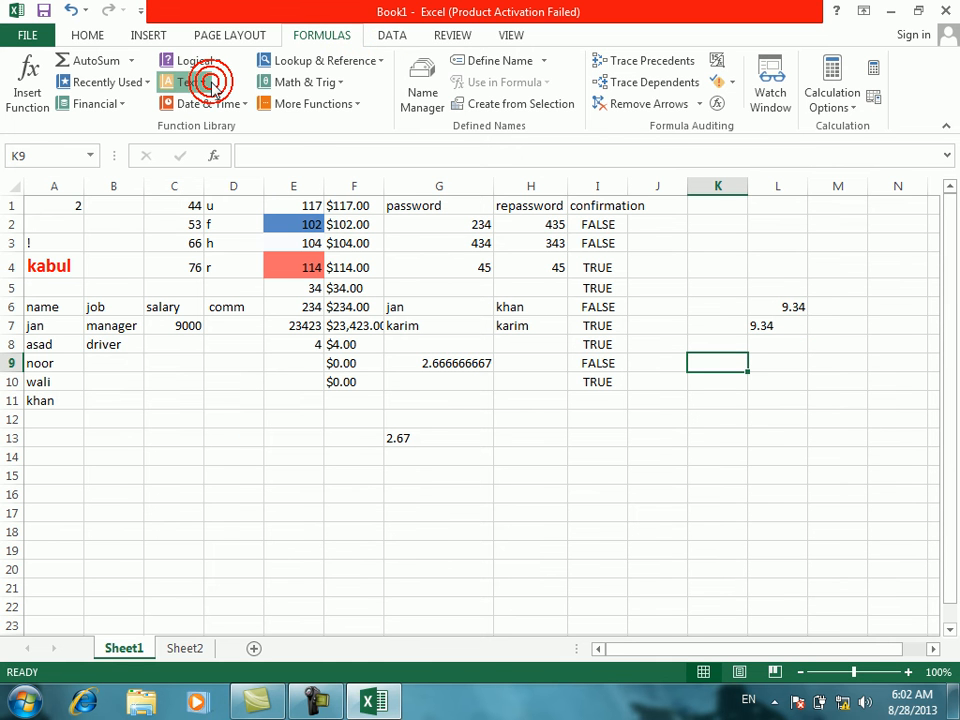
left_click(240, 287)
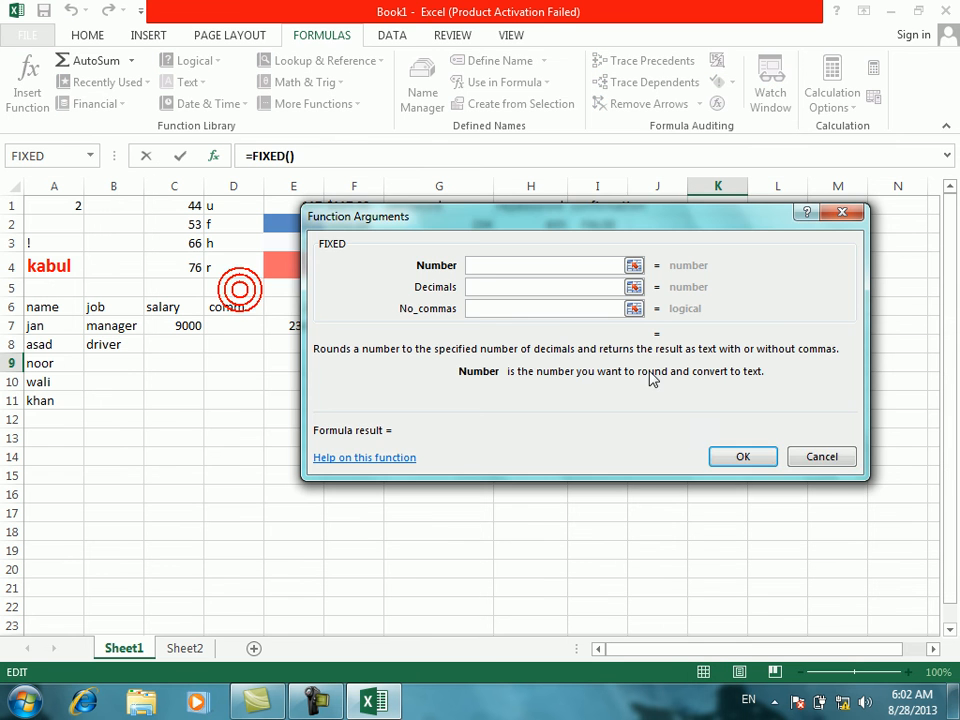
left_click(838, 454)
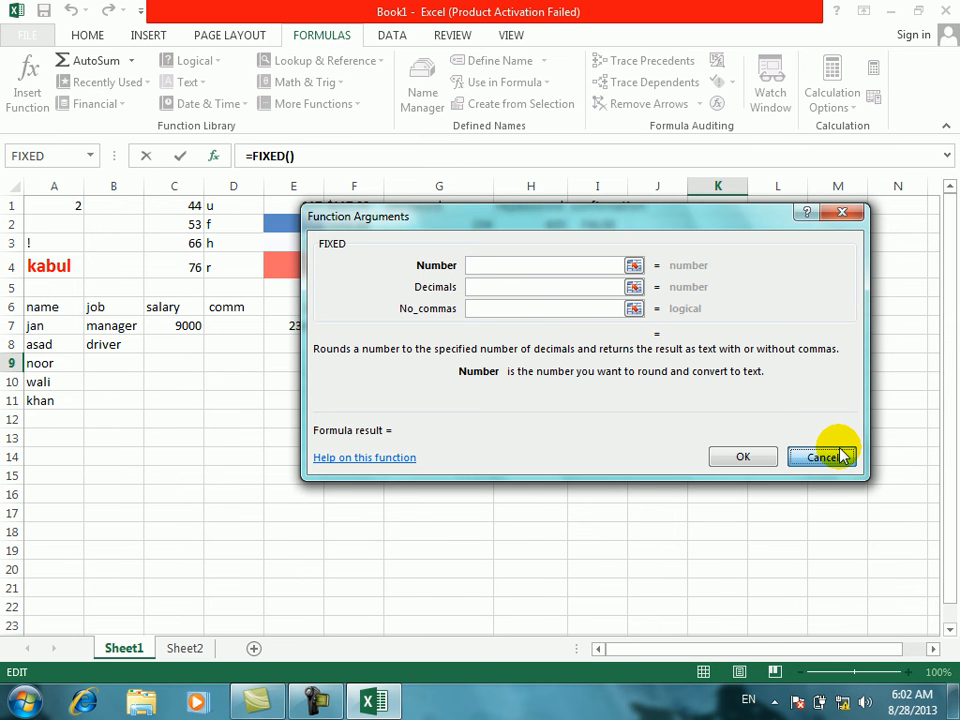
left_click(840, 456)
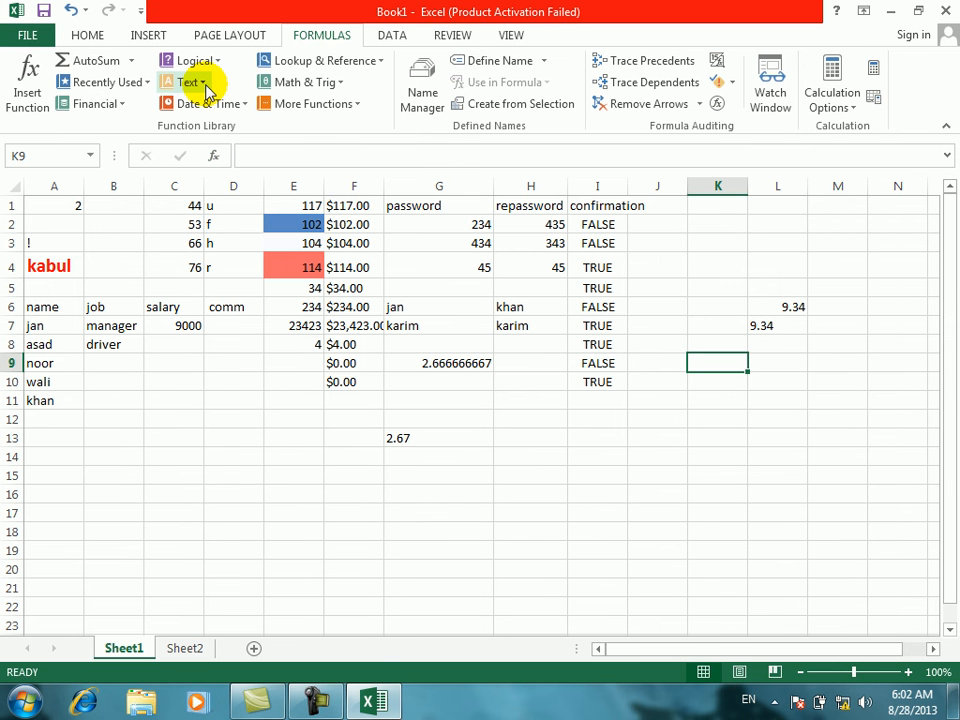
Step: Open Excel Help from the text function list and bring up the Excel functions (by category) article
left_click(205, 84)
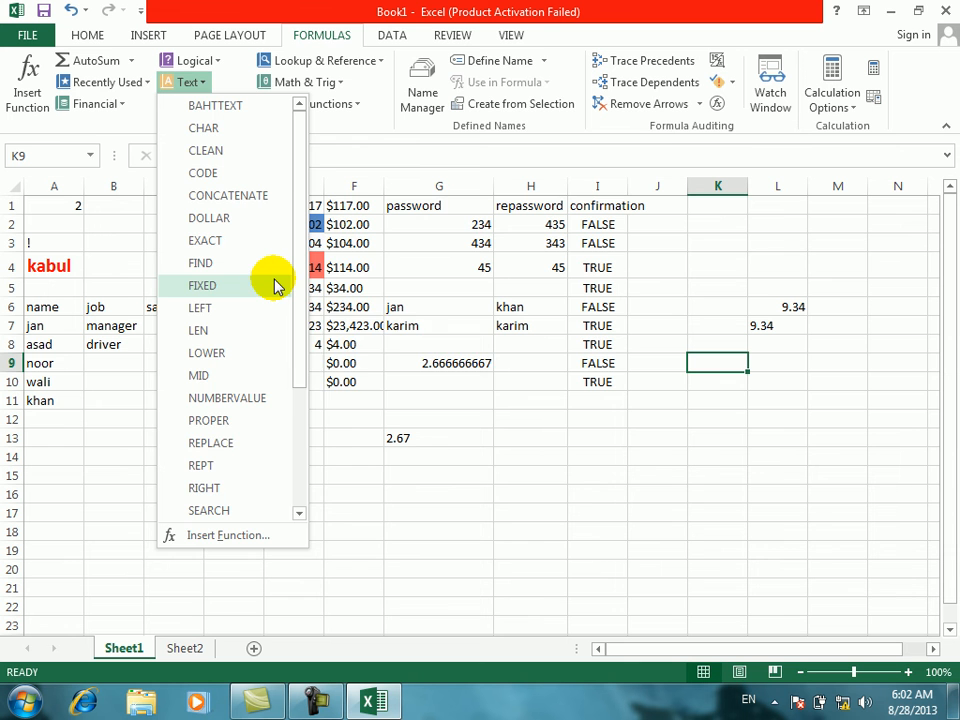
mouse_move(275, 287)
left_click(341, 392)
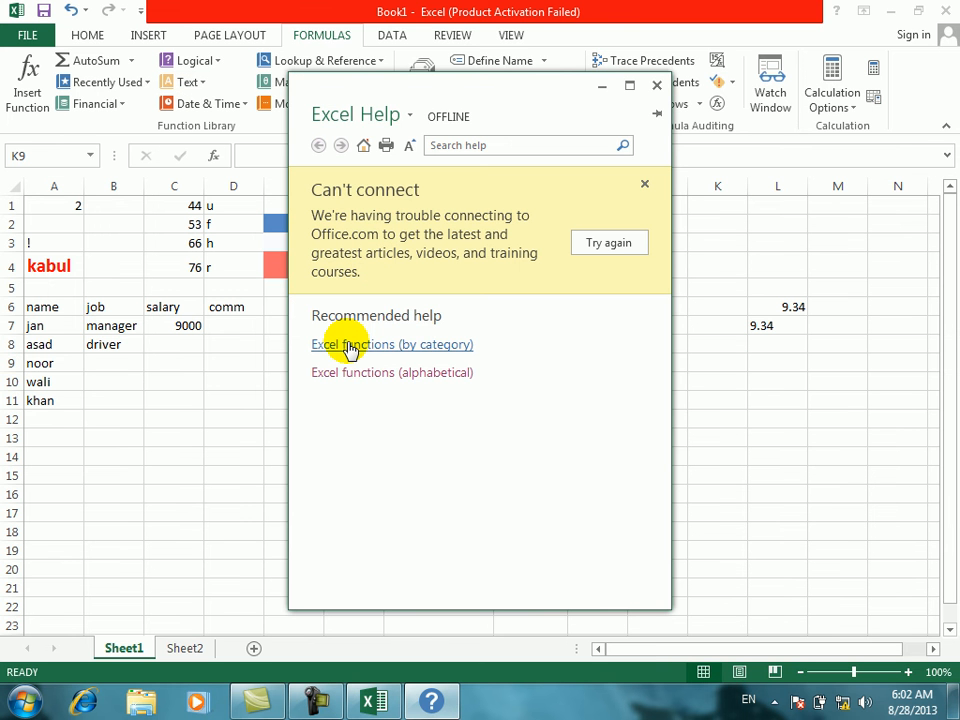
left_click(347, 348)
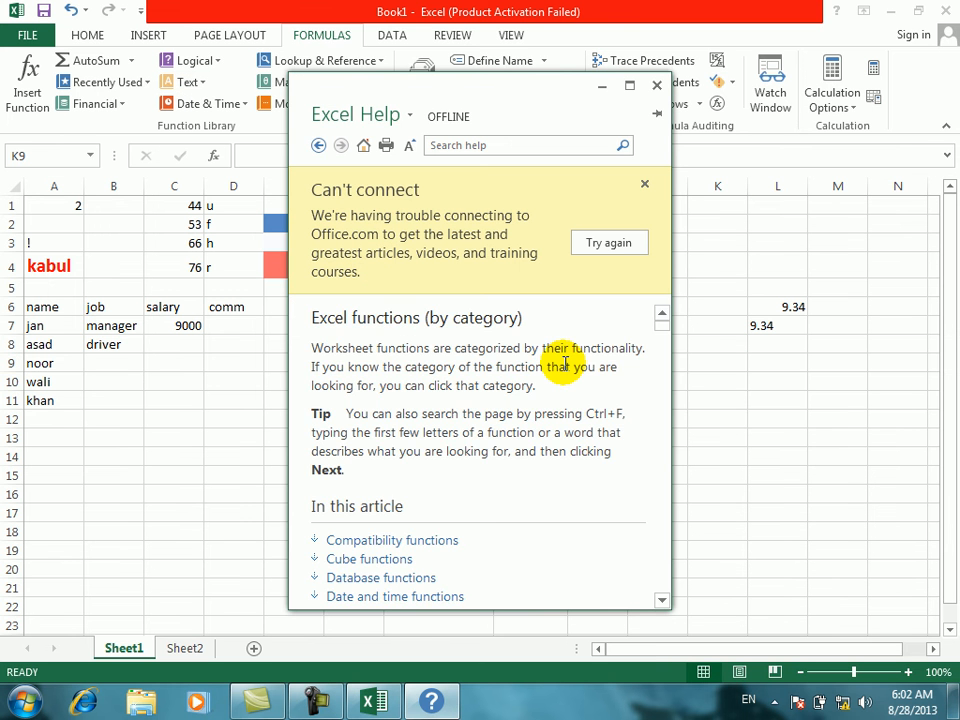
Step: Examine the help article's function tables from the compatibility functions through the cube and database functions
left_click(661, 599)
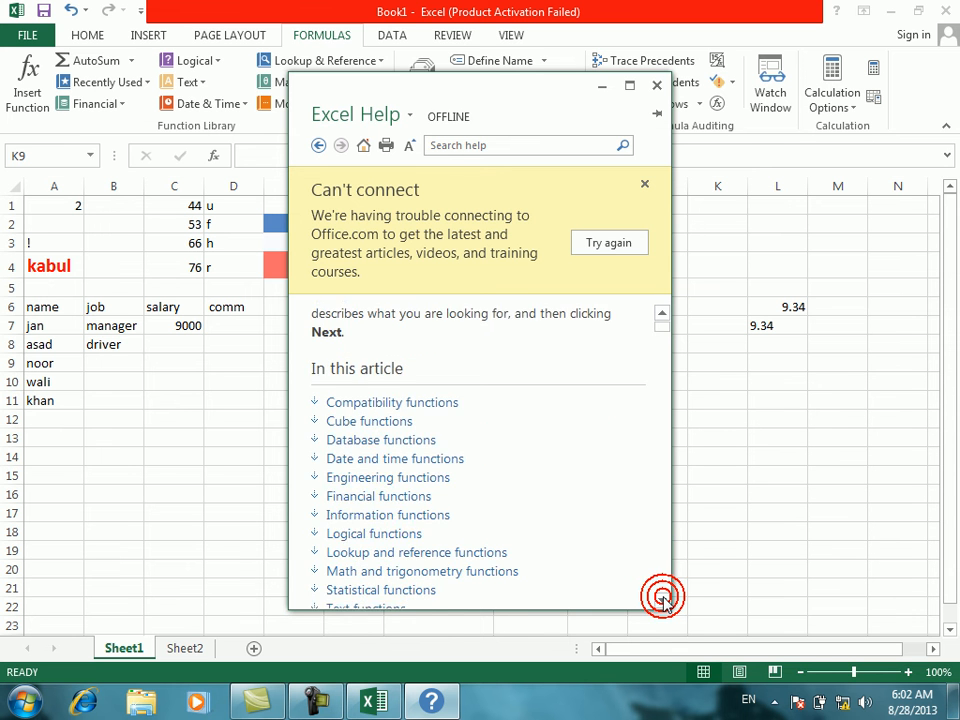
left_click(661, 599)
left_click(661, 599)
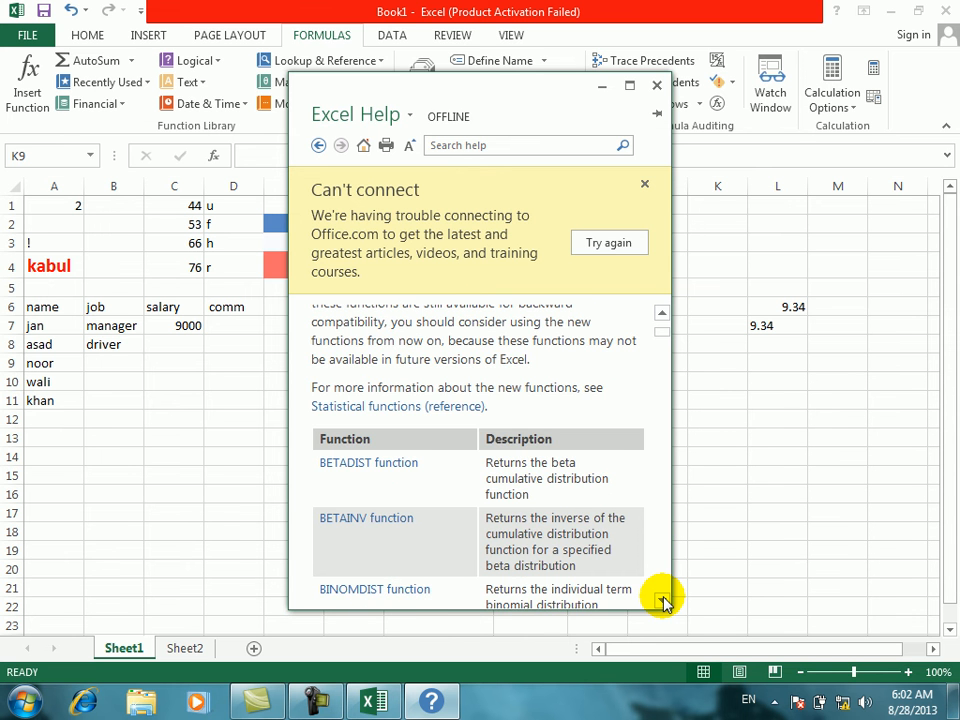
left_click(661, 599)
left_click(661, 599)
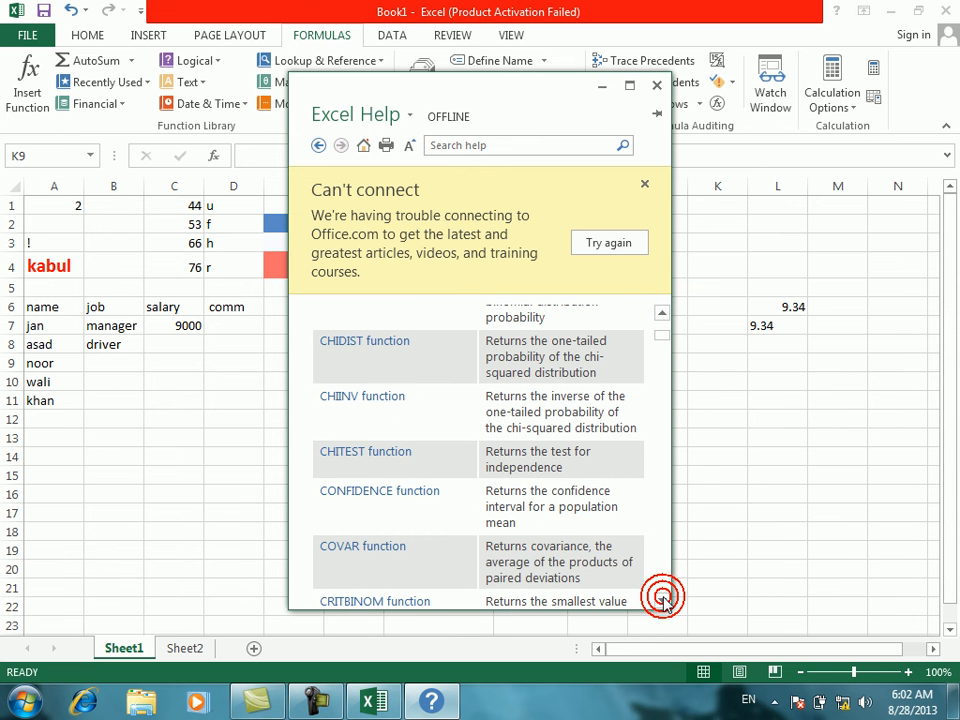
left_click(661, 599)
left_click(661, 599)
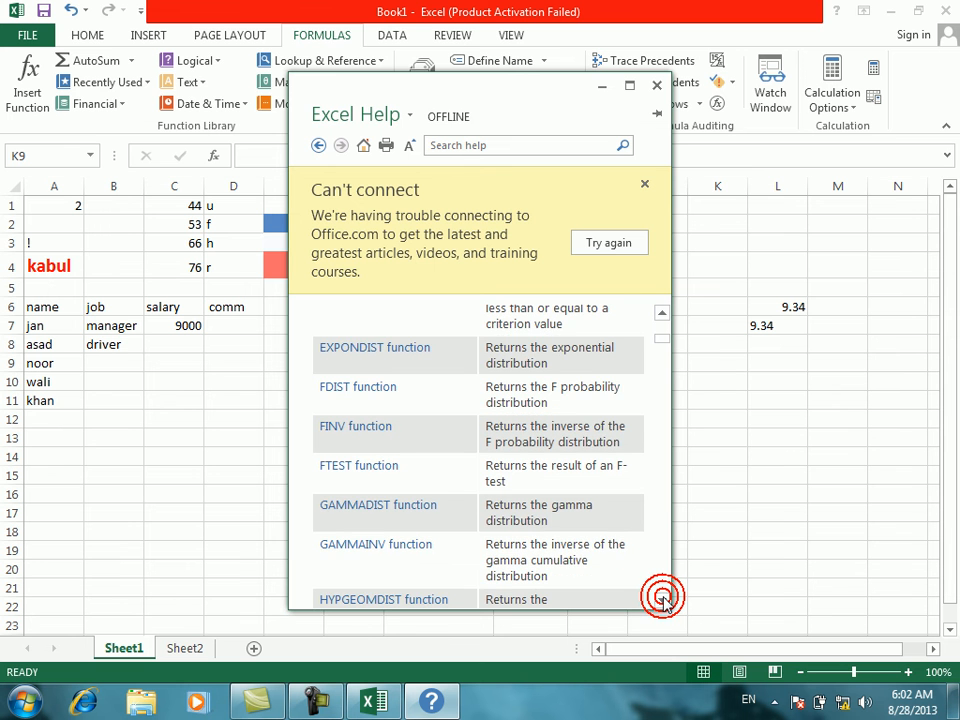
left_click(661, 599)
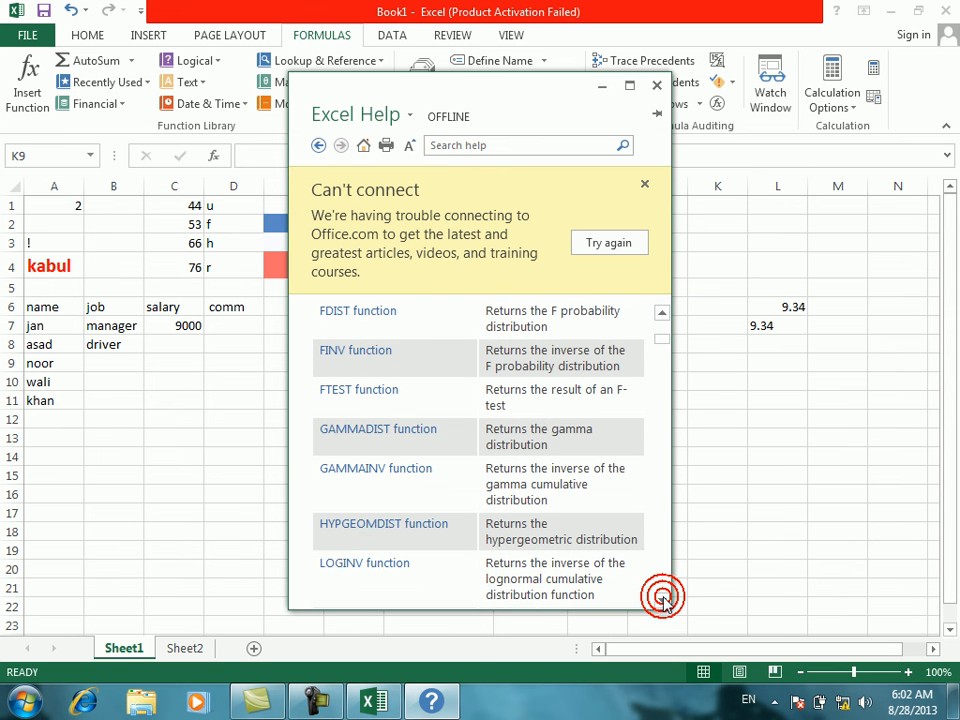
left_click(661, 599)
left_click(661, 599)
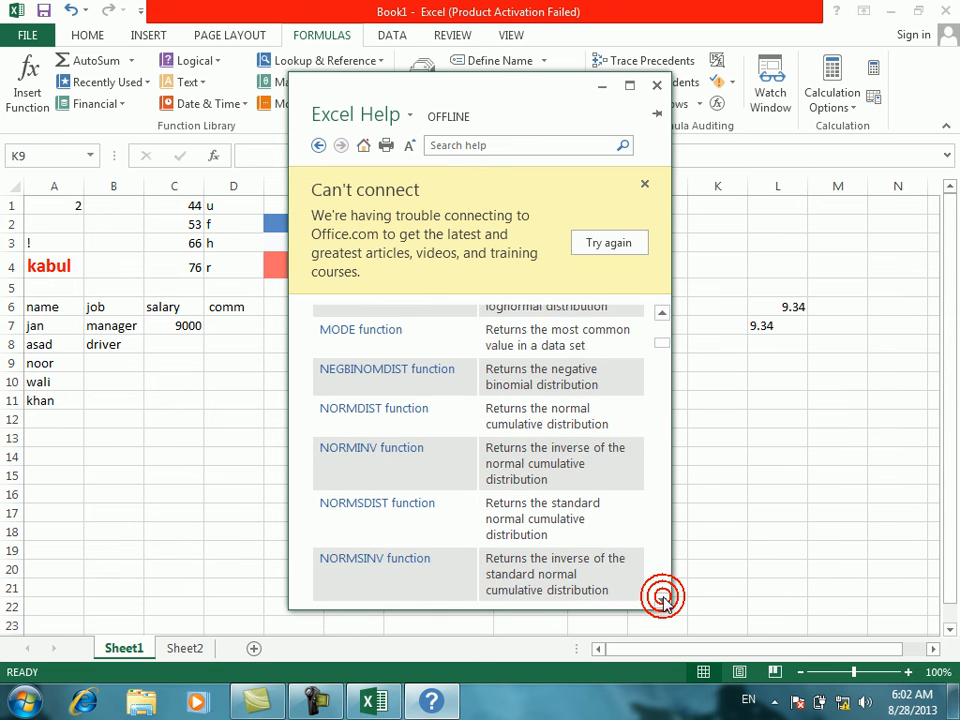
left_click(661, 599)
left_click(661, 599)
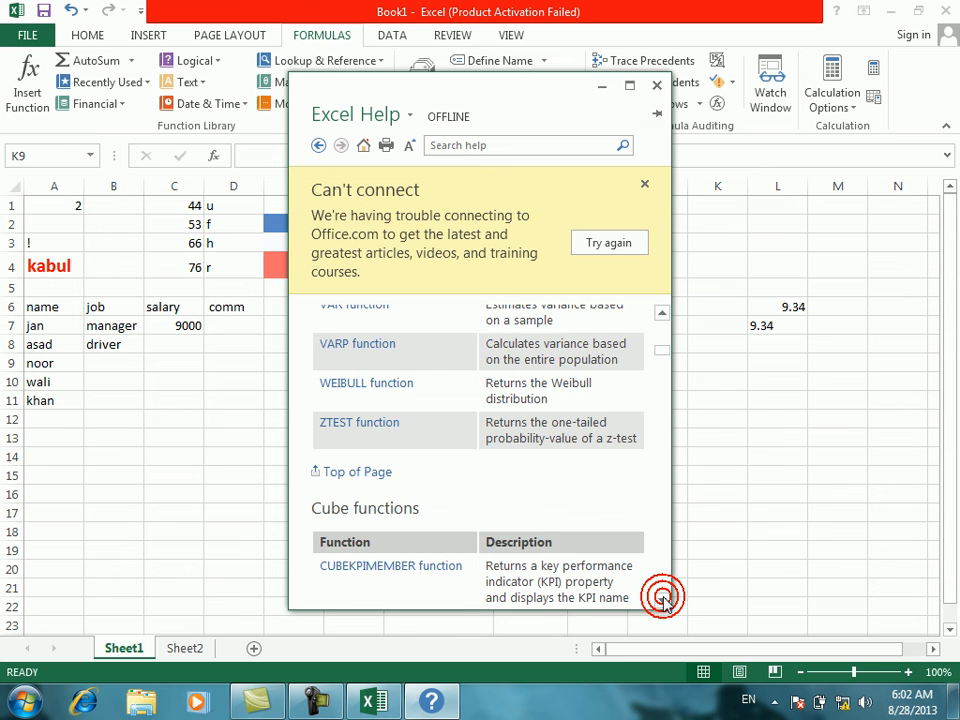
left_click(661, 599)
left_click(661, 599)
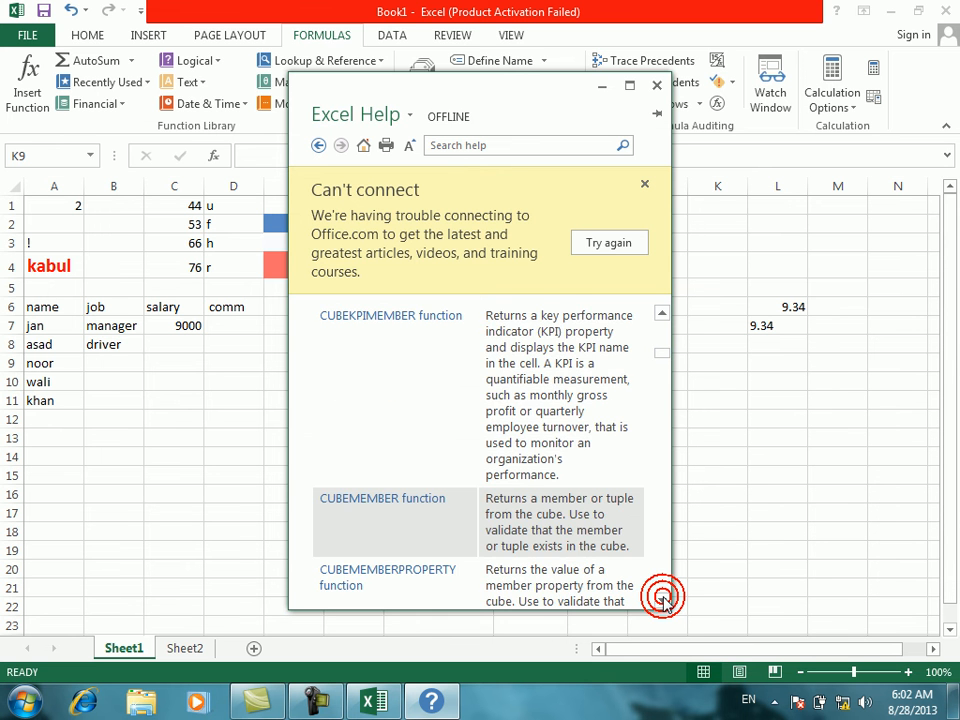
left_click(661, 599)
left_click(661, 599)
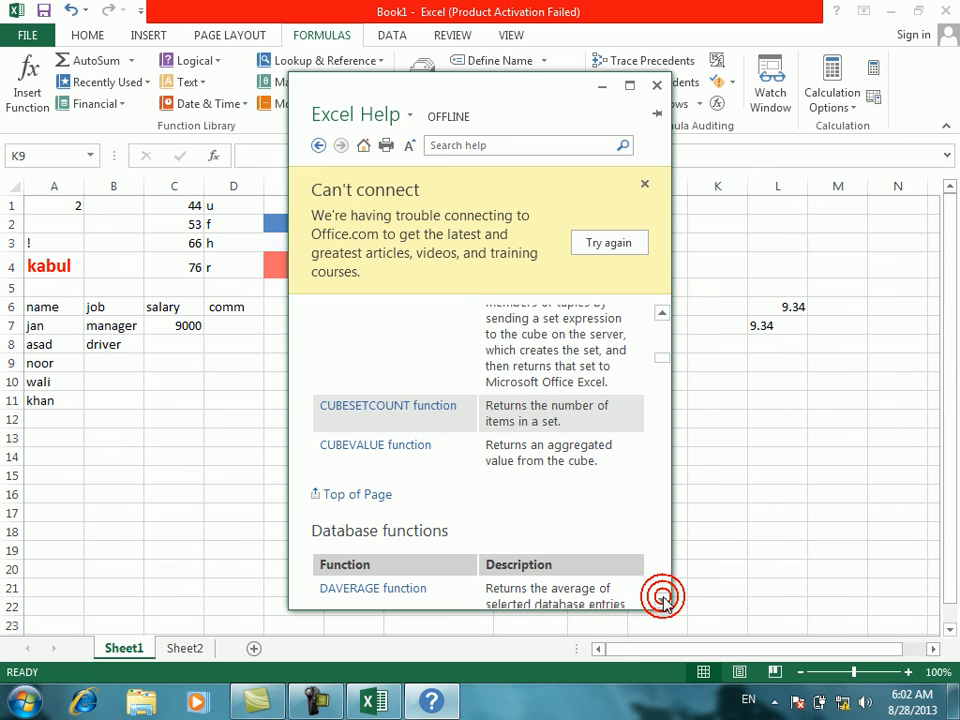
left_click(662, 600)
left_click(586, 445)
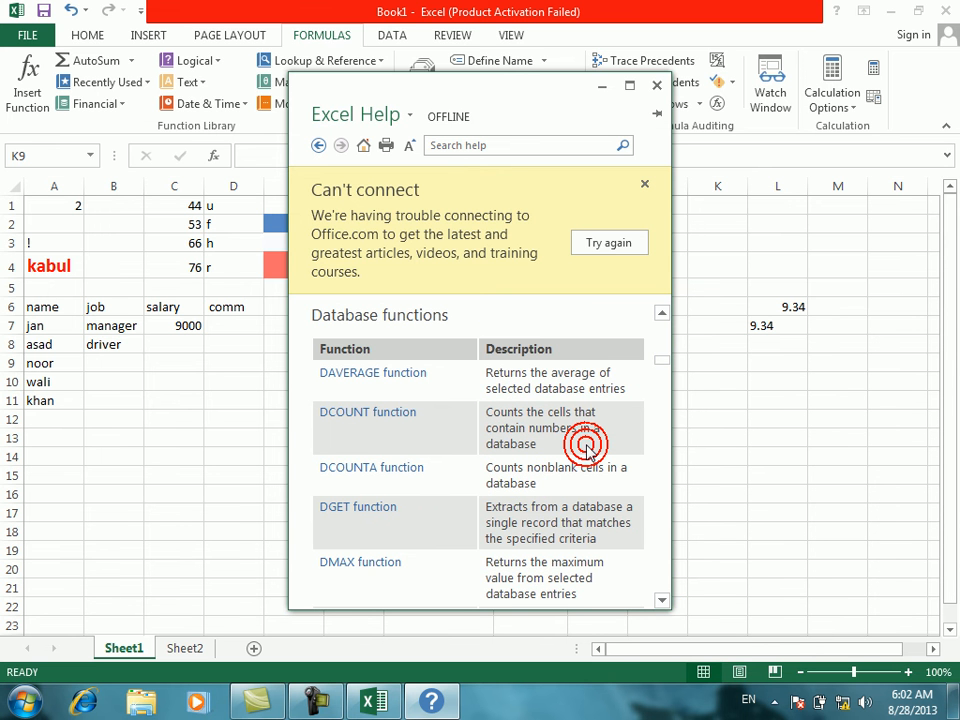
Step: Examine the Excel functions (by category) article again from its beginning through the table of compatibility functions
left_click_drag(662, 360, 662, 287)
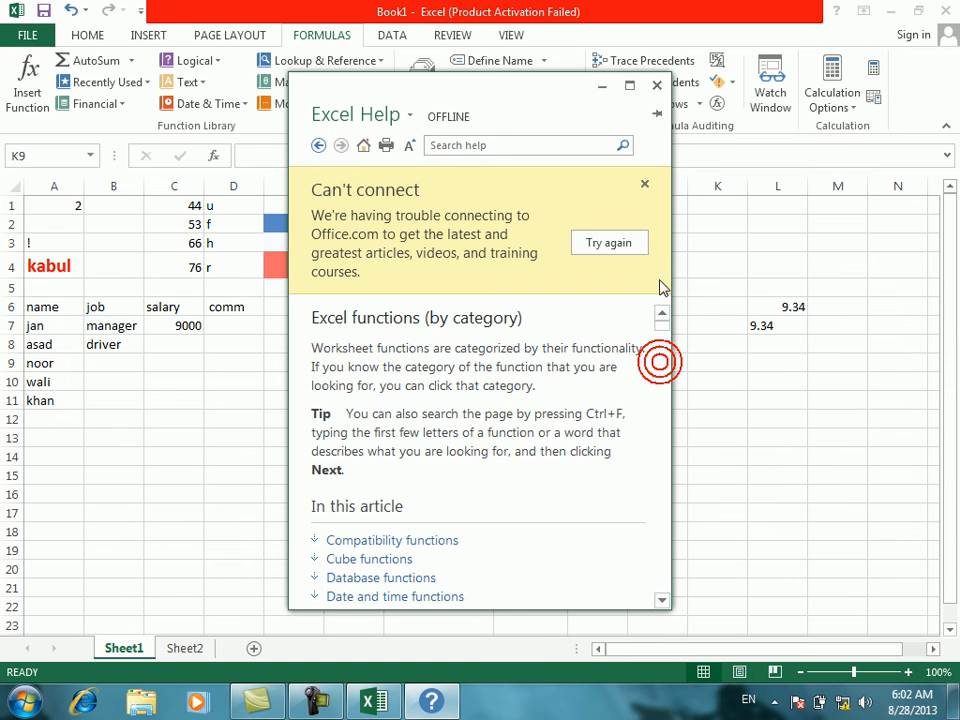
left_click(673, 585)
left_click(660, 603)
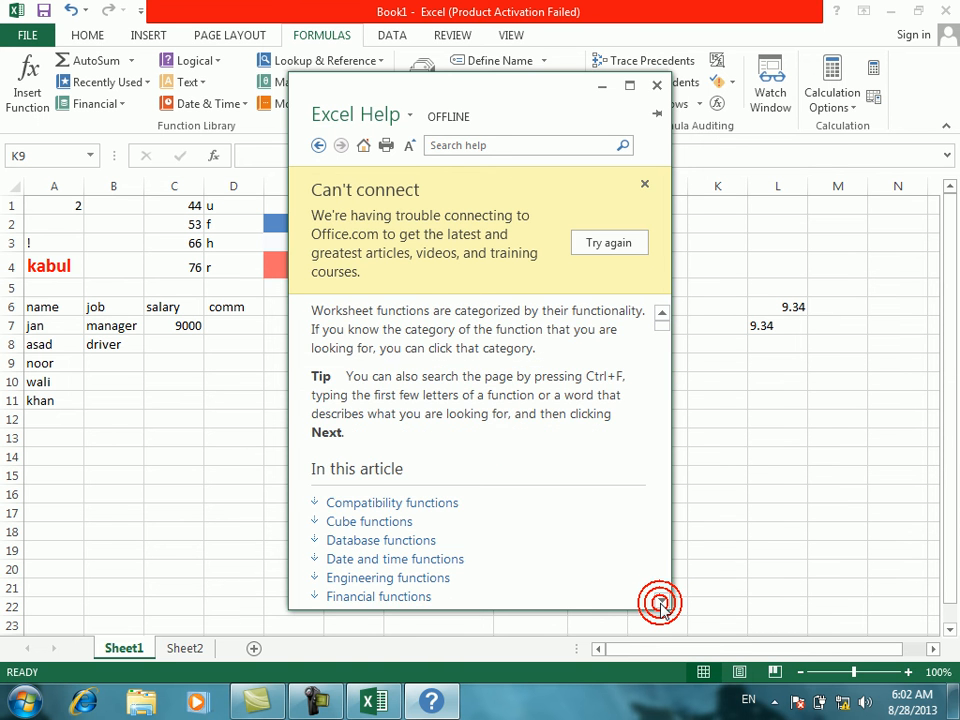
left_click(660, 603)
left_click(660, 603)
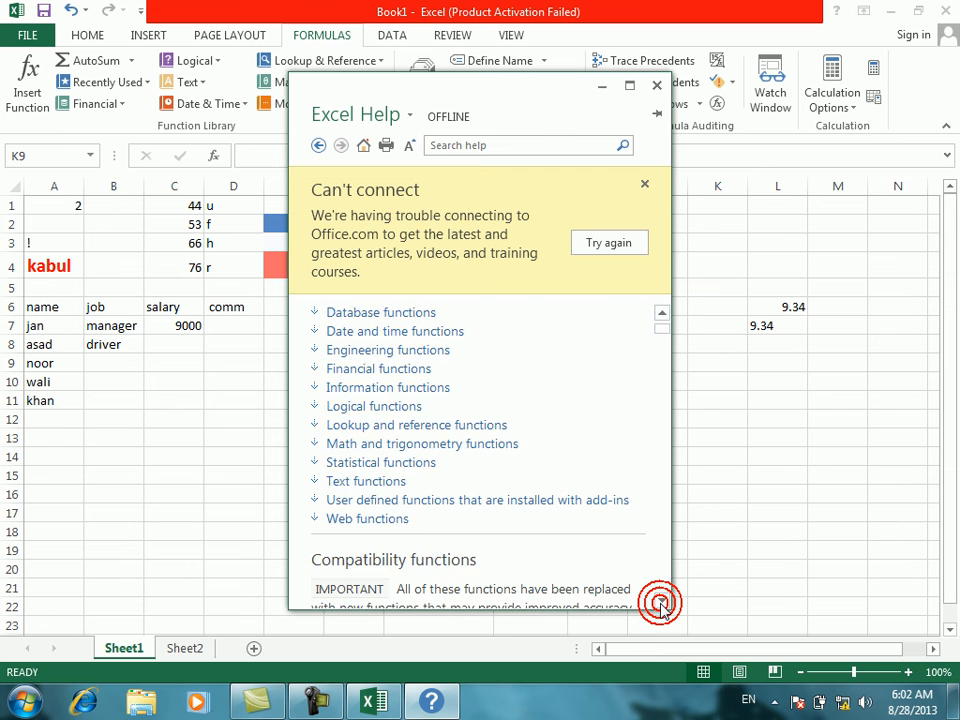
left_click(660, 603)
left_click(660, 603)
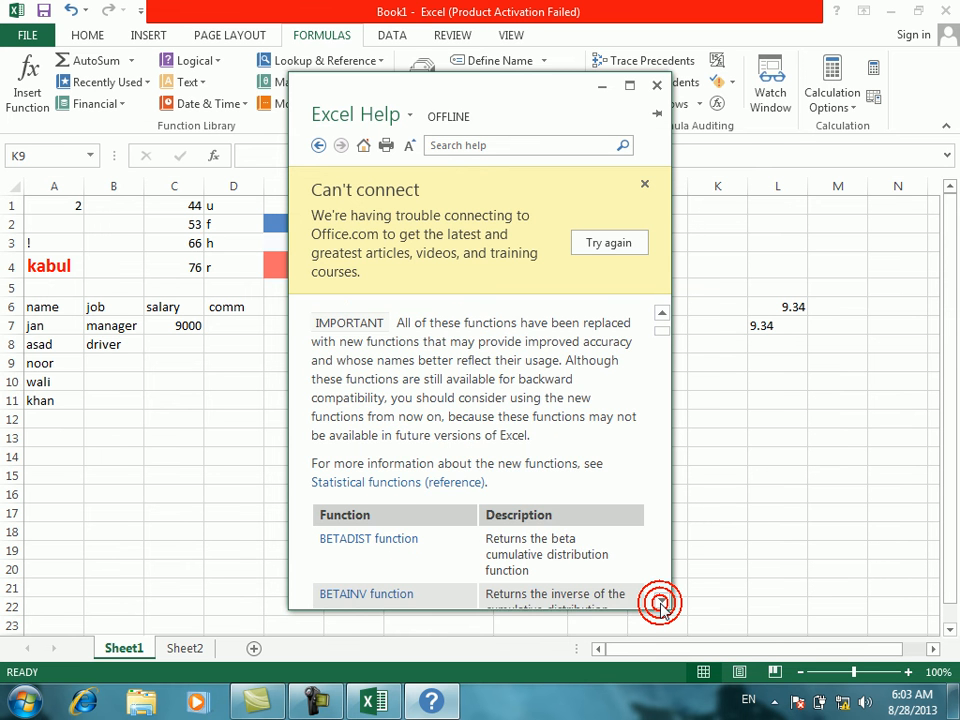
left_click(660, 603)
left_click(660, 603)
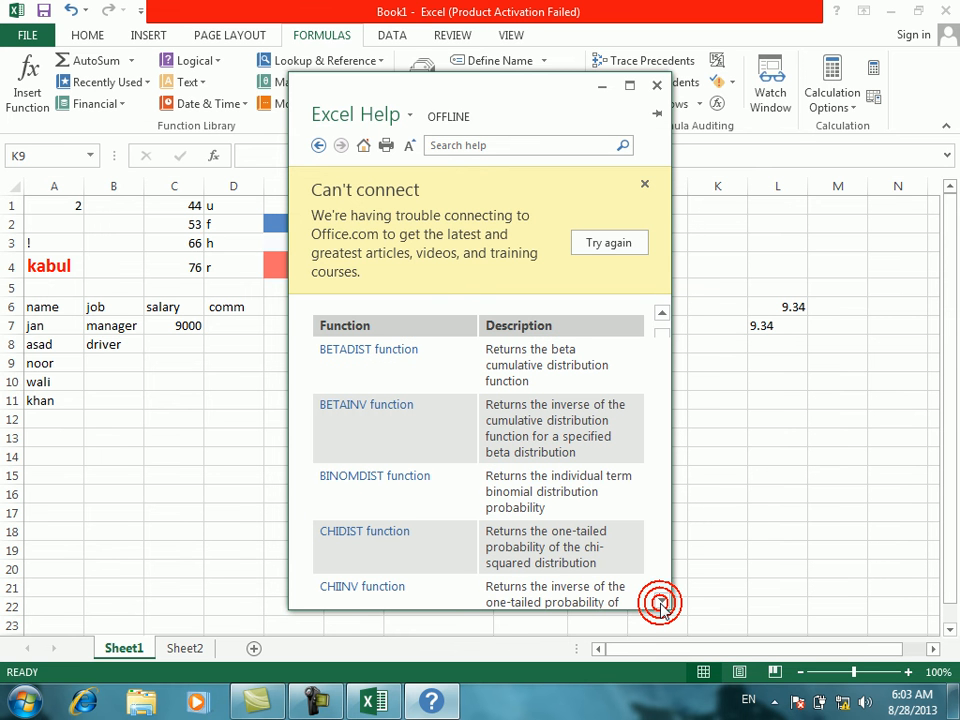
left_click(661, 603)
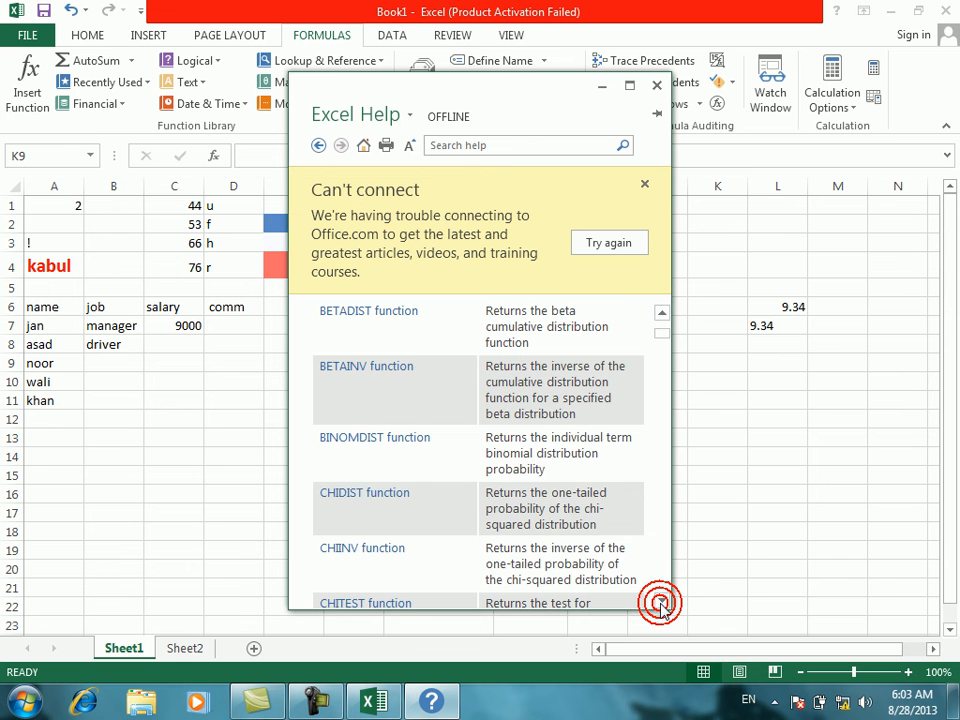
left_click(660, 603)
left_click(660, 603)
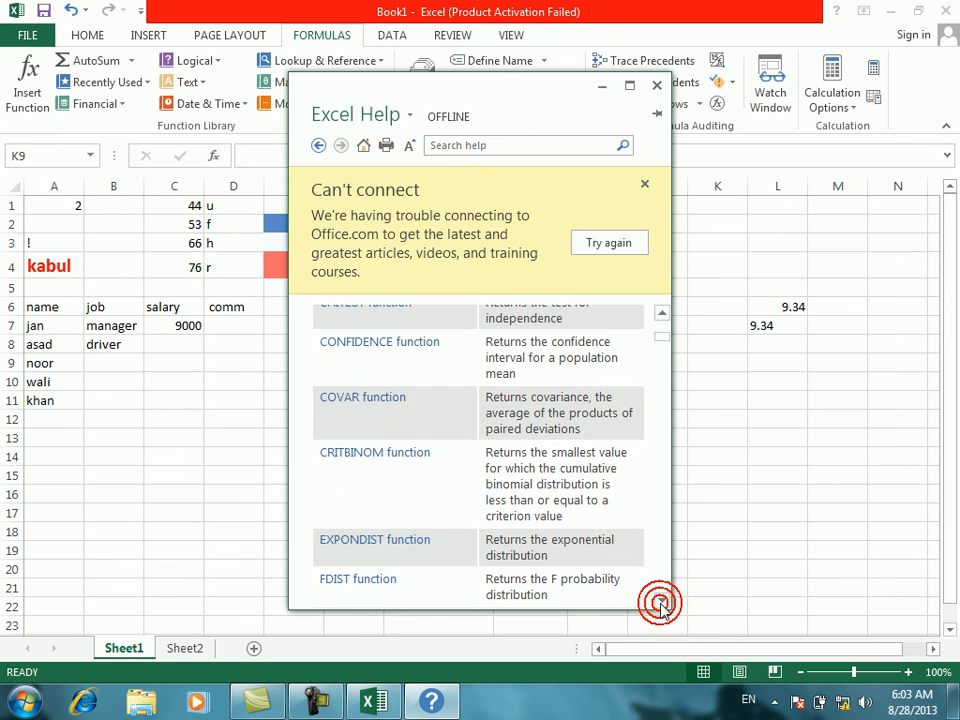
left_click(660, 603)
left_click(660, 603)
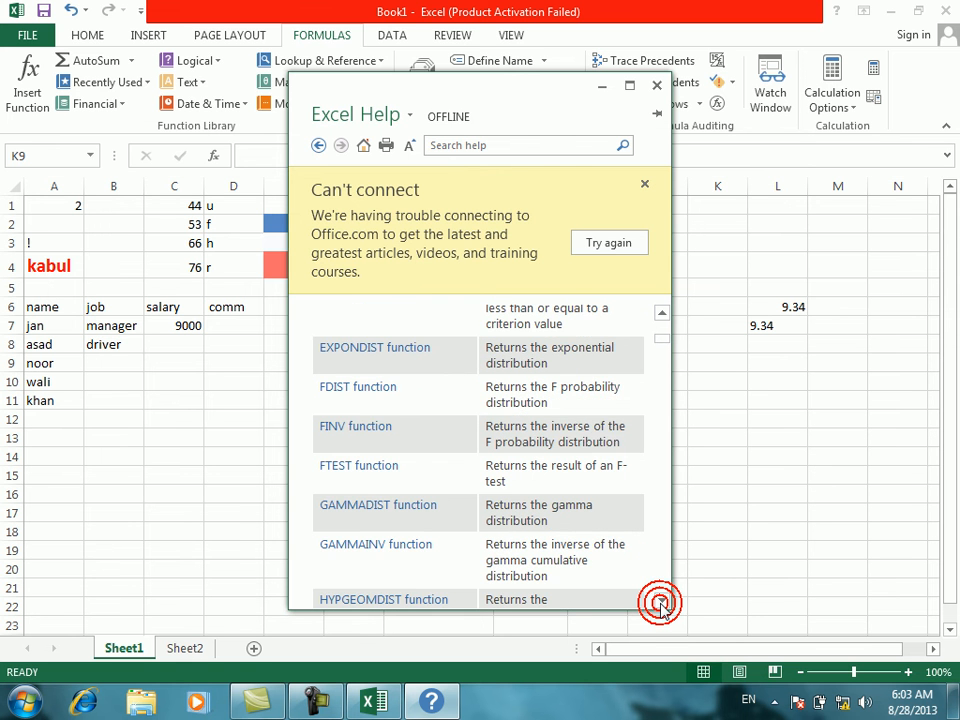
left_click(660, 603)
Step: Search Excel Help for "fixed" and open the FIXED function article
left_click(540, 148)
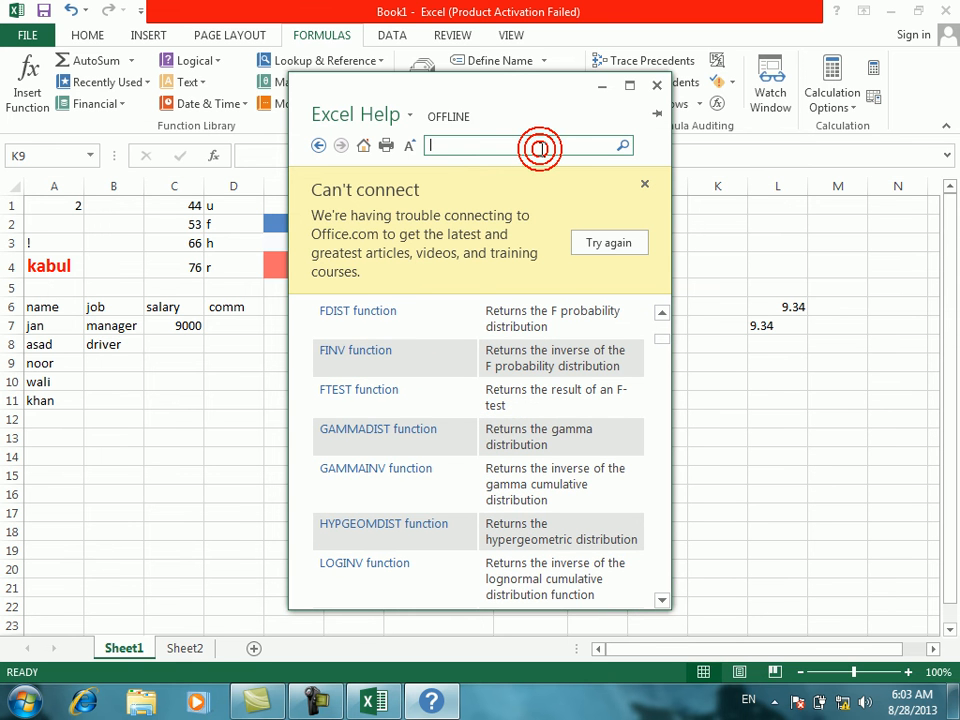
type("d")
key("BackSpace")
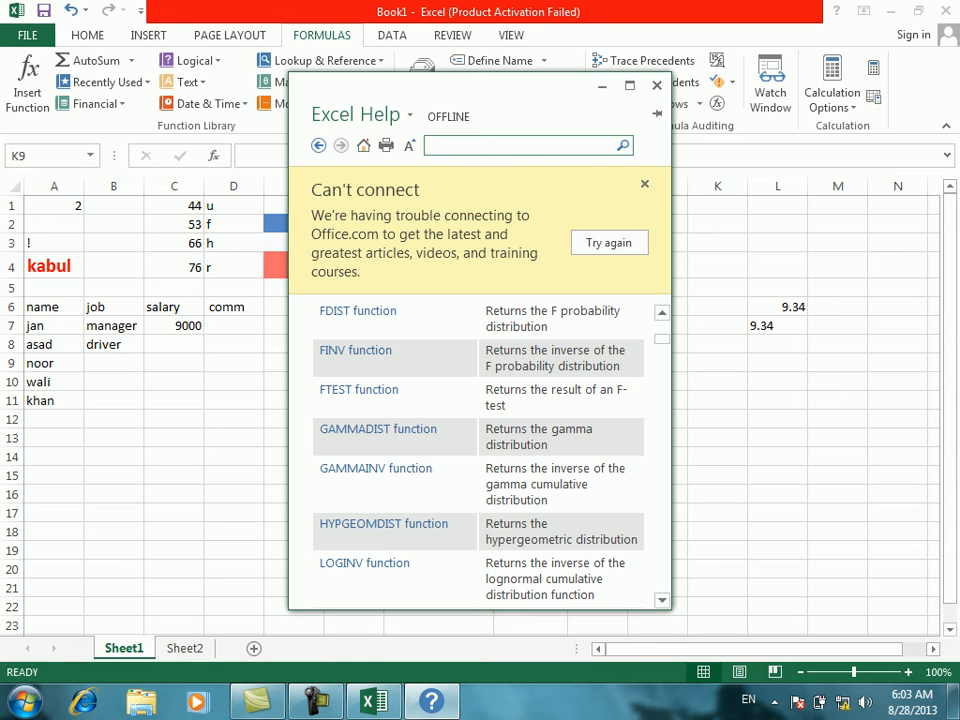
type("fixed")
key("Return")
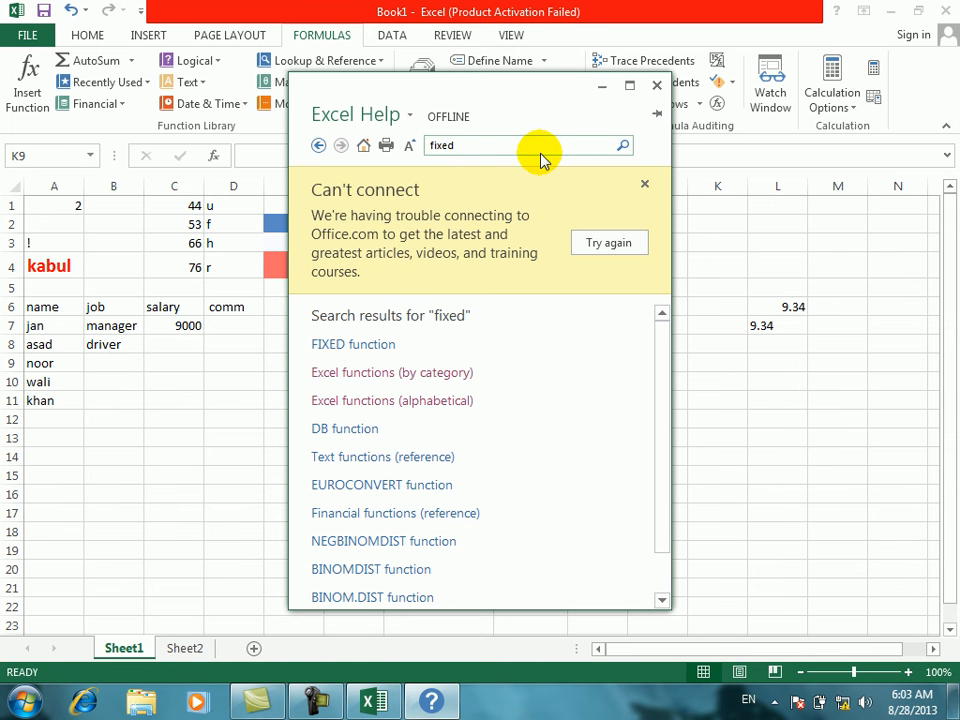
left_click(360, 345)
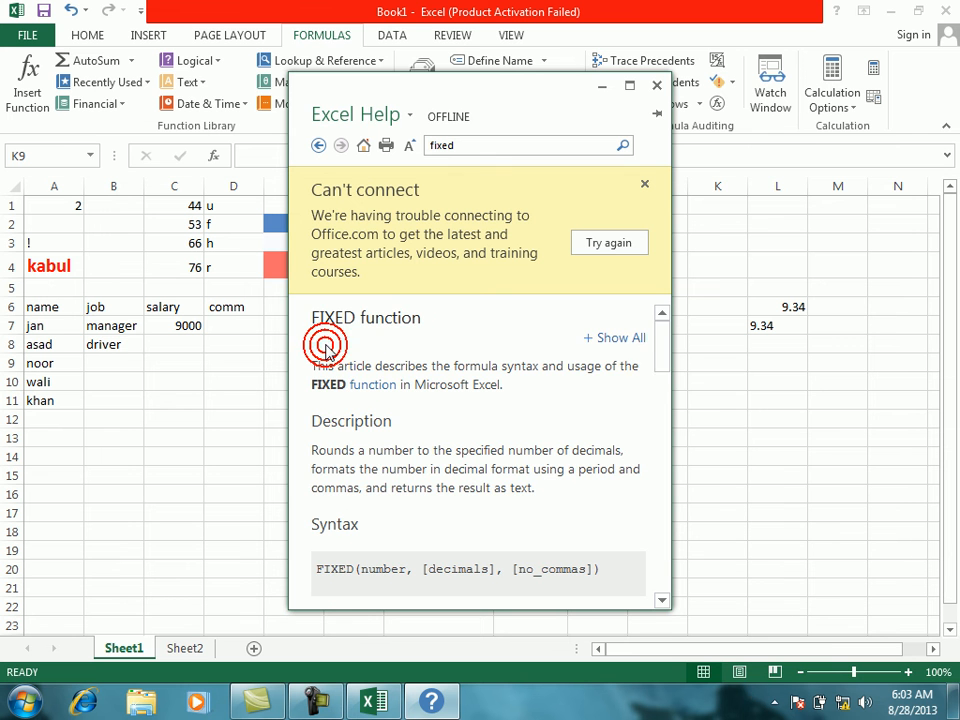
Step: Read the FIXED function article down to its example formulas, and close Excel Help
left_click(661, 343)
left_click_drag(661, 343, 663, 420)
left_click_drag(666, 461, 668, 511)
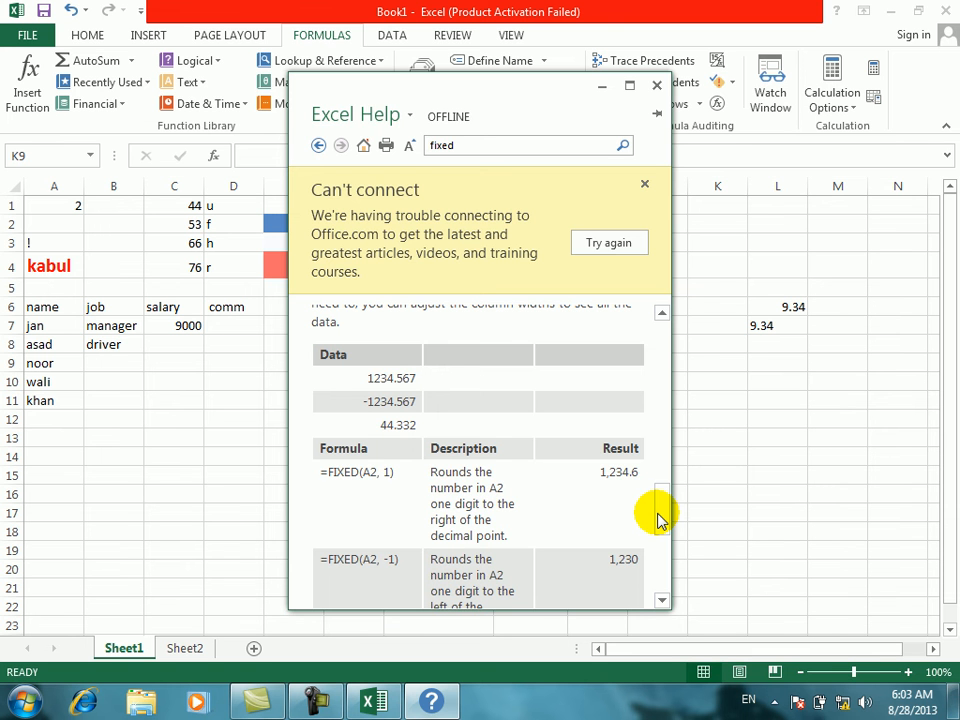
left_click(654, 88)
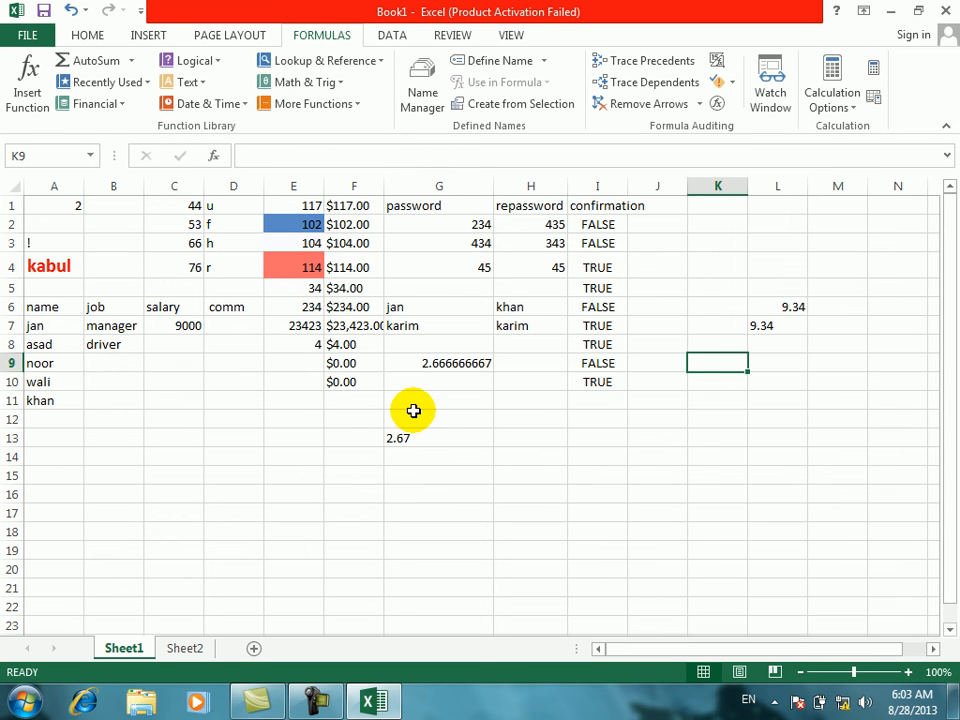
left_click(150, 413)
left_click(153, 370)
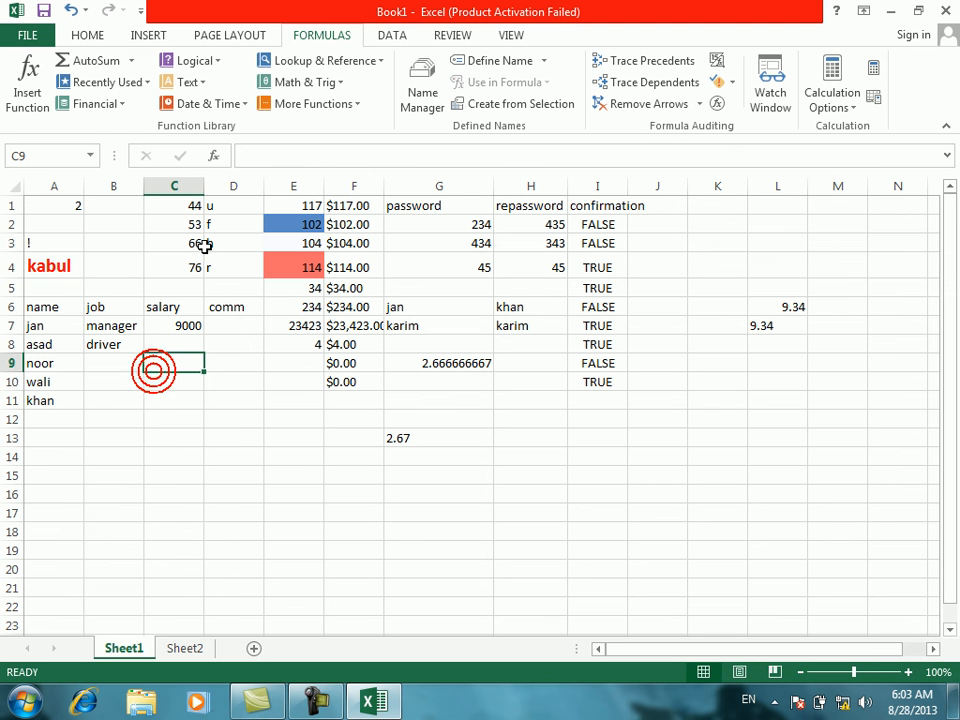
left_click(200, 84)
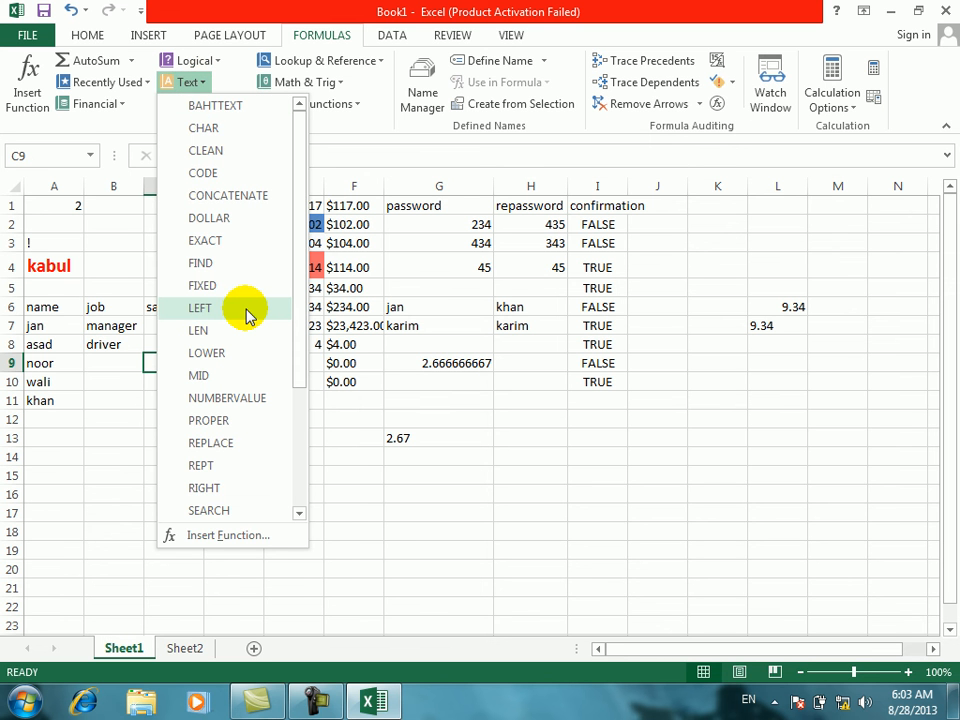
left_click(417, 453)
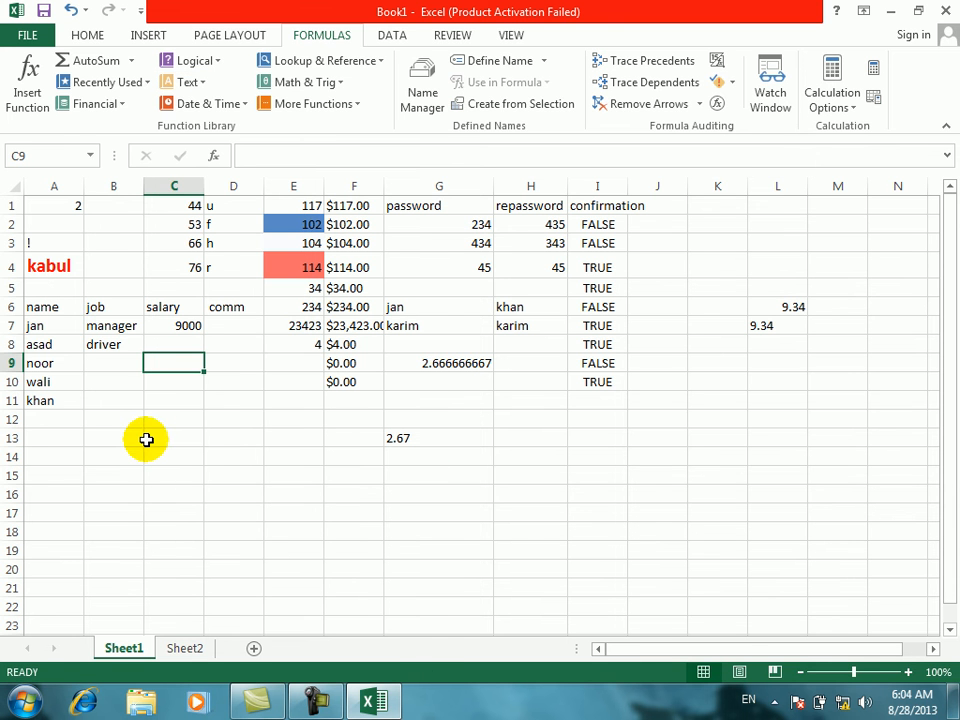
Step: Enter the text Afghanistan in cell A13
left_click(54, 432)
type("A")
left_click(420, 664)
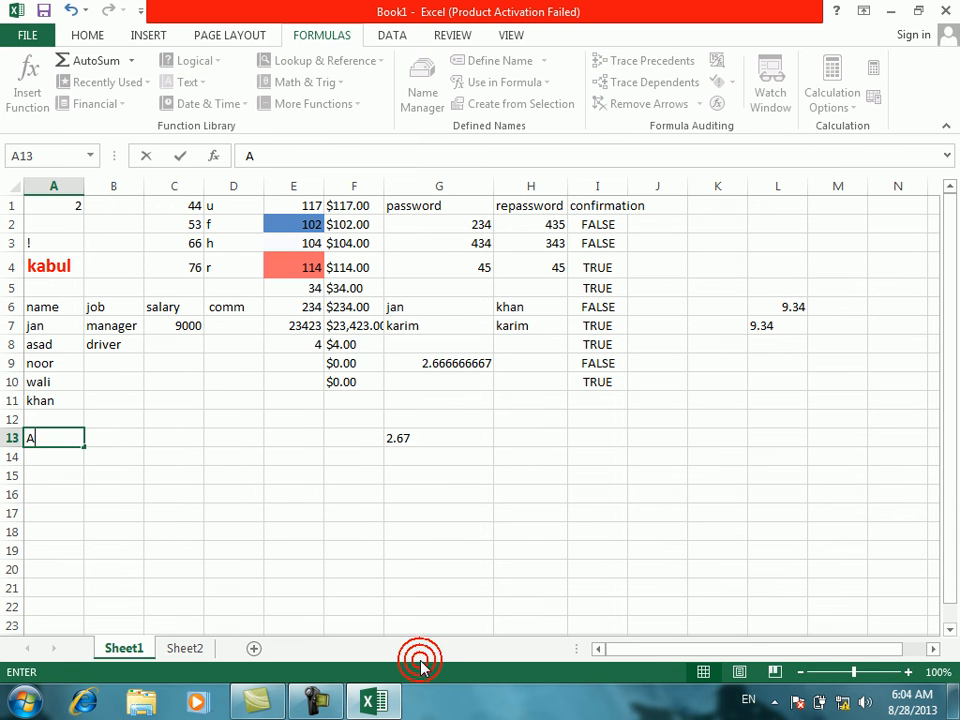
type("fghani")
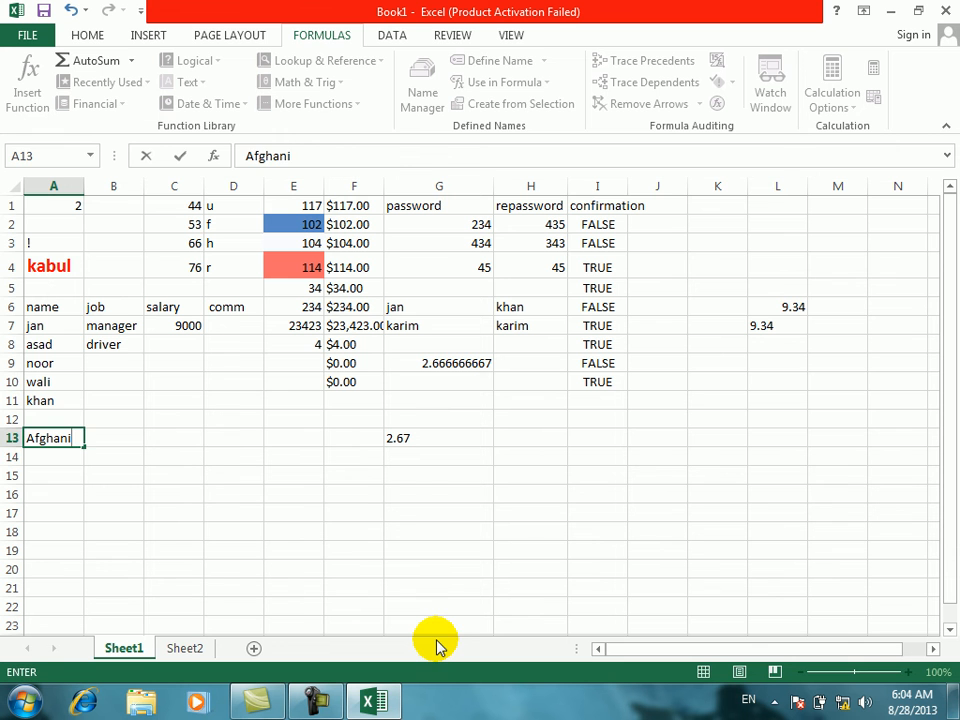
type("stan")
key("Return")
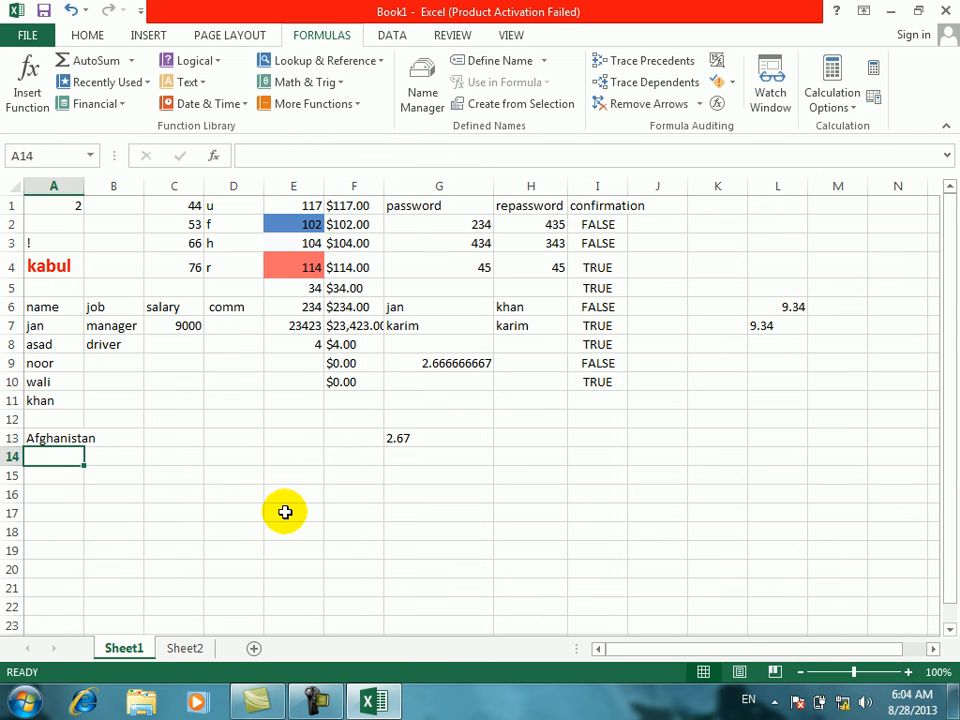
Step: Enter a LEFT formula in C14 that takes 5 characters from the range A1:A13
left_click(170, 451)
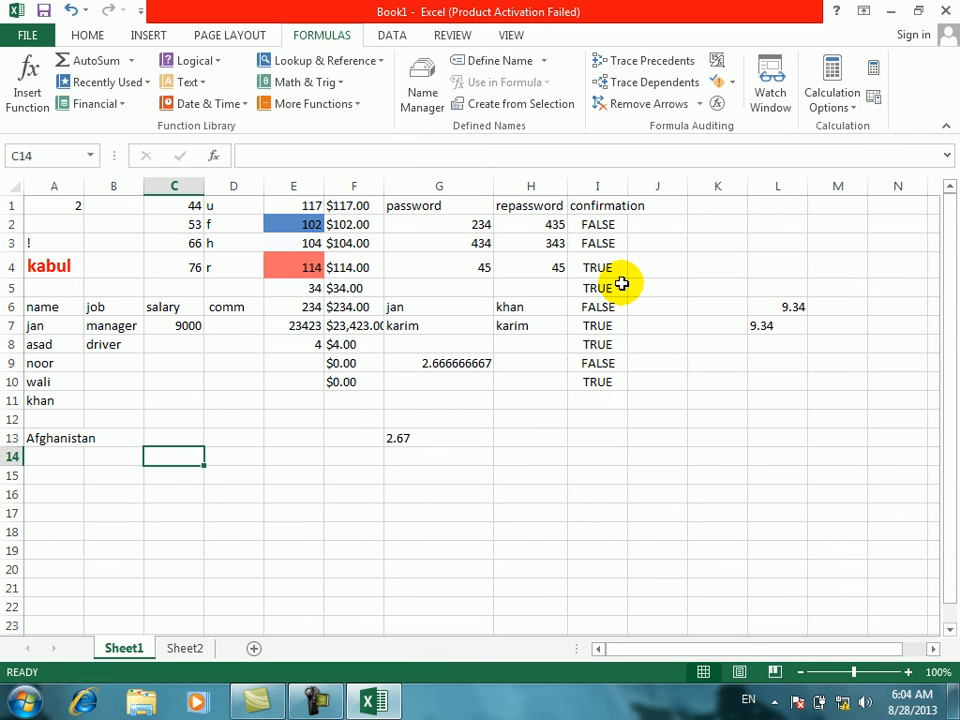
type("=le")
key("Tab")
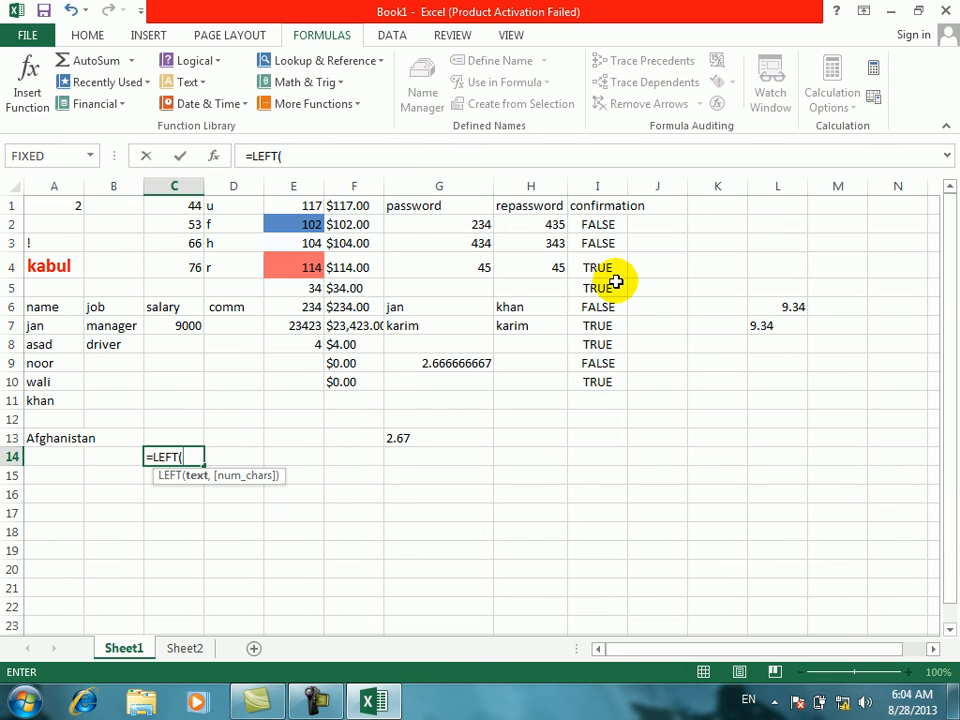
left_click(61, 435)
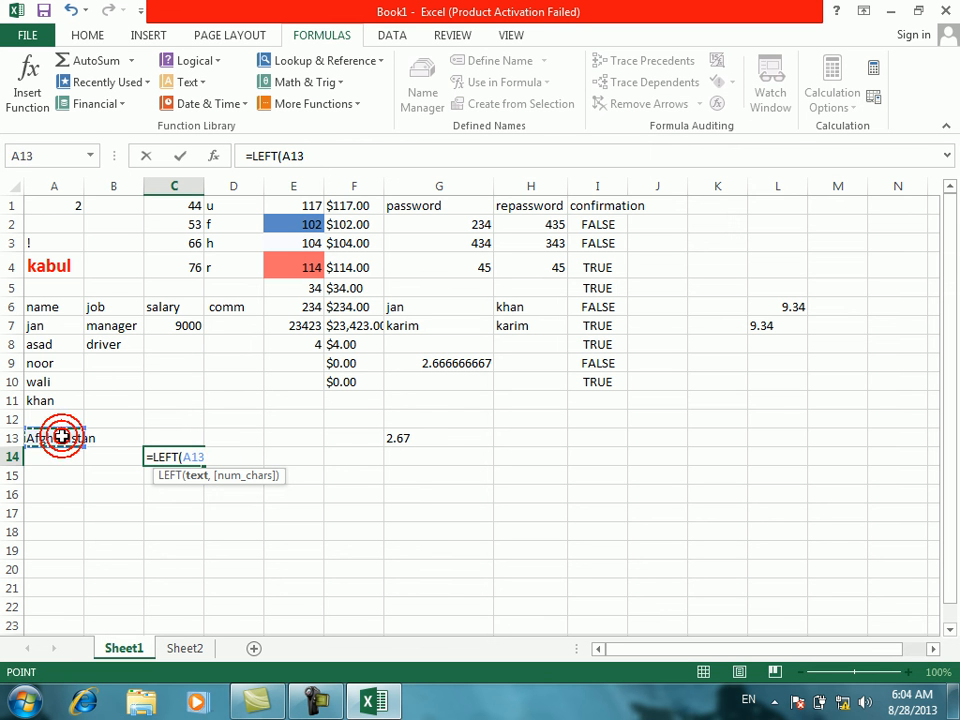
key("F8")
key("ctrl+Up")
type(",5")
key("Return")
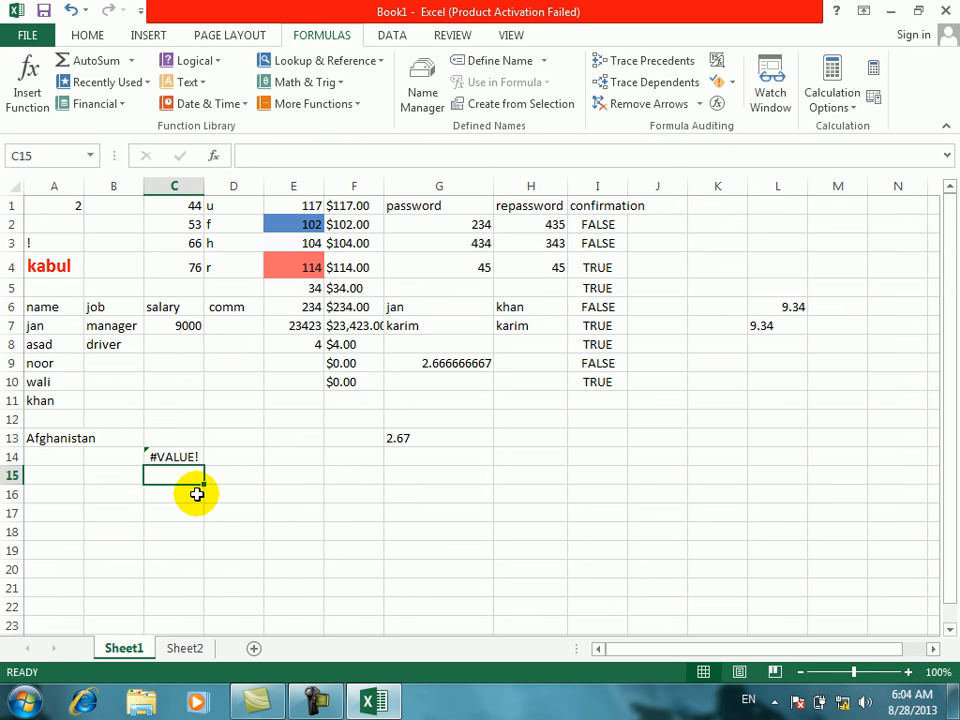
Step: Correct the C14 formula to =LEFT(A13,5) by replacing the range with the single cell A13, and review it
left_click(178, 455)
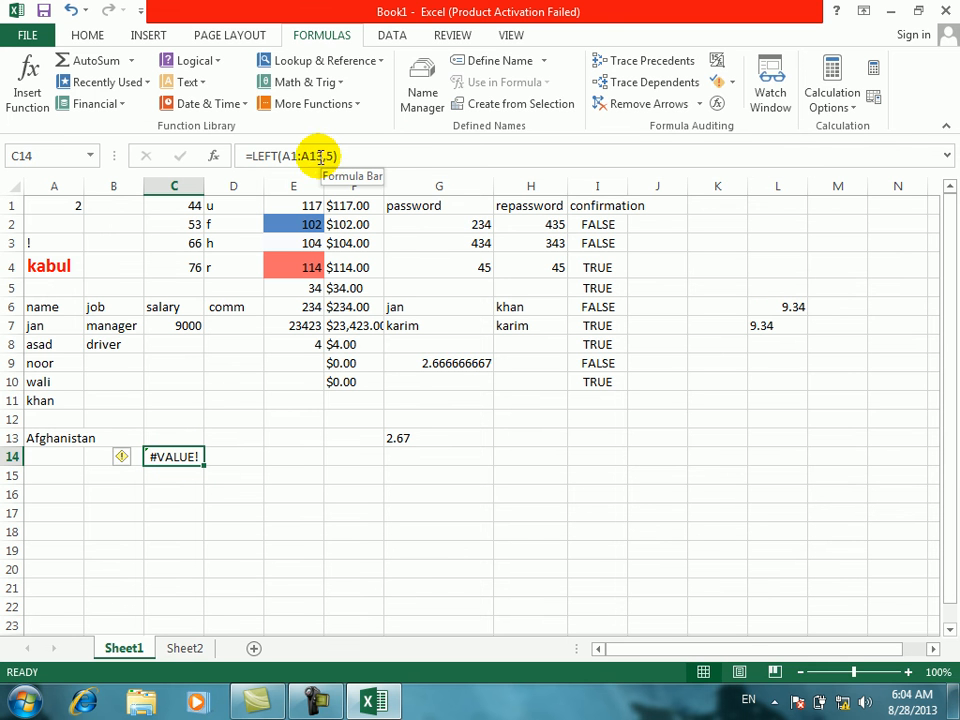
left_click(320, 156)
key("BackSpace")
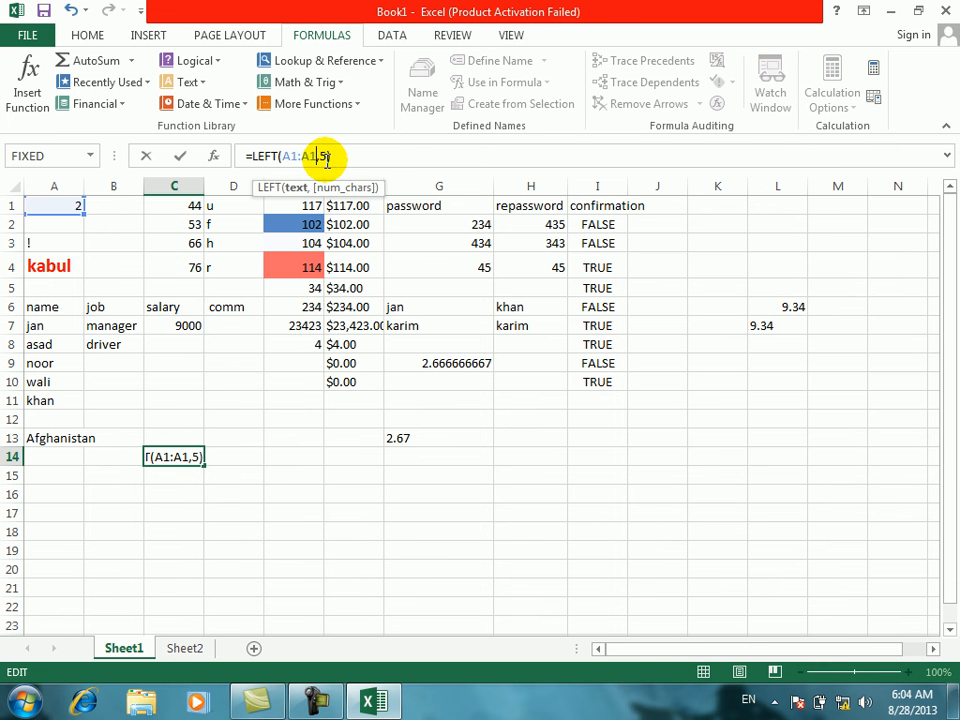
key("BackSpace")
key("BackSpace")
key("BackSpace")
key("BackSpace")
key("BackSpace")
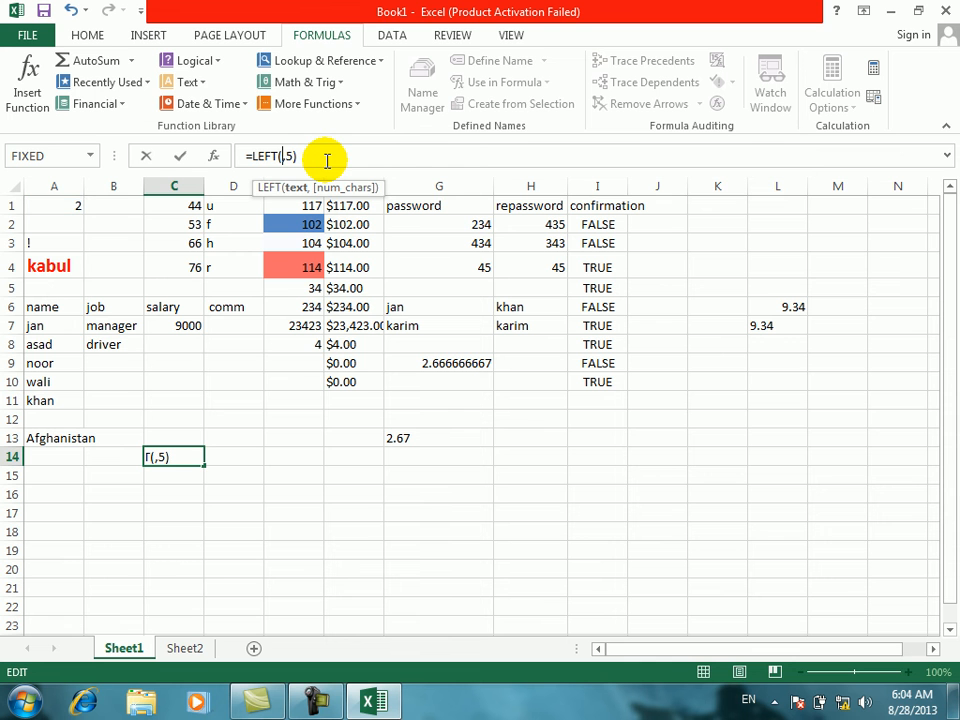
left_click(63, 440)
key("Return")
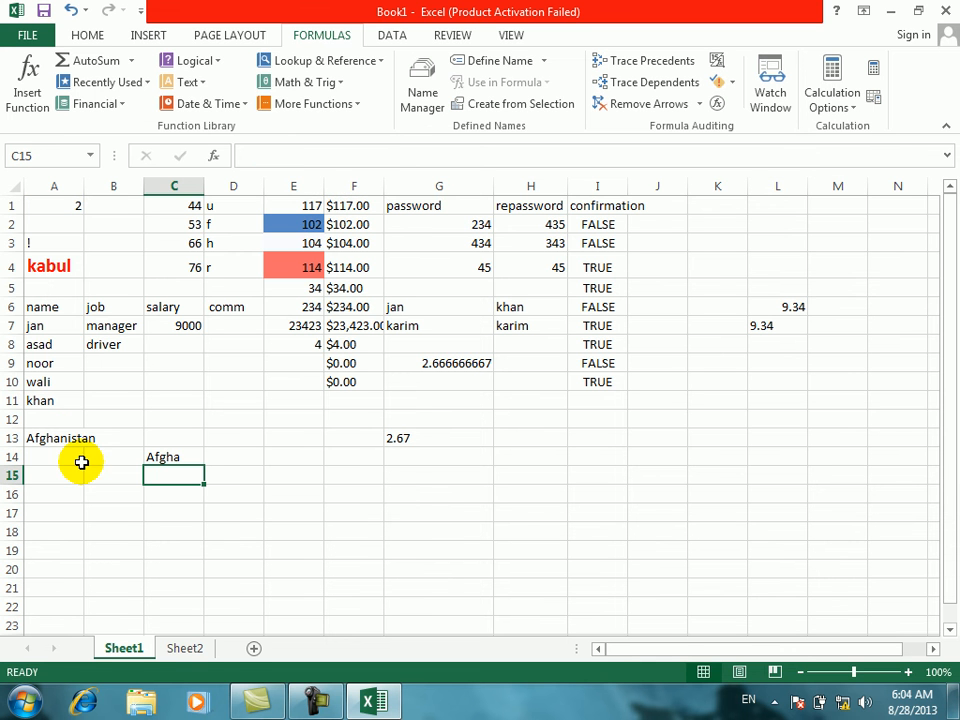
left_click(197, 460)
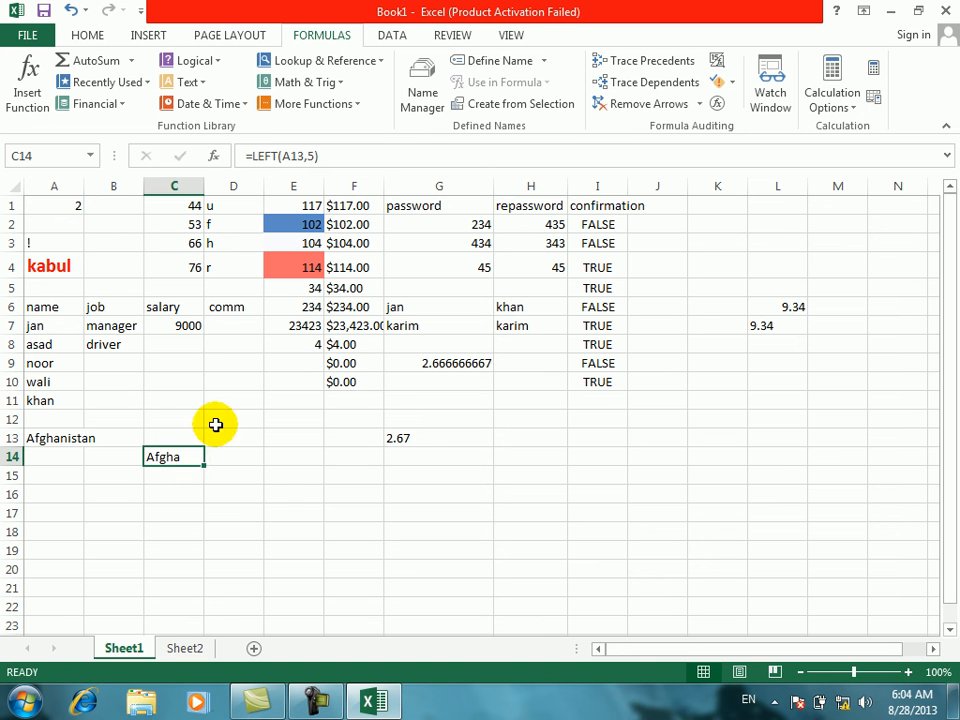
Step: Enter =LEFT(A4,2) in C15 to extract the first two characters of the text in A4
left_click(192, 471)
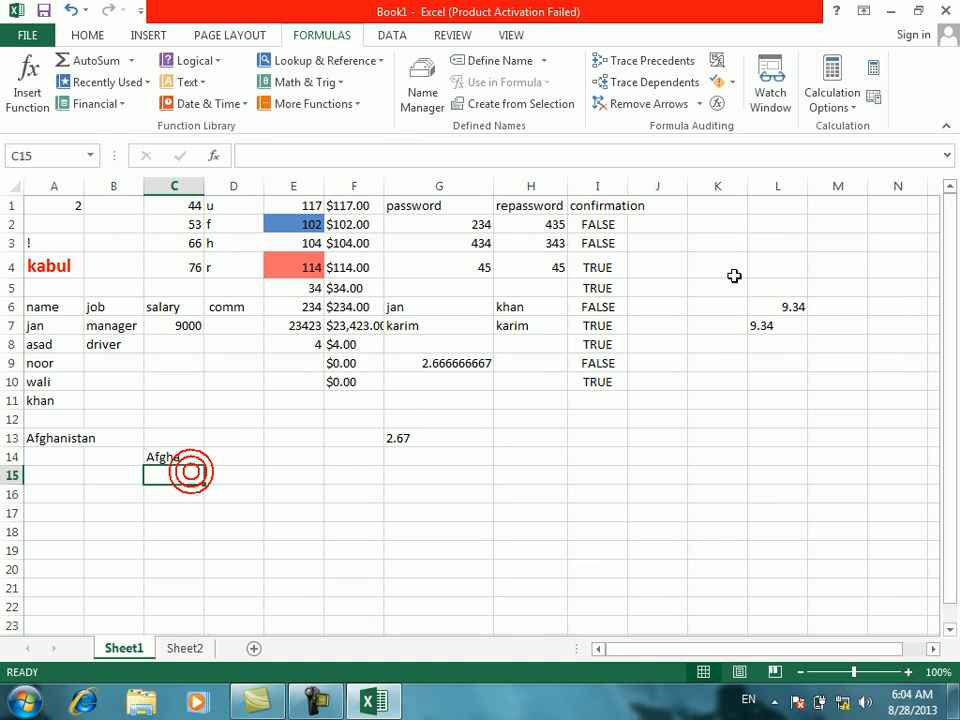
type("=LEFT(")
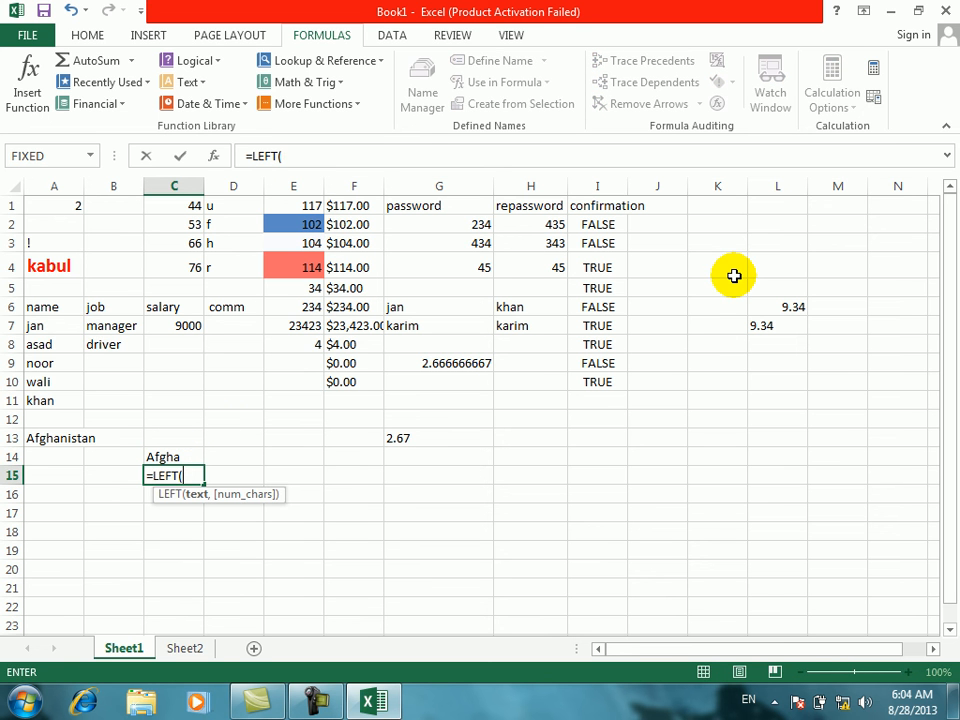
left_click(57, 272)
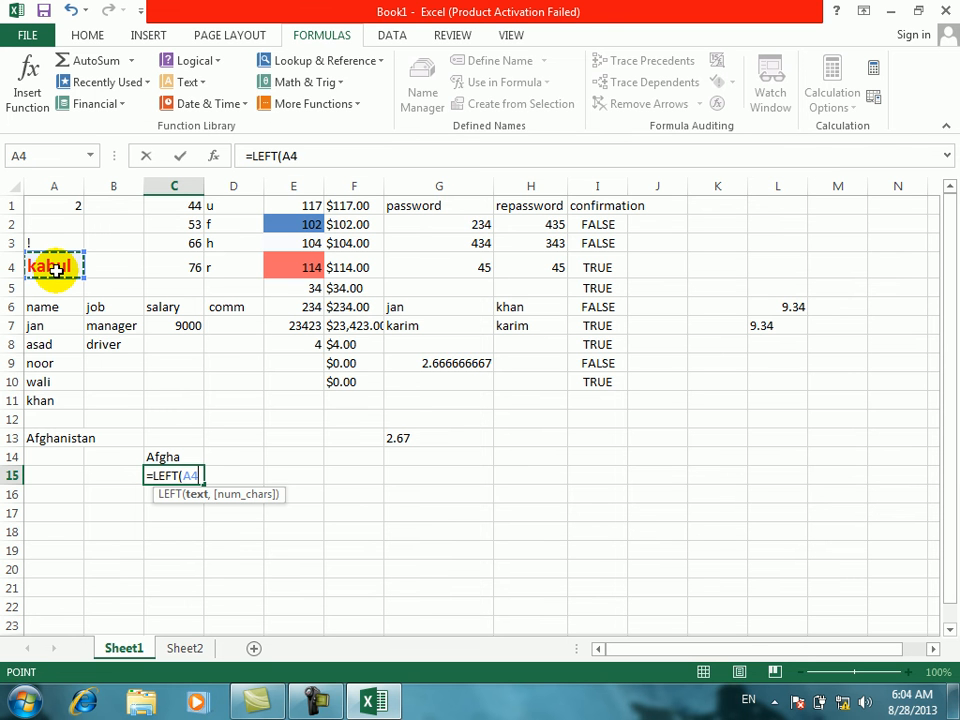
type(",2")
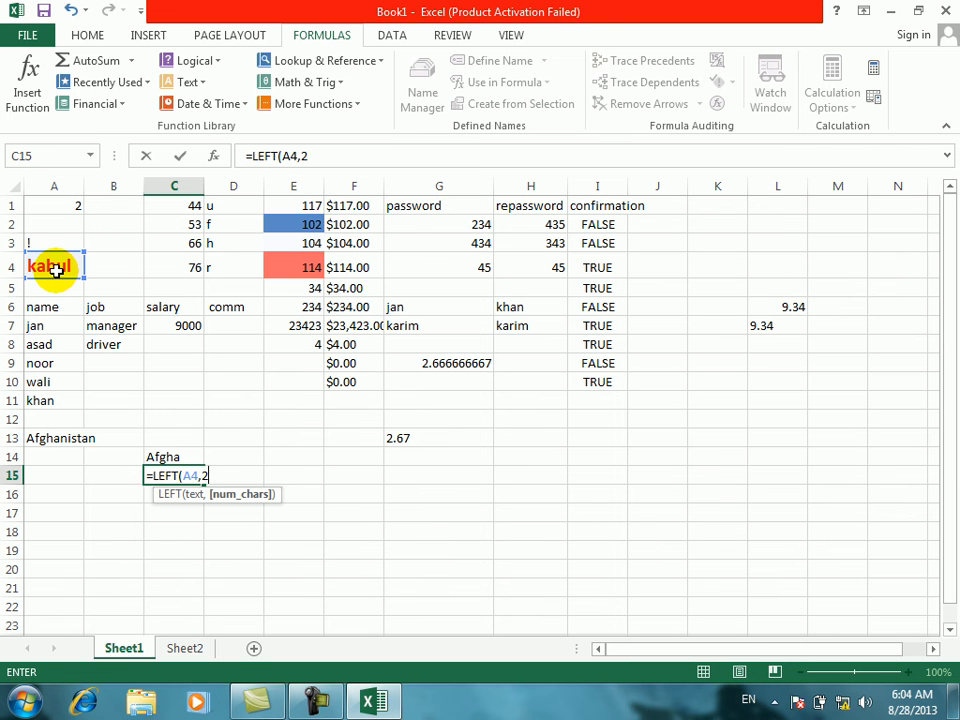
key("Return")
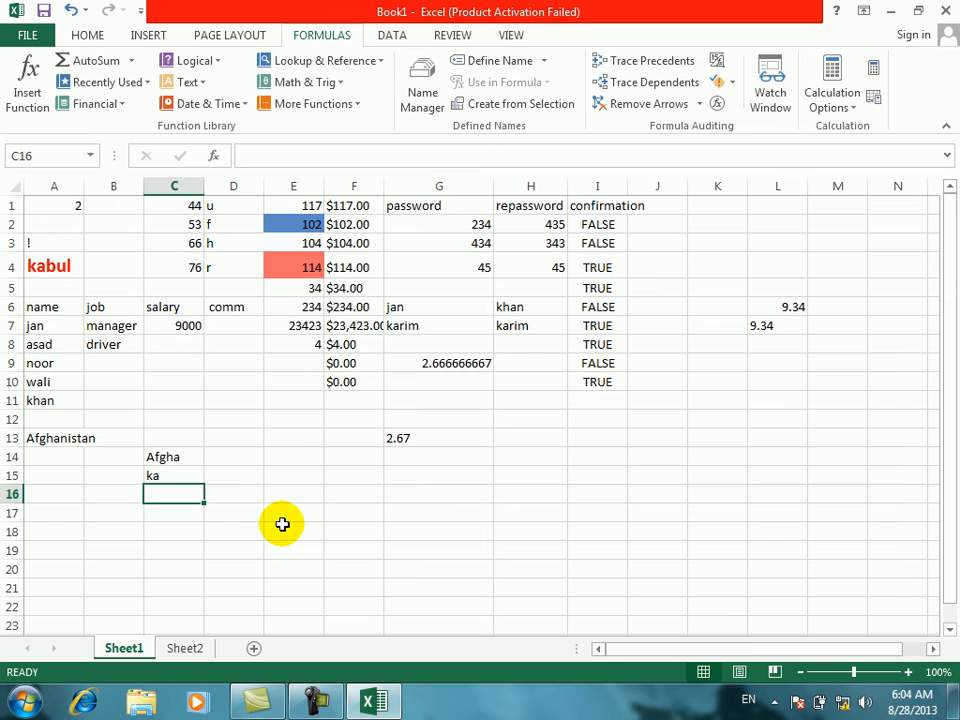
left_click(231, 469)
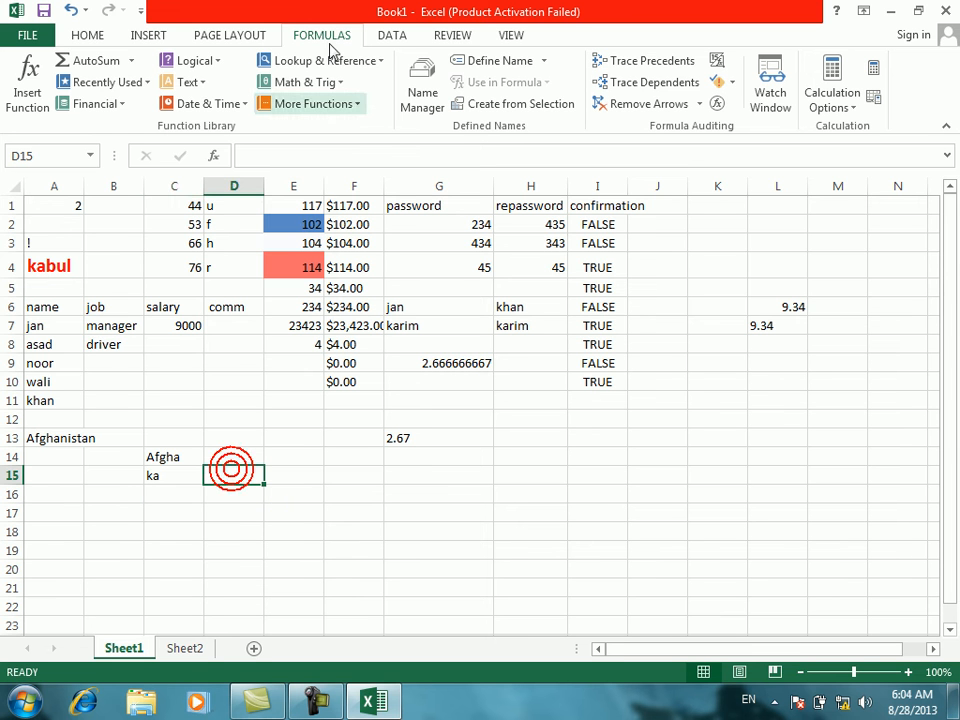
left_click(207, 80)
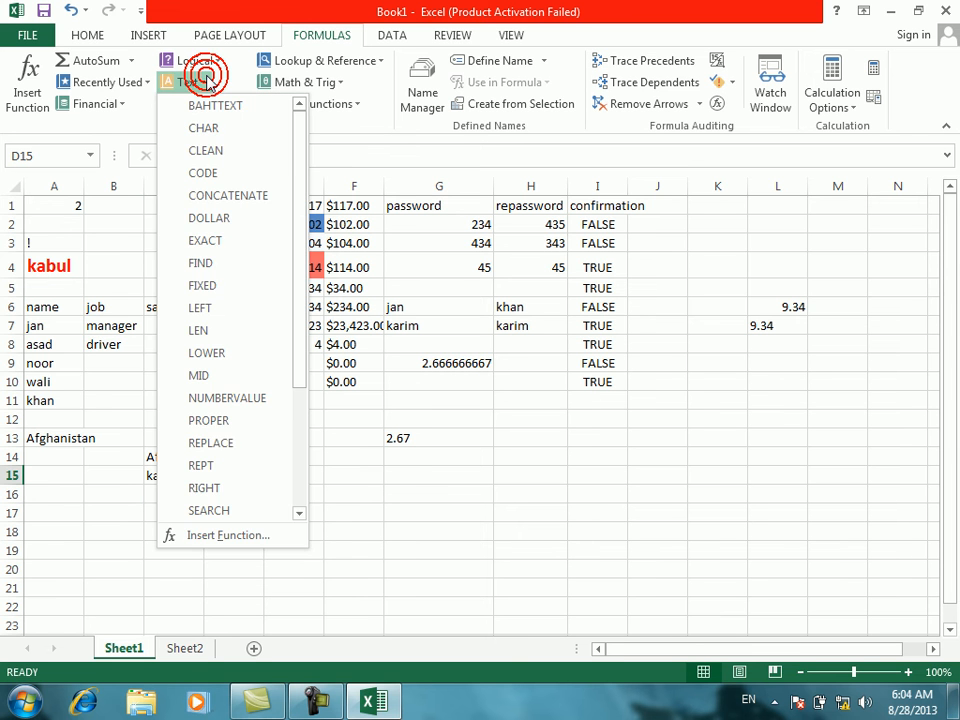
left_click(537, 309)
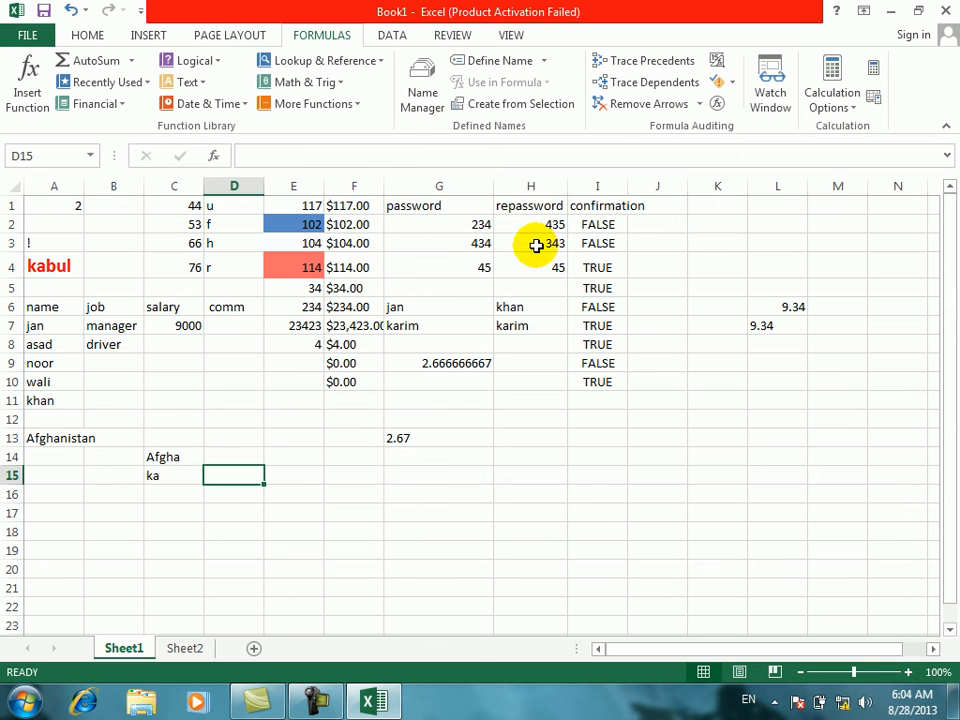
left_click(706, 206)
left_click(676, 204)
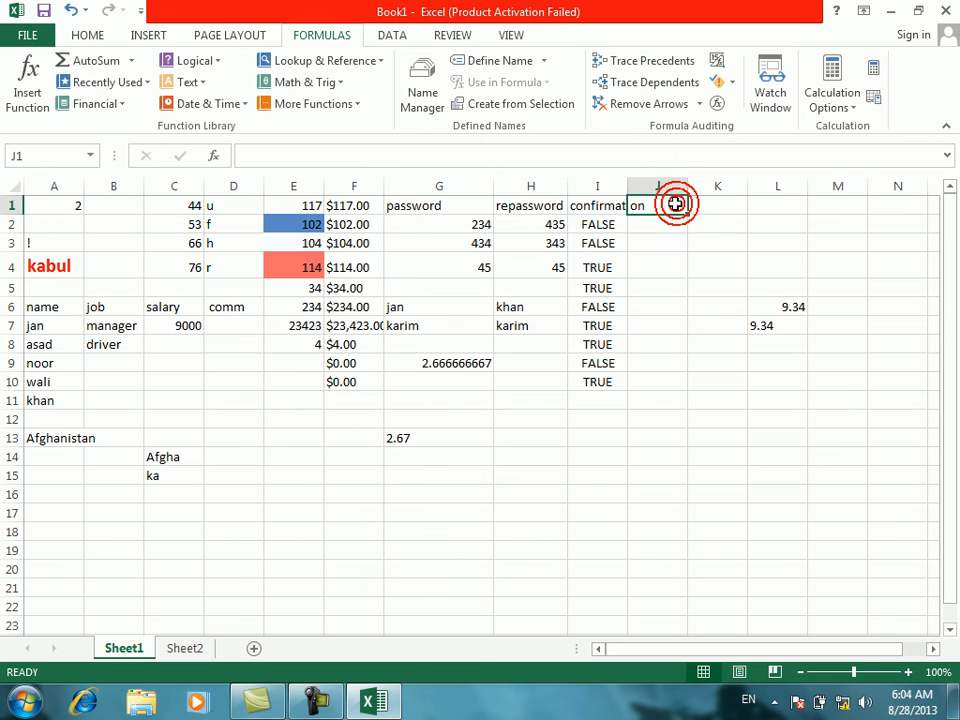
left_click(115, 325)
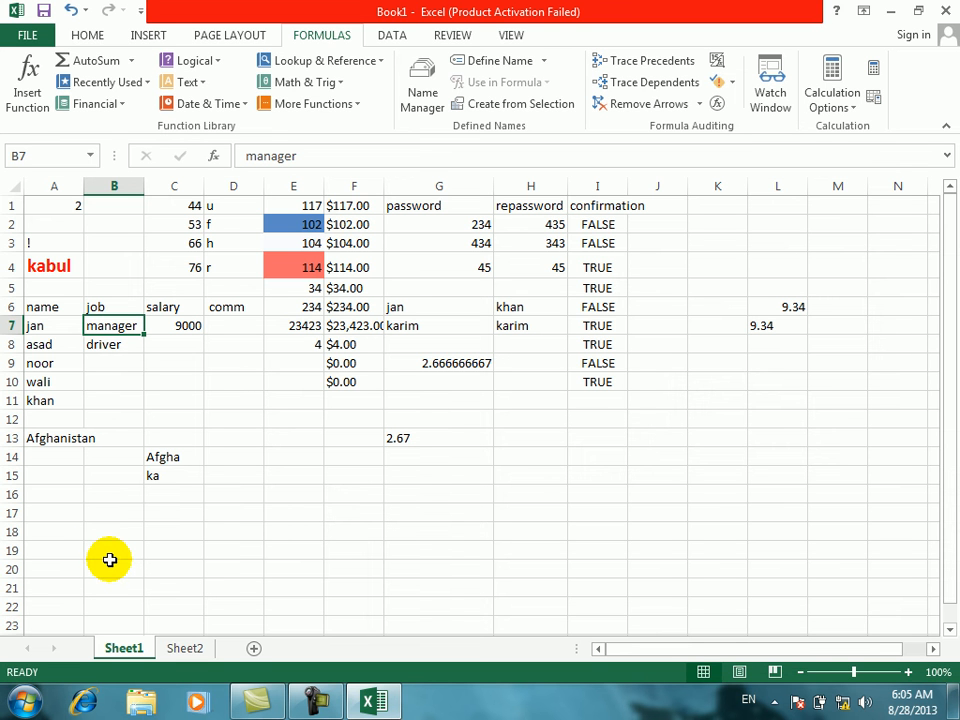
left_click(316, 499)
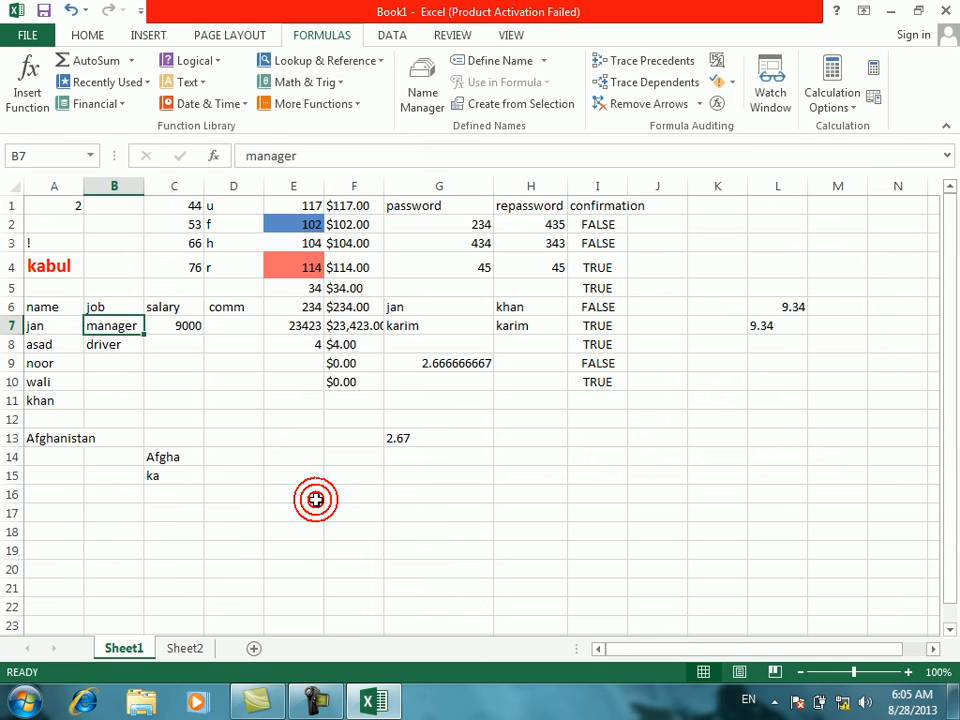
left_click(209, 82)
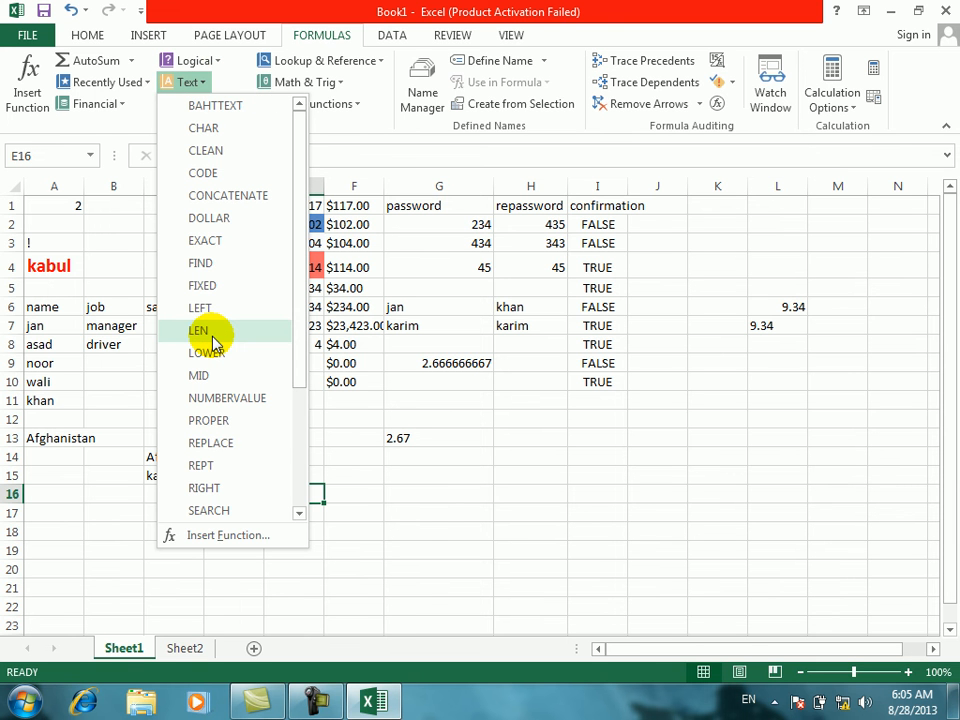
left_click(522, 411)
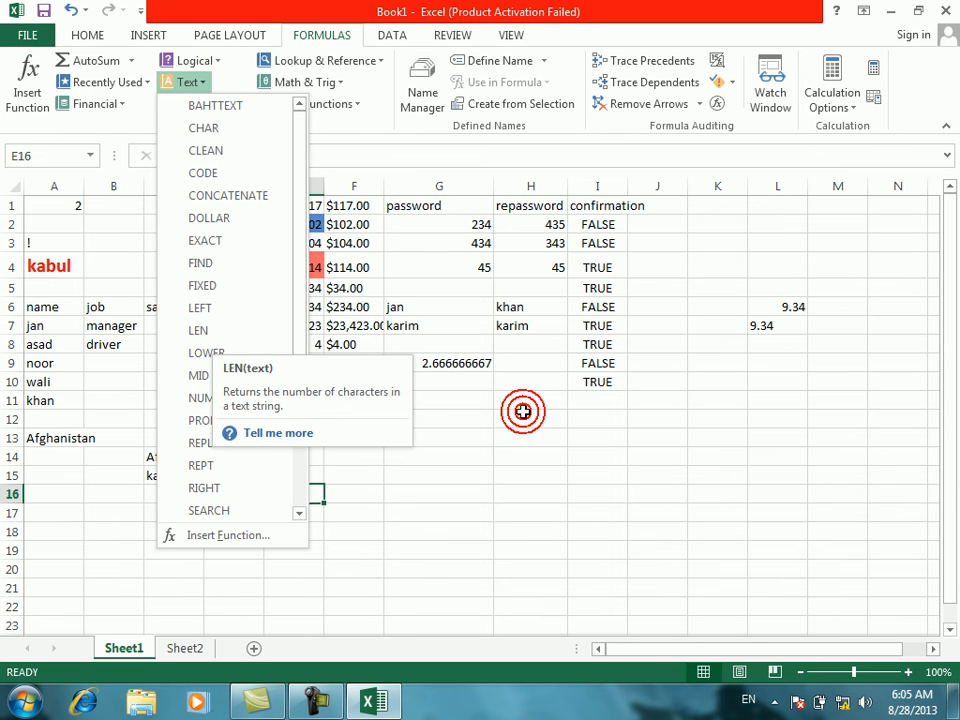
left_click(115, 328)
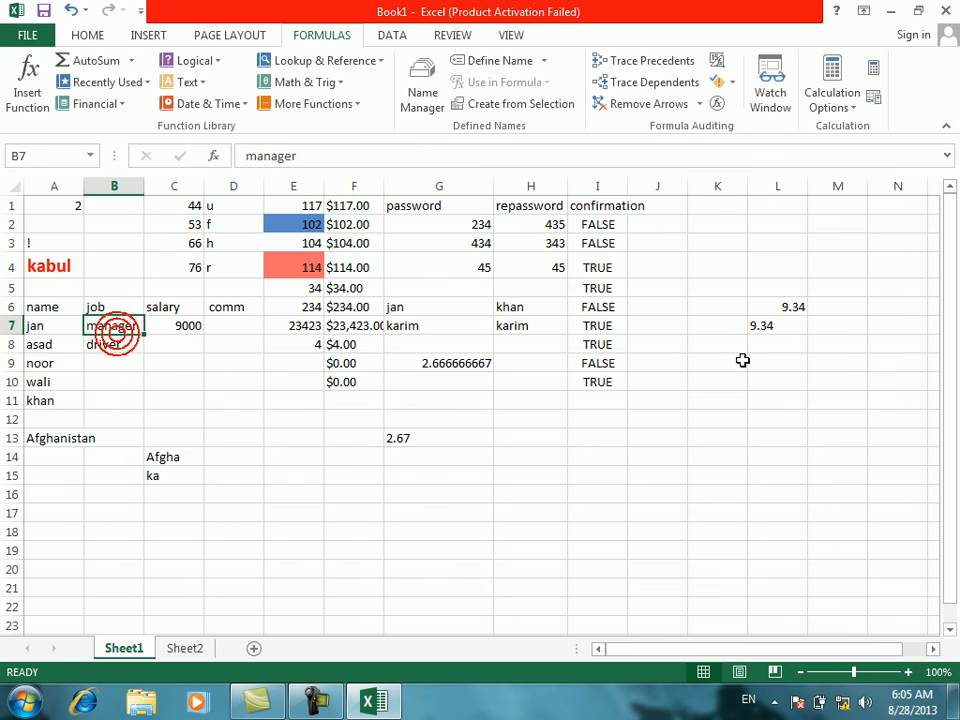
type("=l")
key("Right")
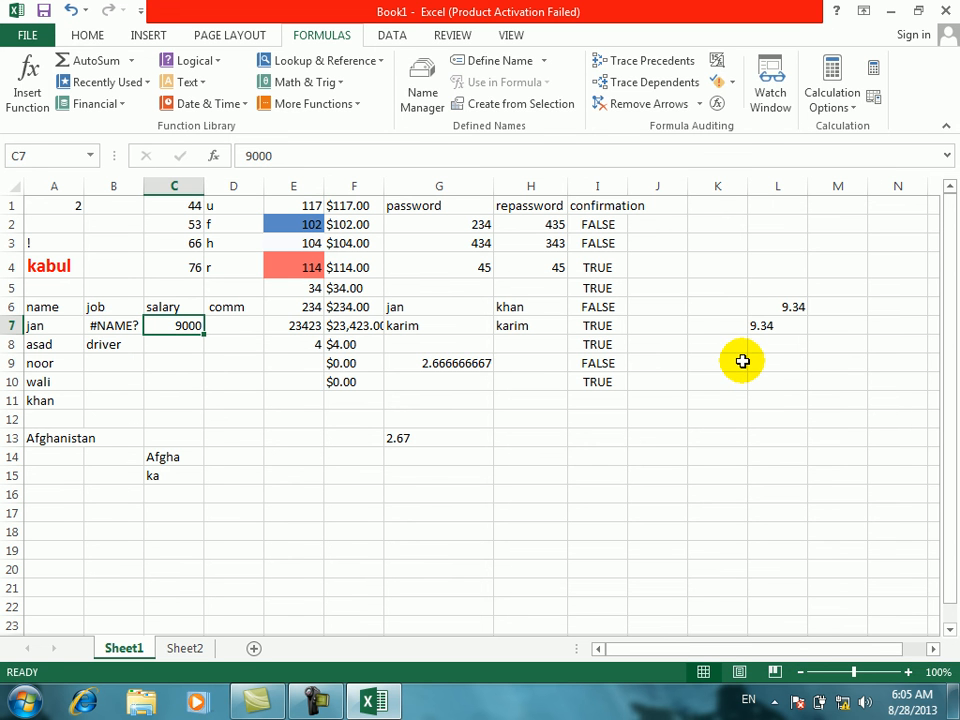
left_click(742, 361)
key("Left")
key("Left")
key("Left")
key("Left")
key("Left")
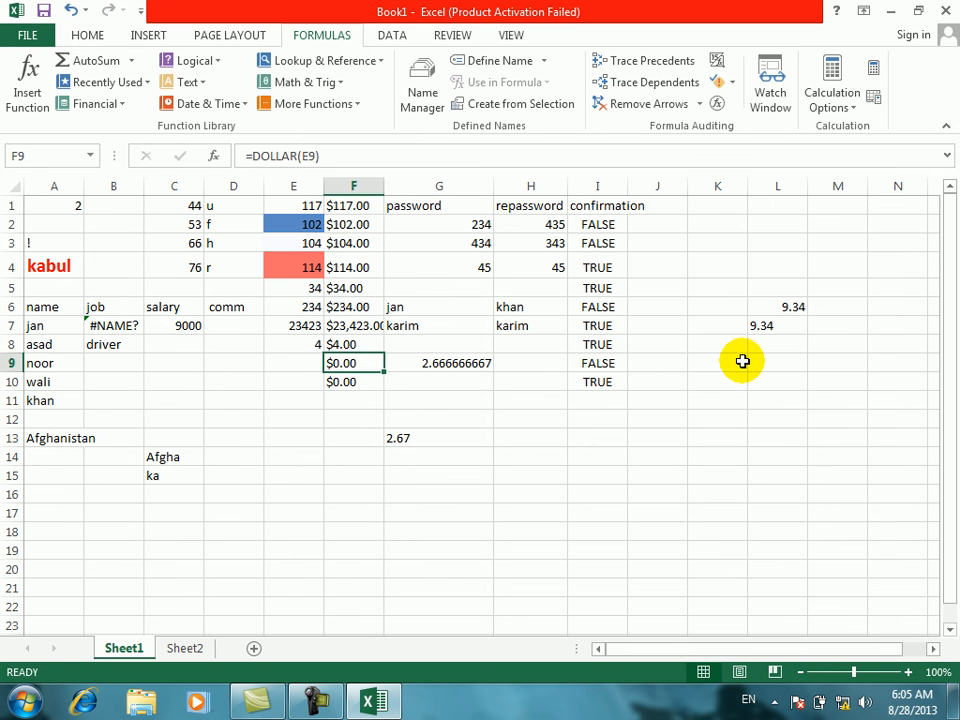
key("Left")
key("Left")
key("Left")
key("Left")
key("Up")
key("Up")
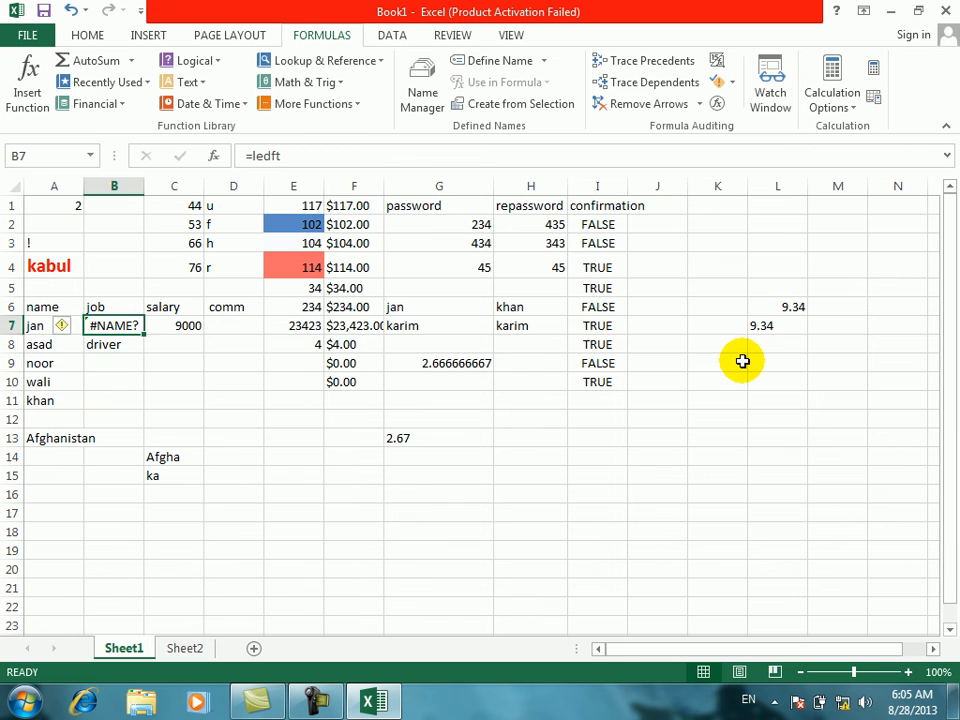
Step: Enter =LEFT(A7) in B7, replacing its contents, and copy the formula down the job column through B16
type("=le")
key("Tab")
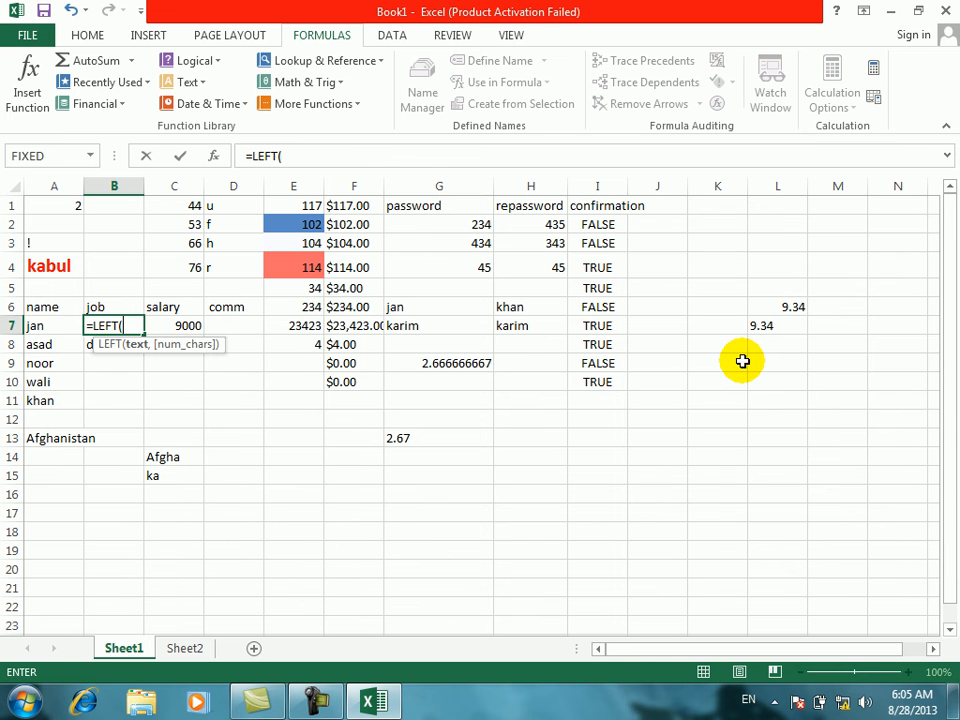
left_click(40, 325)
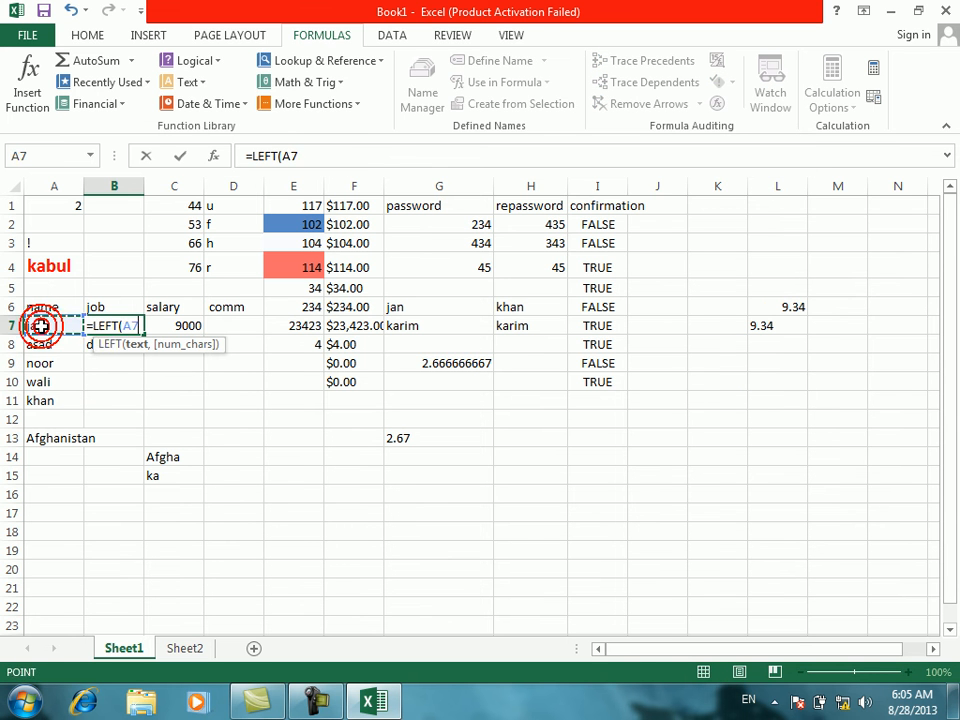
key("Return")
left_click(96, 320)
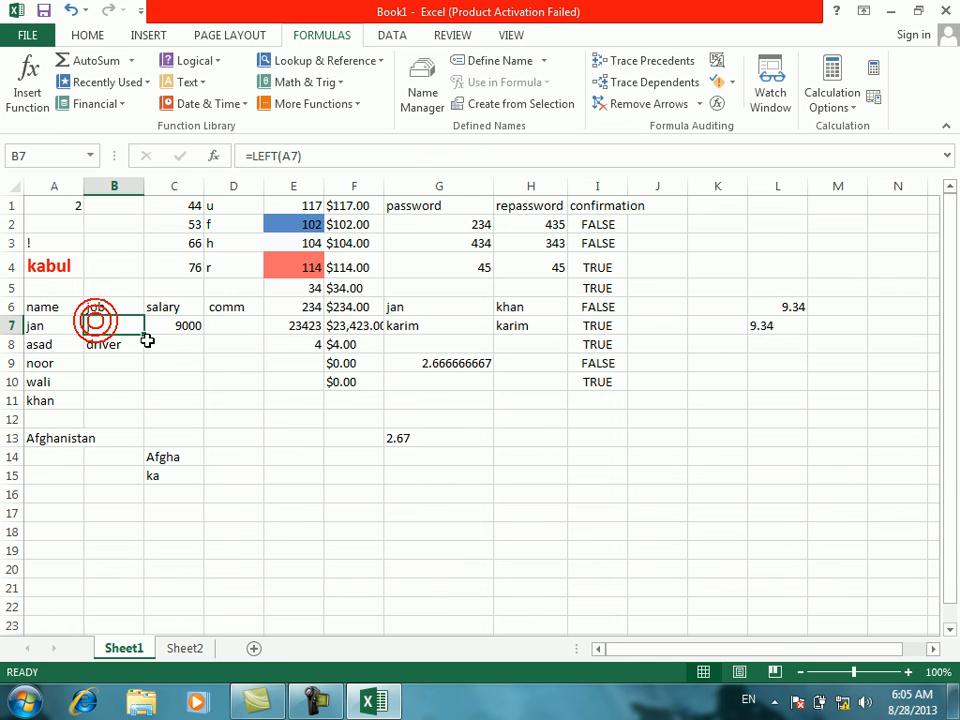
left_click_drag(144, 335, 114, 510)
Step: Change the B7 formula to =LEFT(A7,3) and copy it down the column through B20
left_click(112, 320)
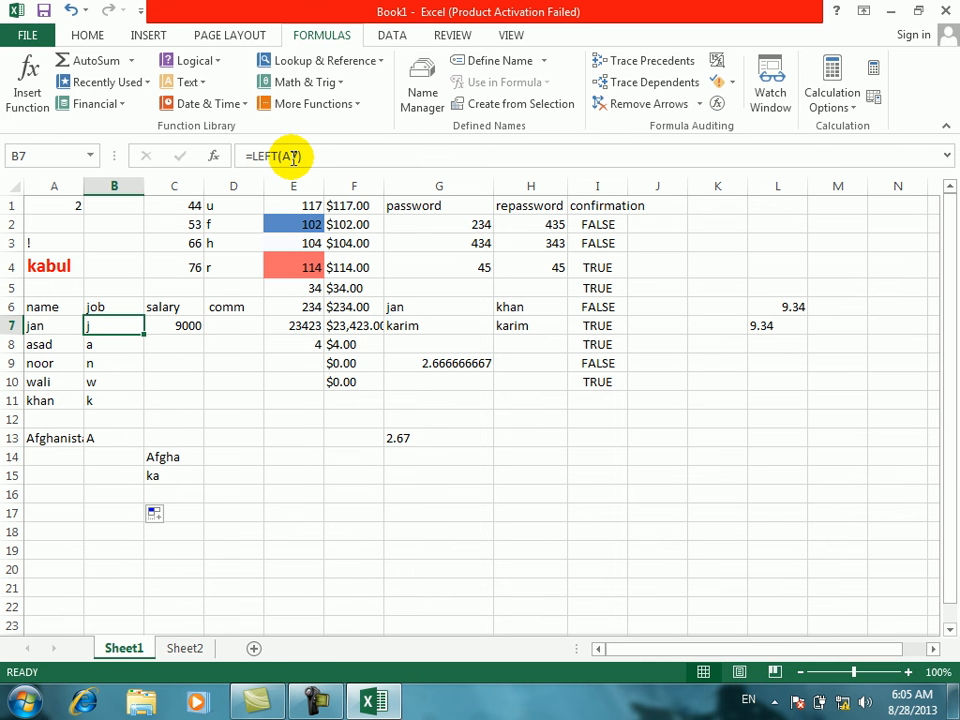
left_click(296, 155)
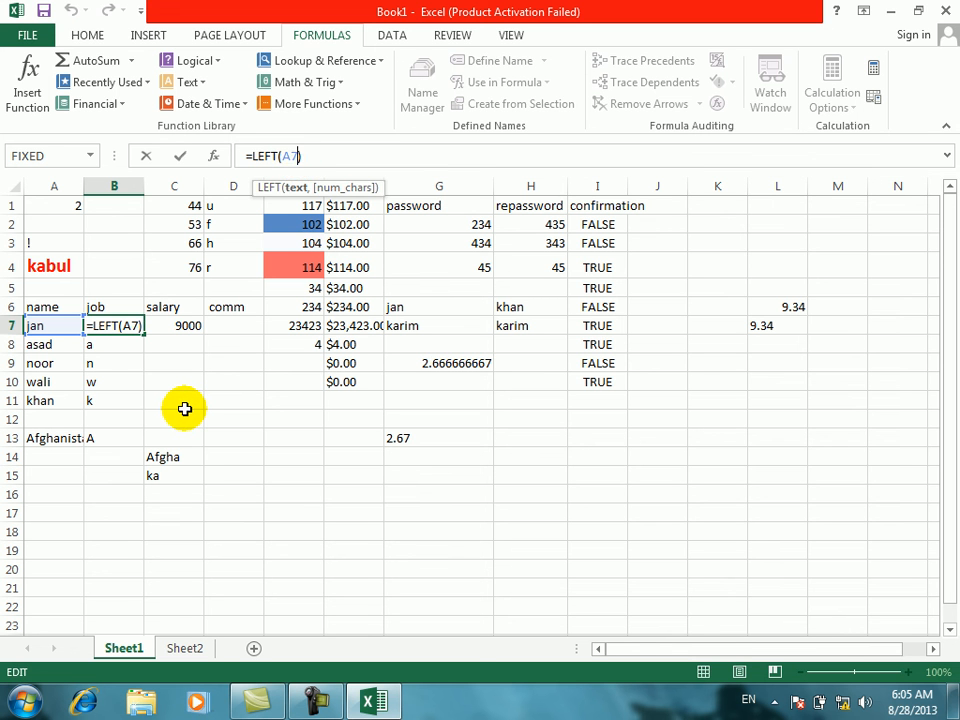
type(",")
type("3")
key("Return")
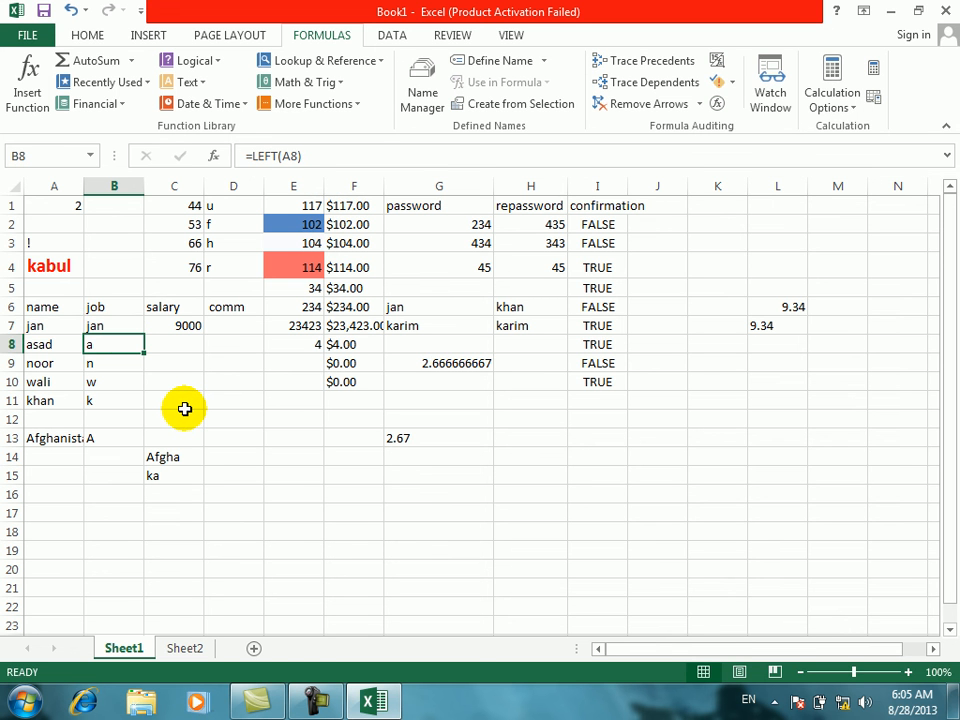
left_click(120, 325)
left_click_drag(135, 338, 118, 568)
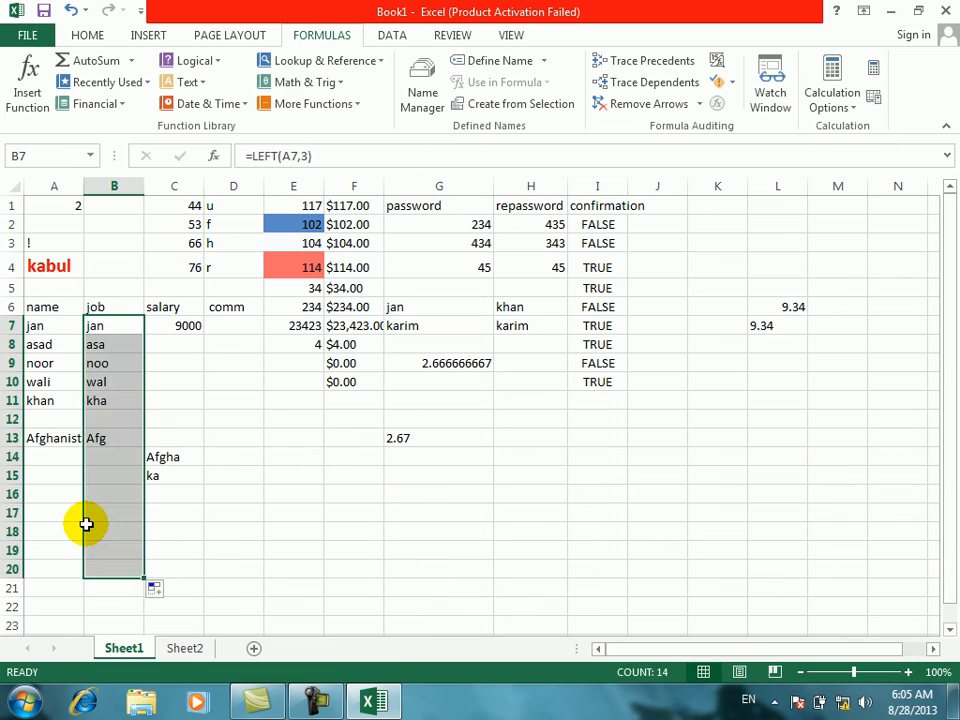
Step: Extend the name column with two longer sample names in A12 and A13, overwriting the text in A13
left_click(50, 417)
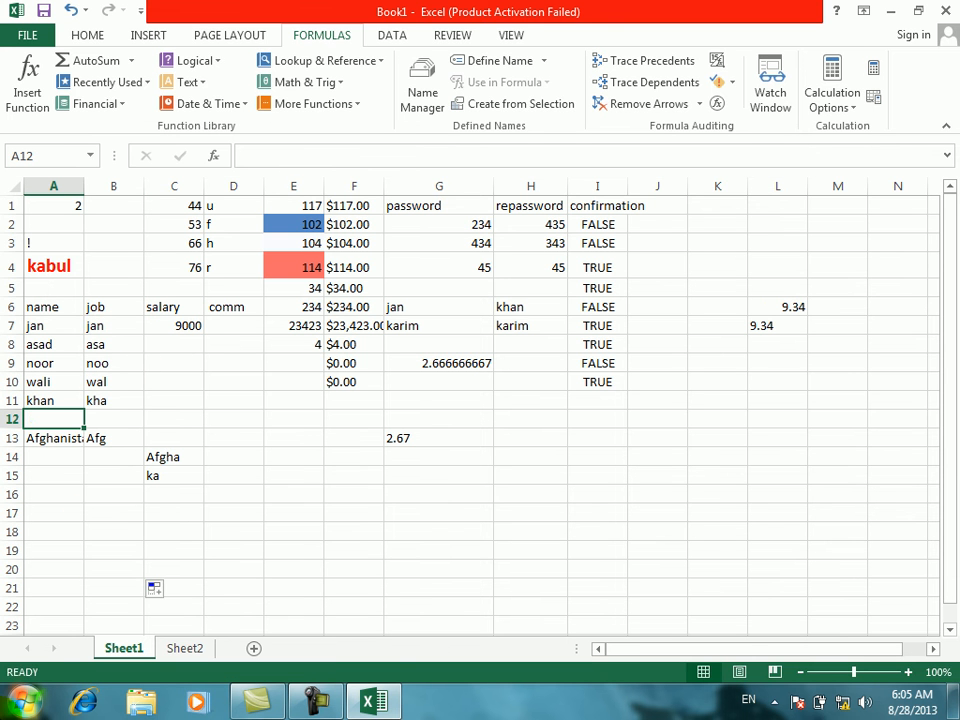
type("karimullah")
key("ctrl+Return")
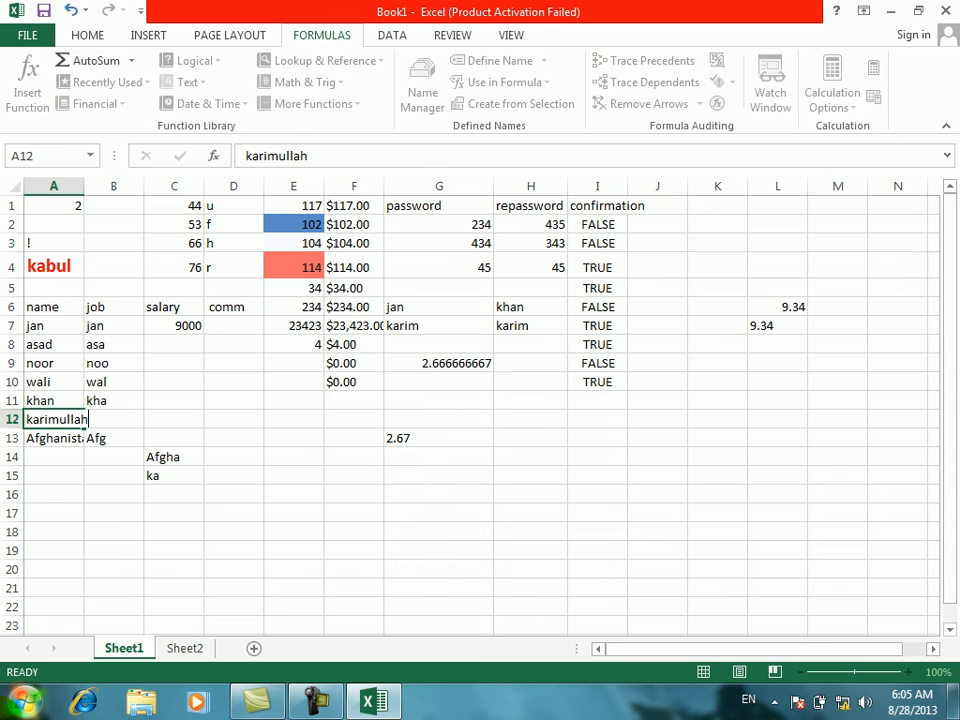
key("Return")
type("wasiullah")
key("Return")
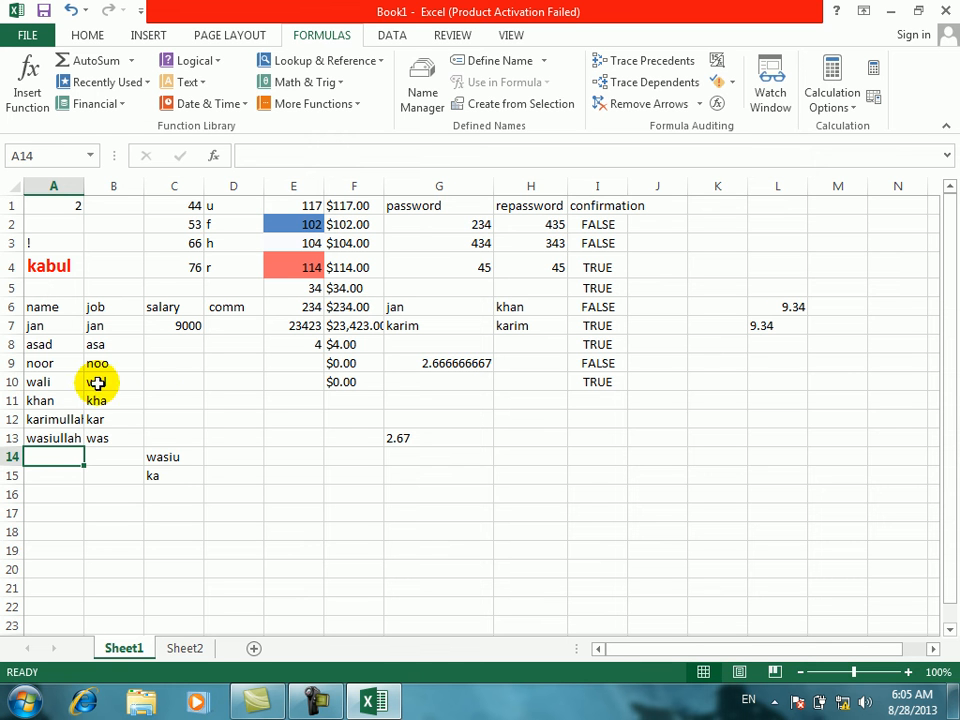
left_click(240, 414)
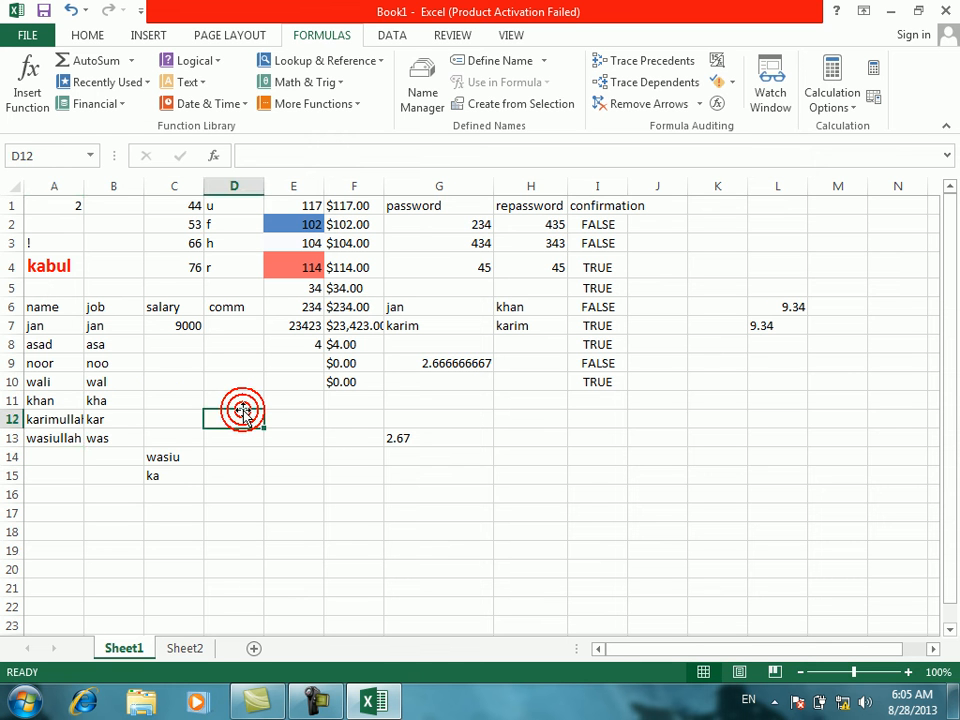
left_click(200, 81)
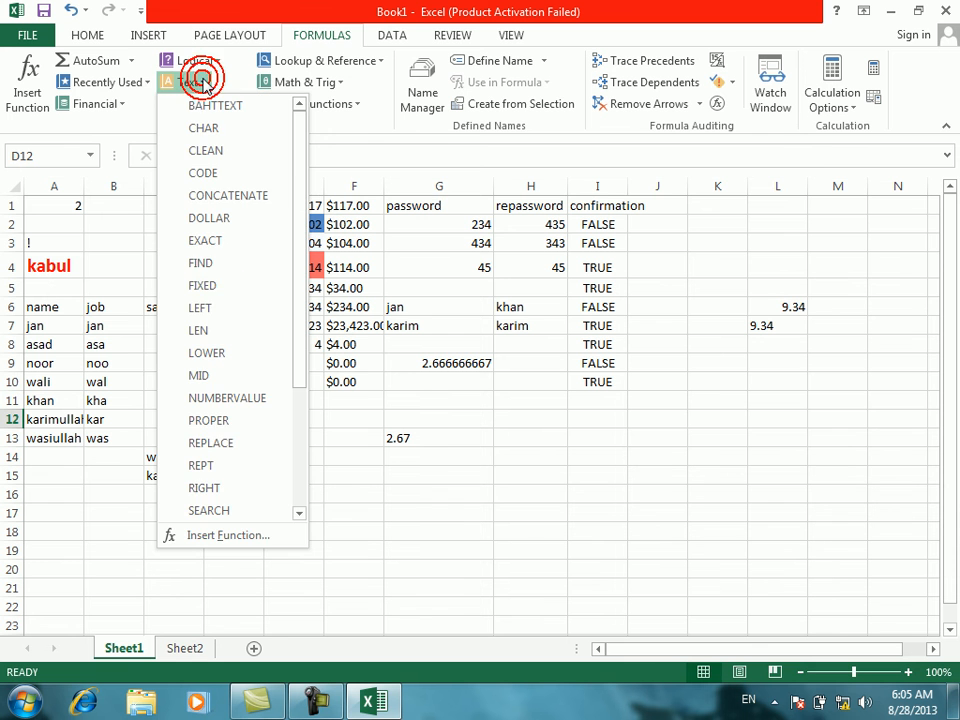
left_click(437, 454)
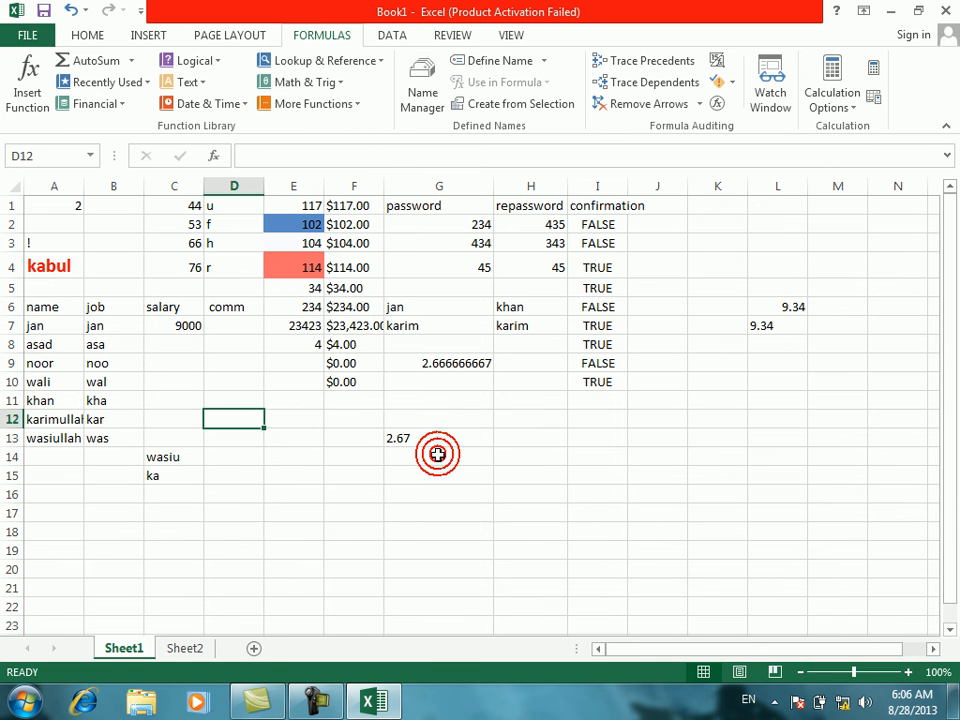
Step: Replace the salary heading in C6 with count
left_click(160, 328)
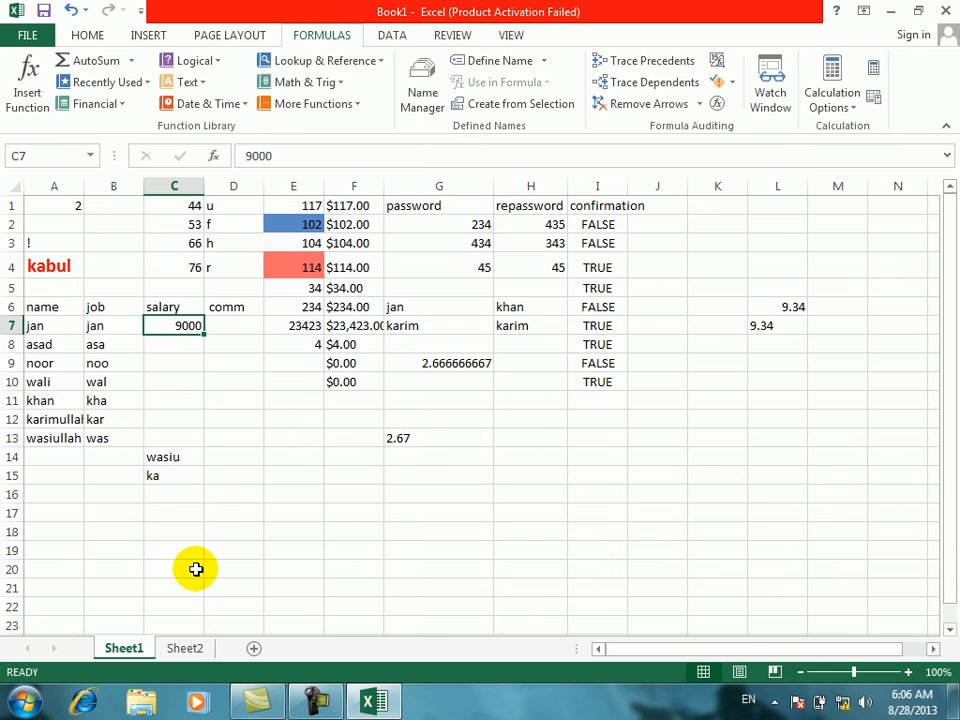
key("Up")
type("count")
key("Return")
Step: Enter =LEN(A7) in C7 to count the name's characters, and copy the formula down through C20
type("=")
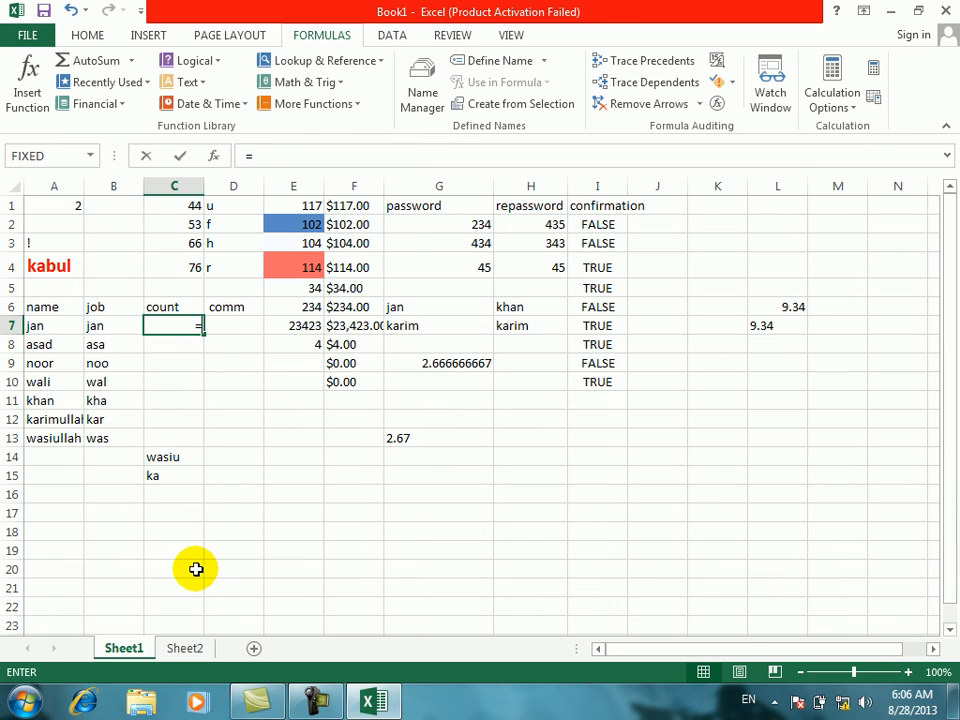
type("LEN(")
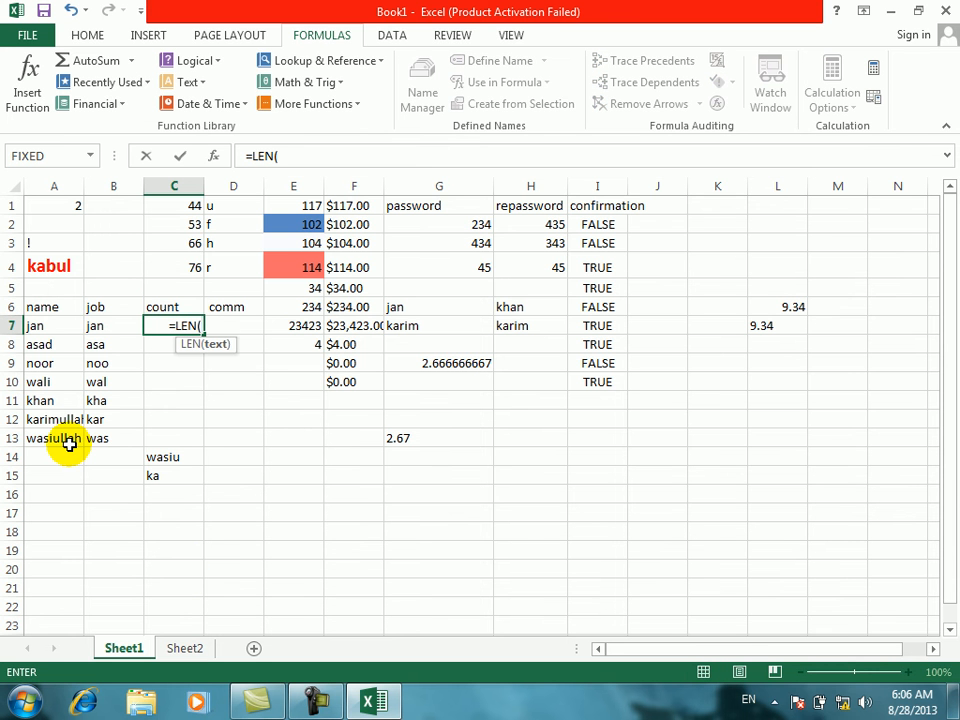
left_click(96, 321)
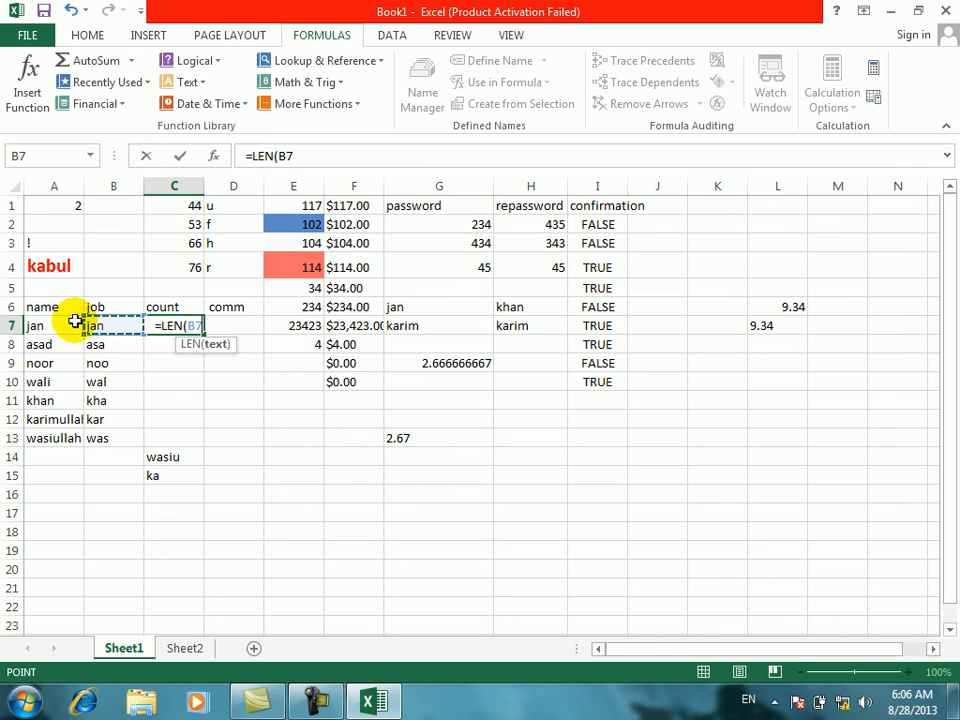
left_click(74, 322)
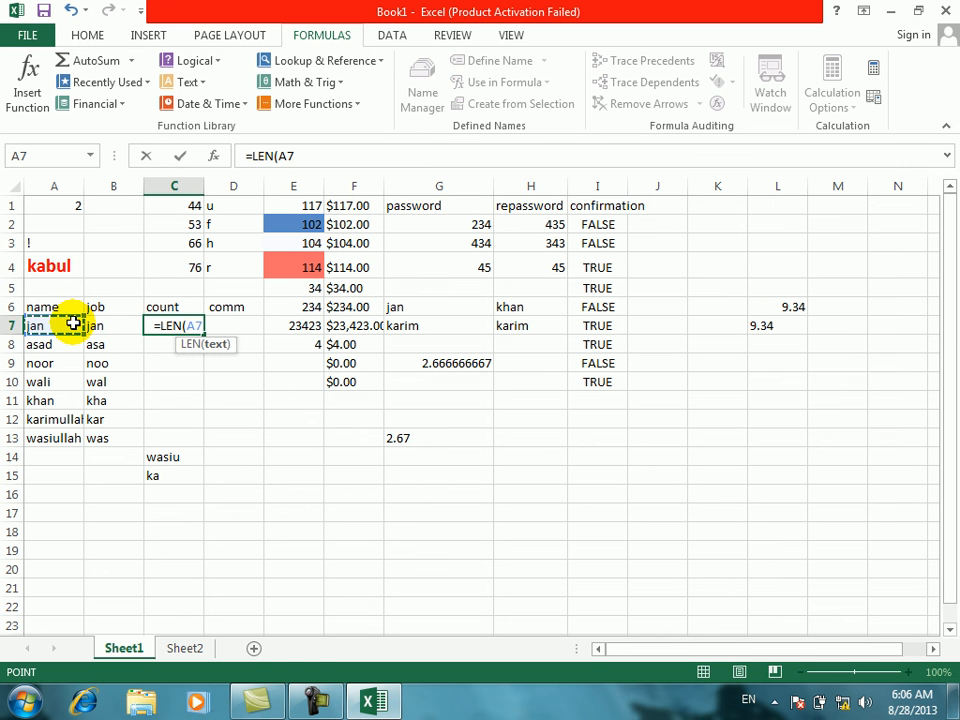
key("Return")
left_click(170, 322)
left_click_drag(203, 332, 195, 442)
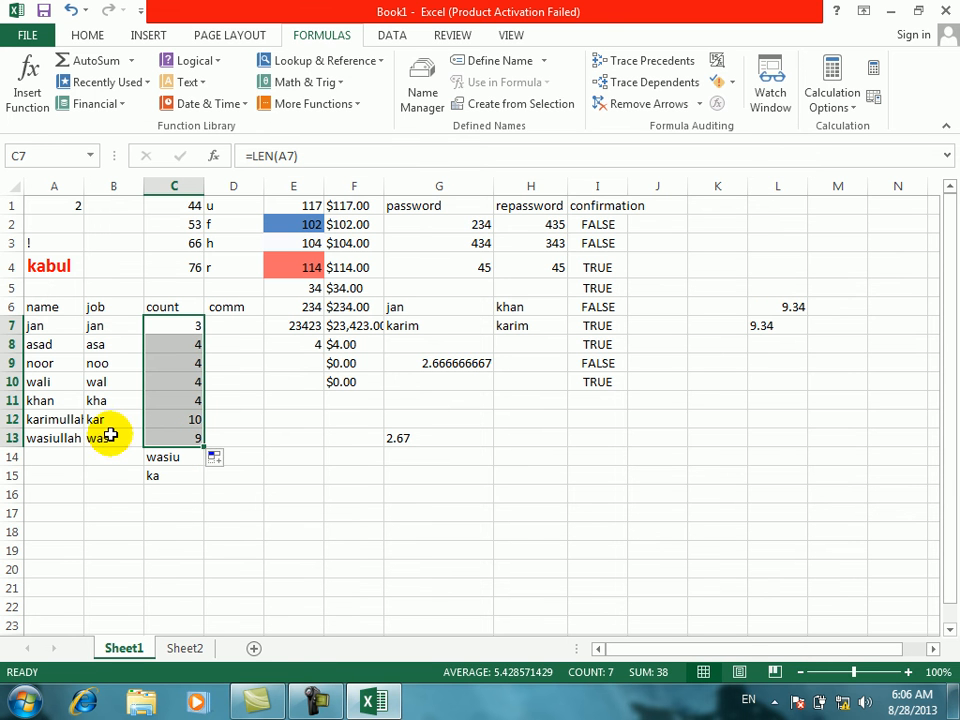
left_click_drag(205, 449, 195, 580)
Step: Add two more sample names to the name column in cells A14 and A15
left_click(55, 457)
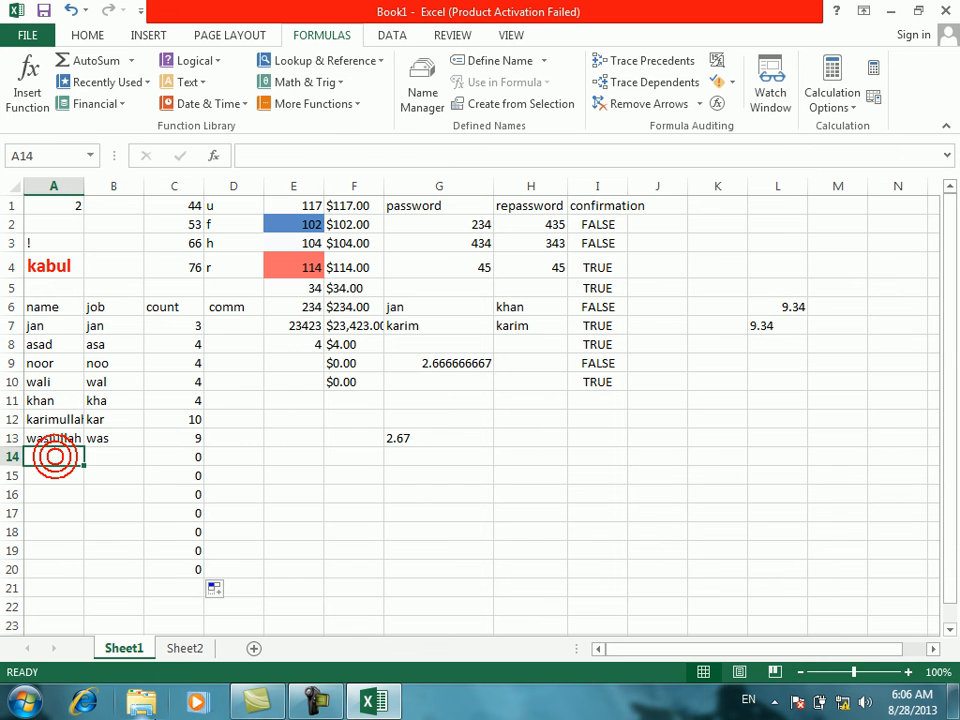
double_click(55, 457)
type("fahi")
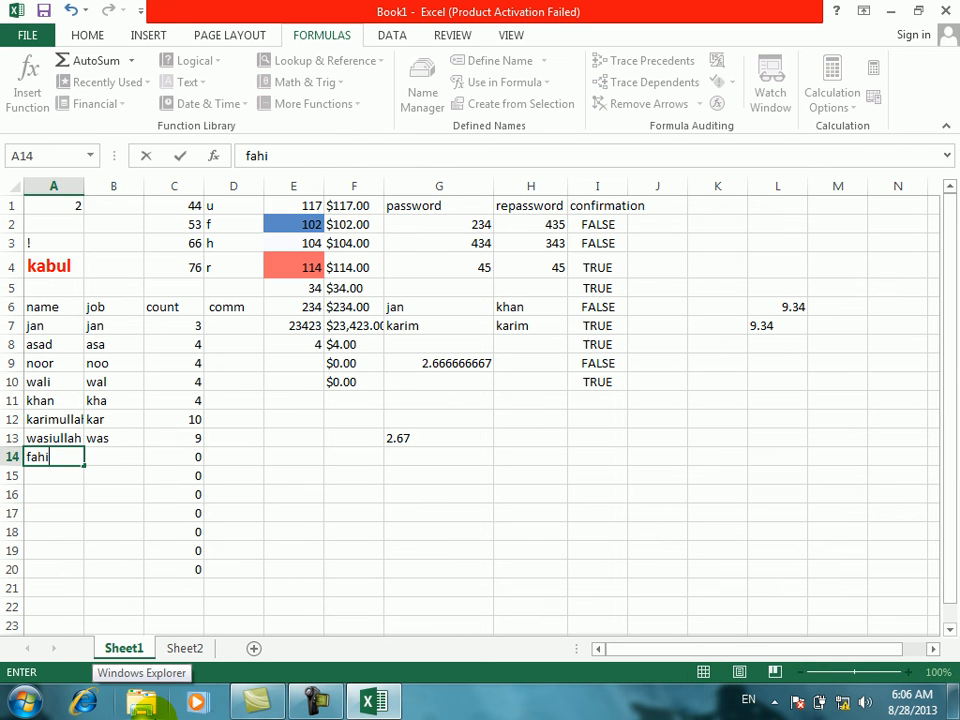
type("m")
key("Return")
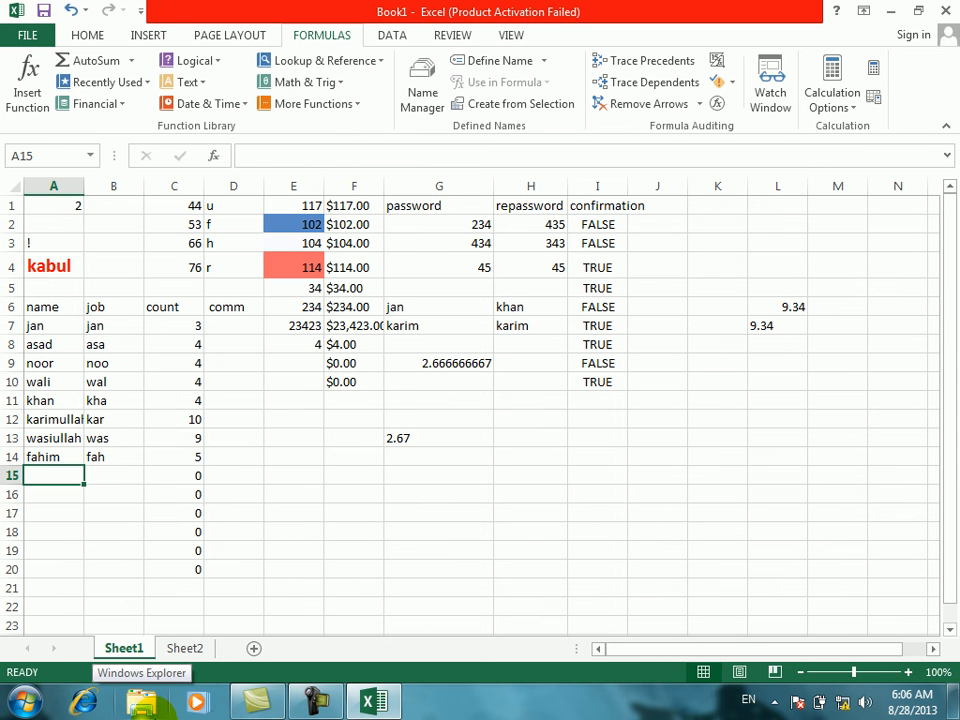
key("F2")
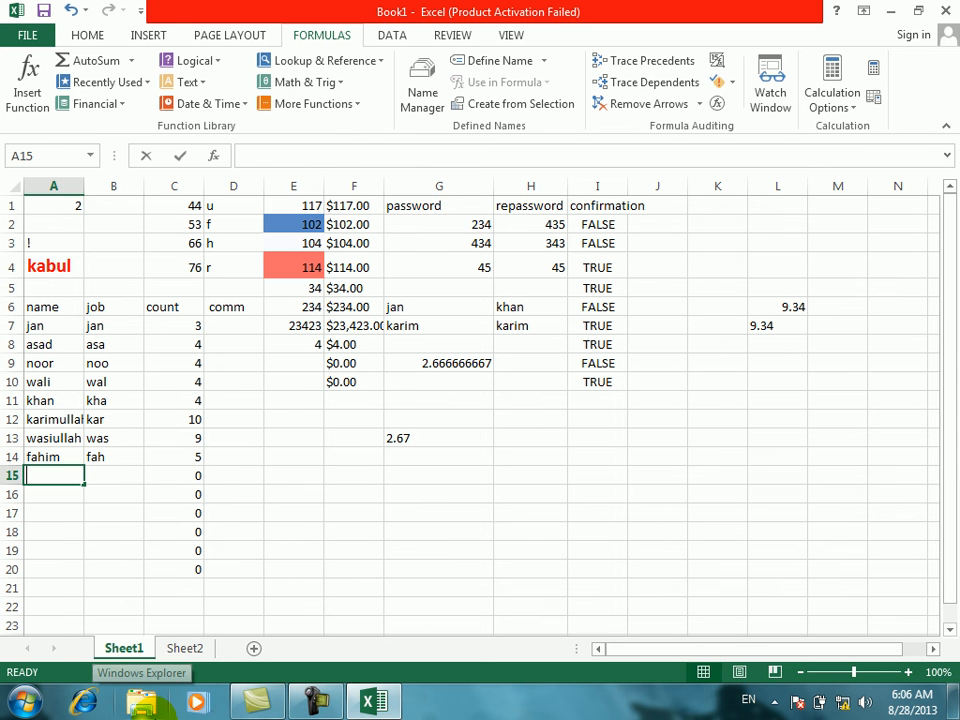
type("rabat")
key("Return")
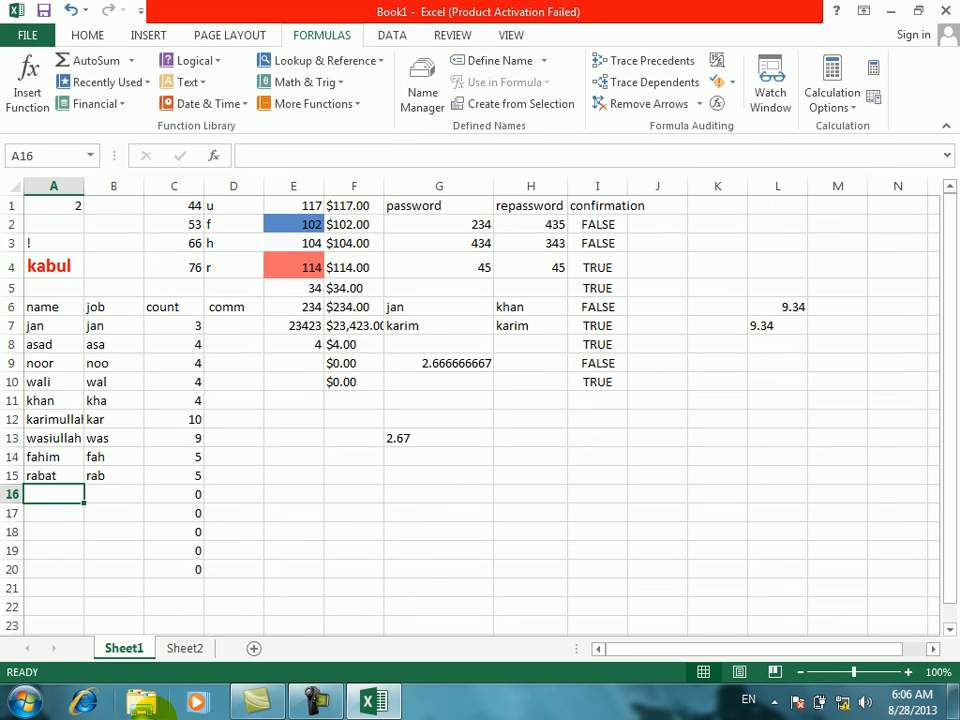
Step: Add two more sample names to the name column in cells A16 and A17
type("da")
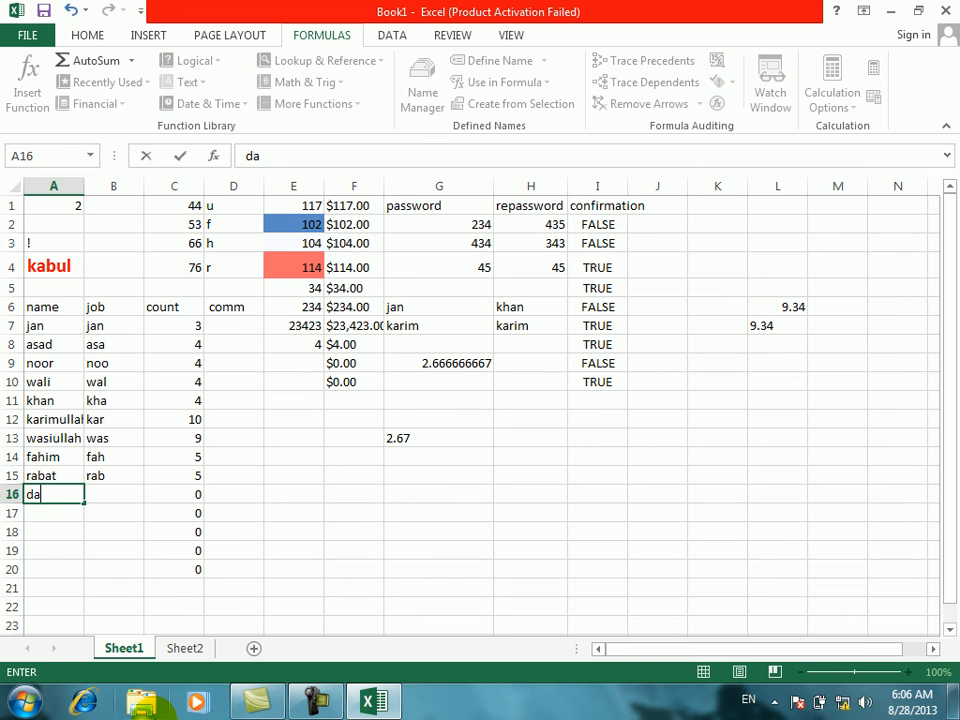
type("nishman")
key("Return")
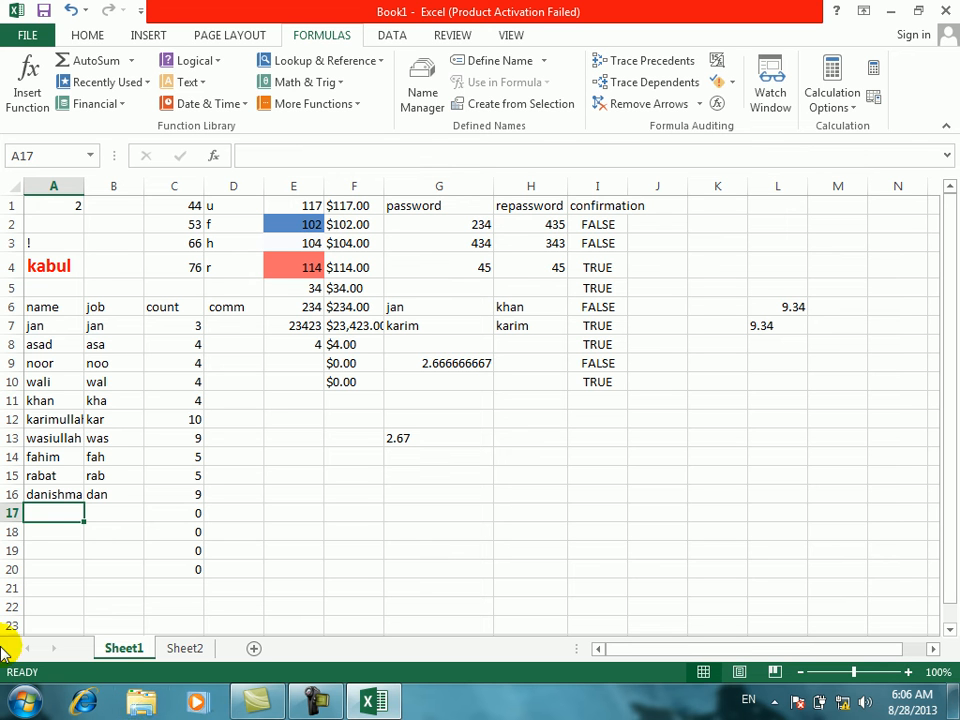
type("safi")
key("Return")
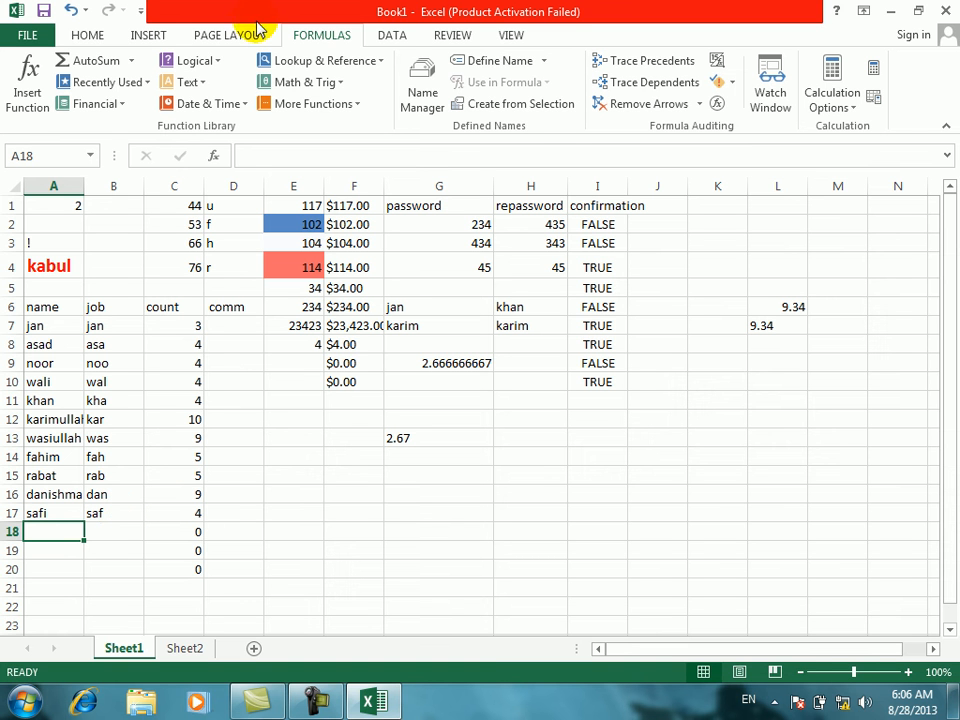
Step: Enter the uppercase text WELCOMET O PIHE in A18 and widen column A to fit its contents
left_click(203, 82)
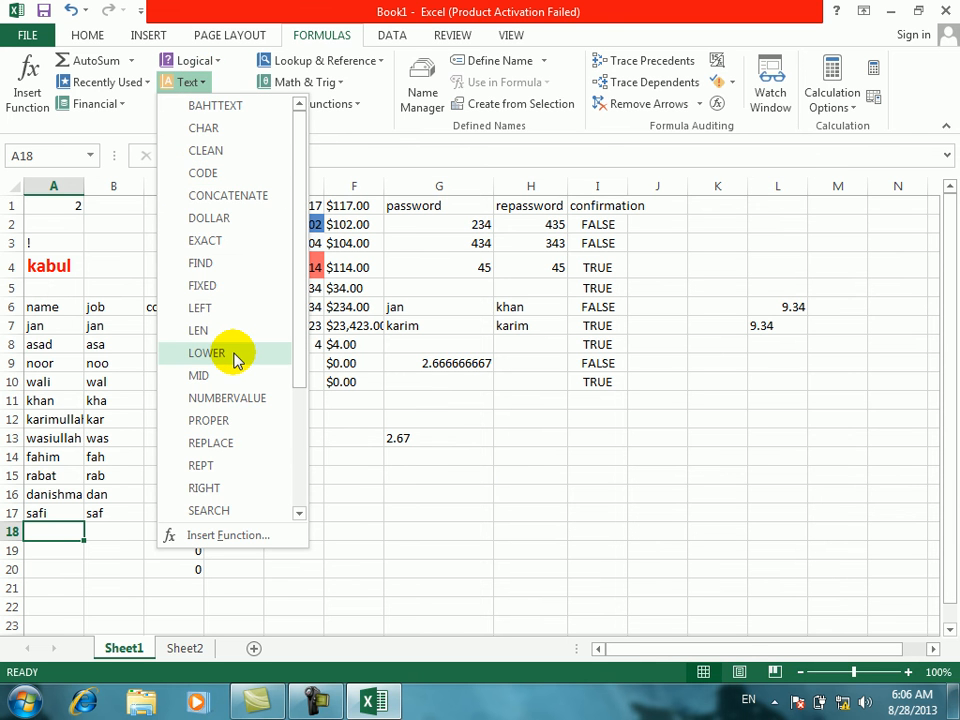
left_click(467, 484)
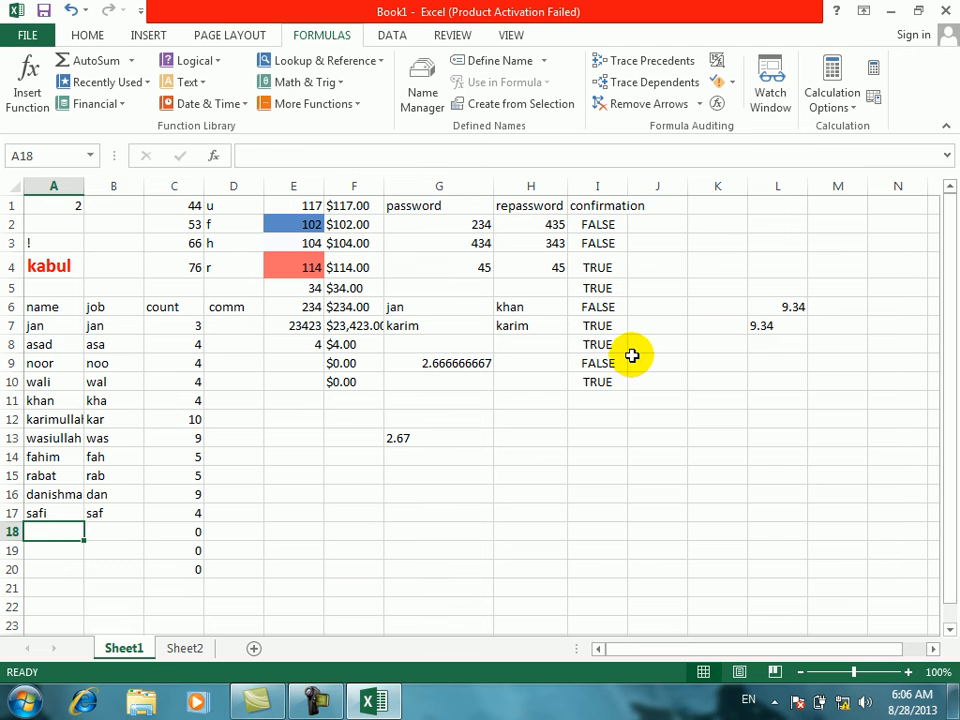
type("WEL")
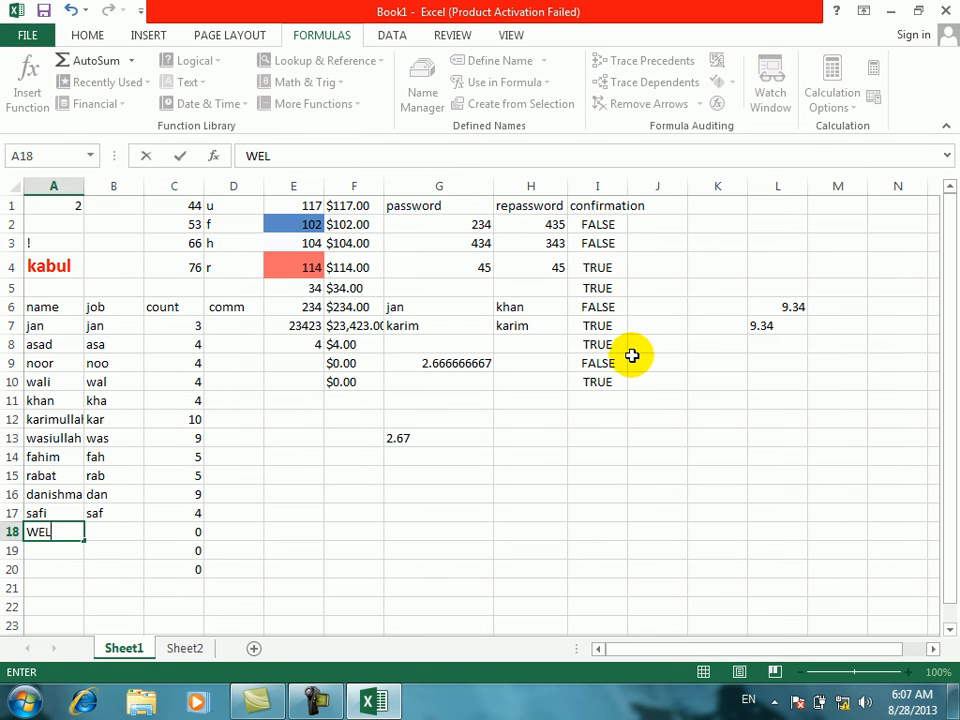
type("COMET O")
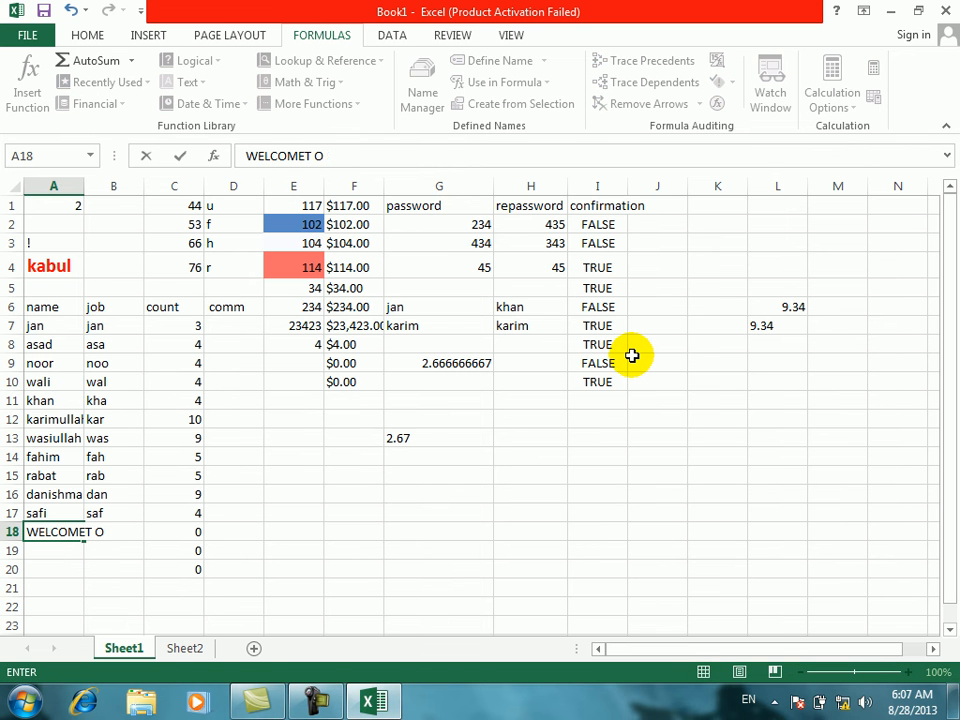
type(" PIHE")
key("Return")
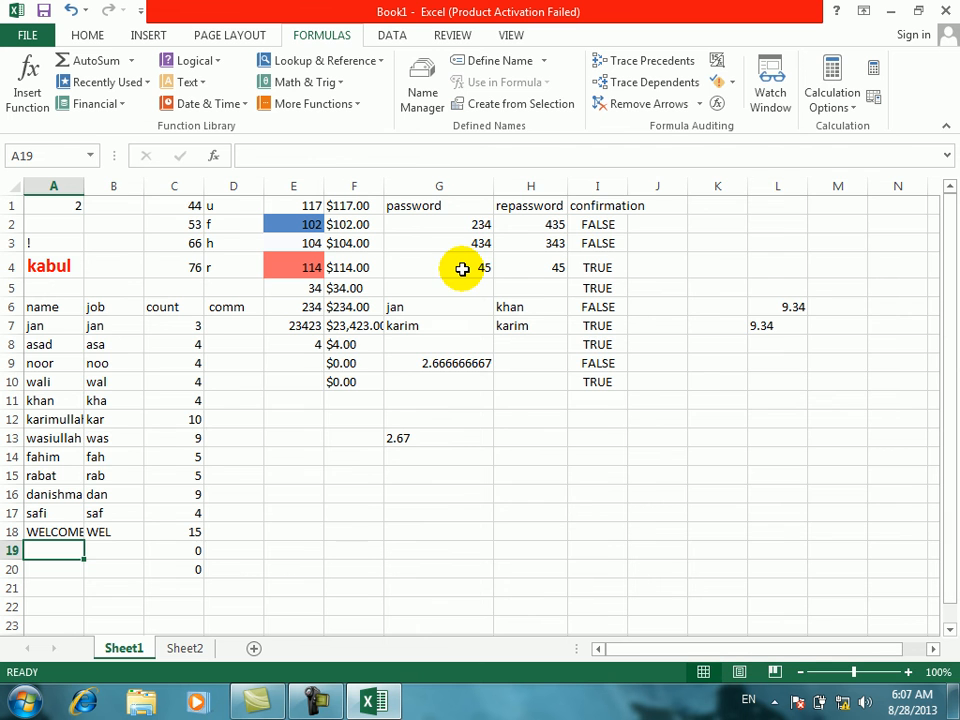
double_click(84, 187)
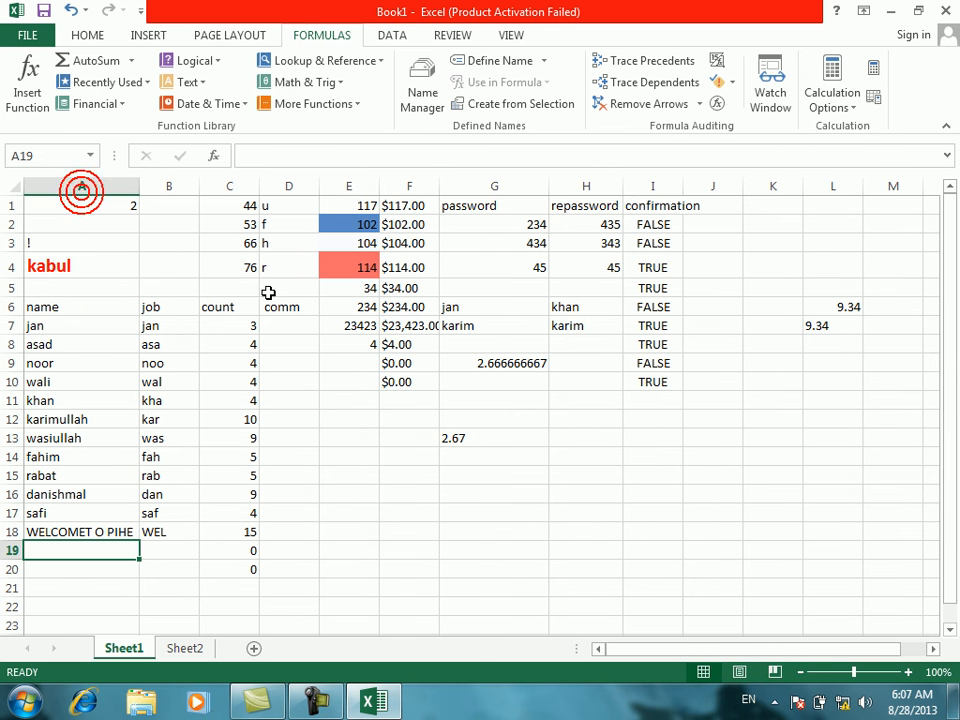
Step: Enter =LOWER(A18) in E18 to convert the uppercase text to lowercase
left_click(346, 528)
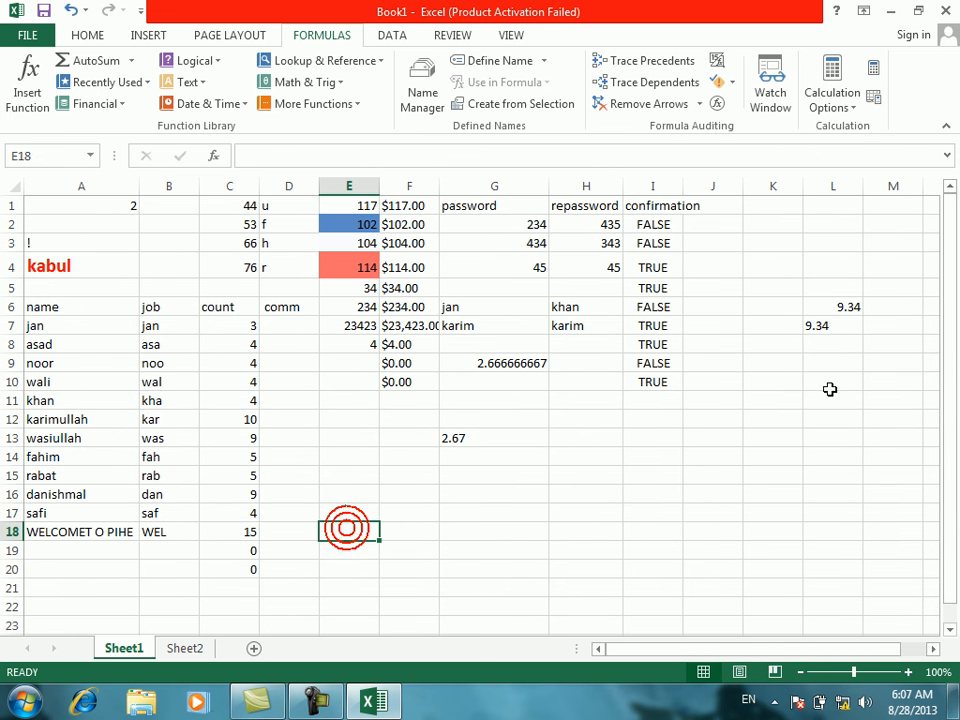
type("=LOWER(")
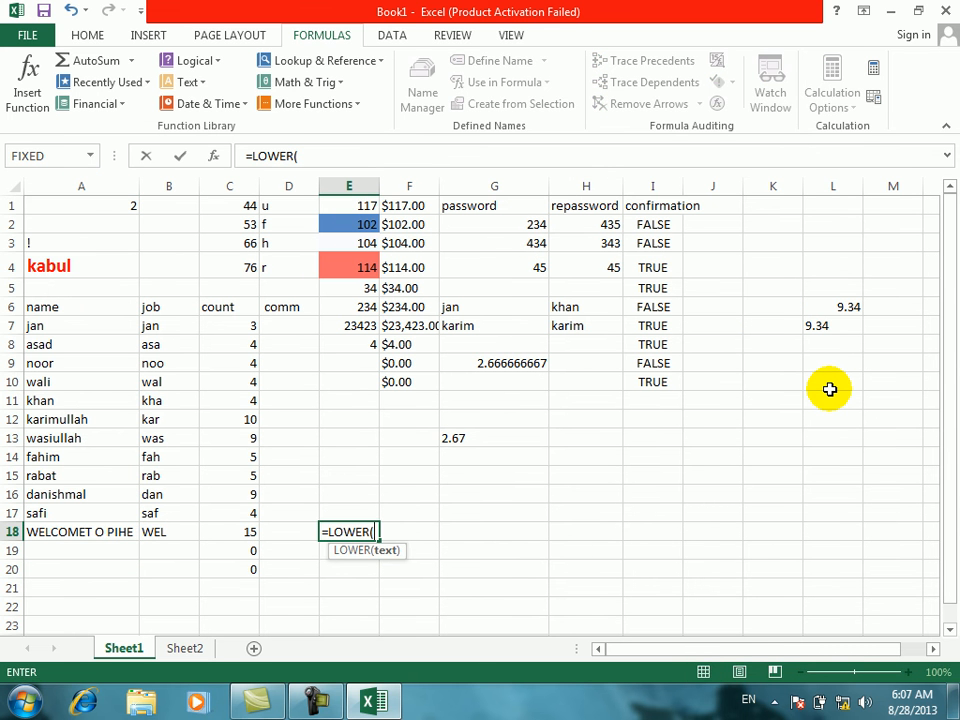
left_click(124, 545)
left_click(117, 530)
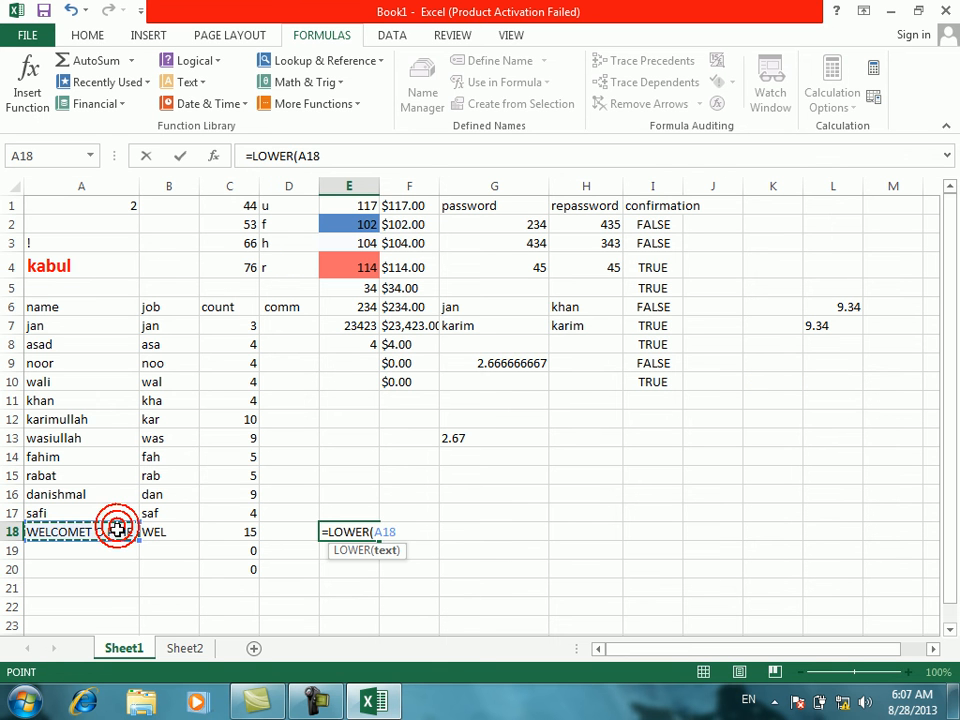
key("Return")
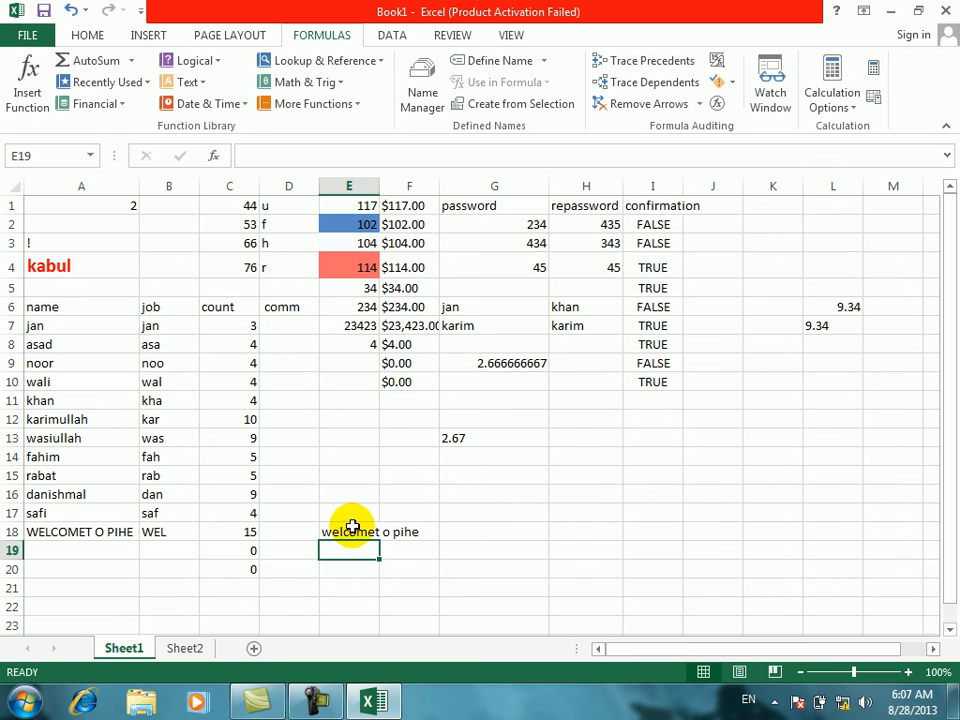
Step: Enter =MID(A12,3,5) in E19 to extract five characters from the name starting at the third, and review the formula
left_click(204, 82)
left_click_drag(296, 155, 296, 278)
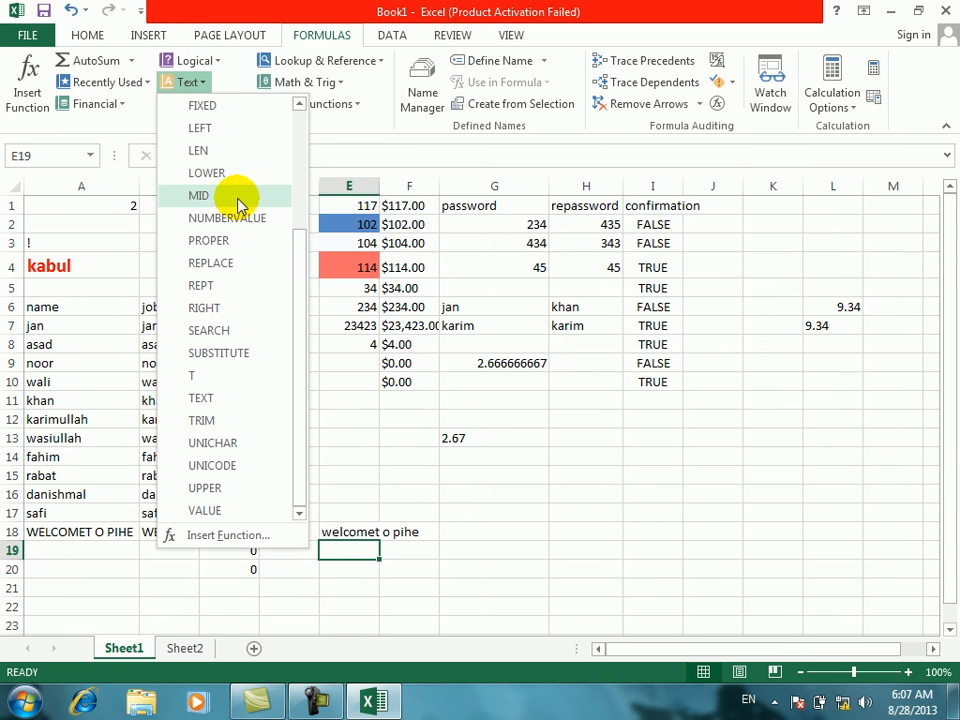
left_click(460, 461)
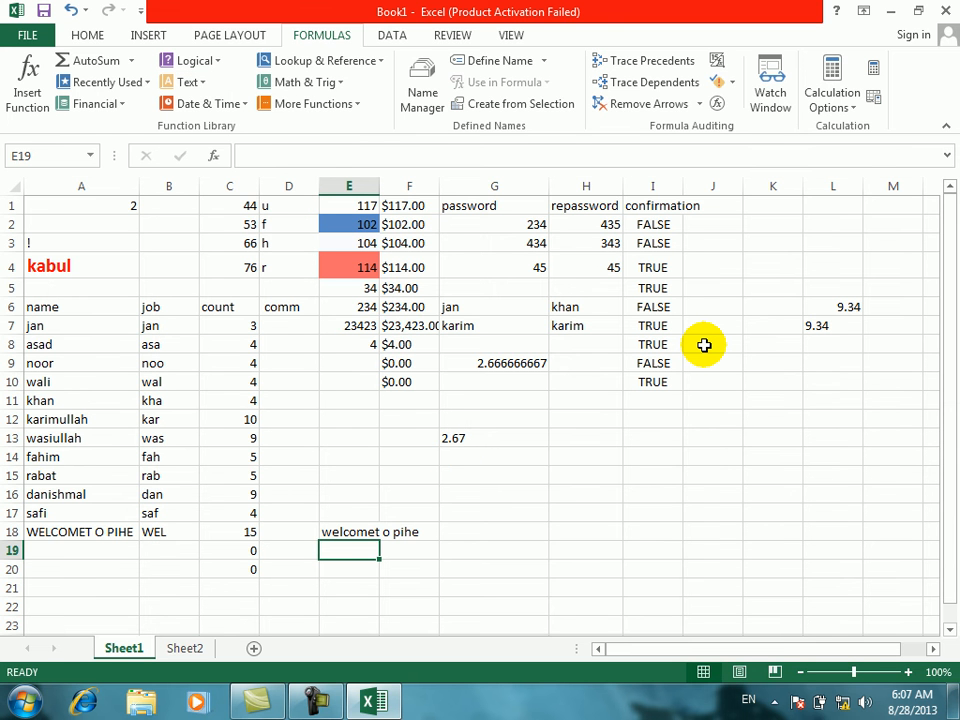
type("=MID(")
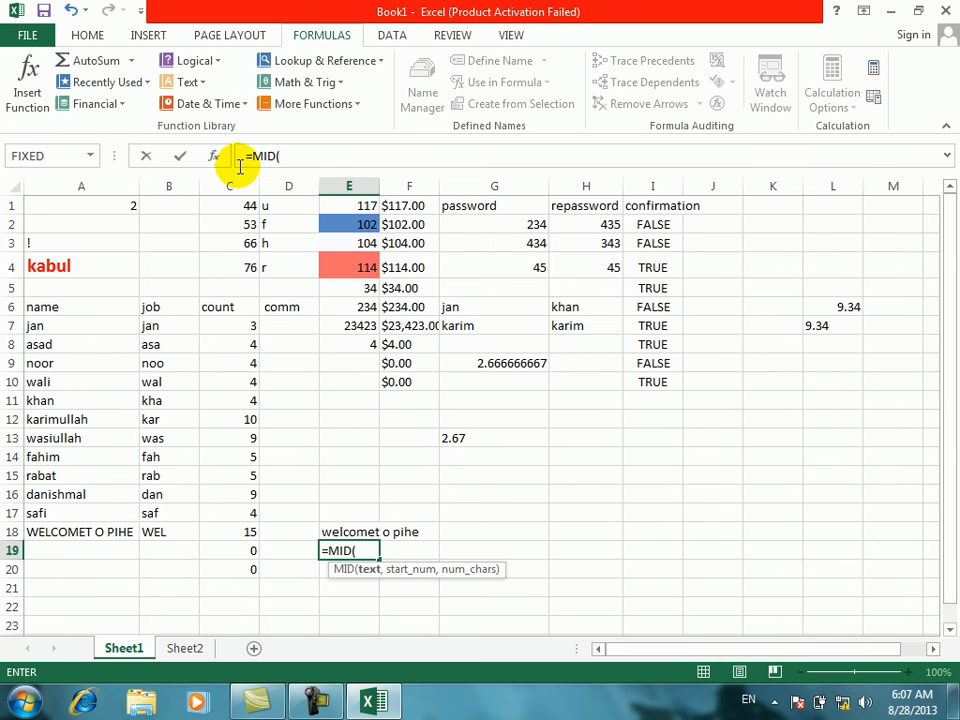
left_click(60, 419)
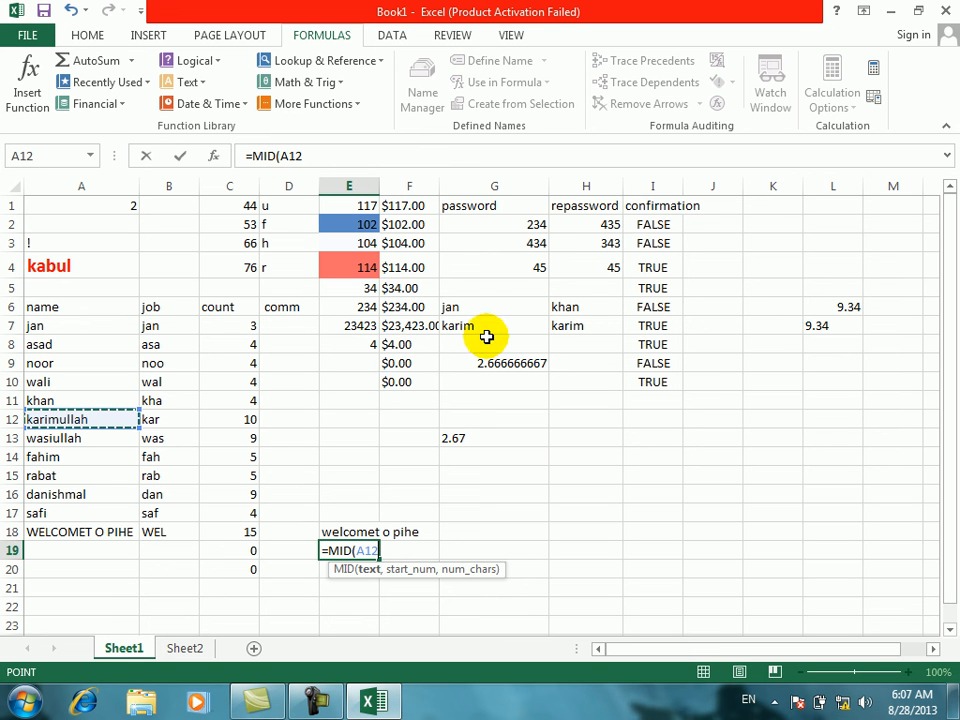
type(",3,5)")
key("Return")
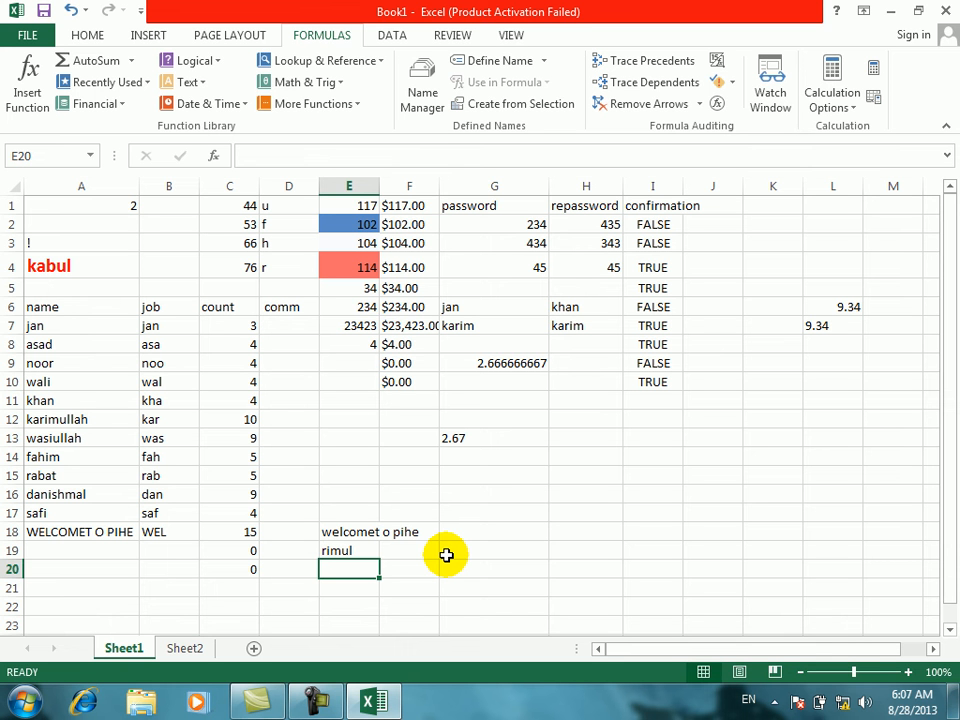
left_click(360, 547)
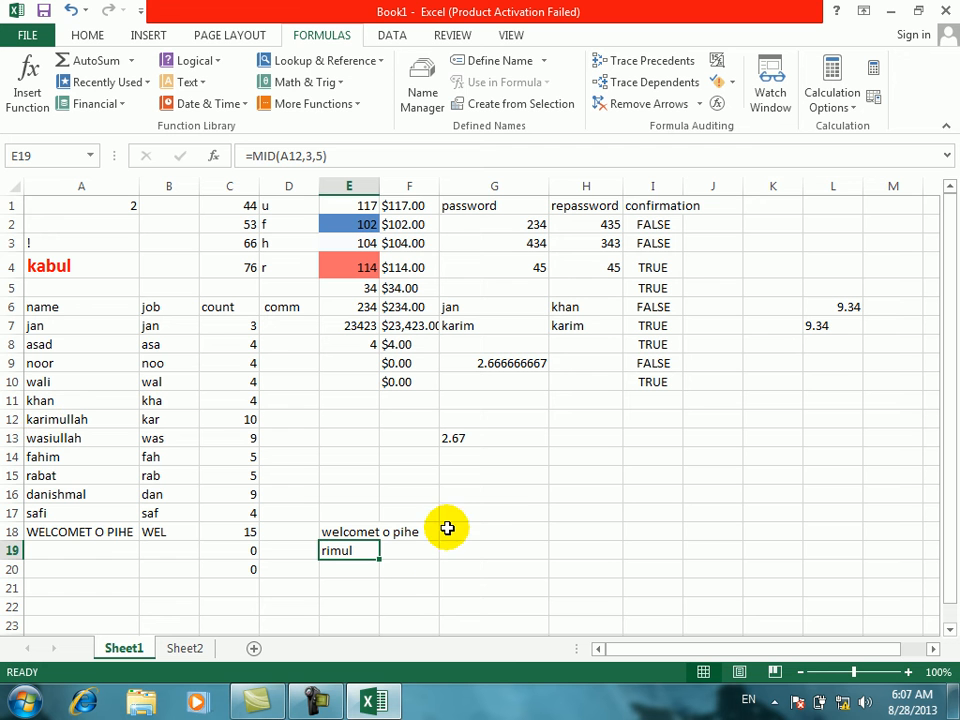
Step: Look up the NUMBERVALUE text function and try to enter a DOLLAR formula in G16
left_click(505, 494)
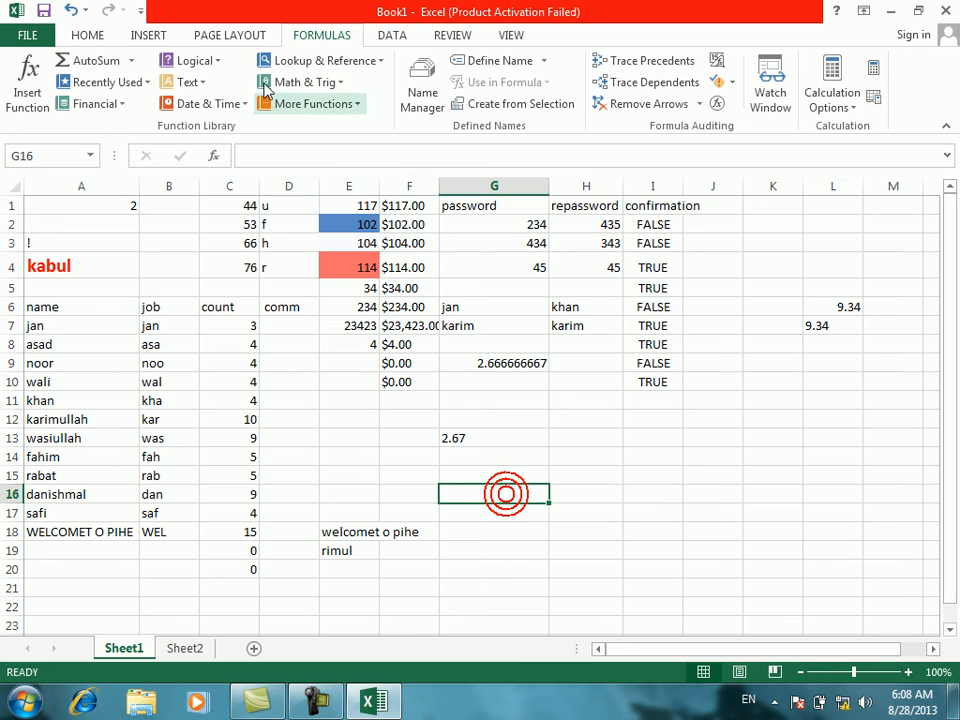
left_click(213, 86)
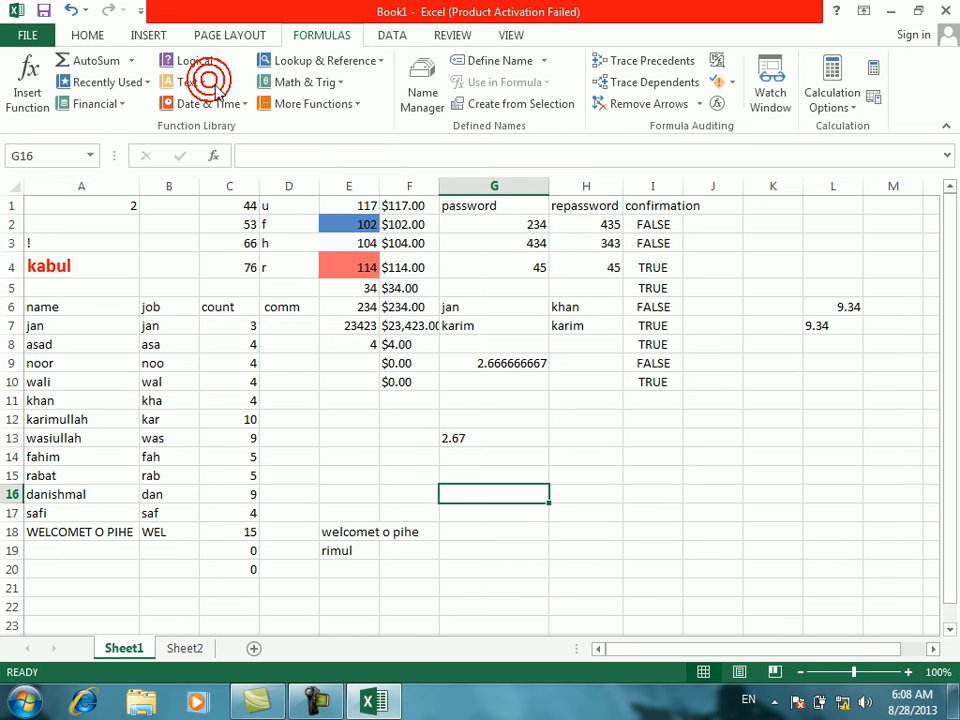
left_click_drag(298, 148, 268, 258)
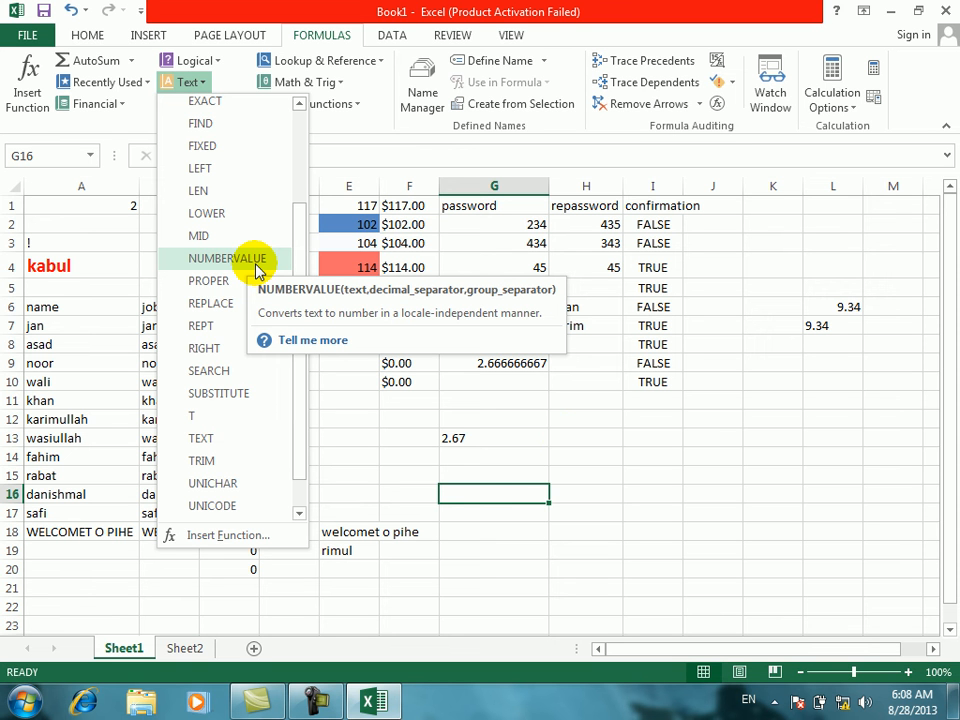
left_click(568, 442)
type("=")
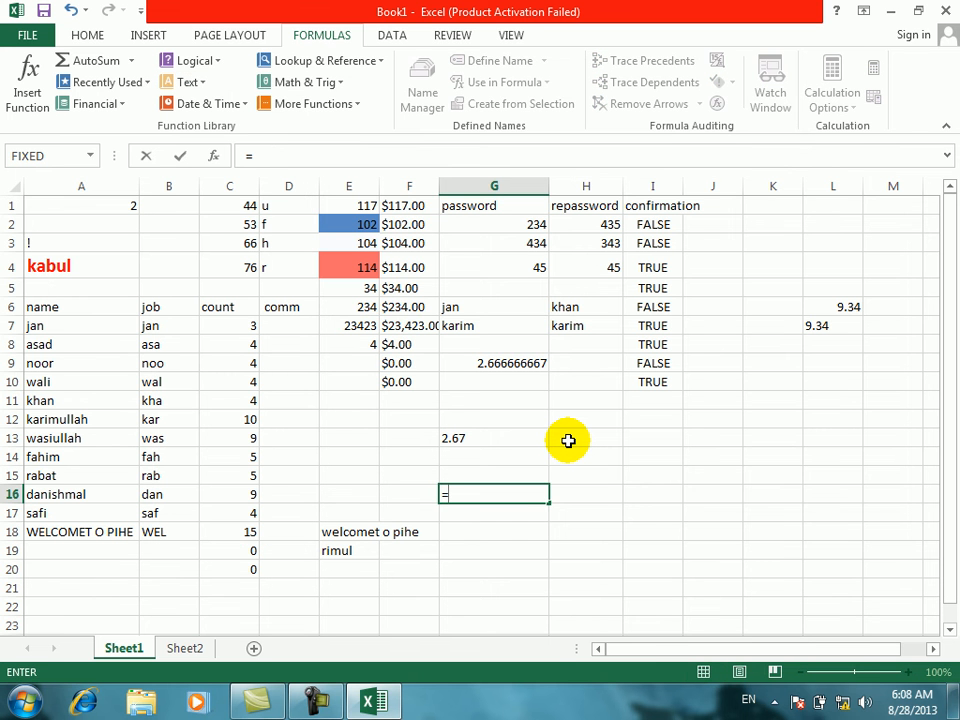
type("DOL")
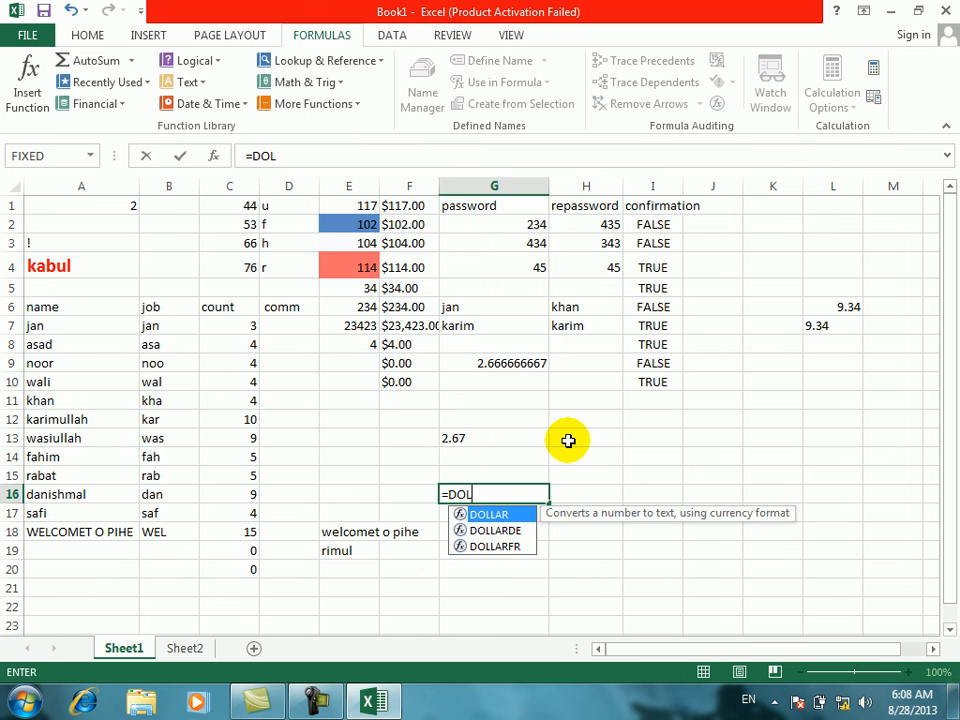
key("Right")
key("BackSpace")
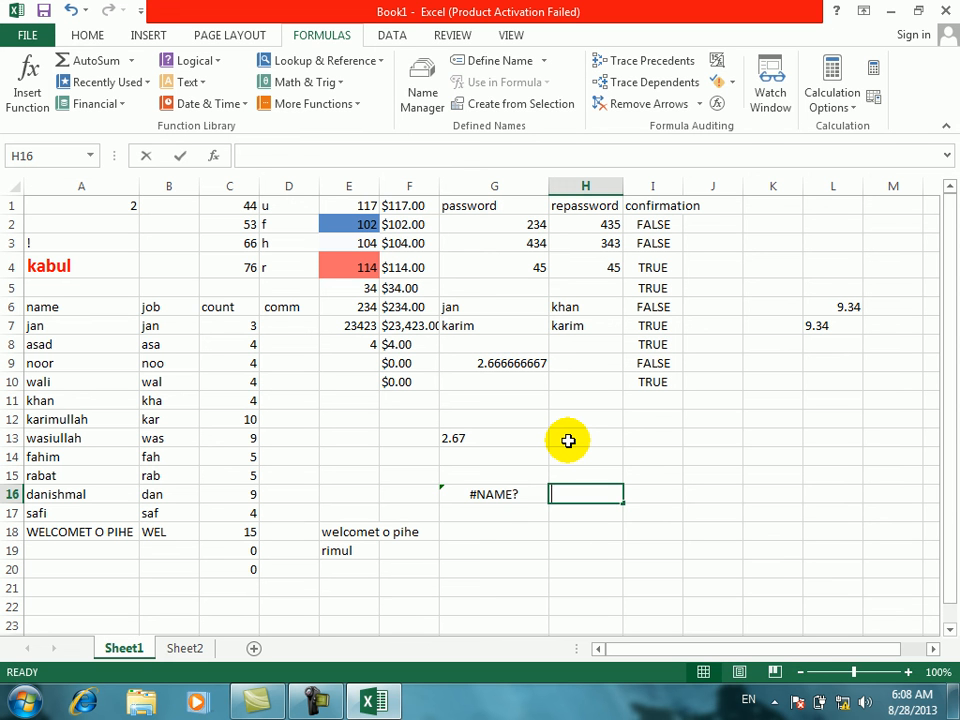
Step: Enter a DOLLAR formula in H16 that converts the value in L7 to currency text
type("=DO")
key("Tab")
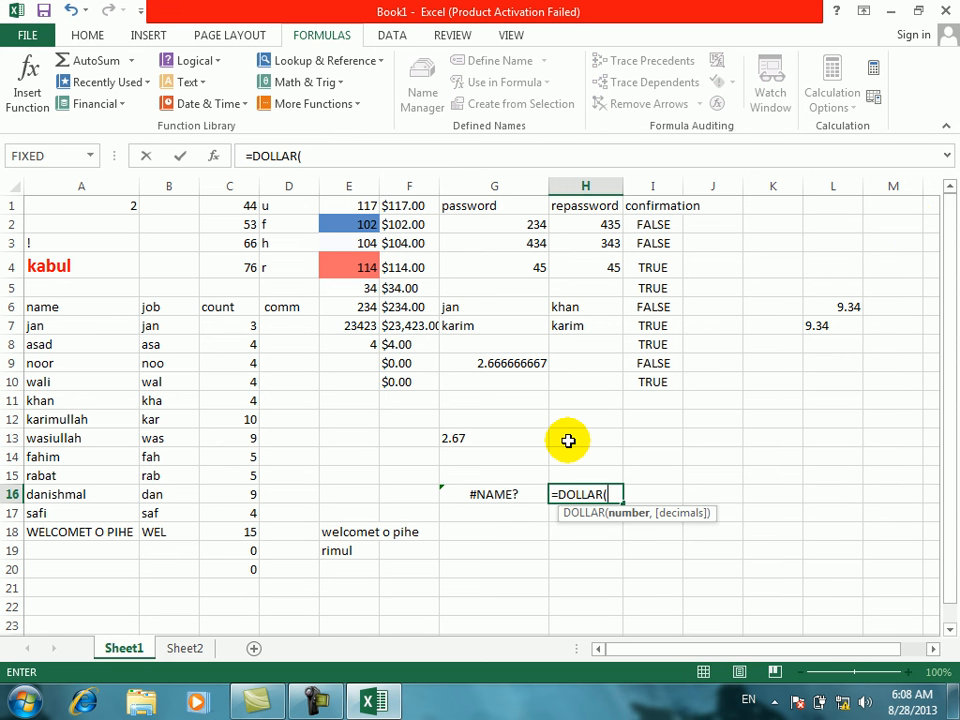
left_click(825, 322)
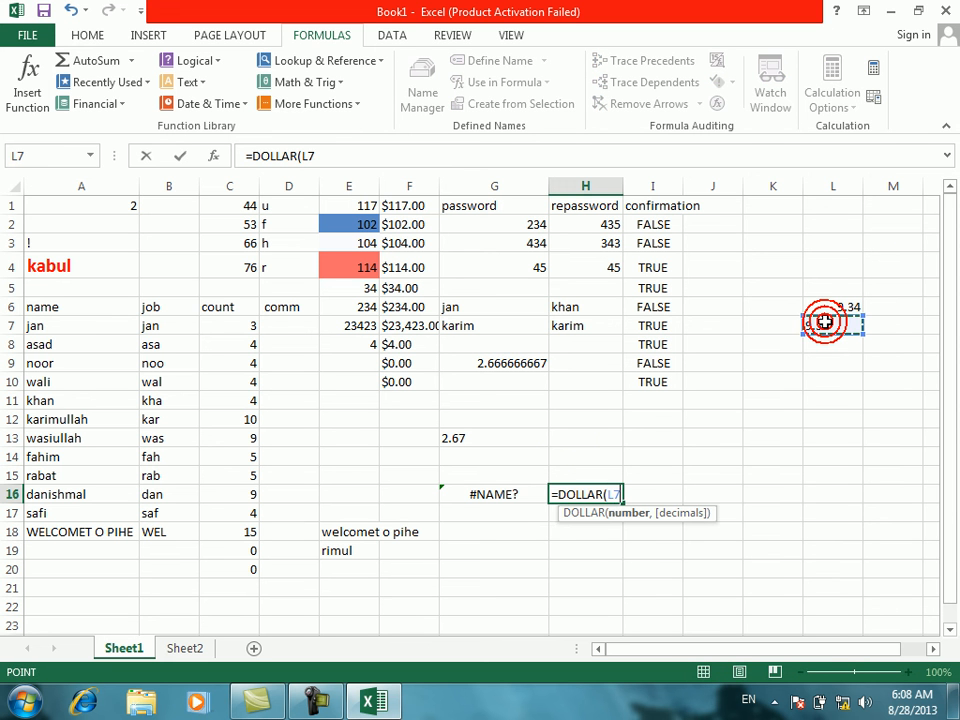
key("Return")
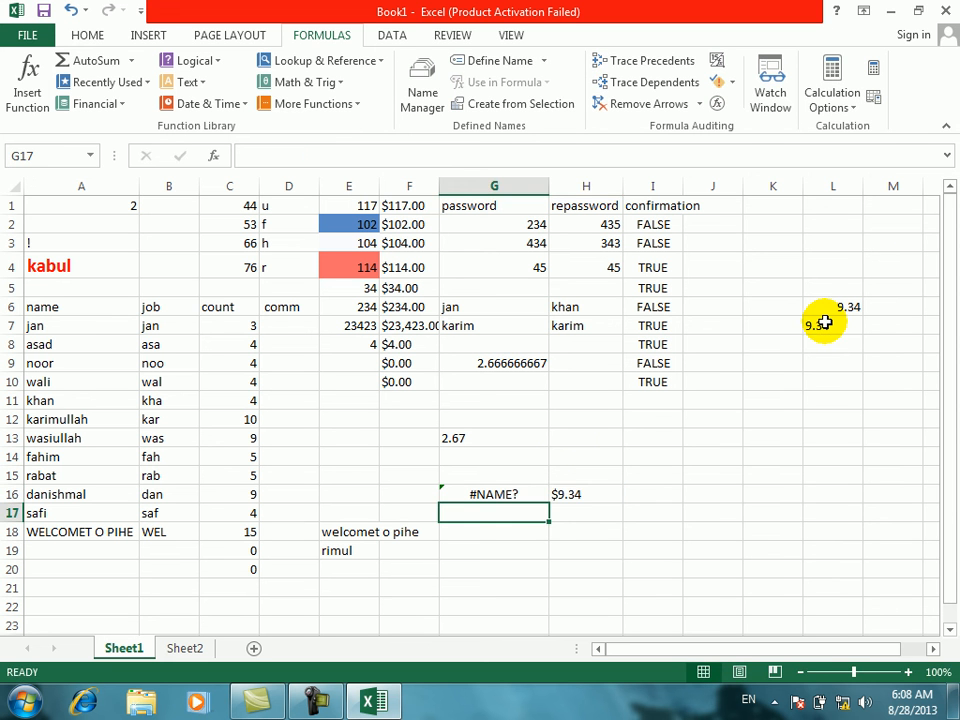
Step: Enter a NUMBERVALUE formula in H17 that converts the currency text in H16 back to a number
left_click(595, 511)
type("=")
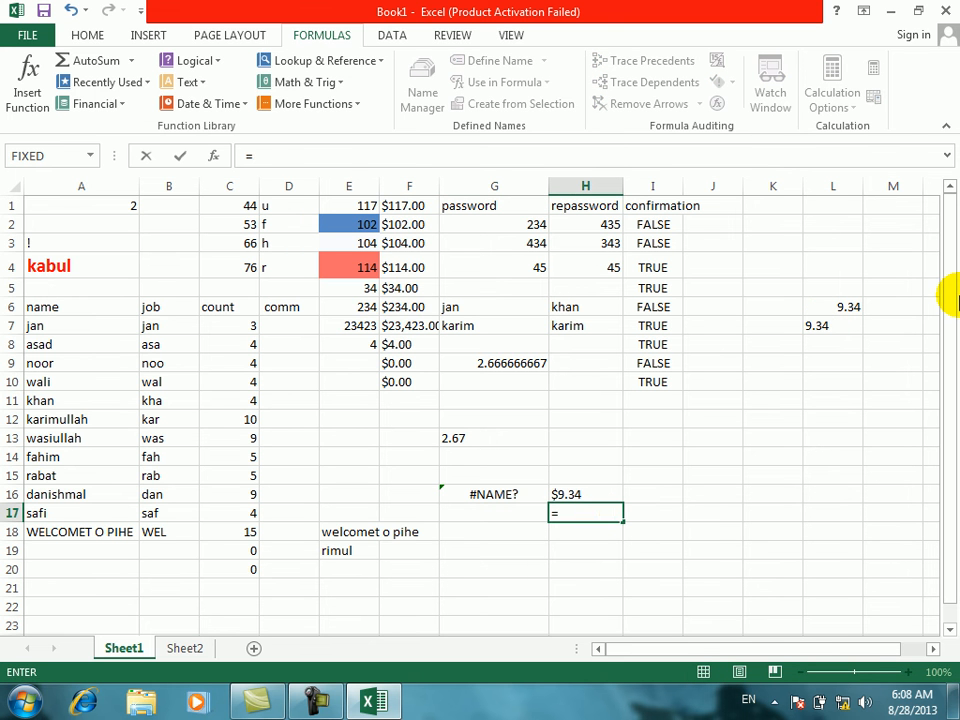
type("NUMB")
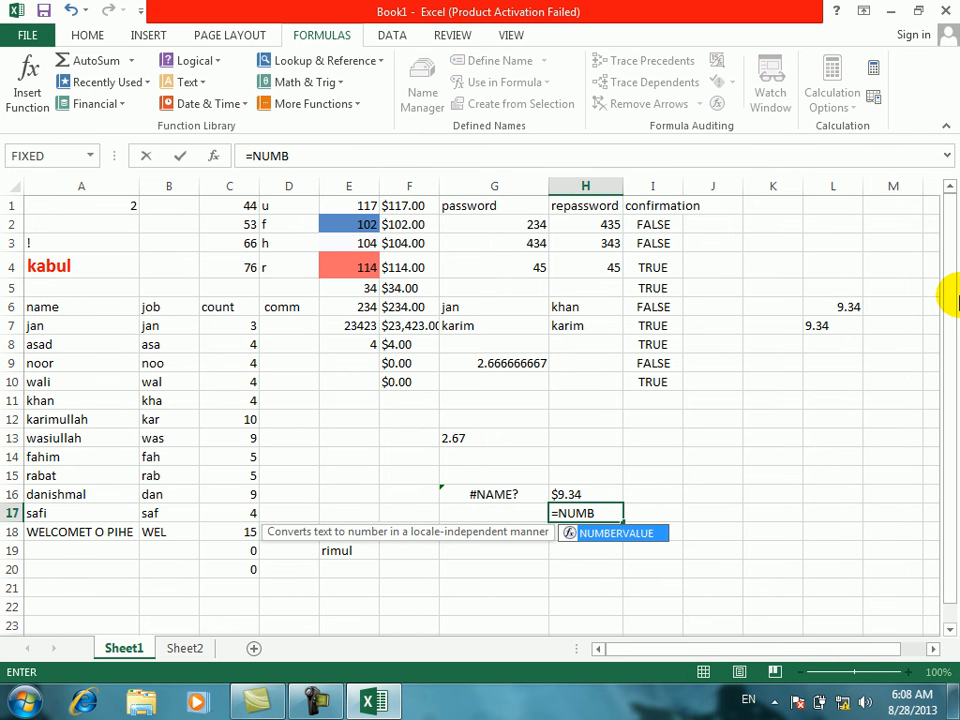
key("Tab")
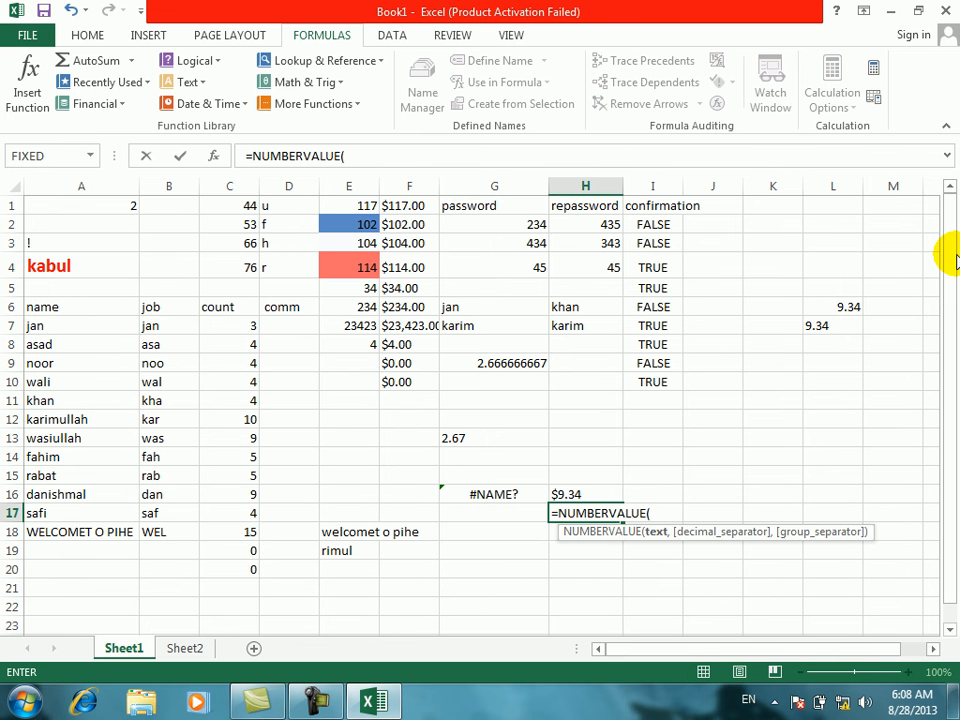
left_click(580, 494)
key("Return")
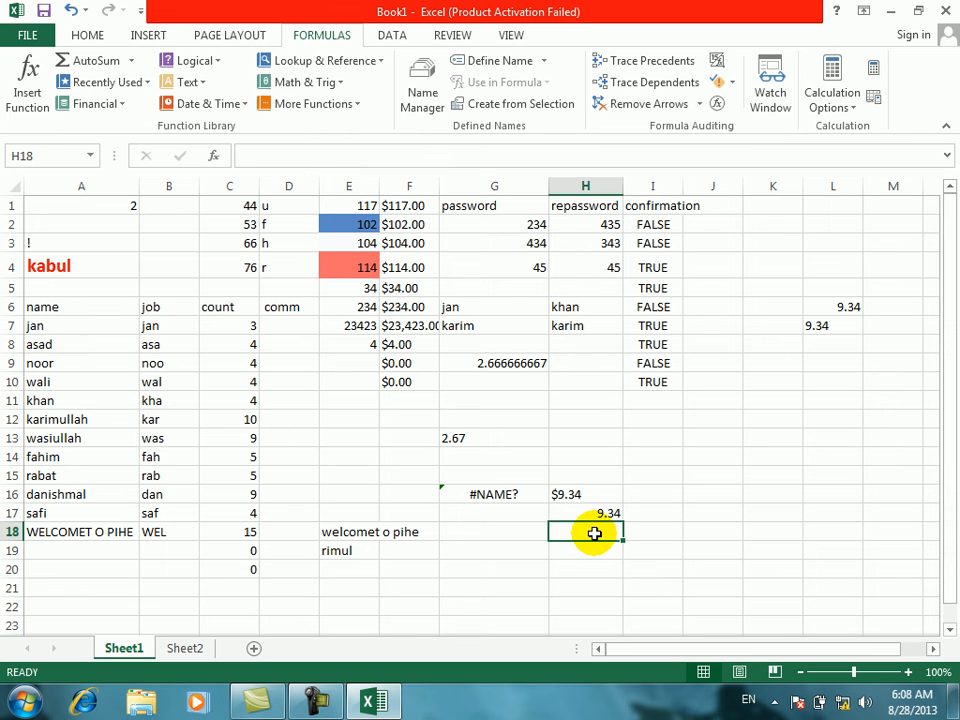
Step: Enter =PROPER(E18) in I13 to capitalise each word of the lowercase text, and fit column I's width to its contents
left_click(655, 435)
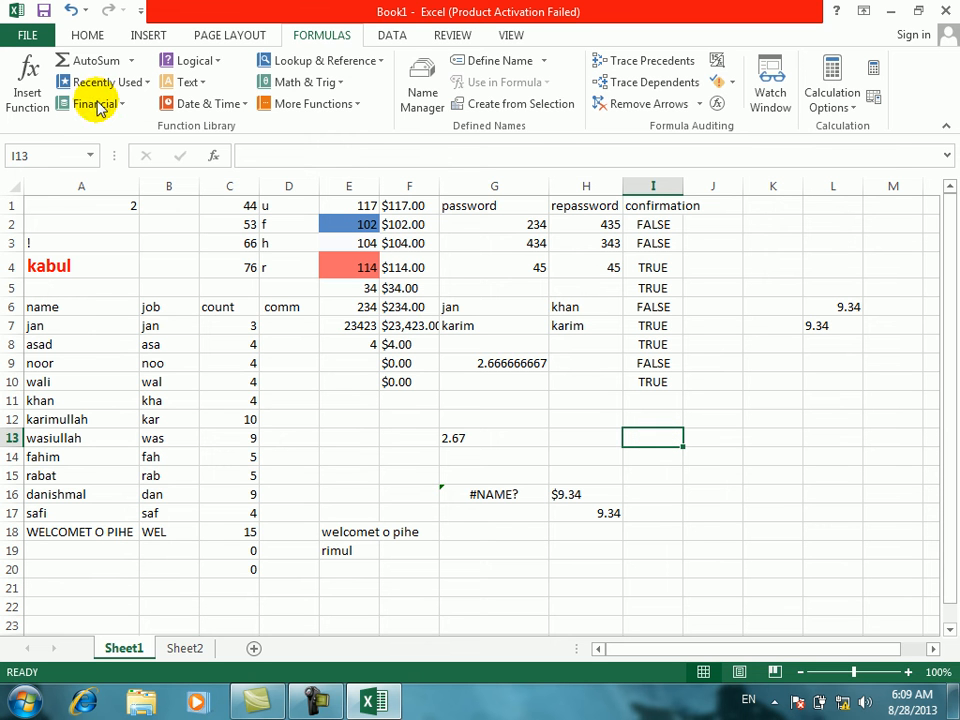
left_click(198, 82)
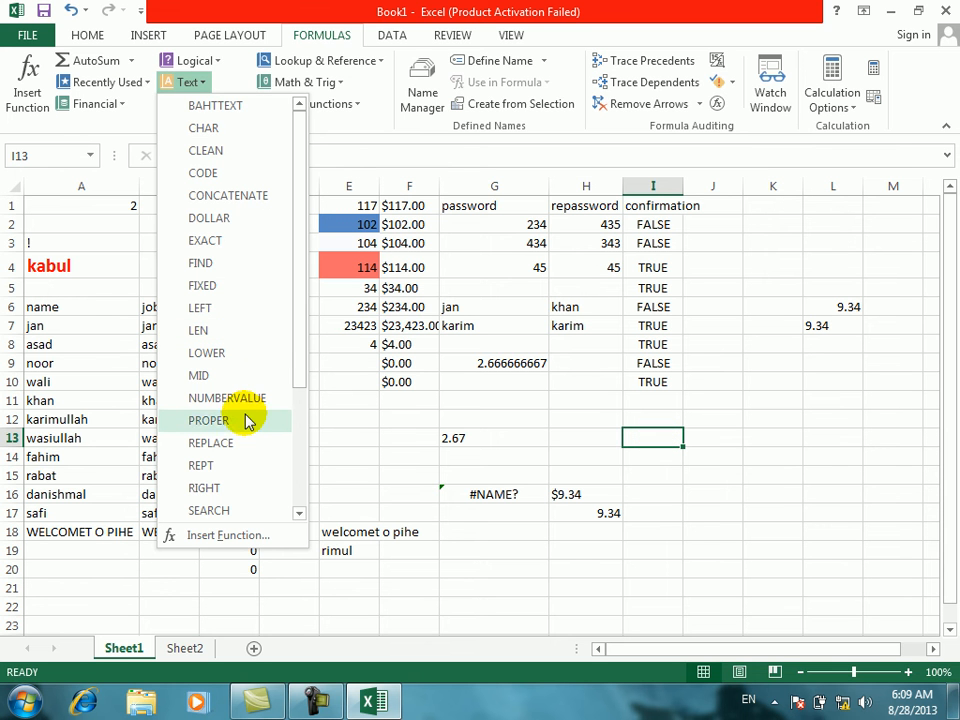
left_click(686, 462)
type("=")
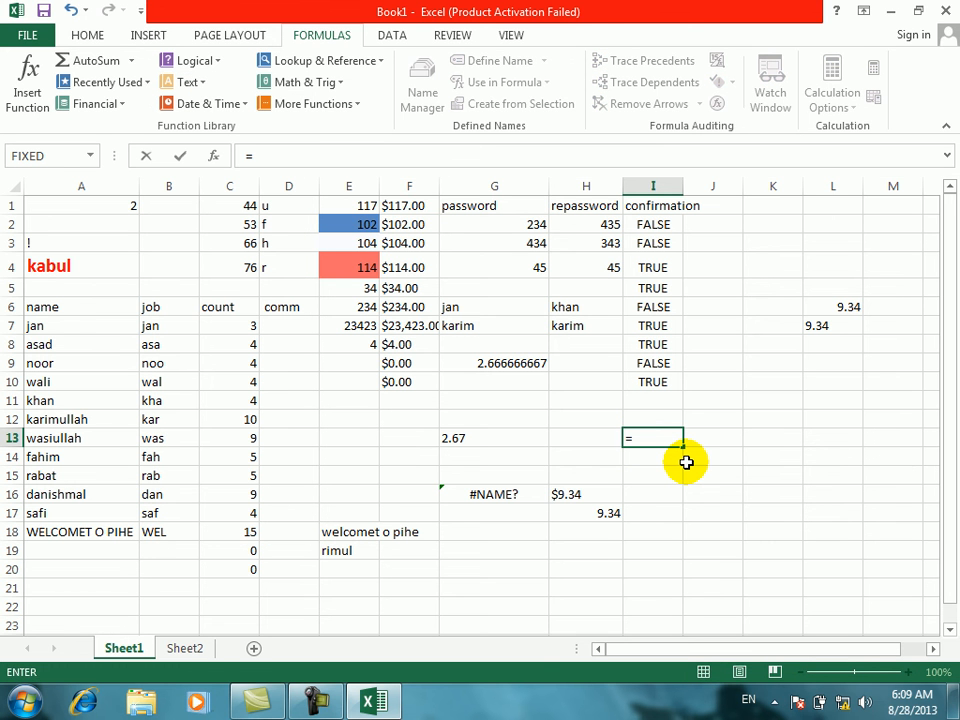
type("PO")
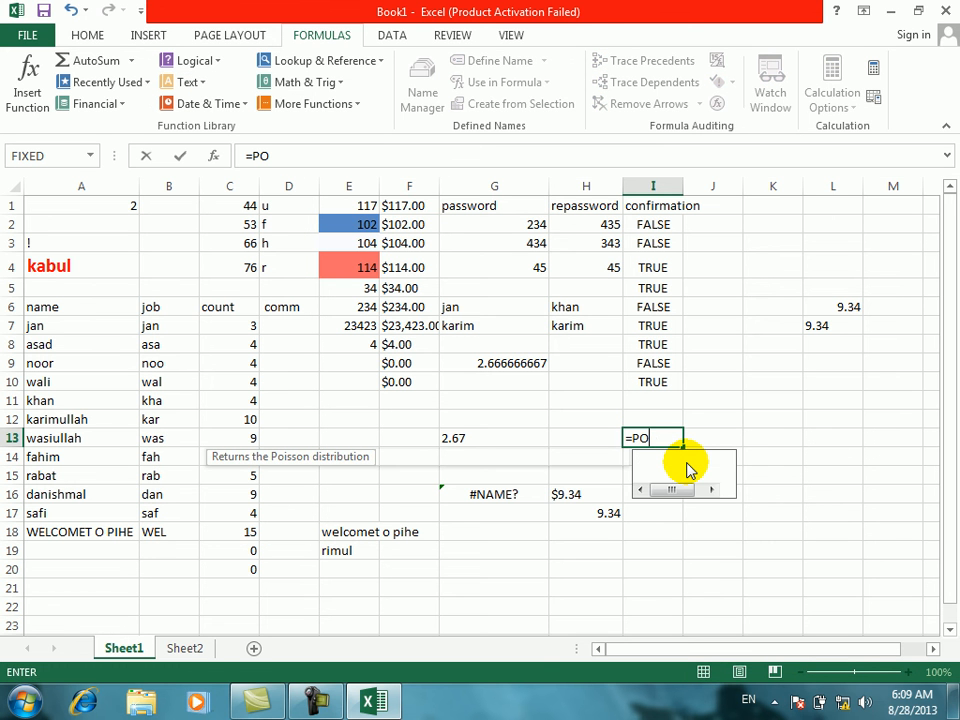
key("BackSpace")
type("RO")
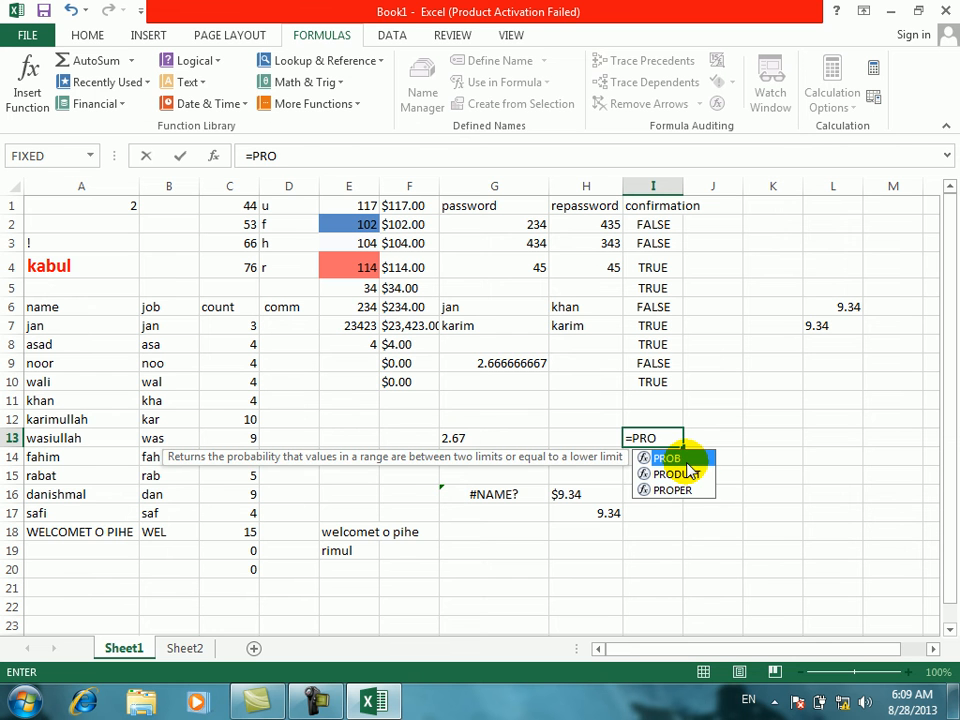
type("PER(")
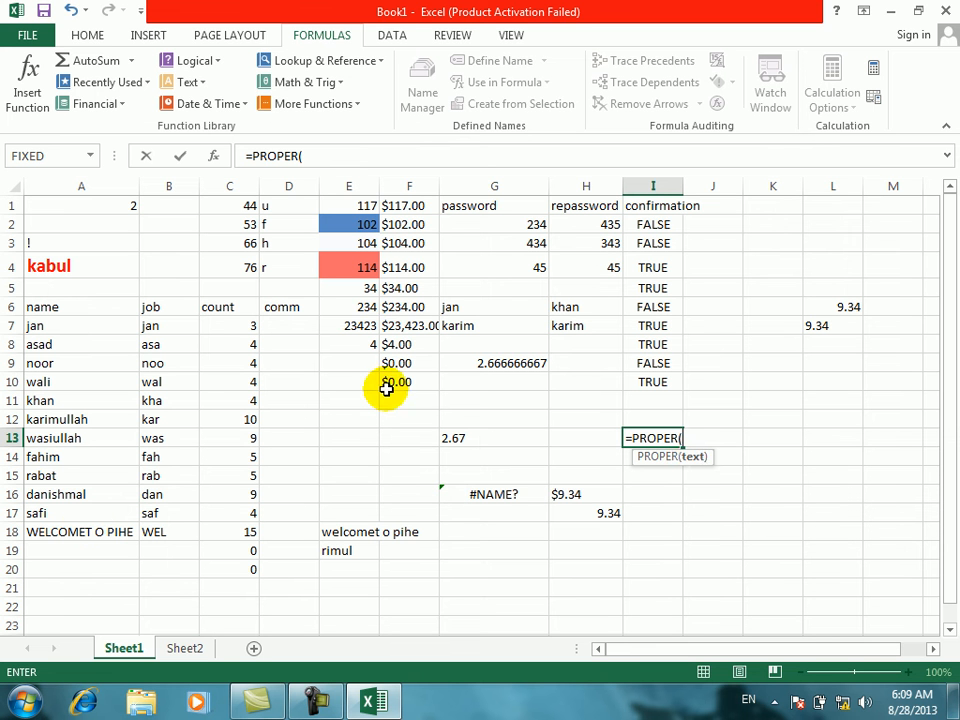
left_click(370, 531)
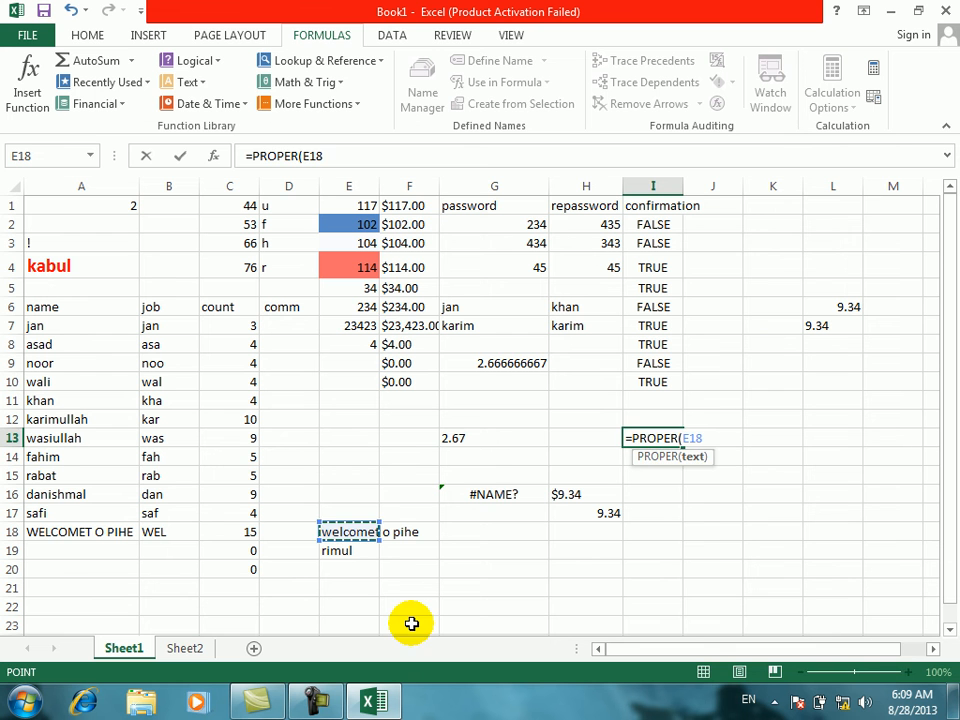
key("Return")
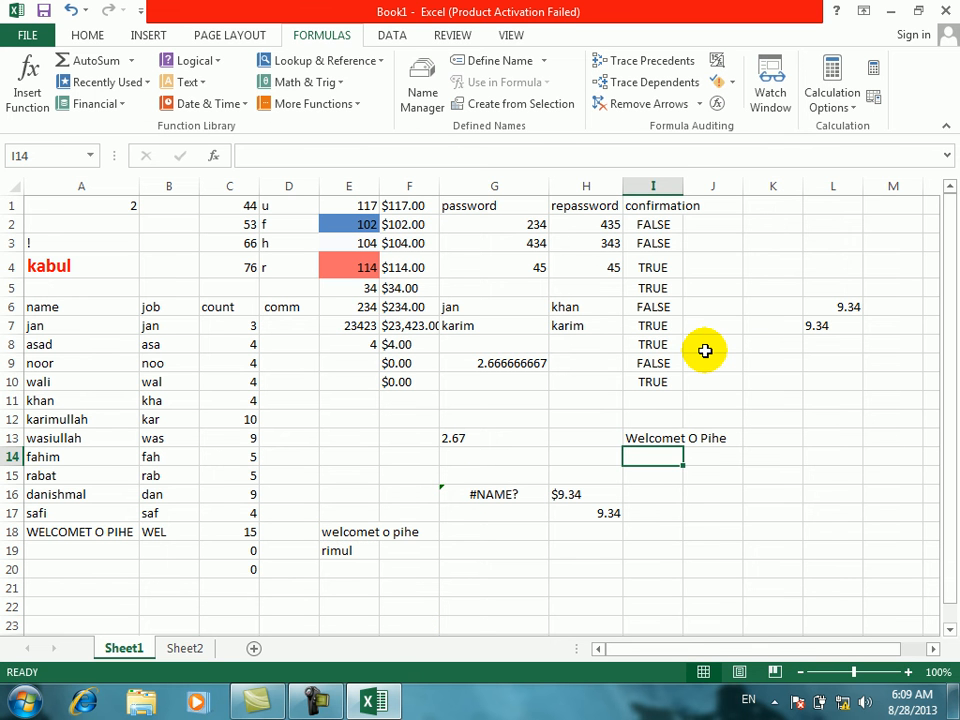
left_click_drag(686, 183, 687, 183)
double_click(687, 183)
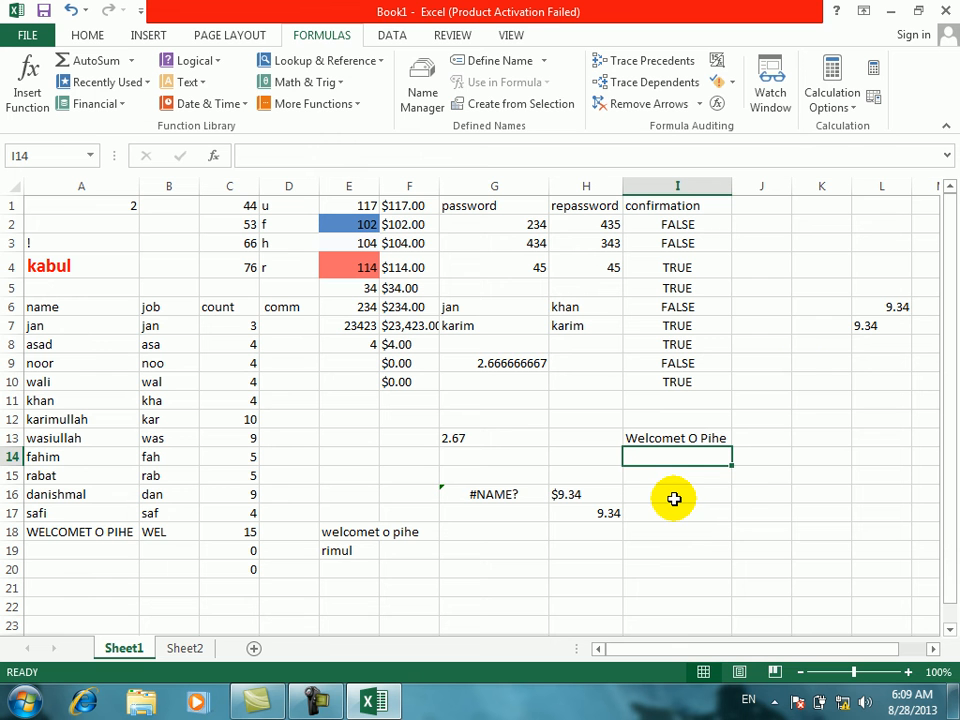
Step: Look up the REPLACE text function and start a REPLACE formula in I15 with A4 as the old text
left_click(750, 477)
left_click(205, 80)
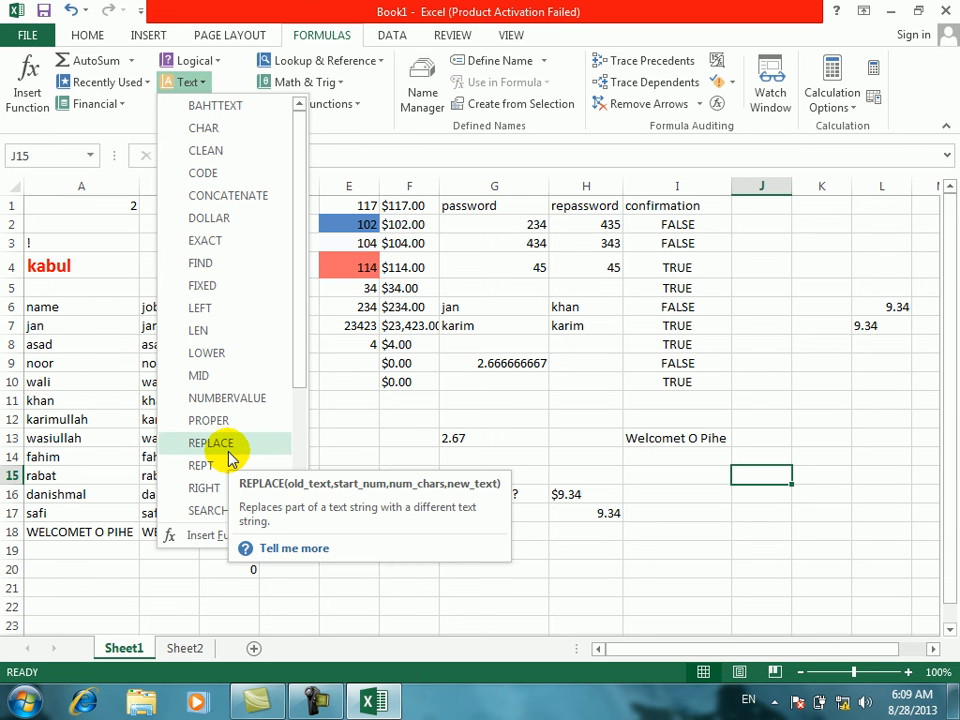
left_click(606, 540)
left_click(703, 484)
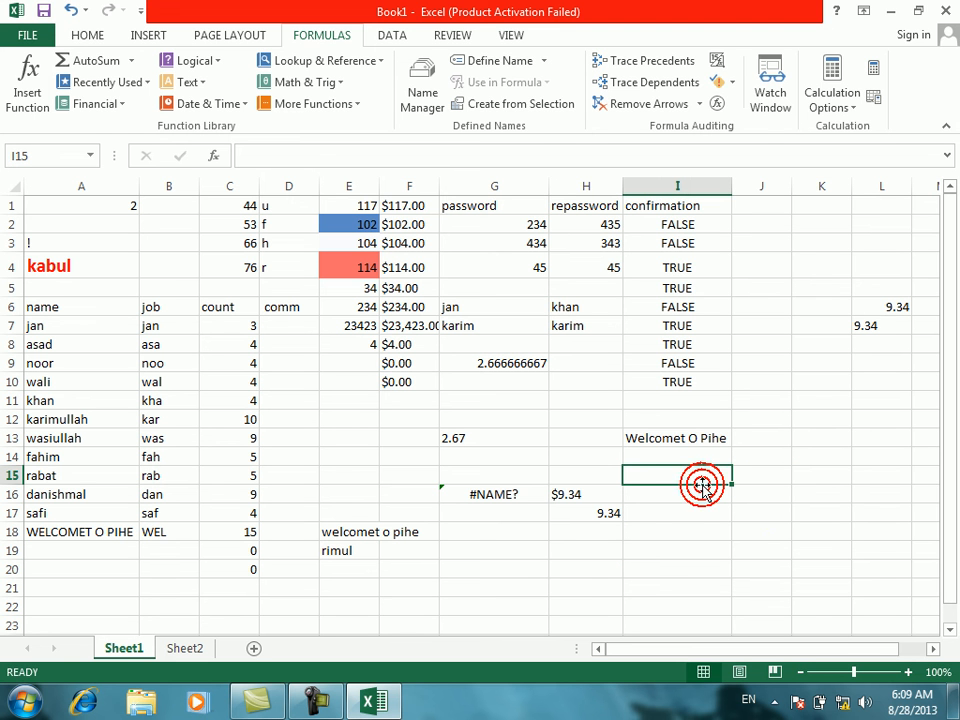
type("=")
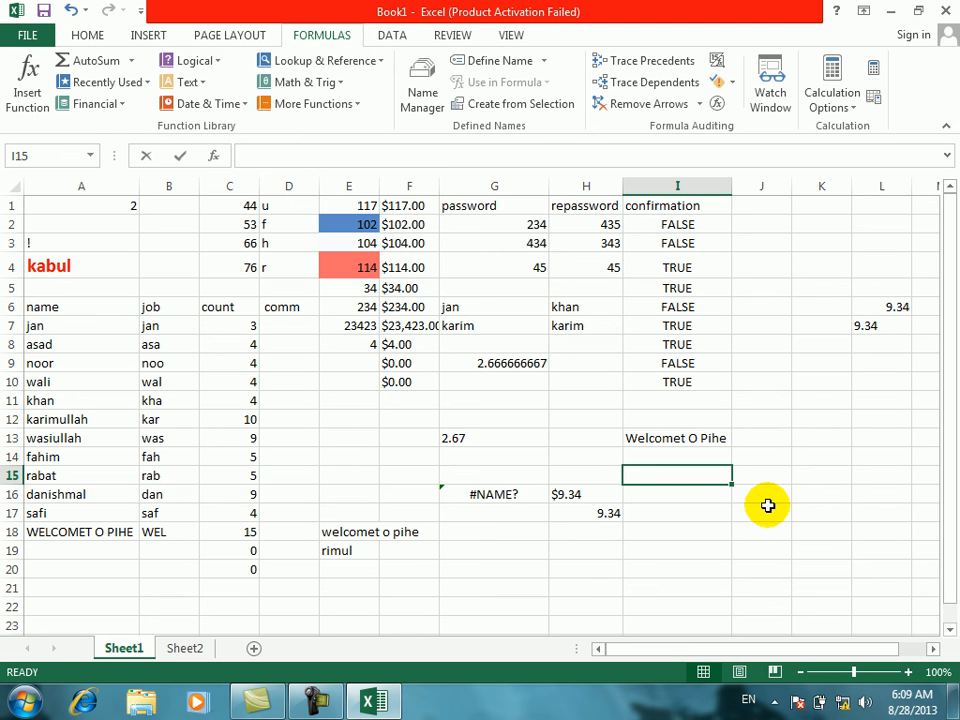
type("=C")
key("BackSpace")
type("RE")
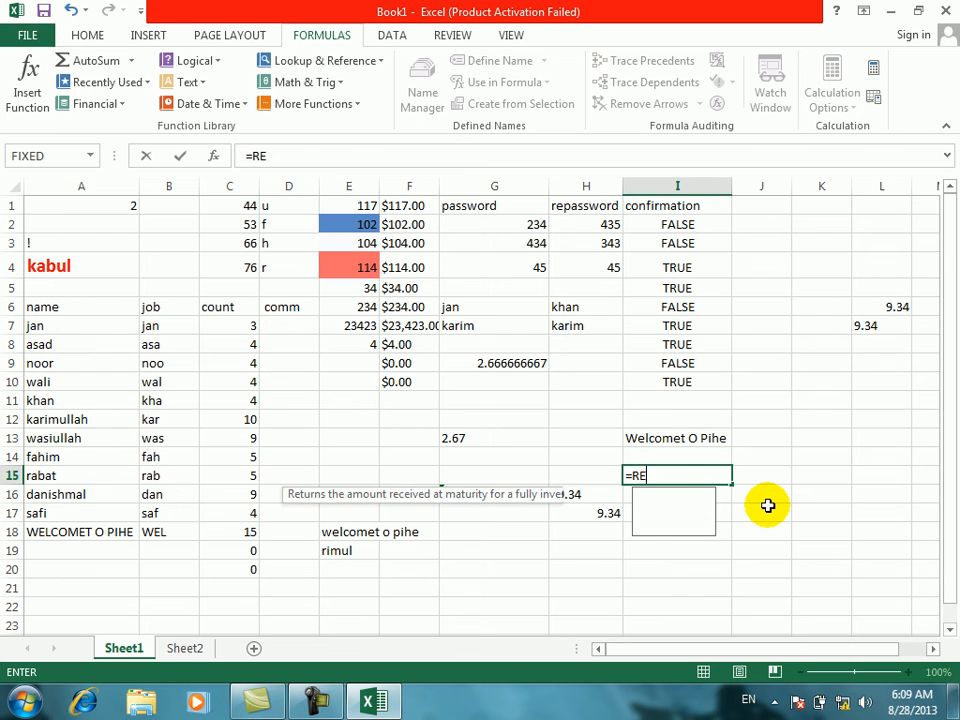
type("PLACE(")
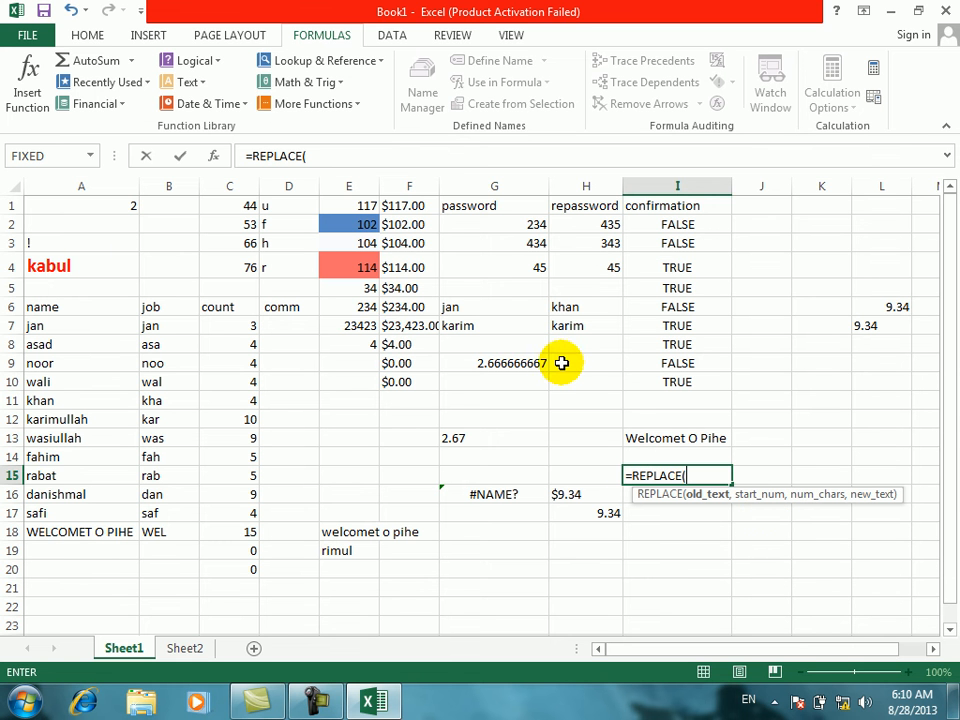
left_click(82, 262)
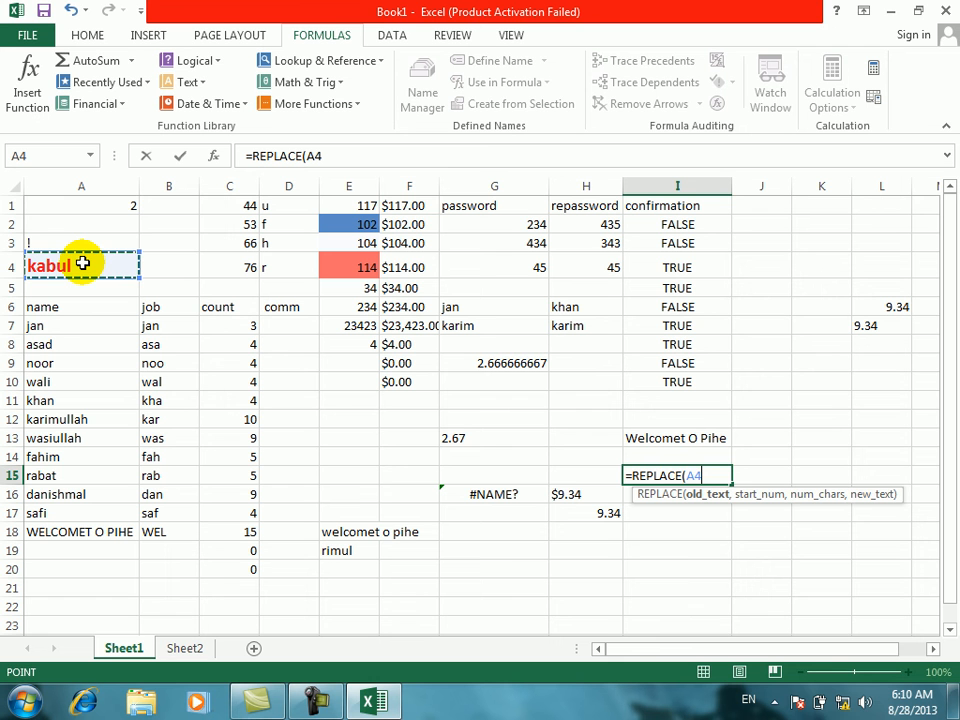
type(",")
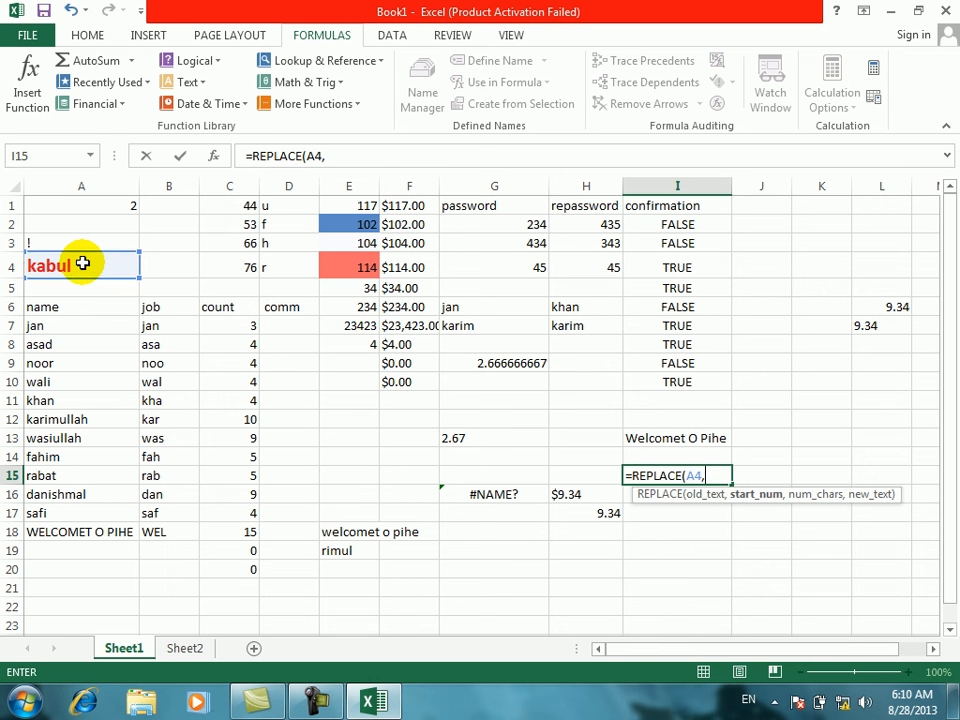
Step: Try to complete the REPLACE formula in I15 with start number 2 and E19 as the third argument
type("2")
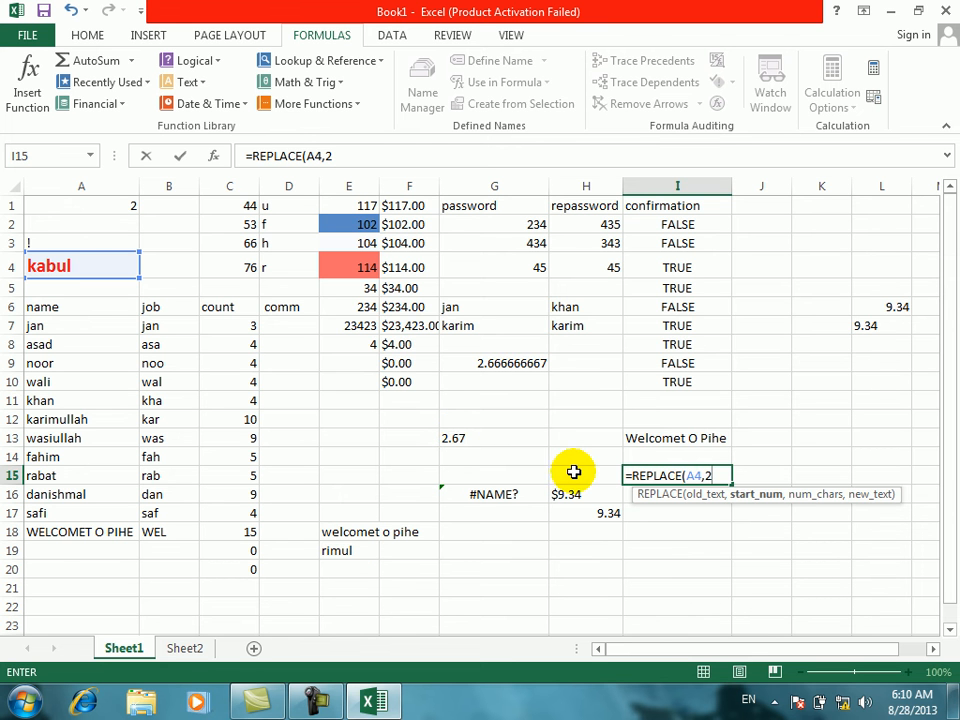
left_click(350, 549)
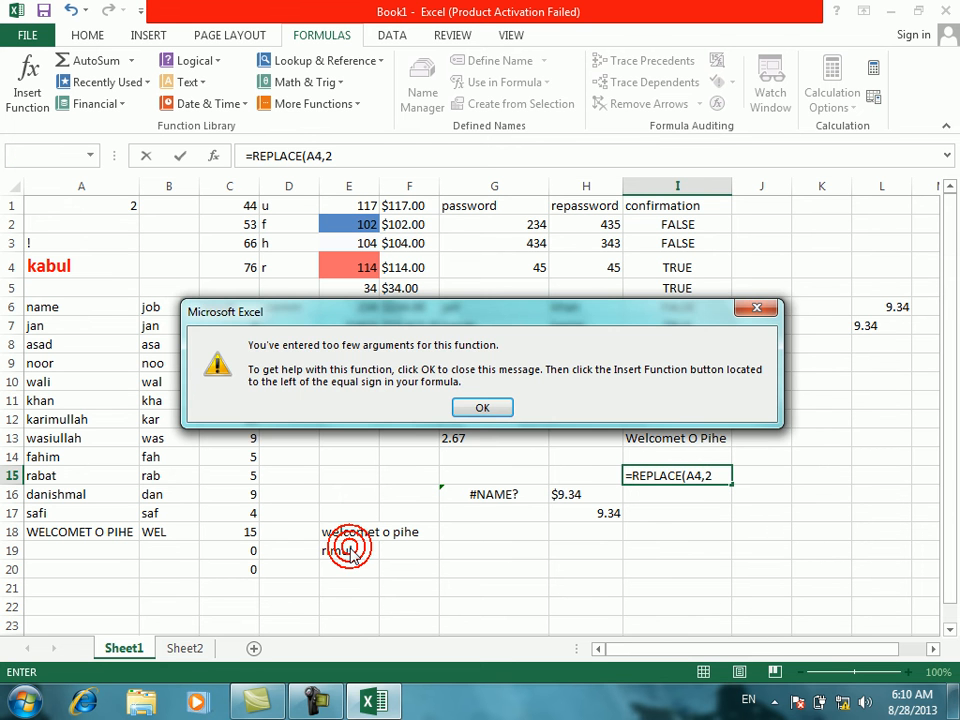
left_click(488, 401)
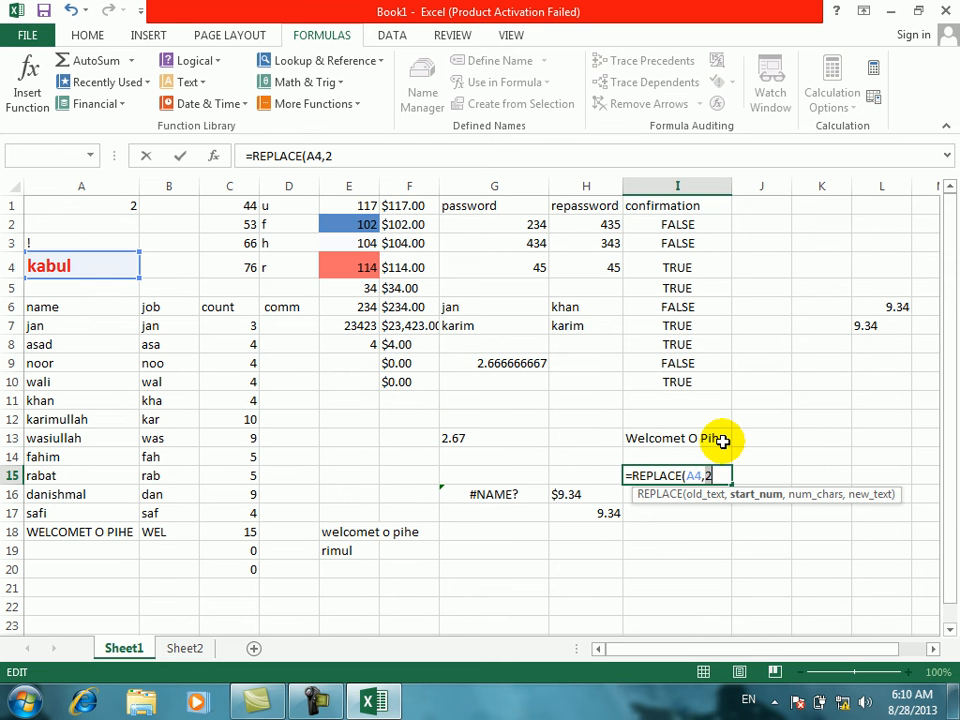
left_click(719, 474)
type(",")
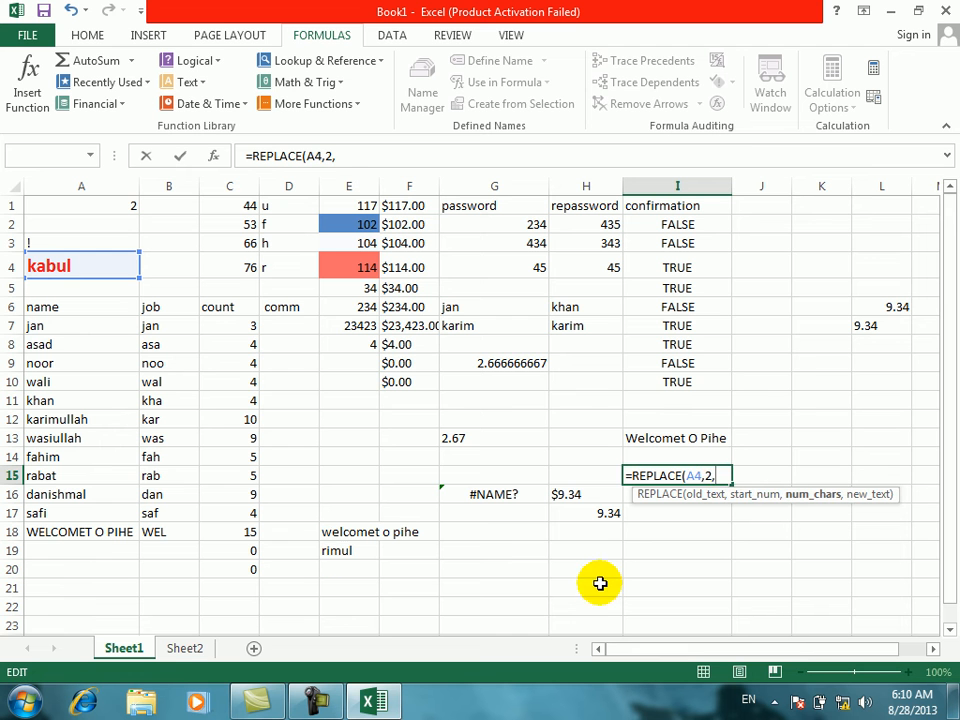
left_click(331, 551)
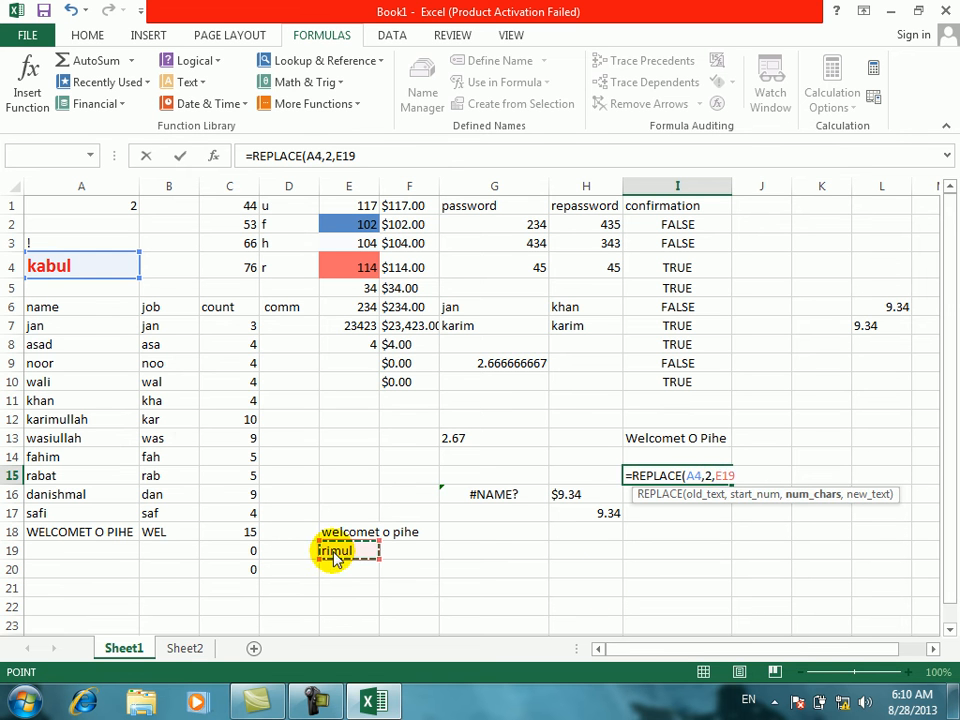
key("Return")
left_click(492, 398)
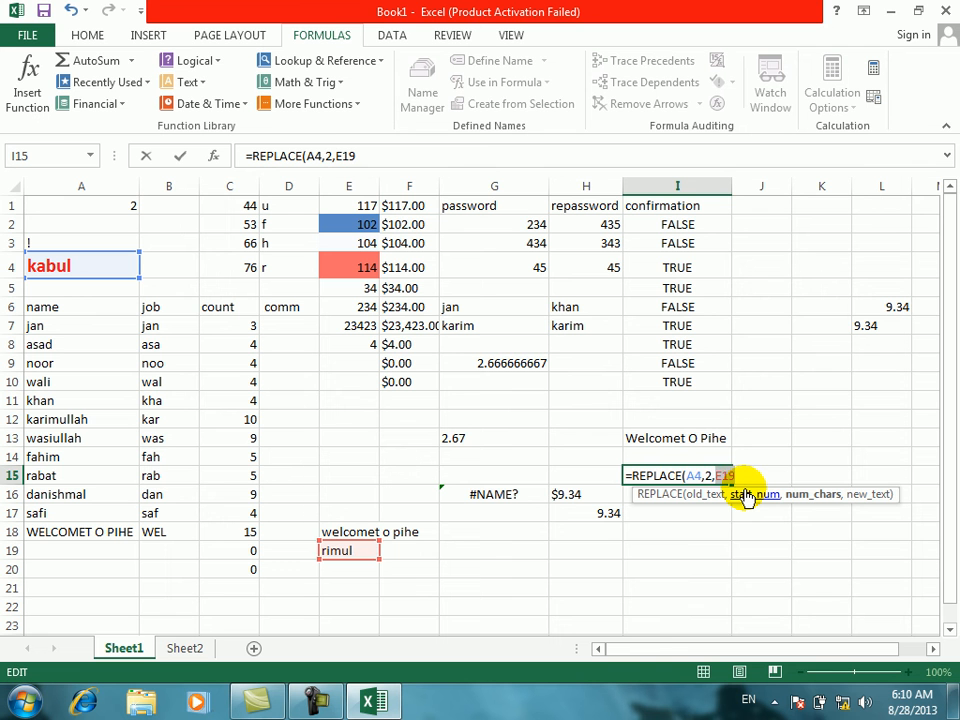
Step: Replace the arguments after A4 with the texts "OOO" and "BUL" and try to enter the formula
key("BackSpace")
key("BackSpace")
key("BackSpace")
key("BackSpace")
key("BackSpace")
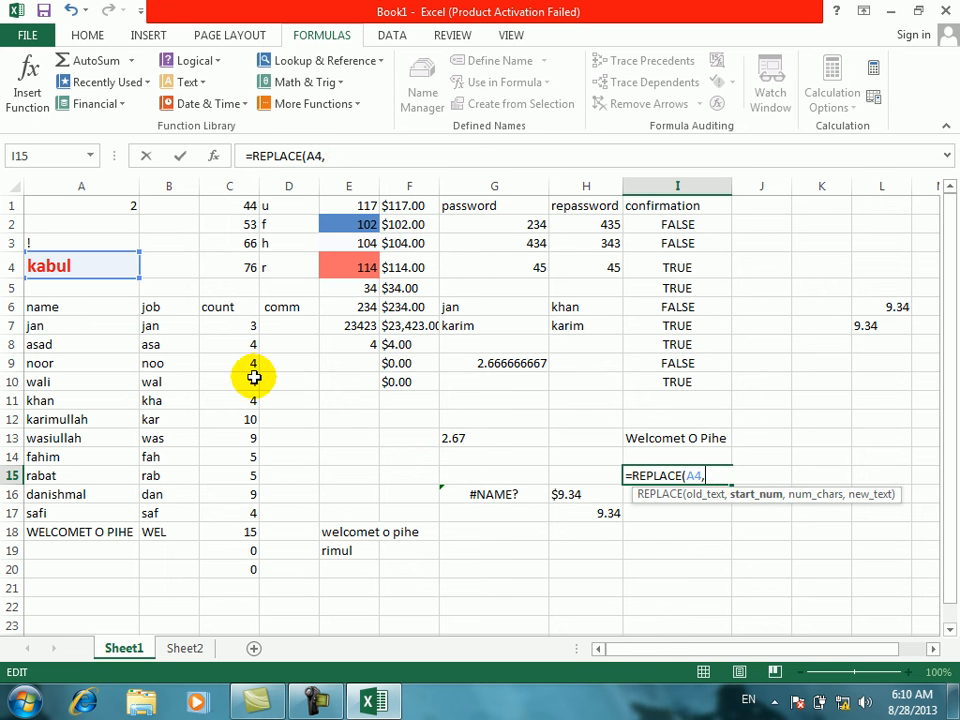
type("\"OOO\",\"")
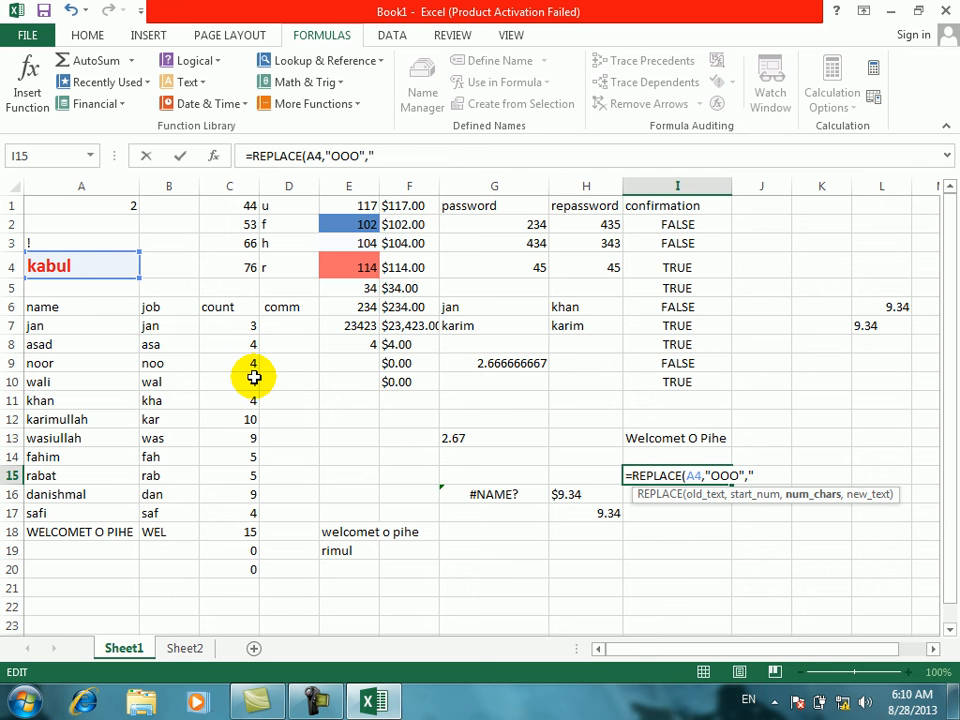
type("BUL\")")
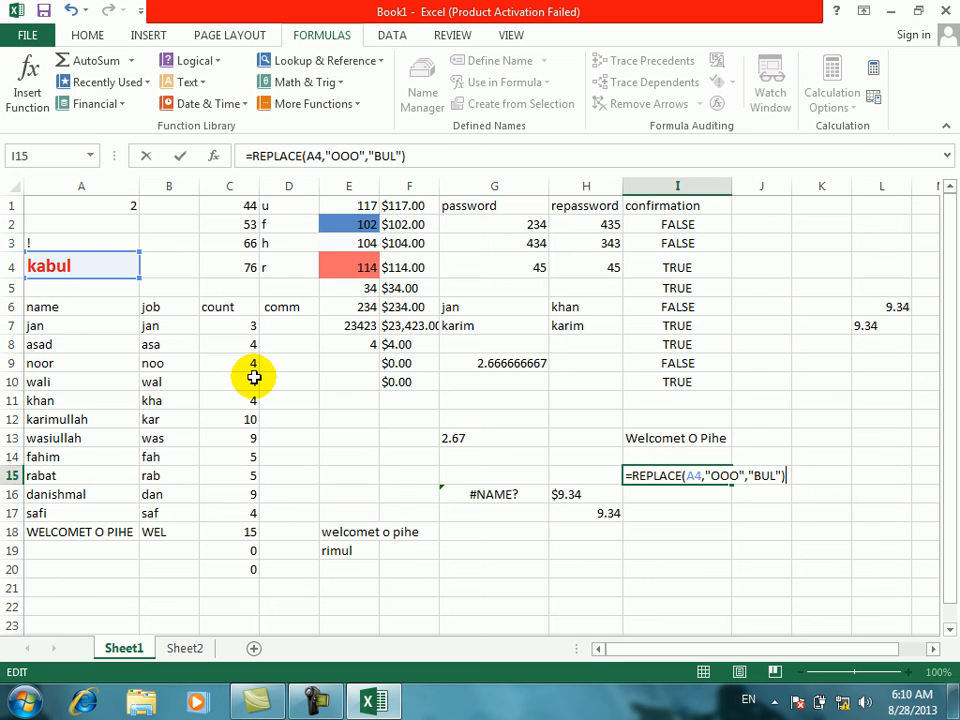
key("Return")
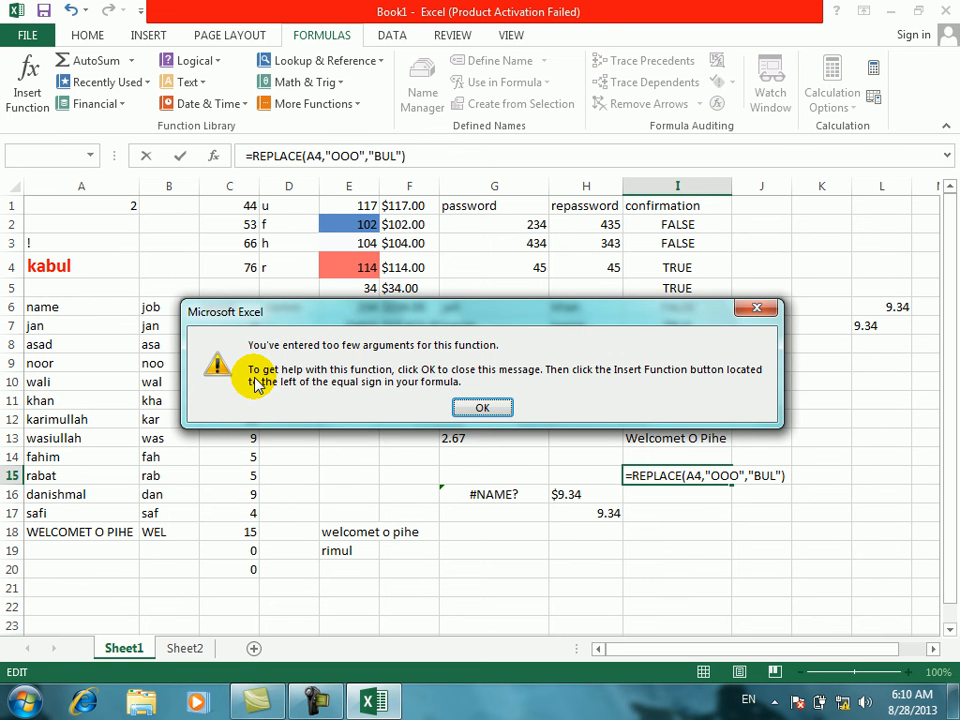
key("Return")
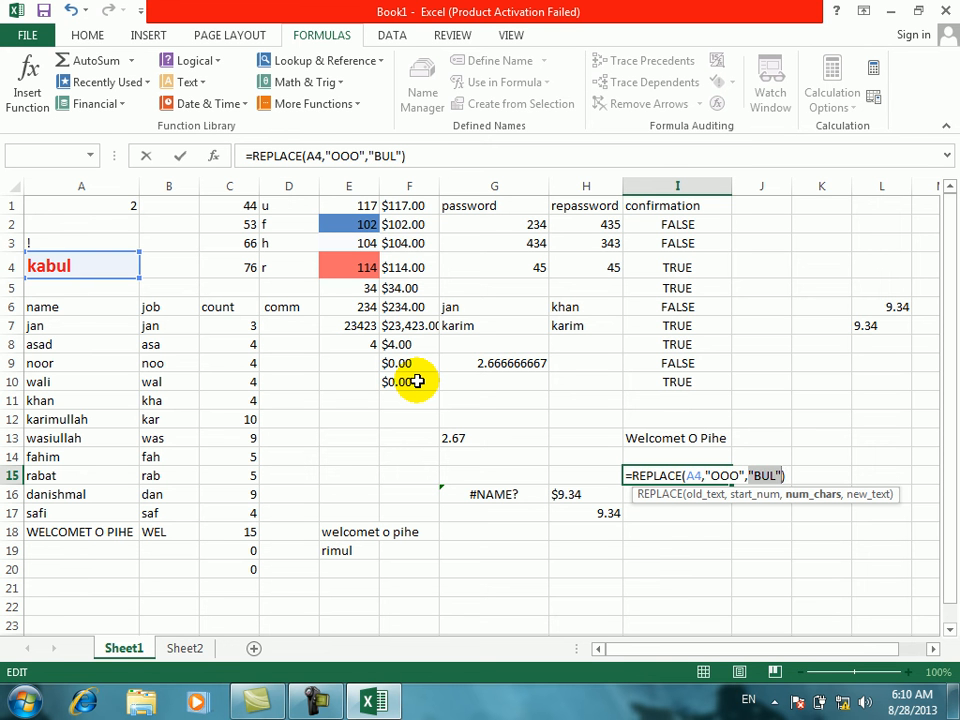
Step: Remove the quoted text arguments from the REPLACE formula and try to enter it as =REPLACE(A4,E19)
key("BackSpace")
key("BackSpace")
key("BackSpace")
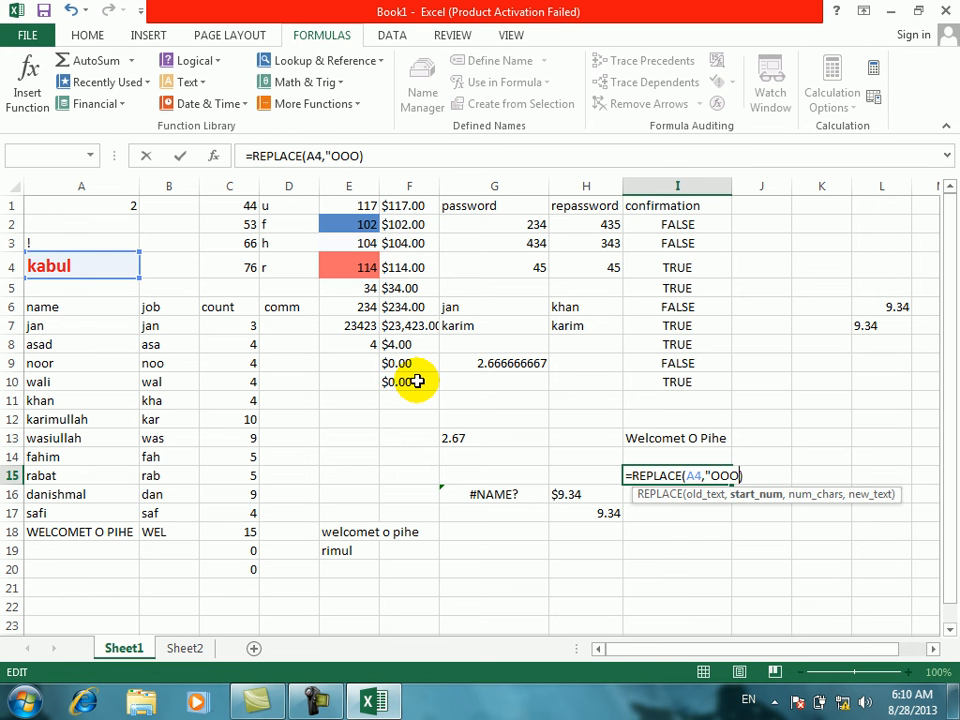
key("BackSpace")
key("BackSpace")
key("BackSpace")
key("BackSpace")
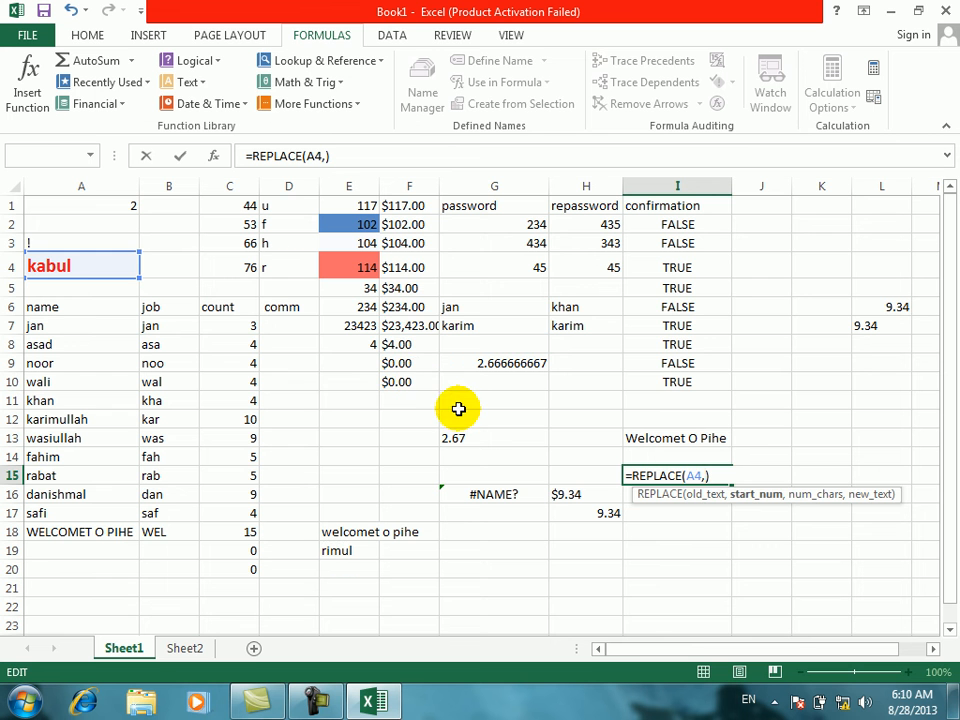
left_click(344, 552)
key("Return")
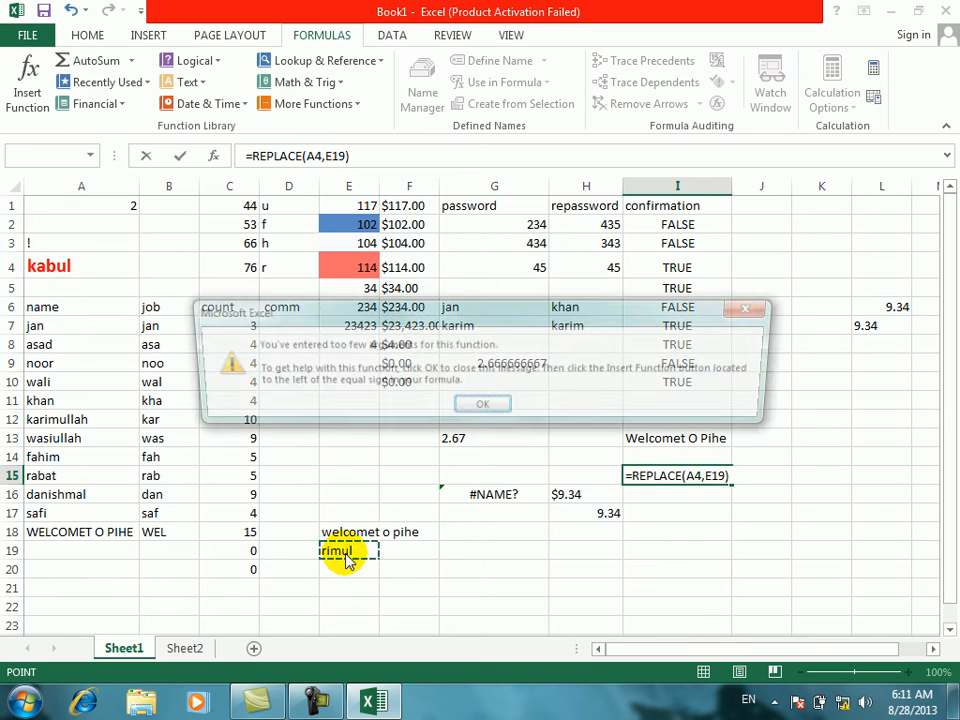
key("Return")
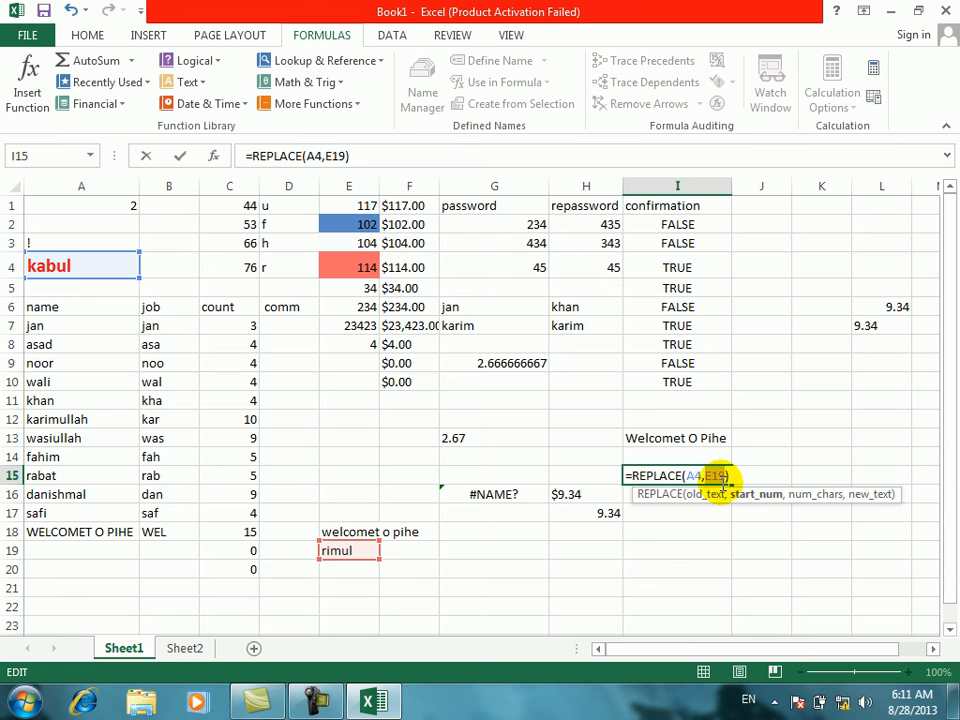
Step: Replace E19 with A7 and 8 in the I15 formula and try to enter it as =REPLACE(A4,A7,8)
key("BackSpace")
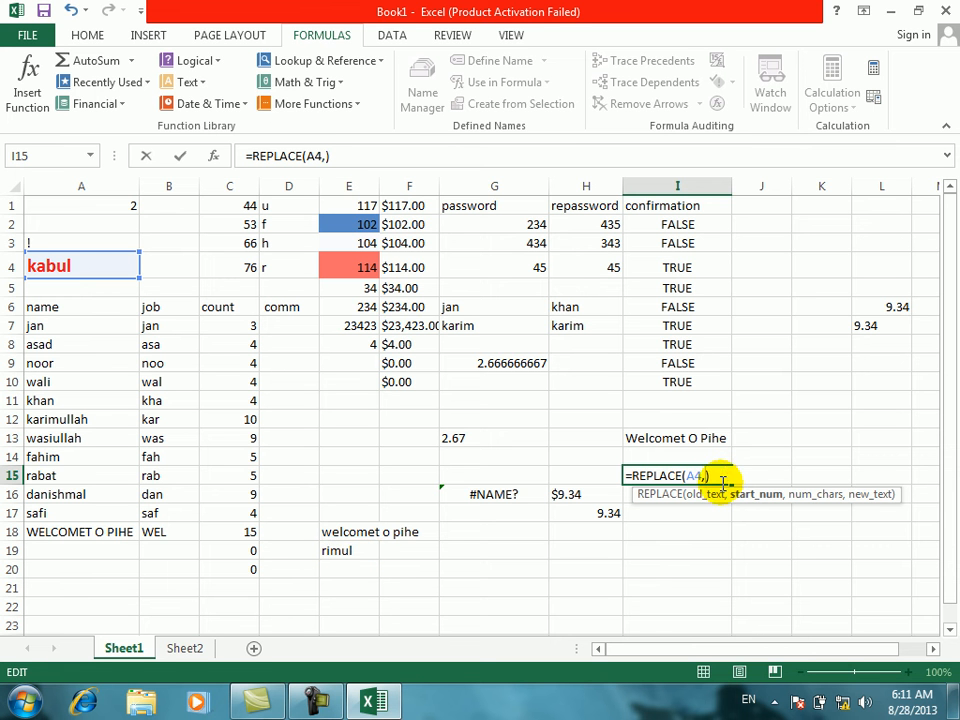
left_click(87, 320)
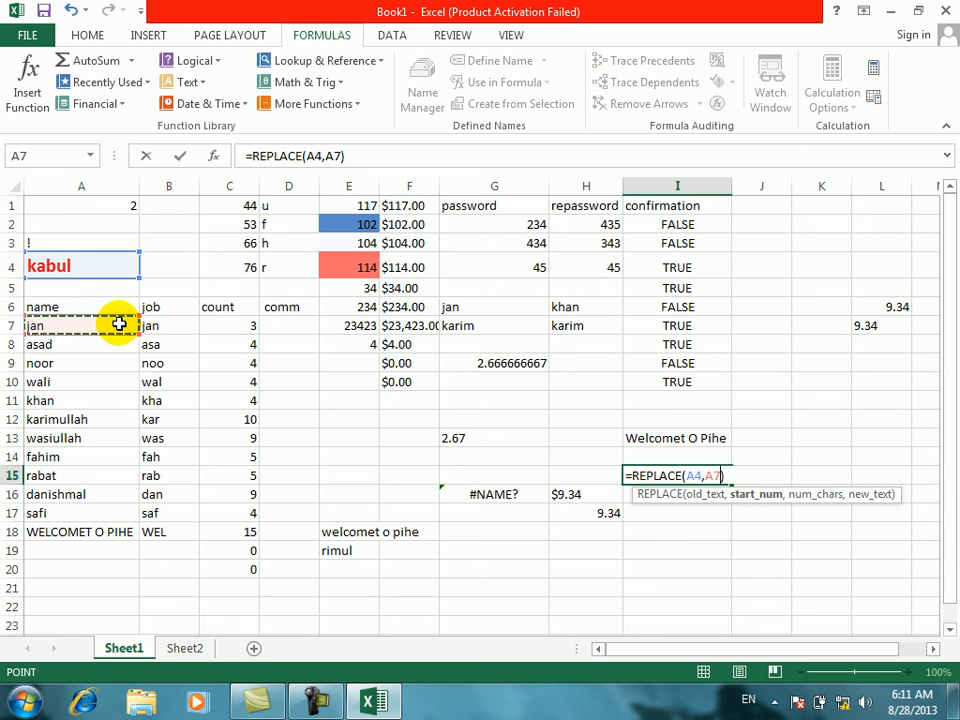
type(",8")
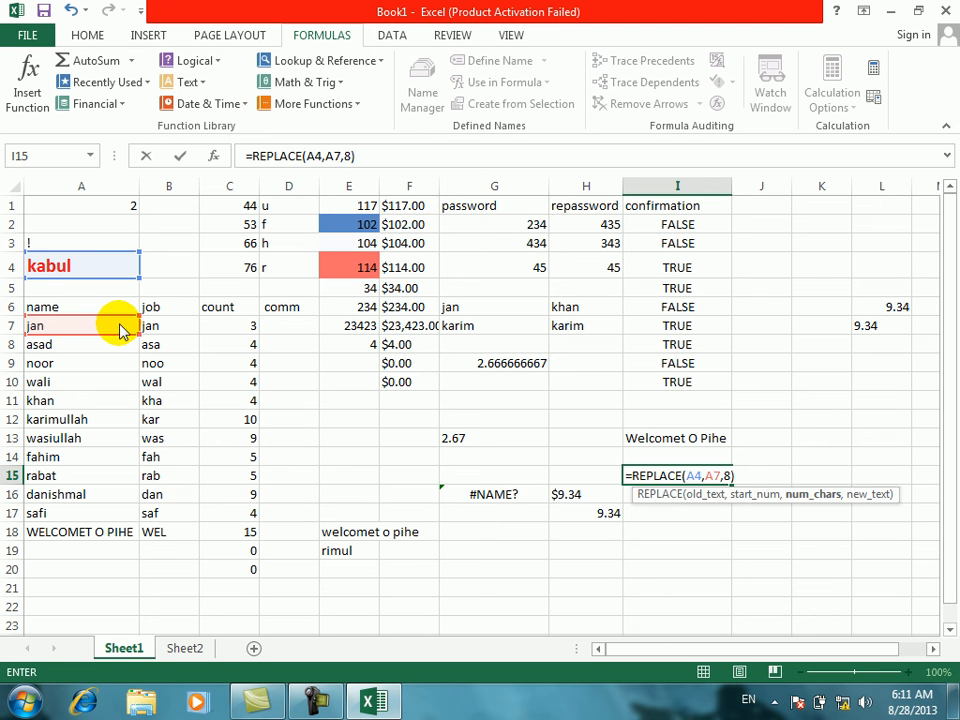
key("Return")
Step: Change the arguments after A4 to 2 and A6 and try to enter =REPLACE(A4,2,A6)
key("BackSpace")
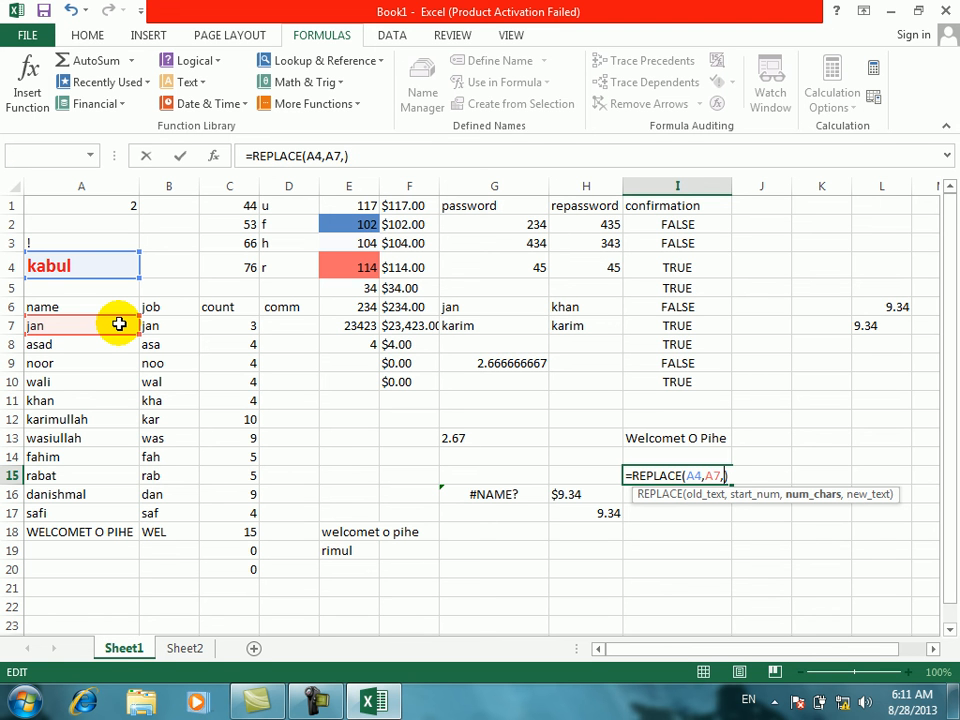
key("BackSpace")
key("BackSpace")
key("BackSpace")
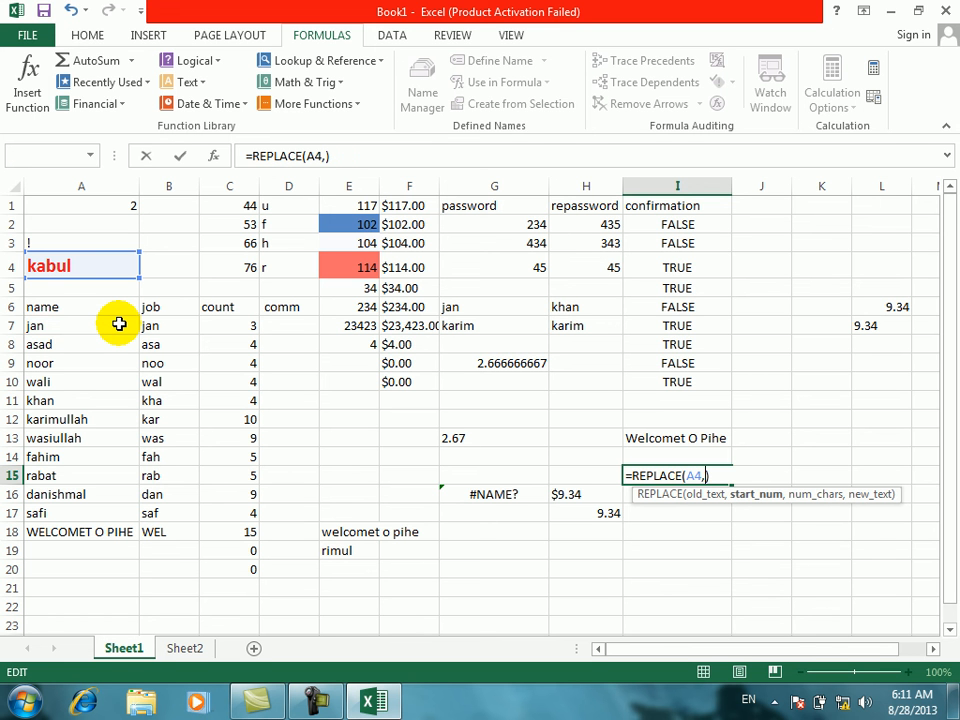
type("2,")
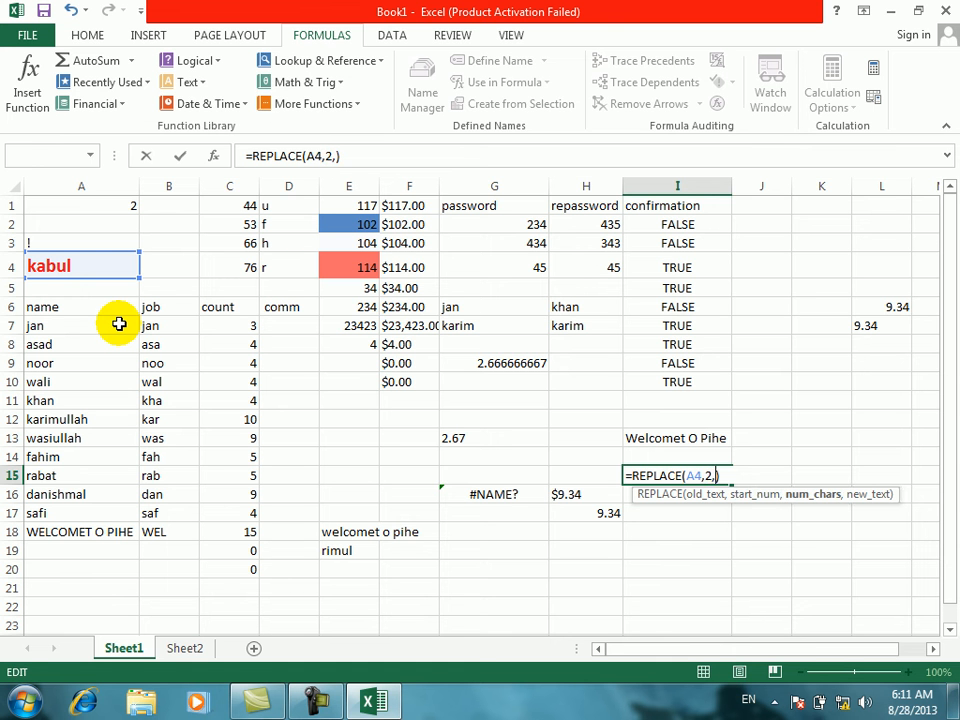
left_click(56, 306)
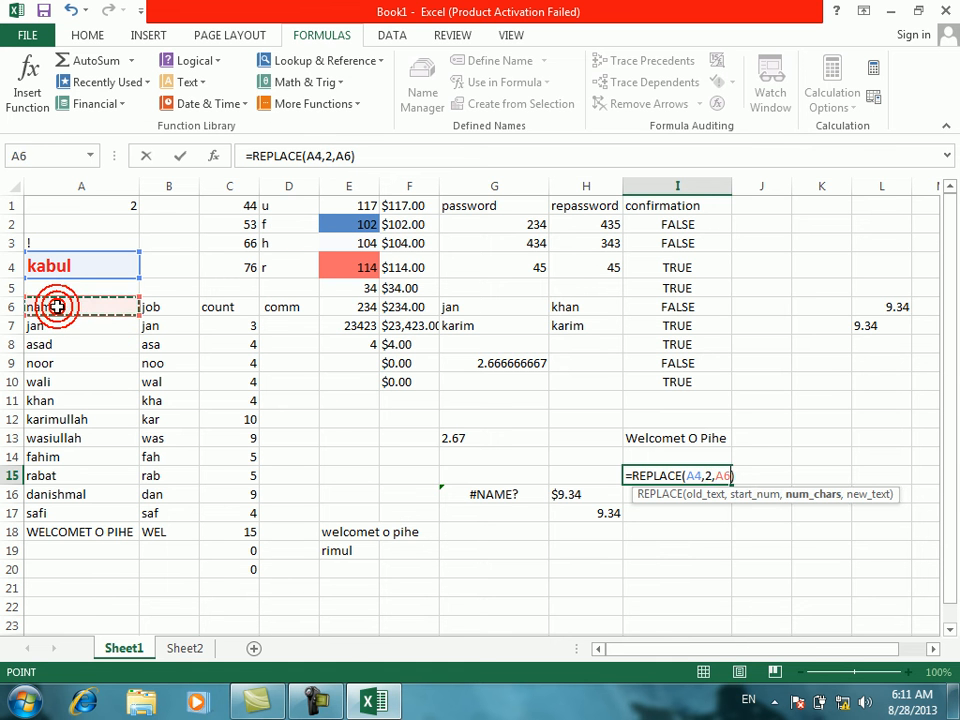
key("Return")
key("Return")
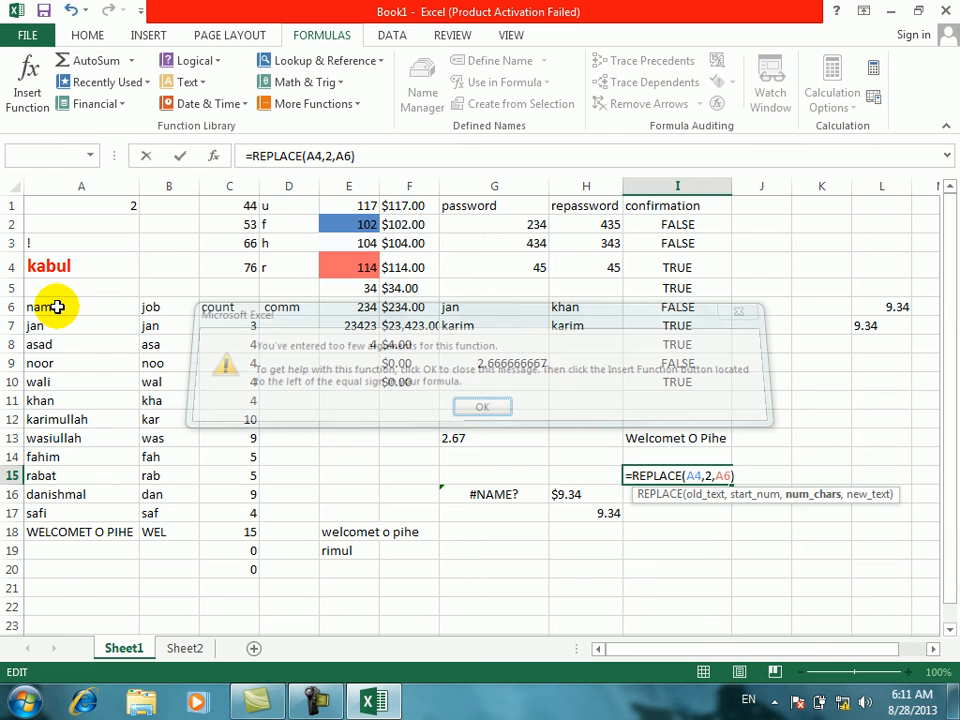
key("Return")
key("Return")
Step: Delete the REPLACE formula in I15 up to its closing parenthesis and commit the cell
key("BackSpace")
key("BackSpace")
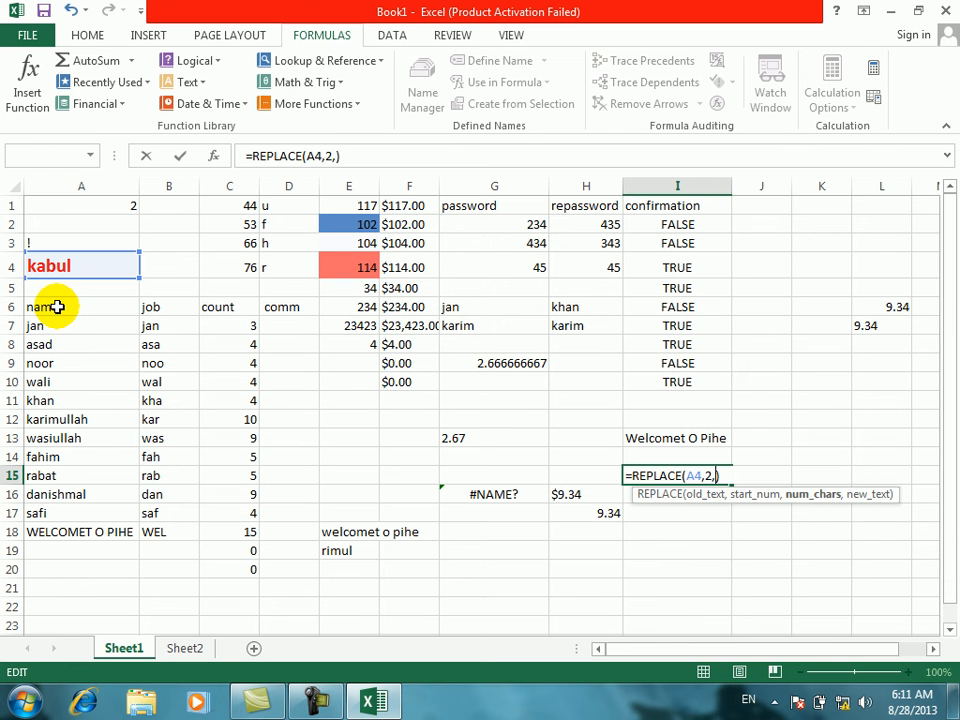
key("BackSpace")
key("BackSpace")
key("BackSpace")
key("BackSpace")
key("BackSpace")
key("BackSpace")
key("BackSpace")
key("BackSpace")
key("BackSpace")
key("BackSpace")
key("BackSpace")
key("BackSpace")
key("BackSpace")
key("BackSpace")
key("Return")
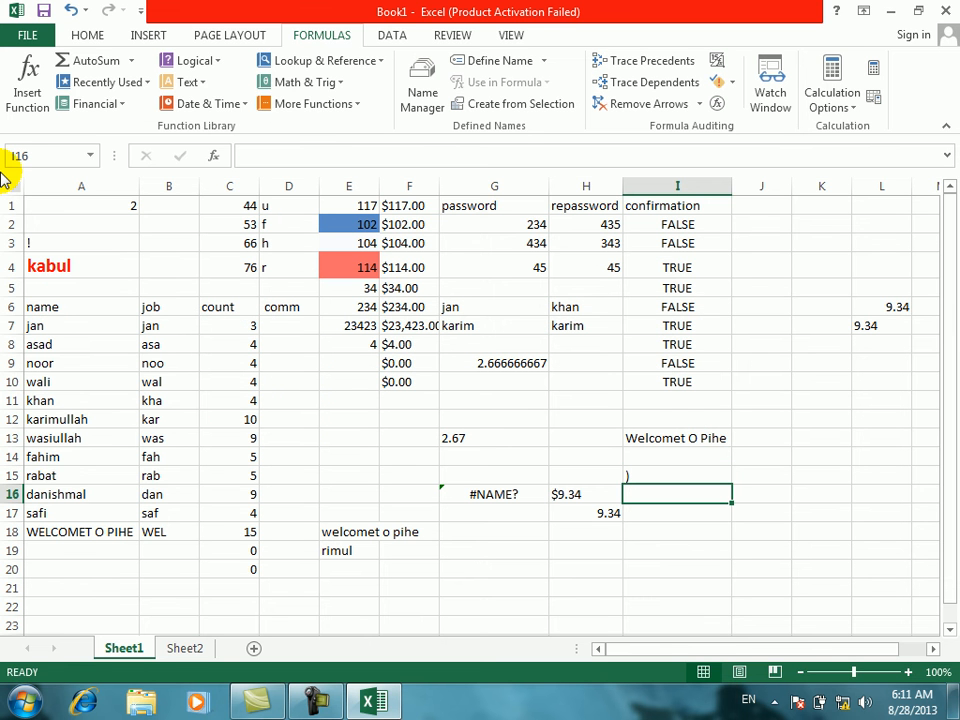
Step: Look up the REPLACE function's syntax and description among the text functions and try to open its help topic
left_click(192, 82)
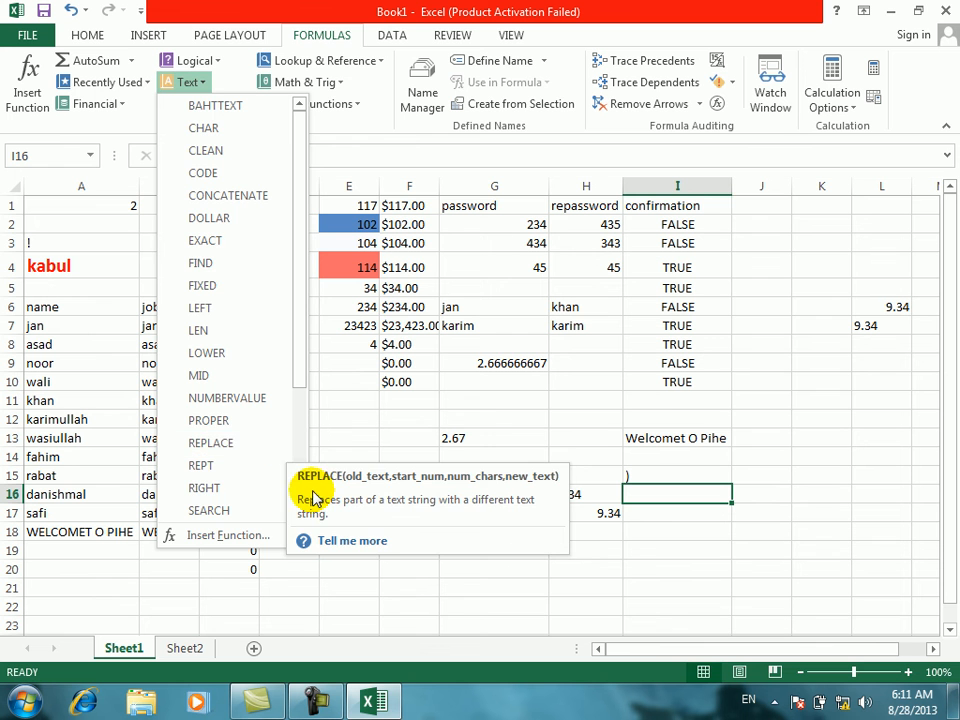
left_click(322, 537)
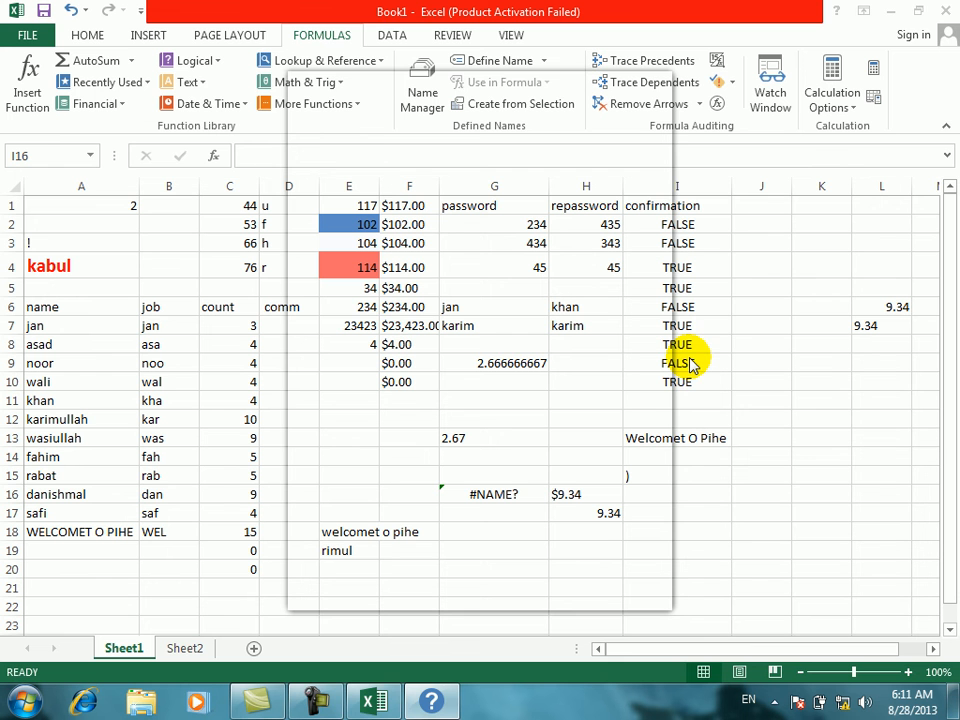
left_click(232, 476)
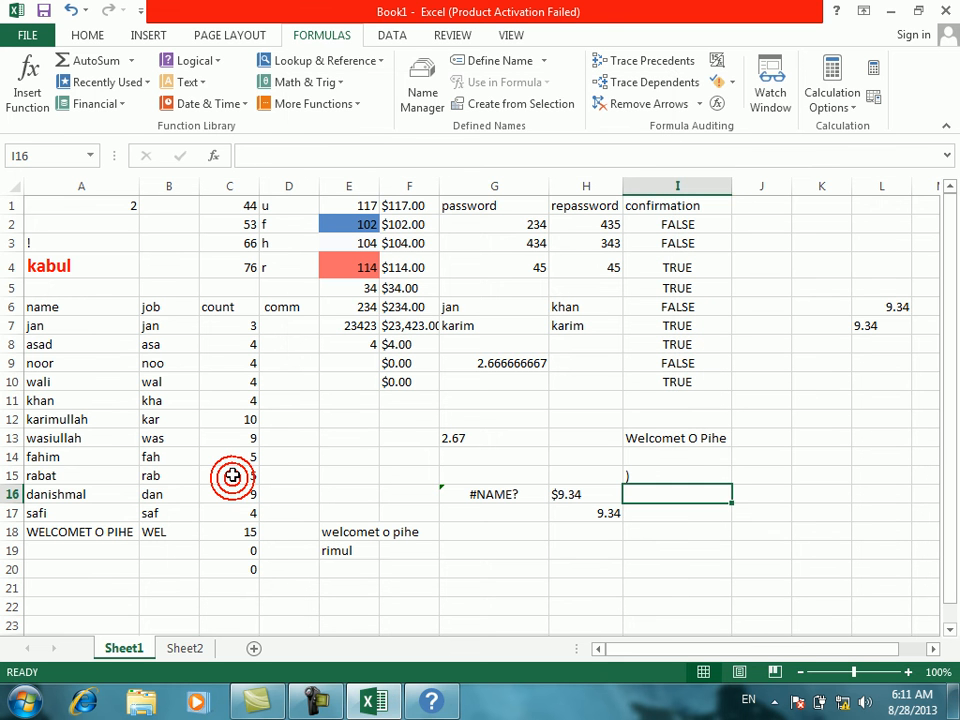
left_click(428, 710)
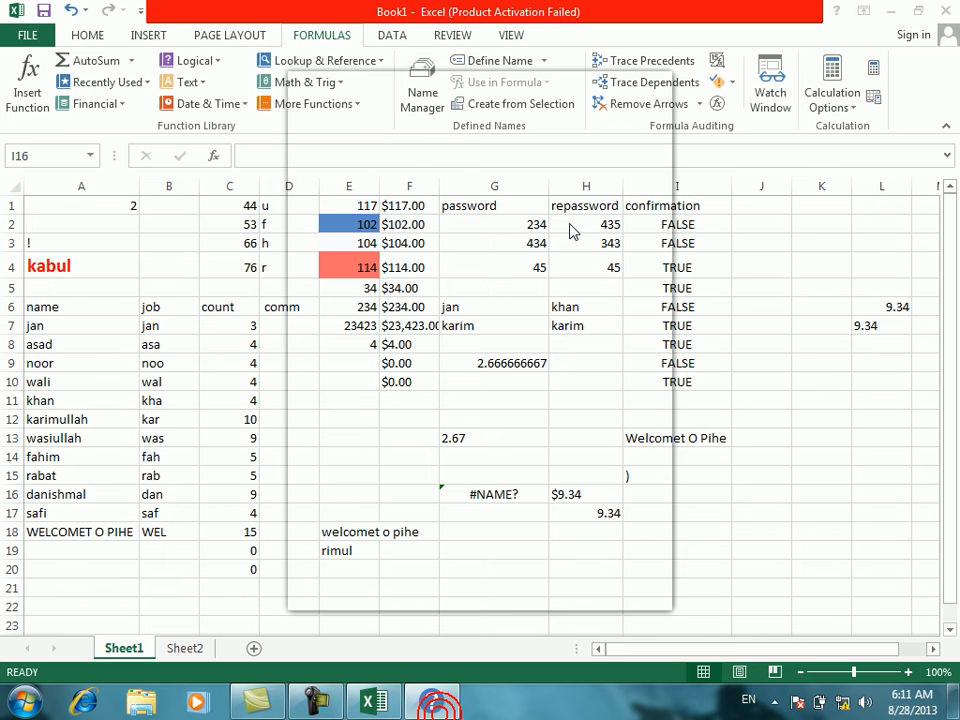
left_click(568, 225)
left_click(372, 108)
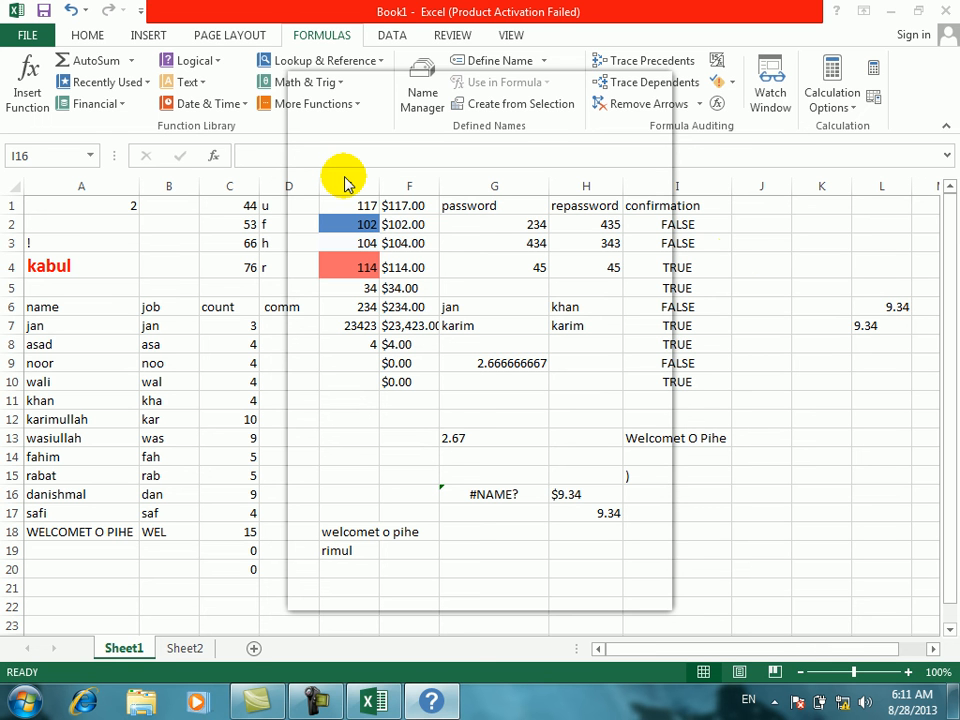
left_click(748, 270)
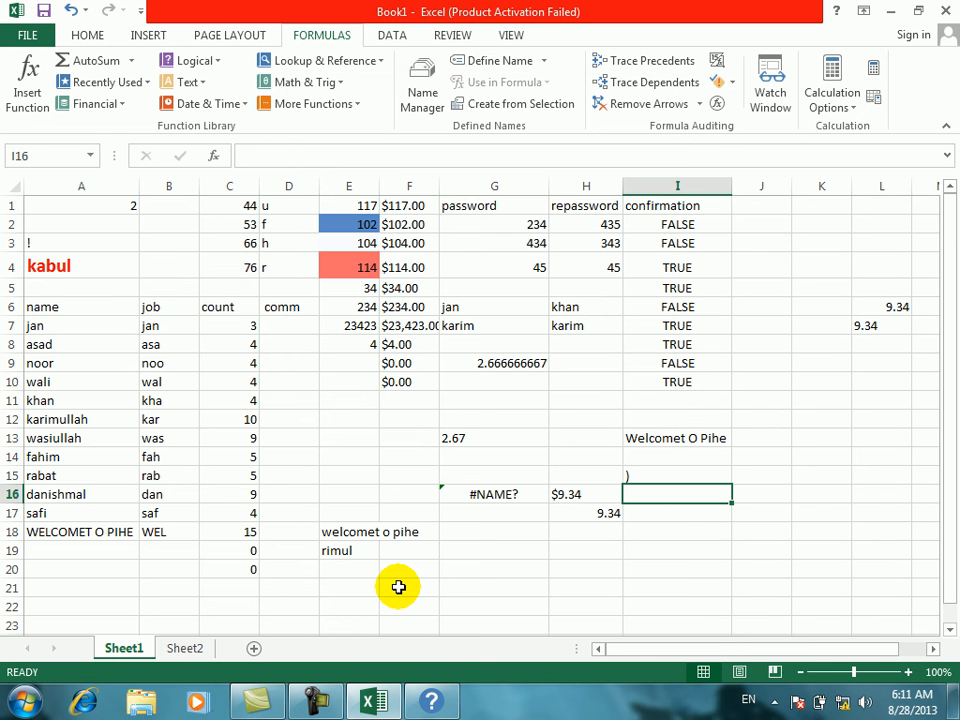
left_click(433, 700)
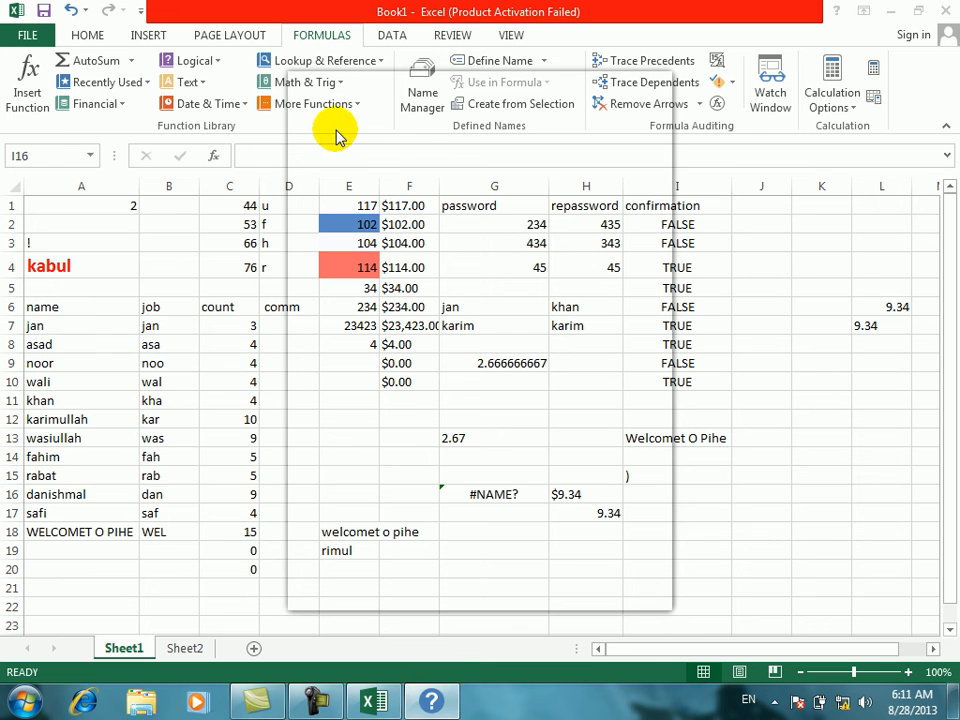
left_click(199, 82)
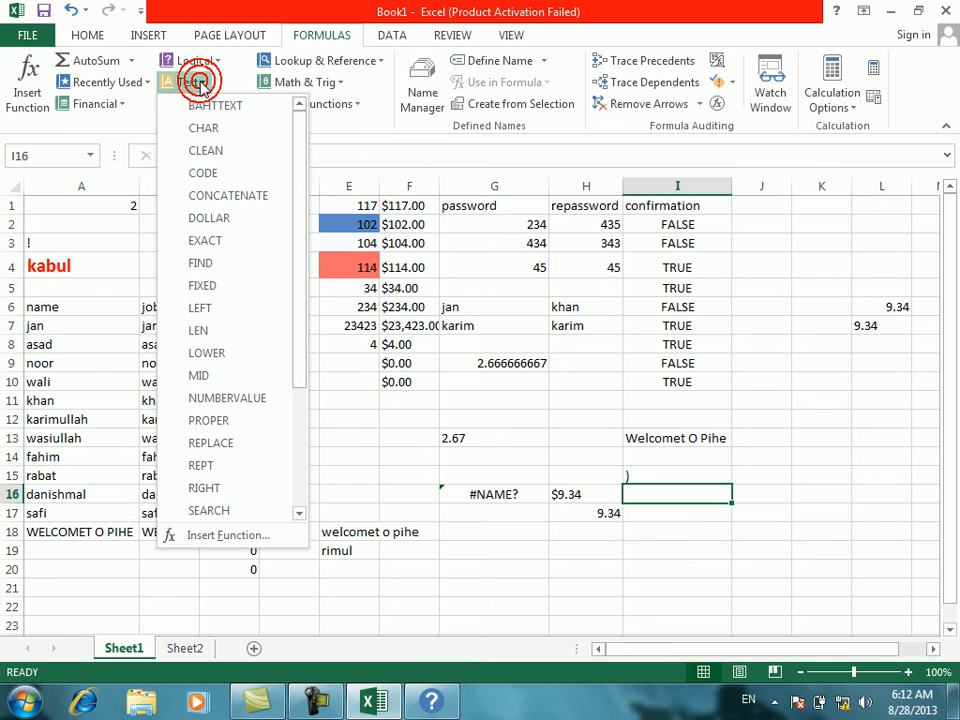
left_click_drag(302, 156, 298, 323)
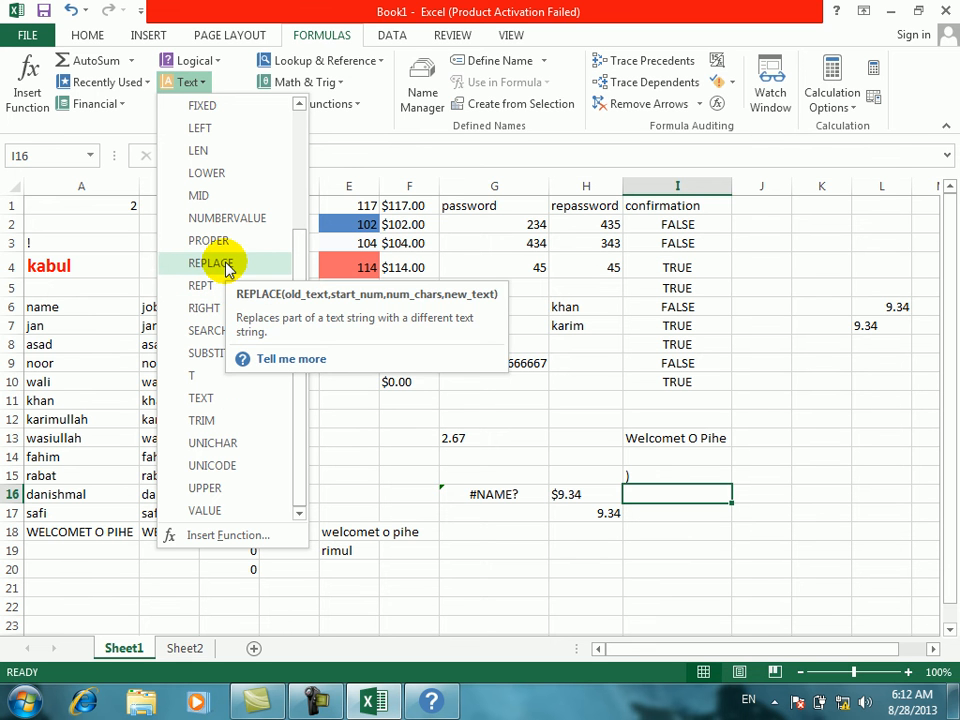
left_click(277, 366)
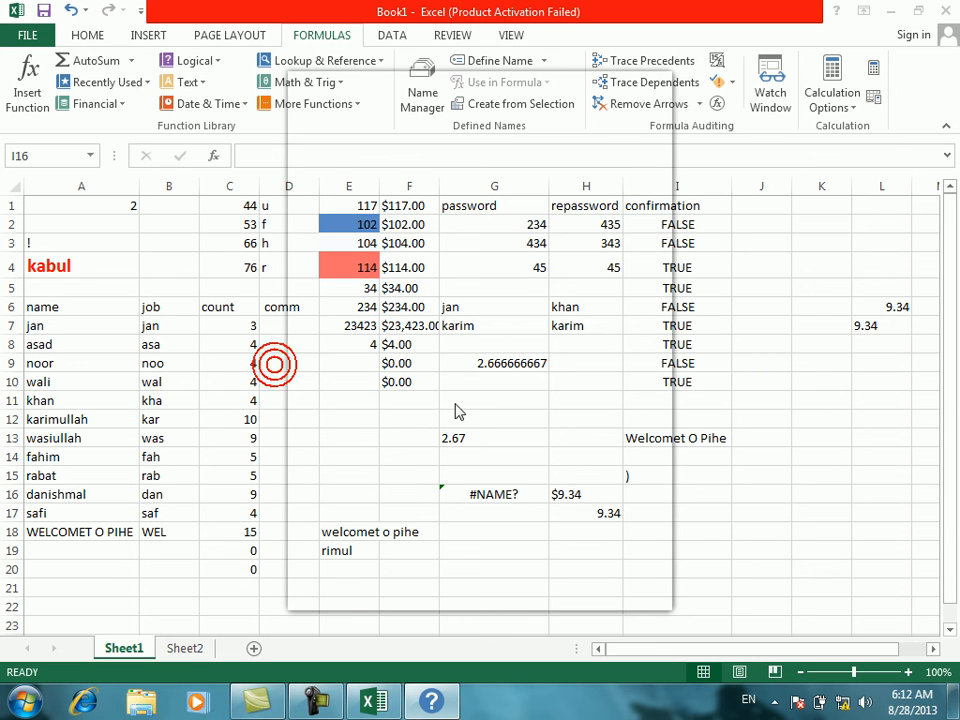
left_click(831, 357)
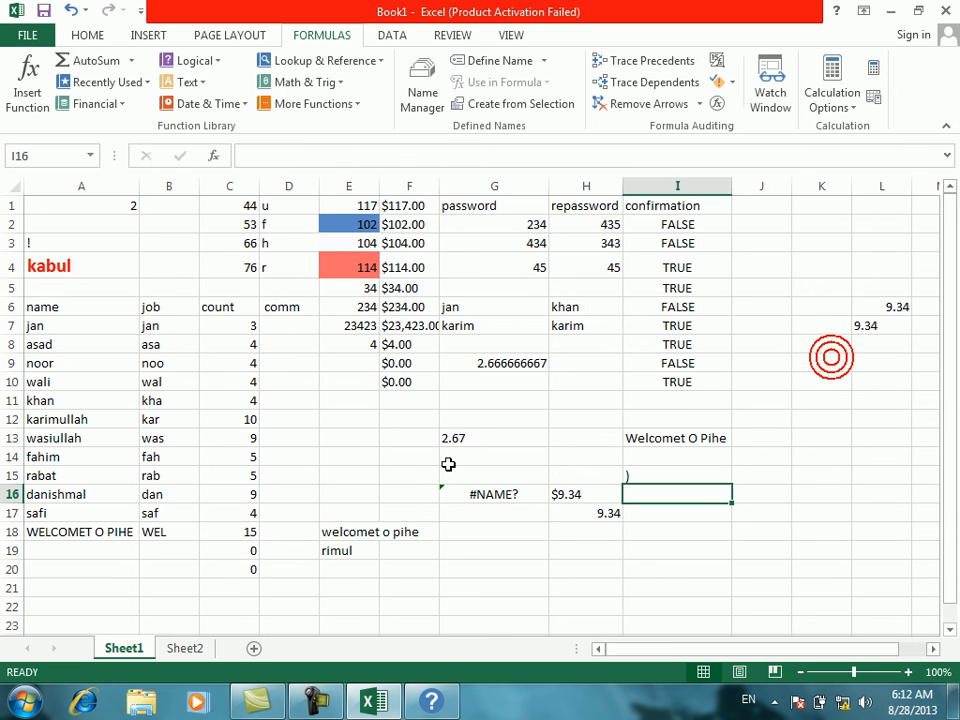
left_click(372, 460)
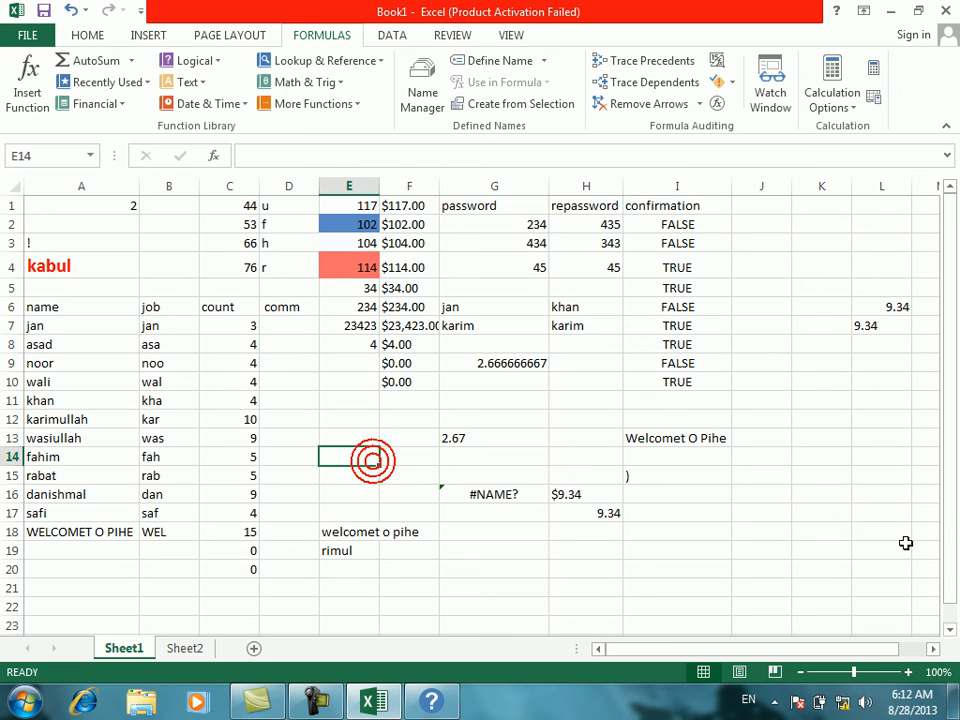
Step: Enter the sample text PU in B4 and BUL in C4, beside kabul
left_click(178, 268)
type("P")
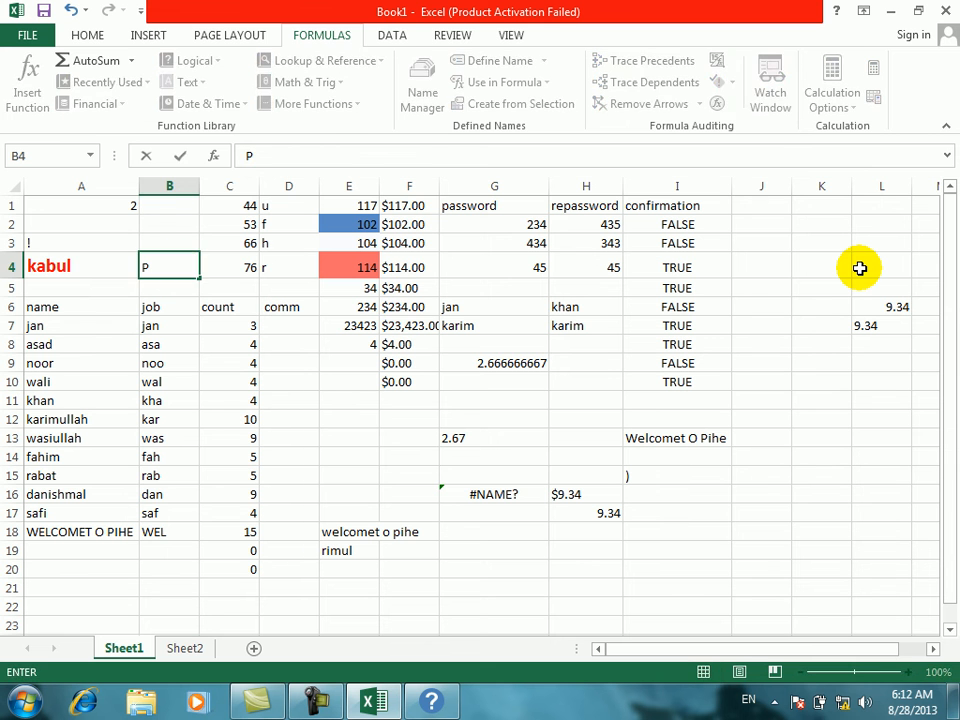
type("U")
key("Tab")
type("BUL")
key("Return")
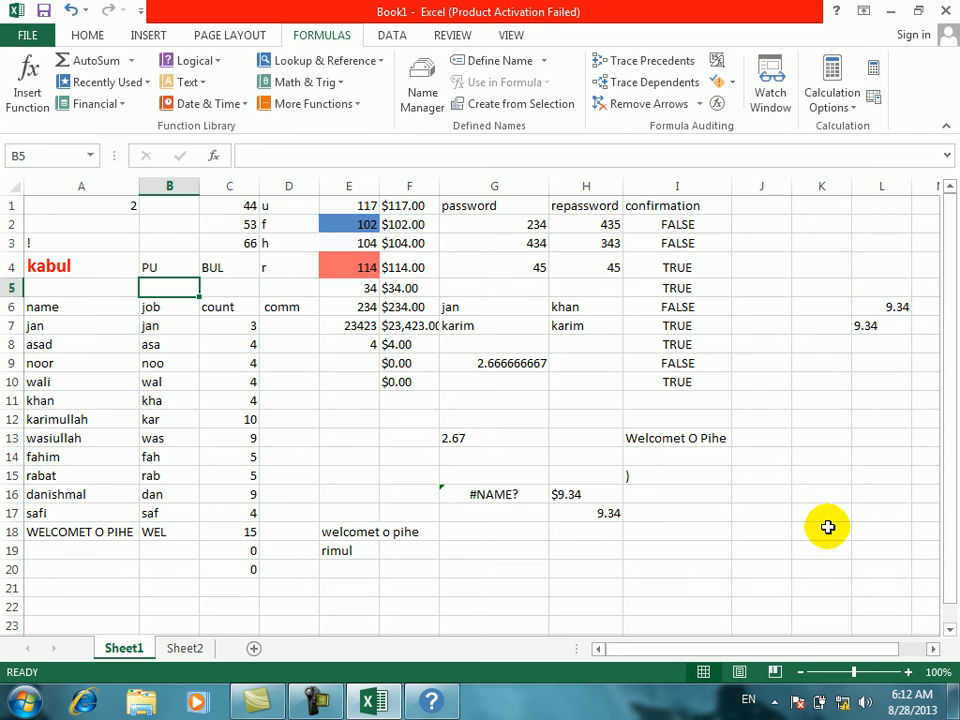
Step: Start a REPLACE formula in J20 and try to enter it with A4, B4 and C4 as its arguments
left_click(744, 565)
type("=RE")
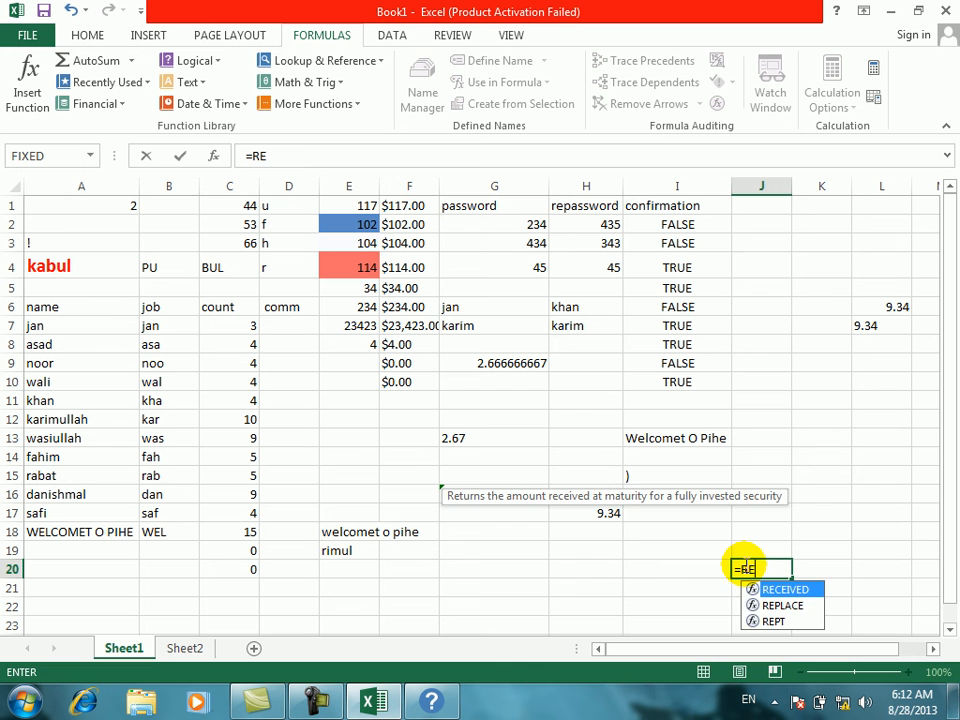
key("Down")
key("Tab")
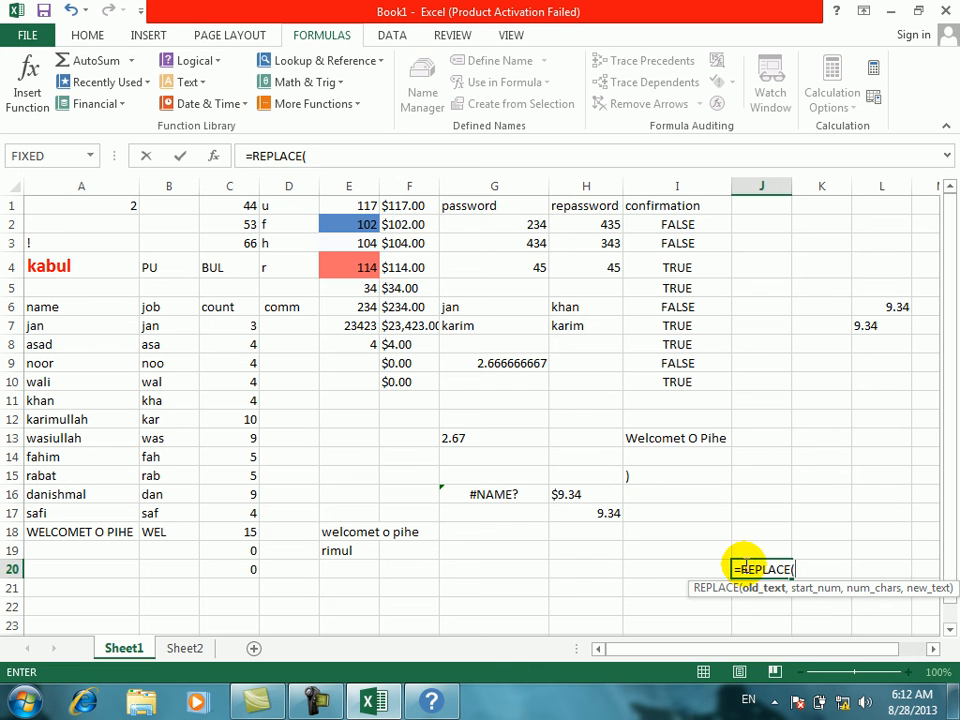
left_click(64, 264)
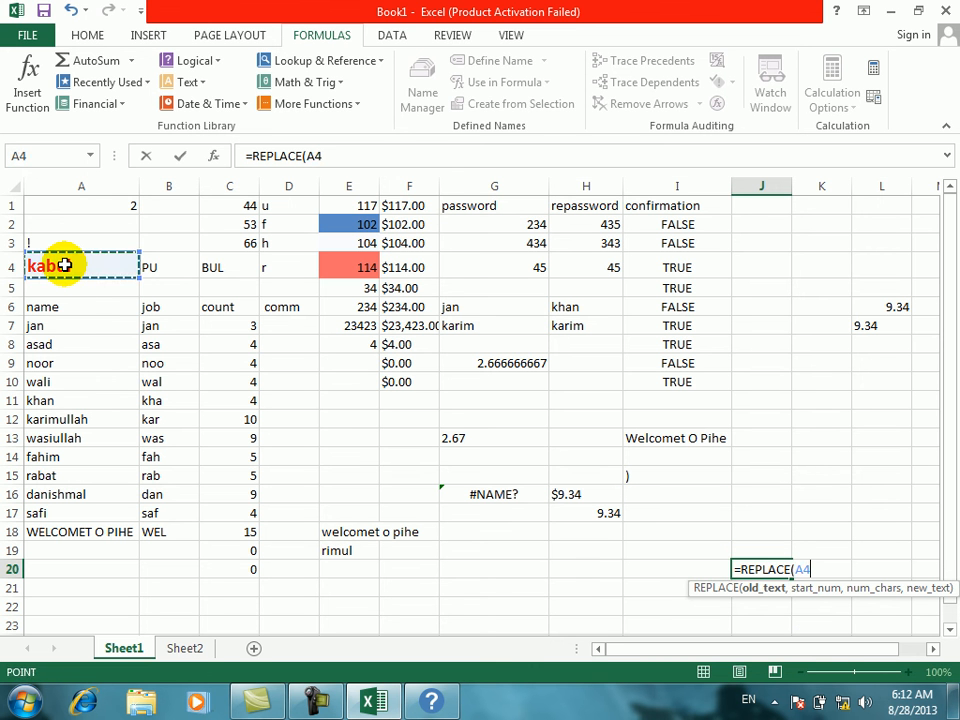
type(",")
left_click(165, 272)
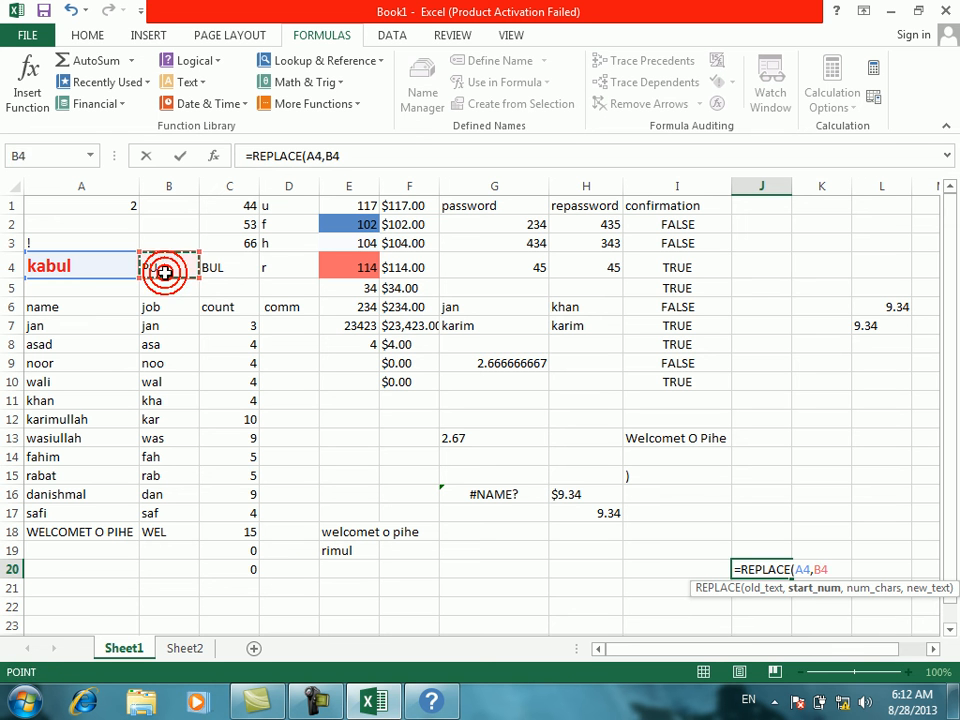
type(",")
left_click(228, 272)
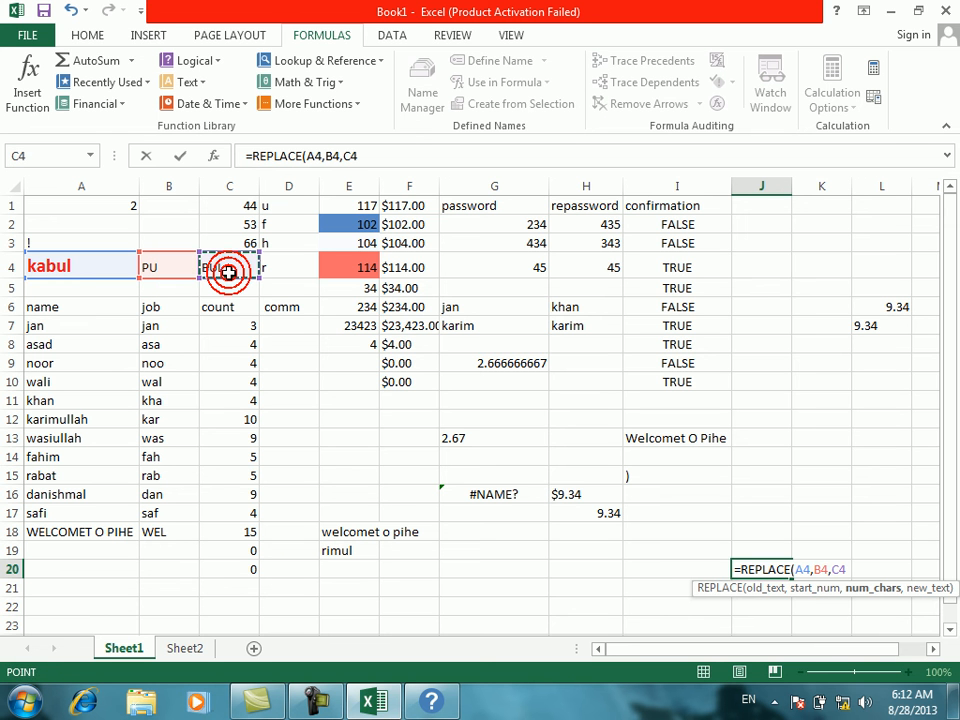
key("Return")
left_click(482, 406)
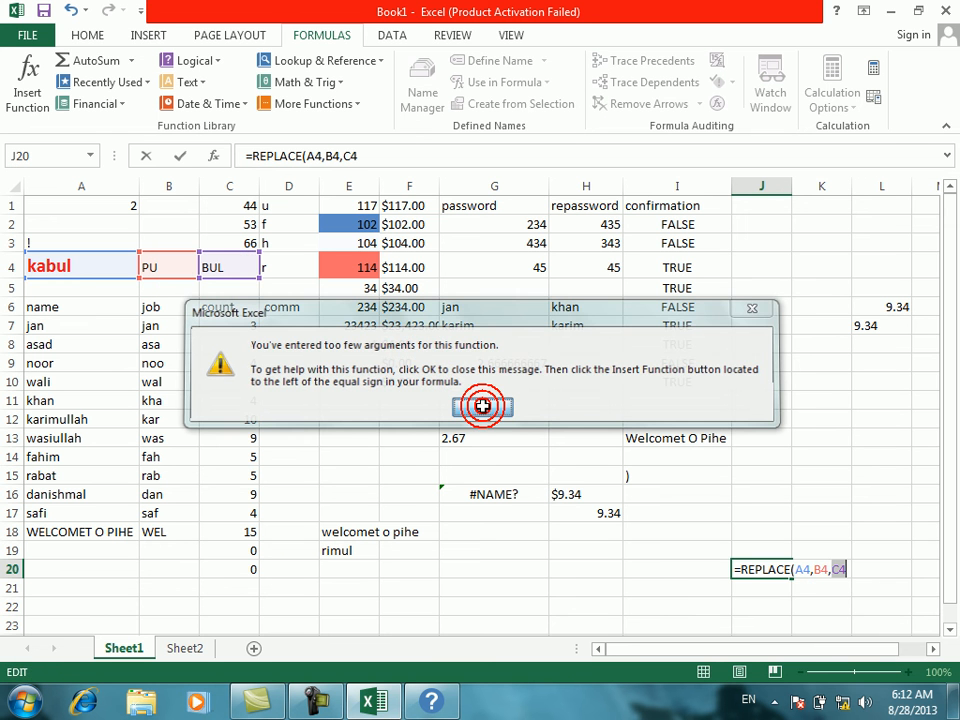
Step: Change the third argument of the J20 formula to 3 and clear the whole formula from the cell
left_click(845, 567)
left_click_drag(845, 567, 836, 568)
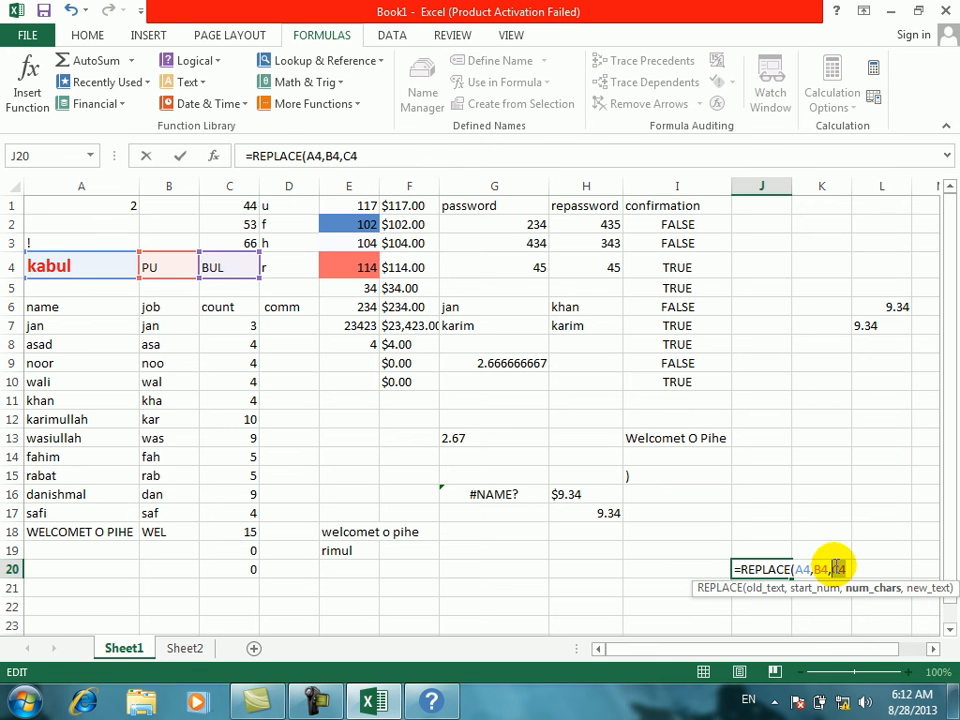
type("3")
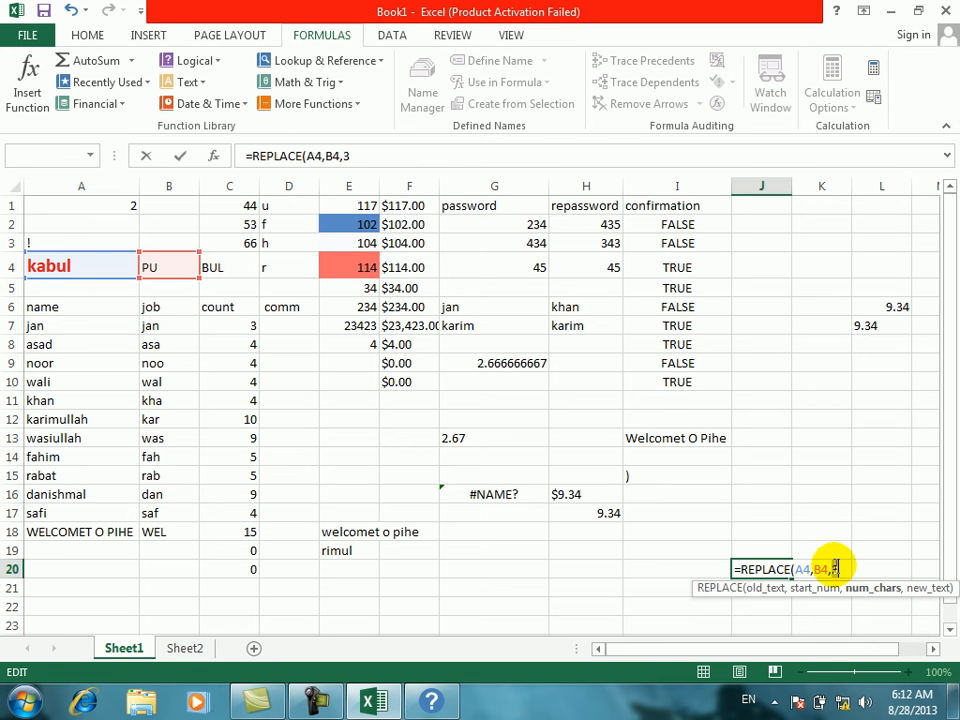
key("shift+Home")
key("BackSpace")
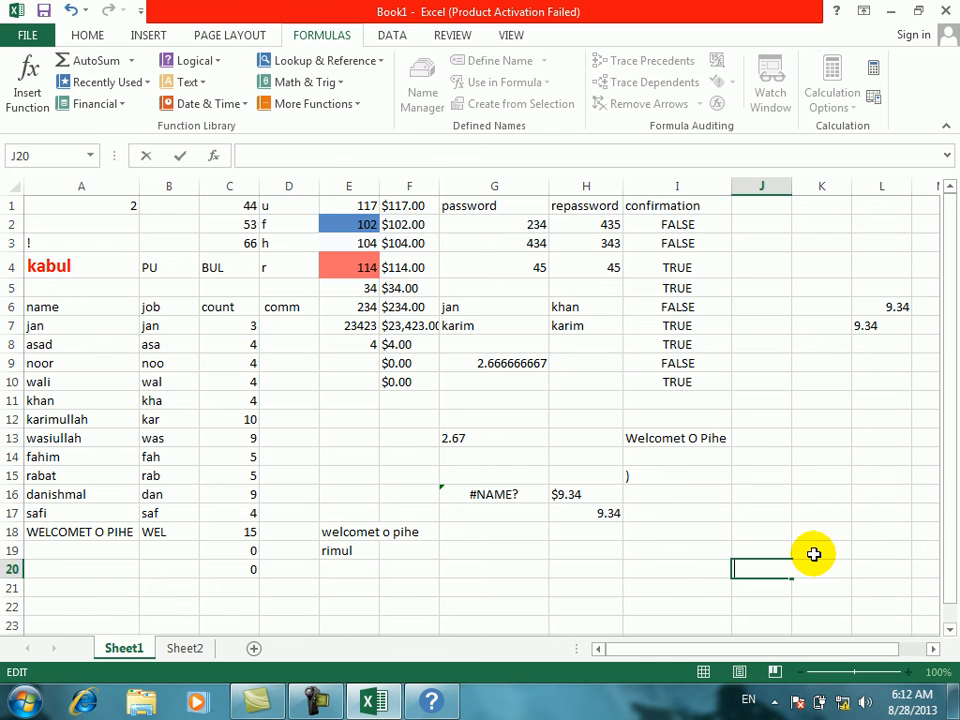
Step: Start a REPLACE formula in cell I19
left_click(678, 553)
type("=")
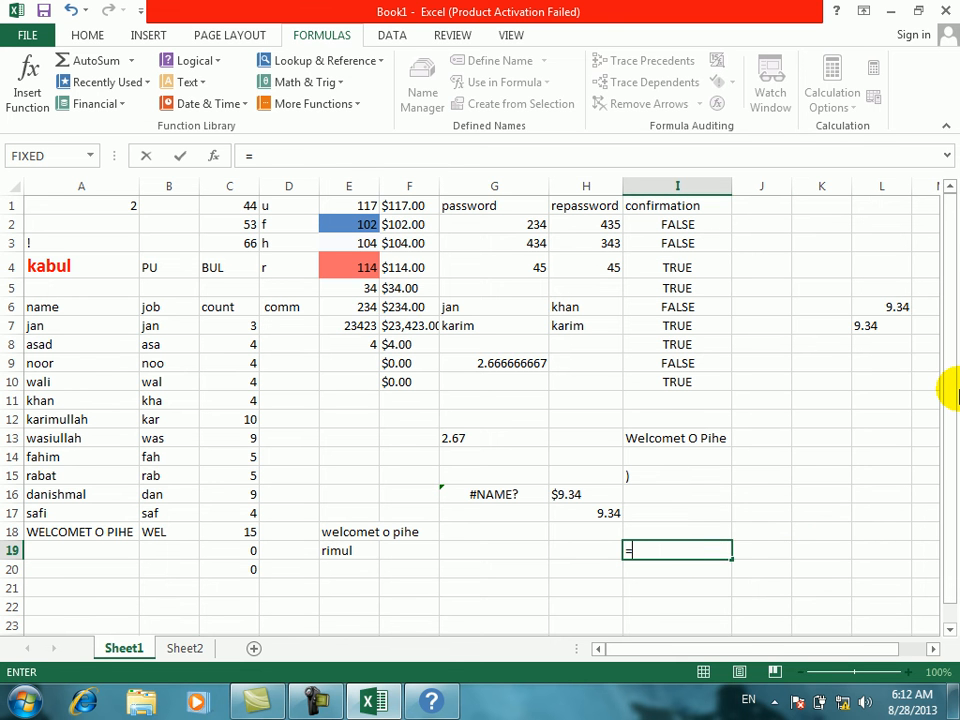
type("REPLACE(")
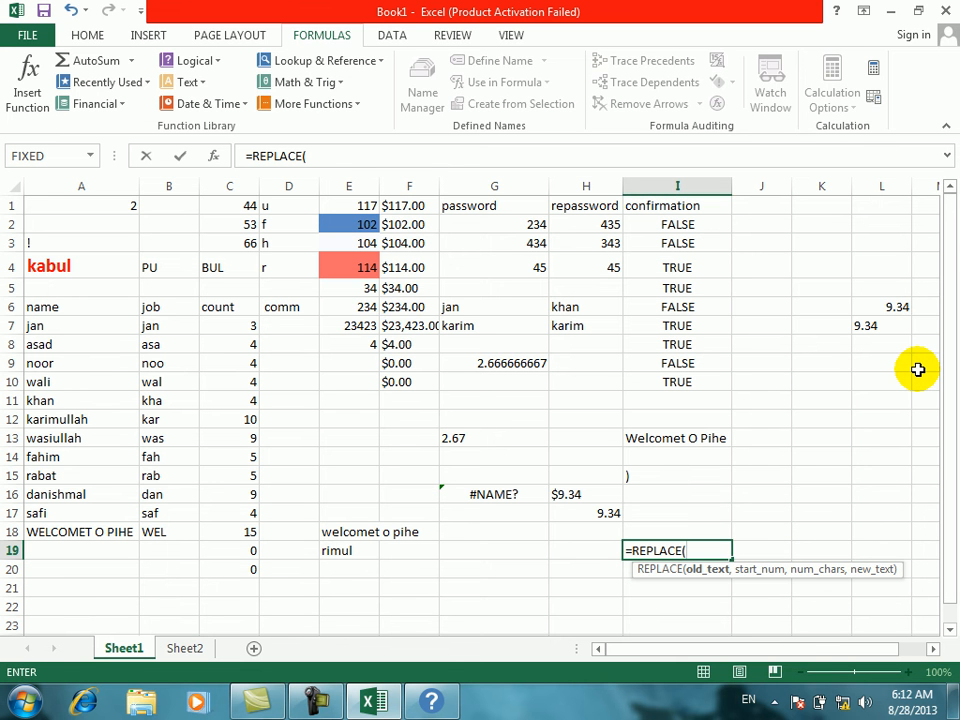
Step: Try to enter the I19 REPLACE formula with only B4 and C4 as arguments and remove both references
left_click(149, 269)
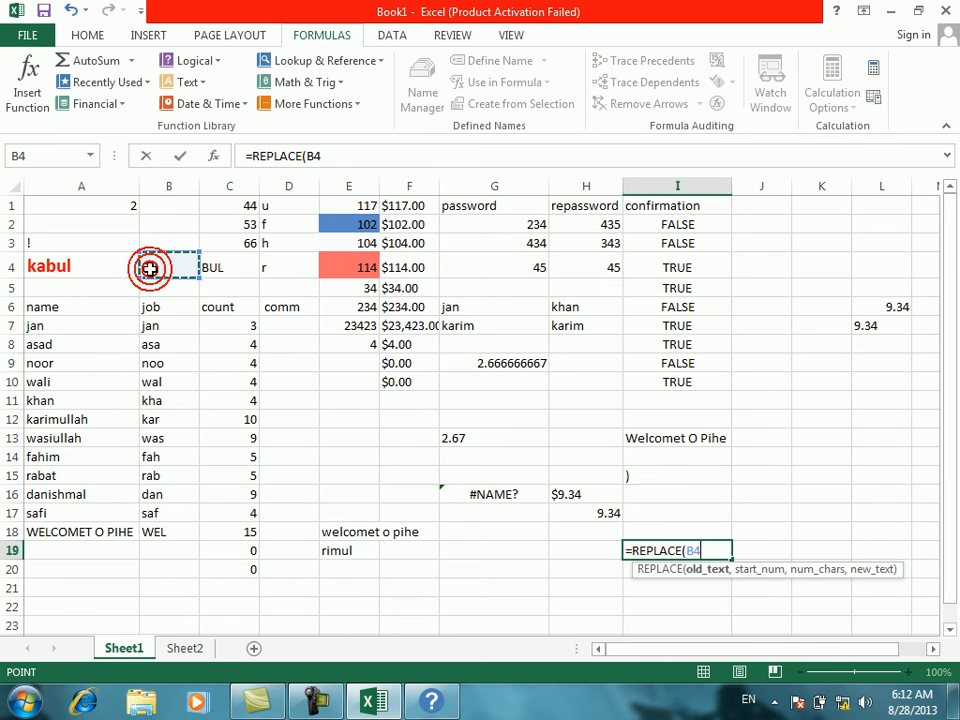
type(",")
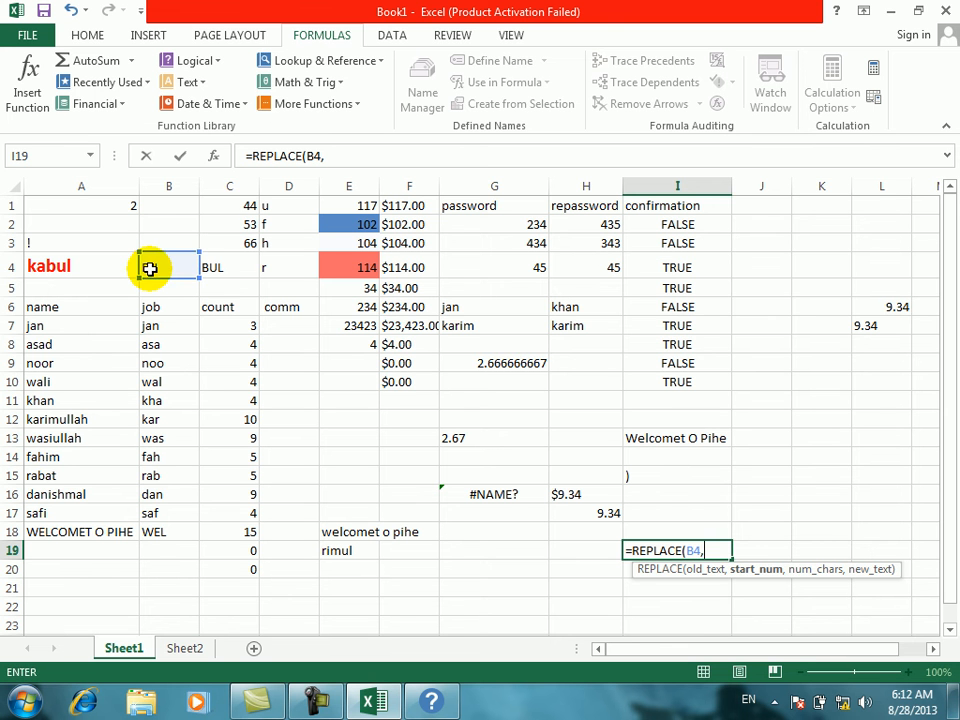
left_click(222, 265)
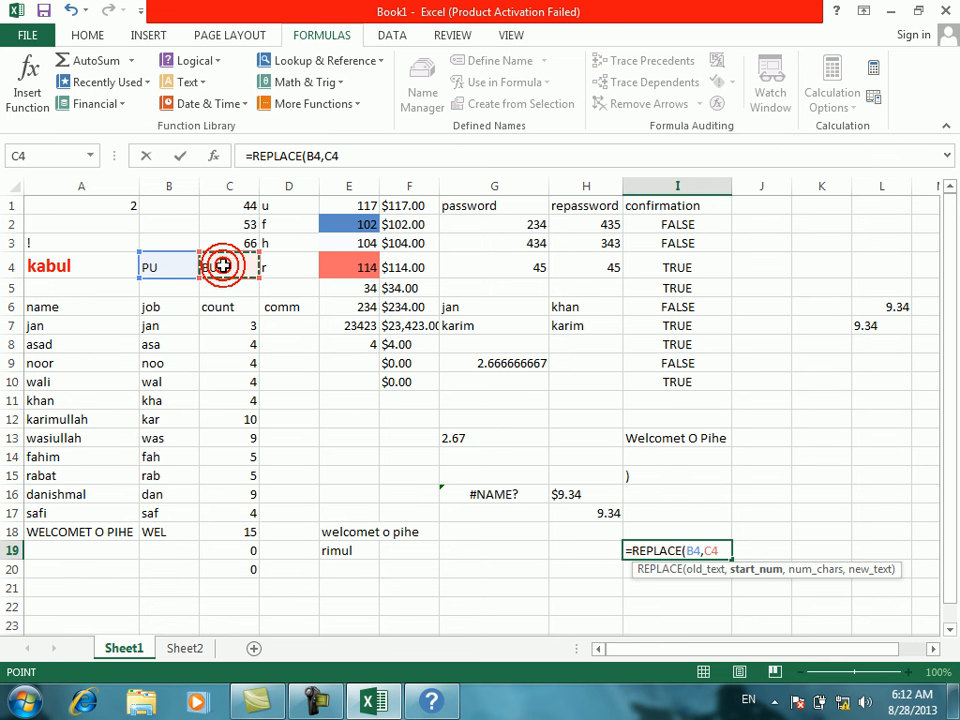
key("Return")
key("Return")
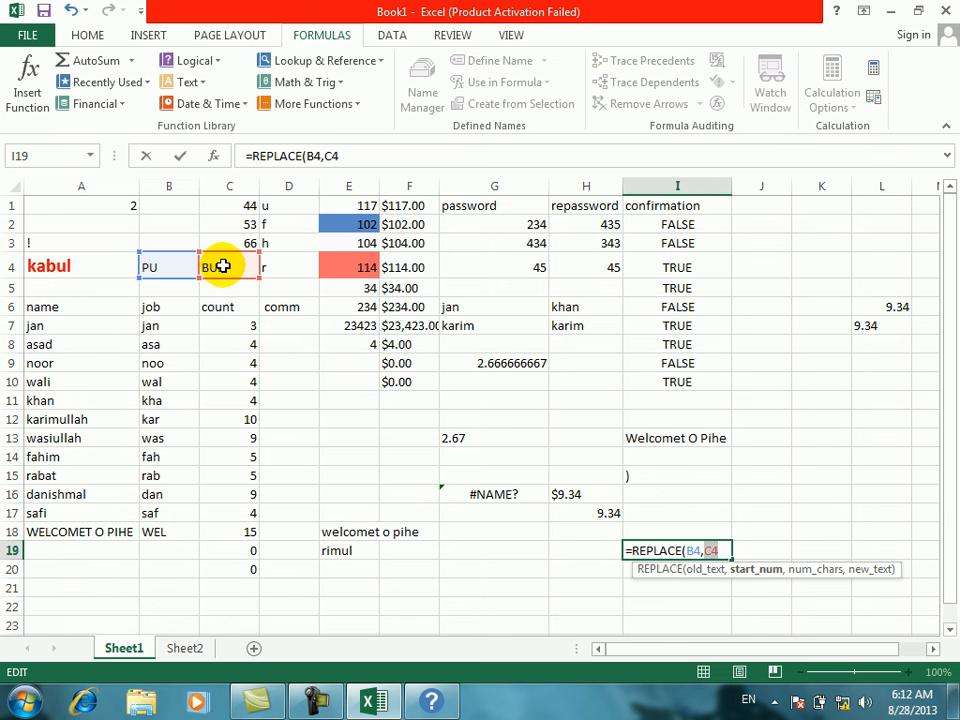
key("BackSpace")
key("BackSpace")
key("BackSpace")
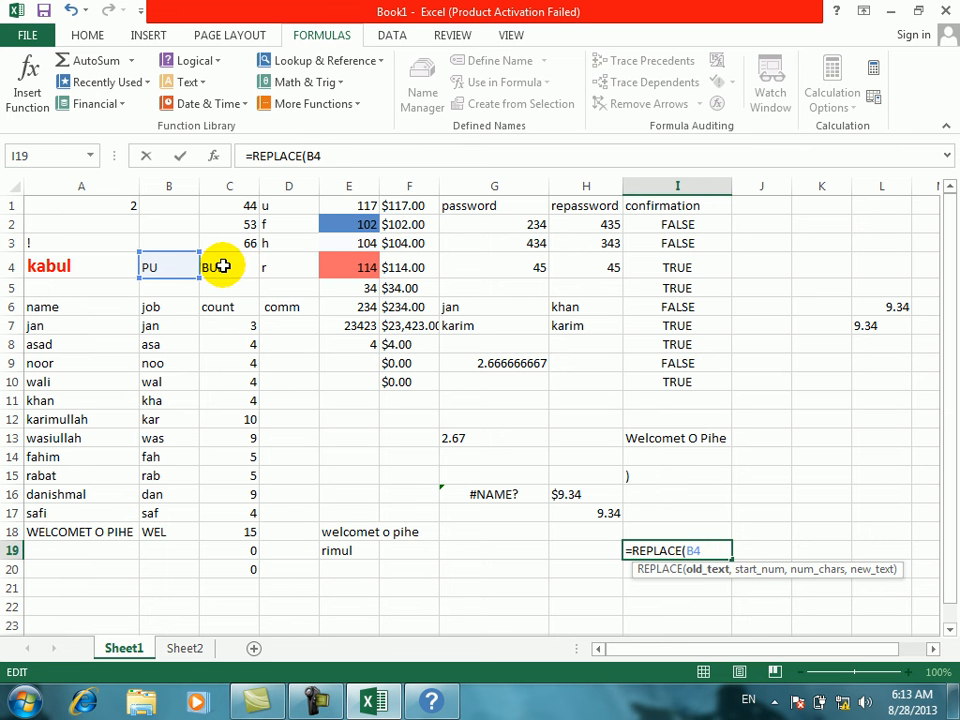
key("BackSpace")
key("BackSpace")
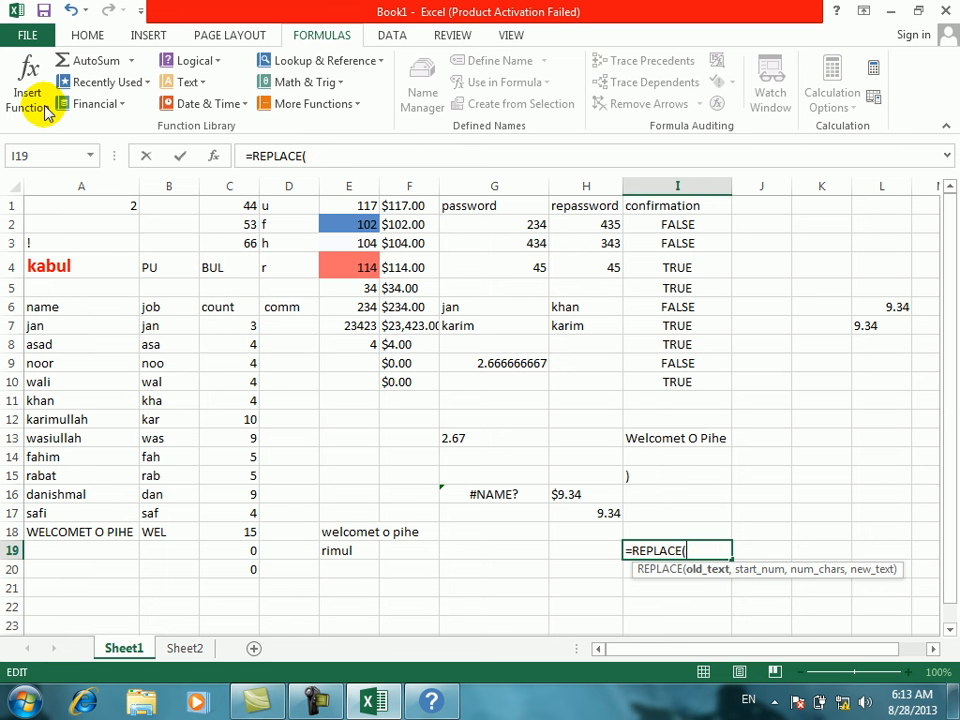
Step: Complete the I19 REPLACE formula with A4 as old text, start number 3, 3 characters and B4 as new text
left_click(73, 264)
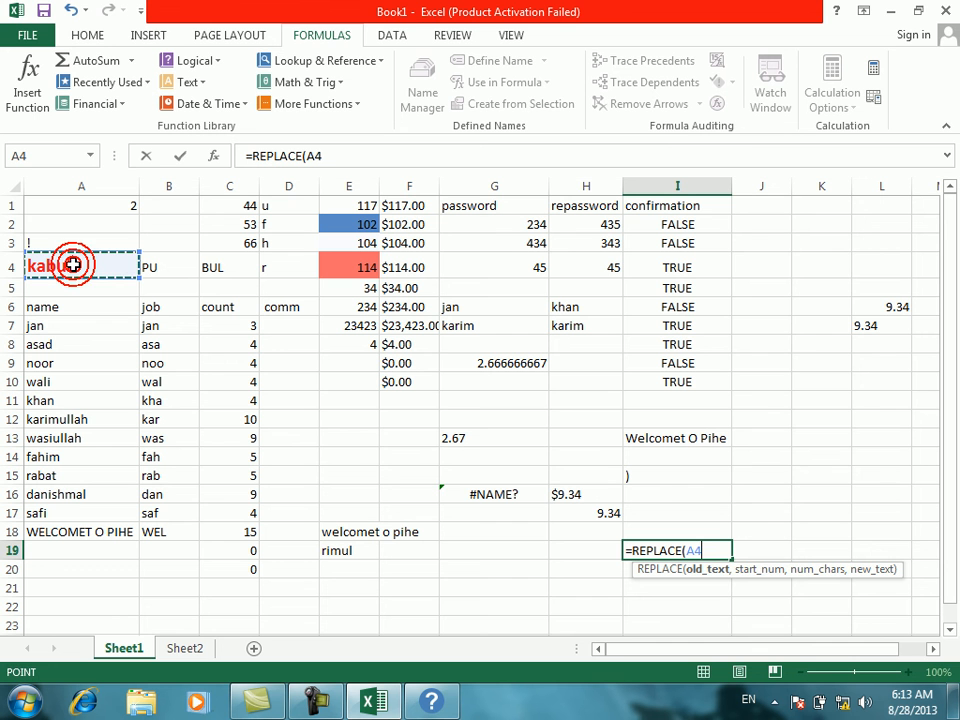
type(",1")
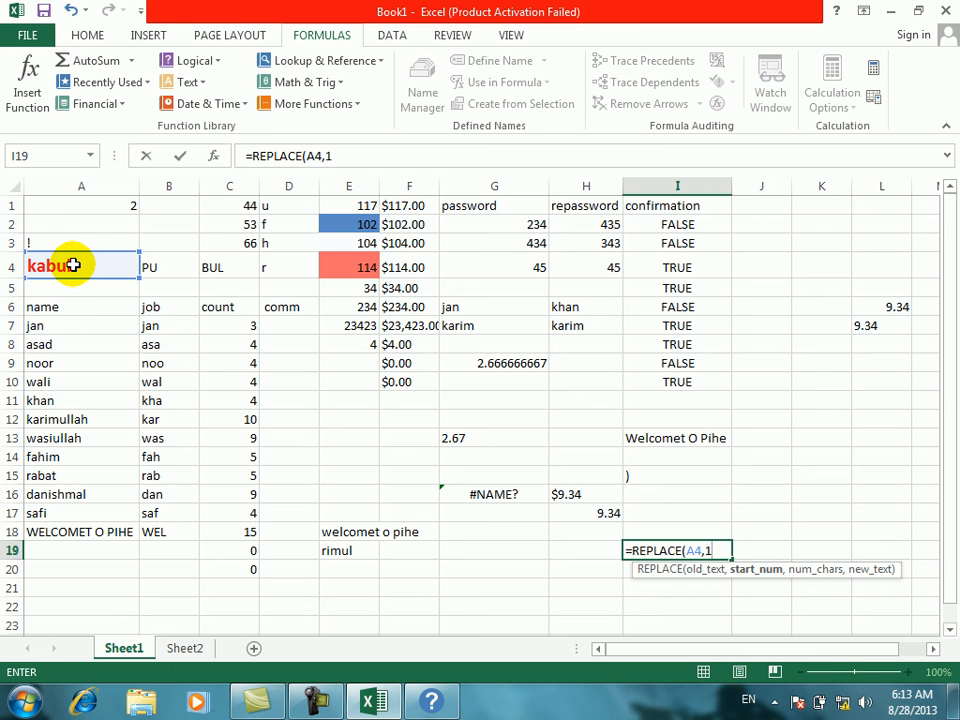
key("BackSpace")
type("3,")
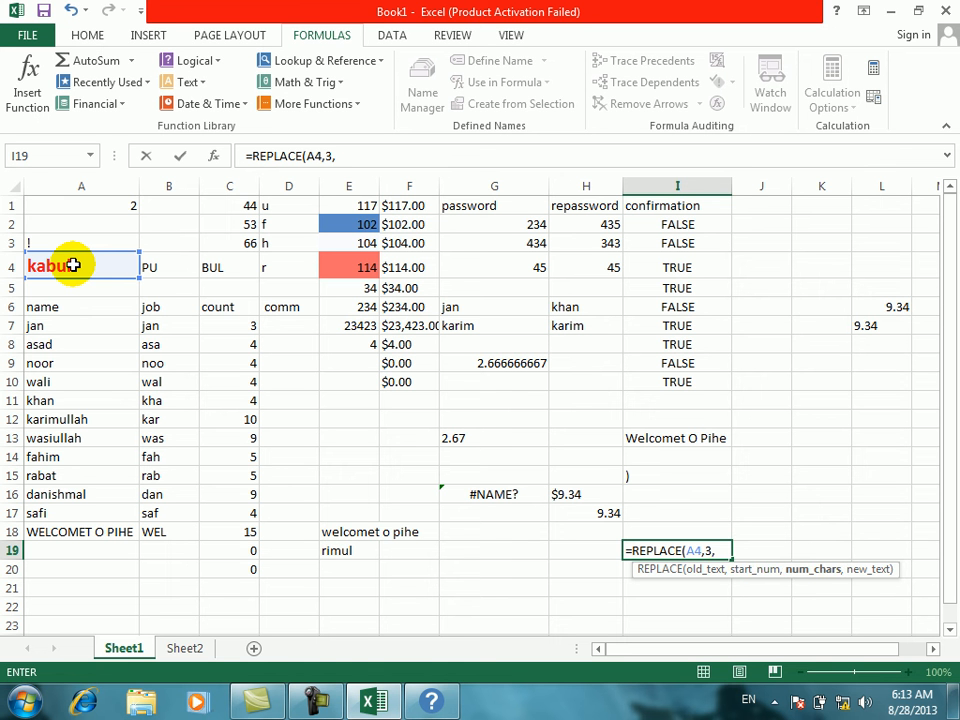
type("3,")
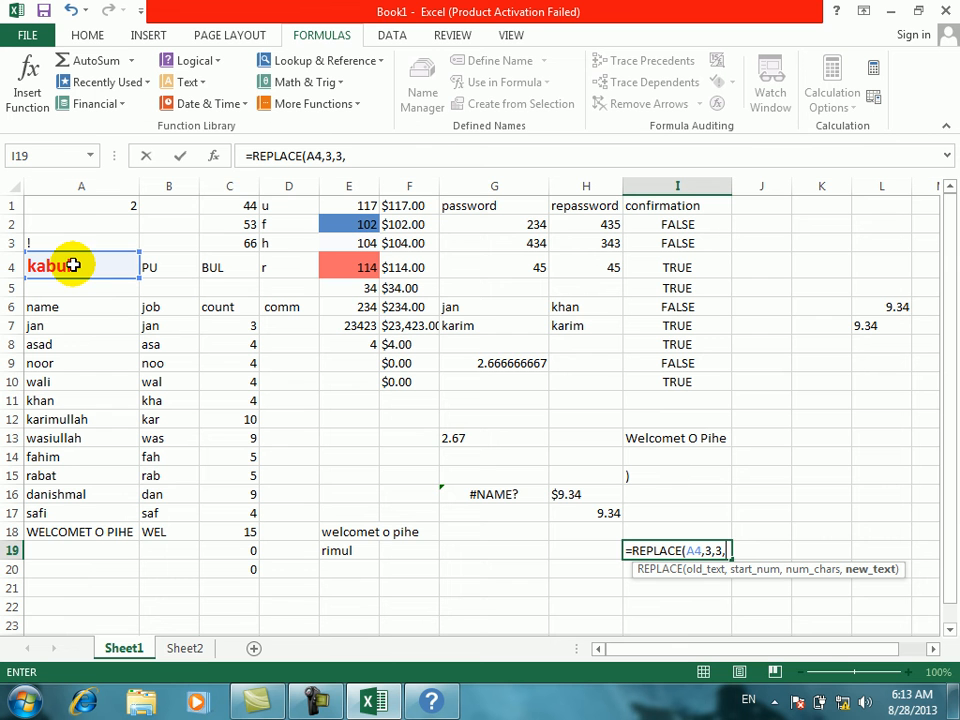
left_click(184, 267)
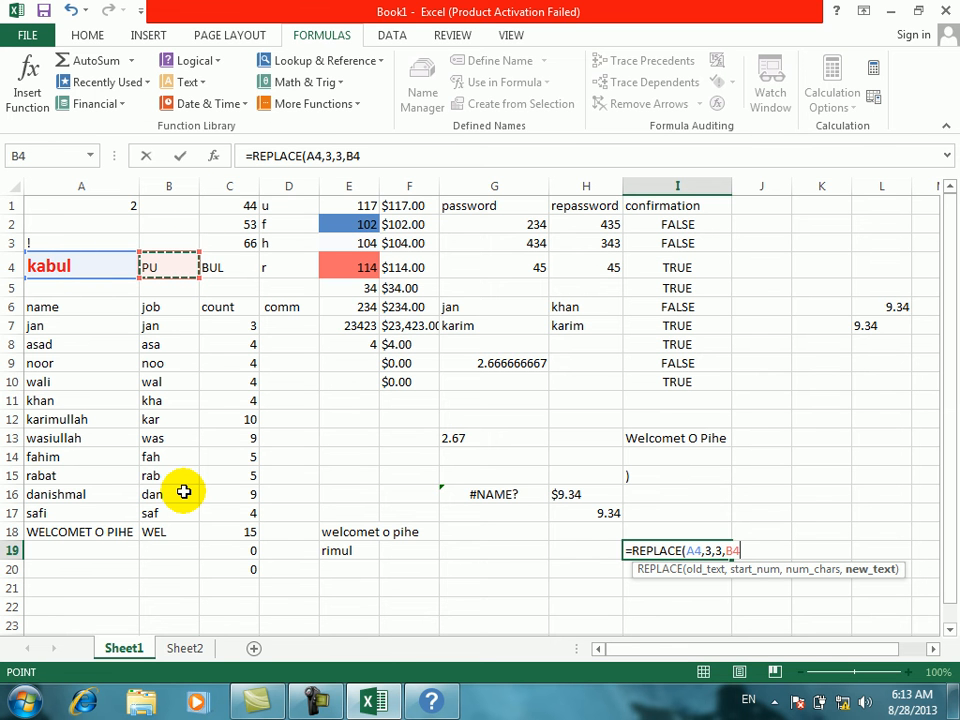
key("Return")
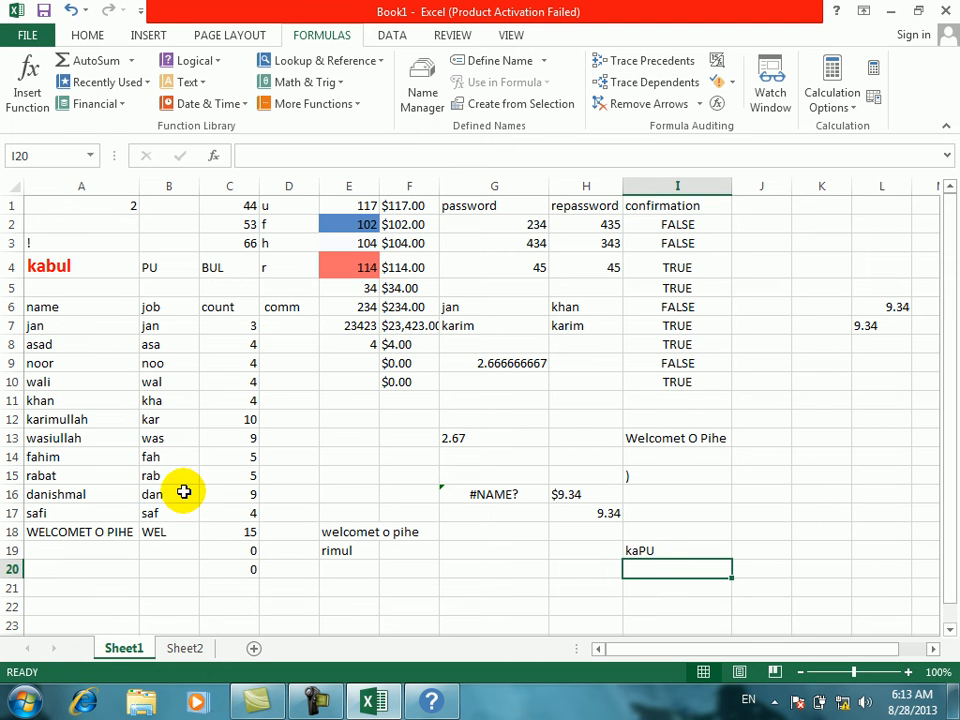
Step: Check the REPLACE formula in I19 and change the replacement text in B4 to PUL
left_click(652, 547)
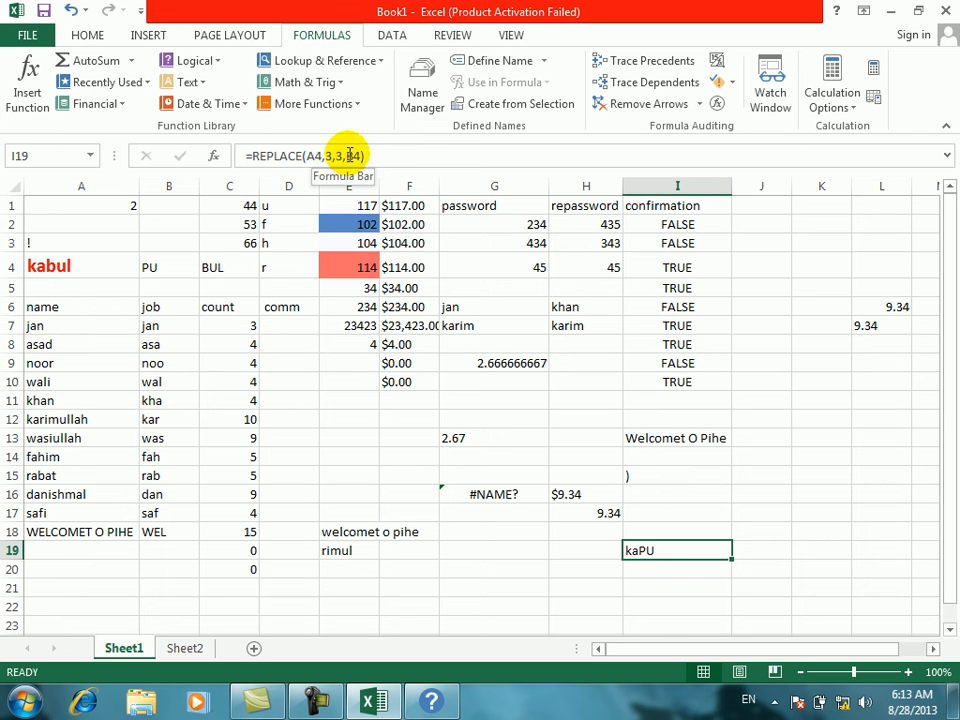
left_click(161, 268)
double_click(161, 268)
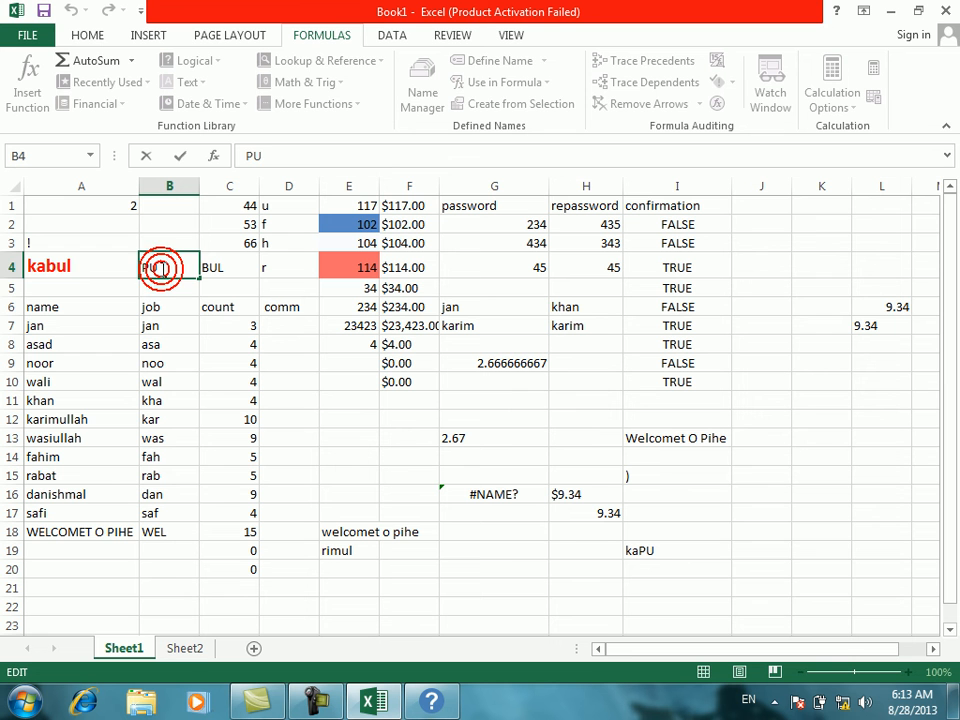
type("L")
key("Return")
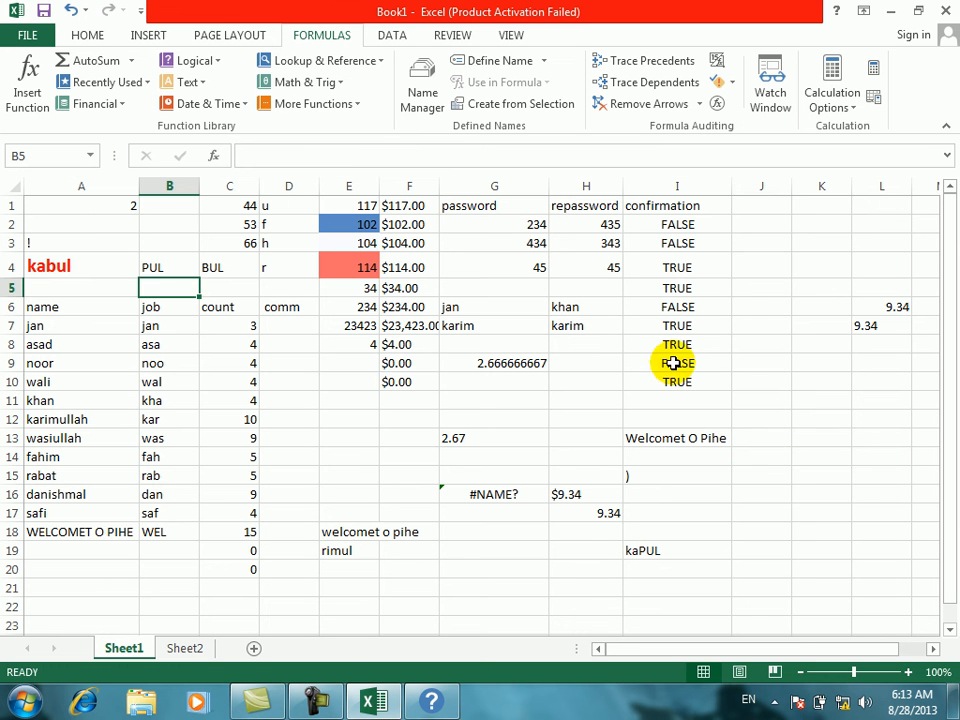
Step: Enter a REPLACE formula in G11 that replaces 4 characters of A10, starting at character 2, with the text in A14
left_click(769, 466)
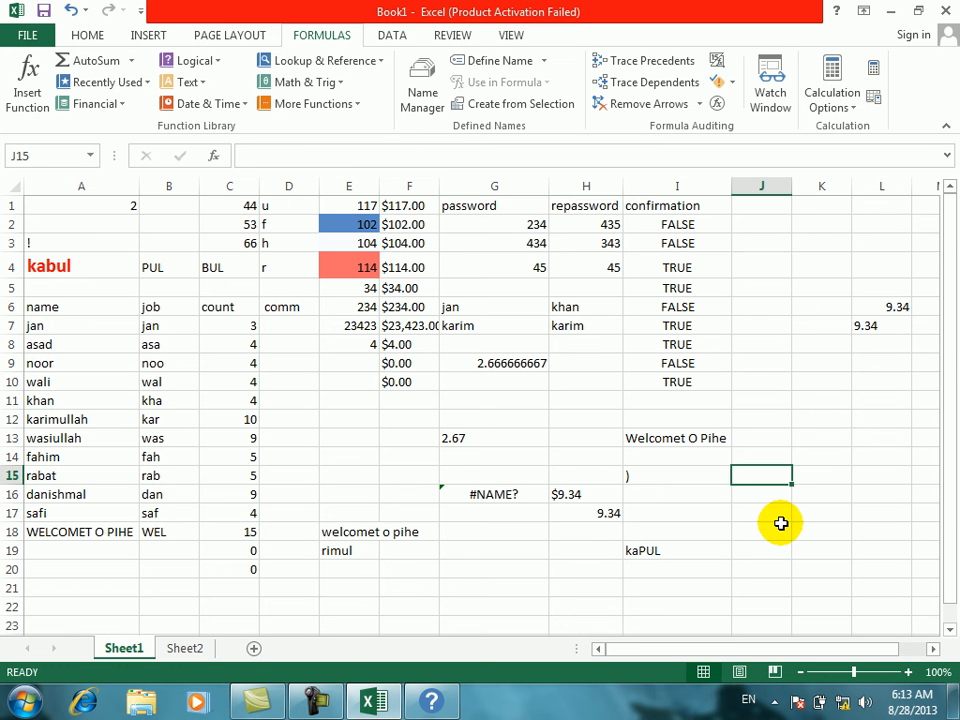
left_click(789, 304)
left_click(527, 393)
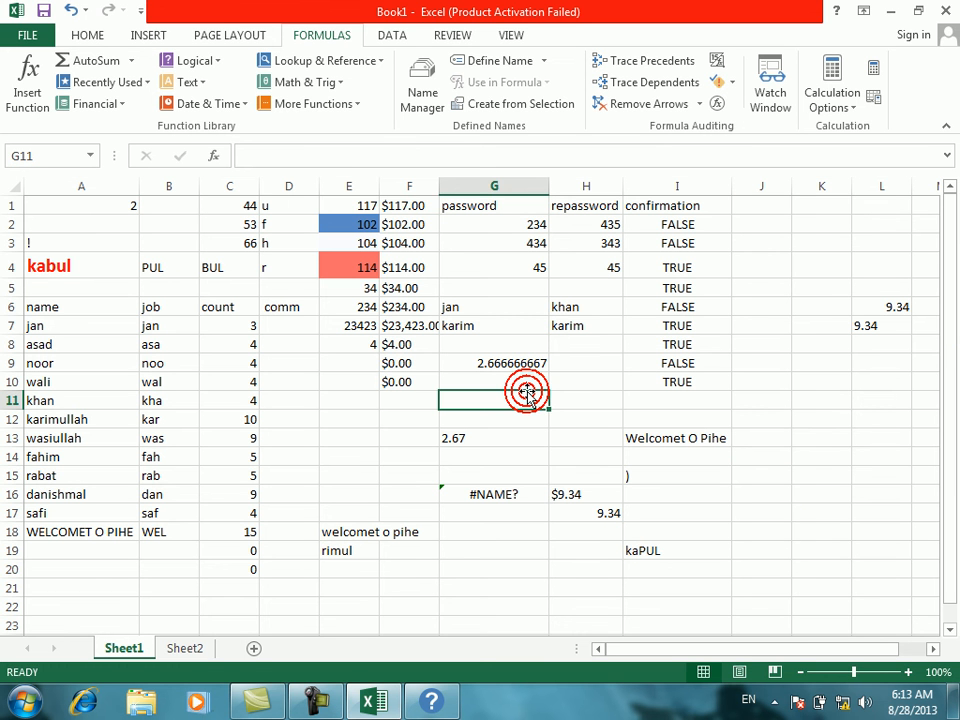
type("=")
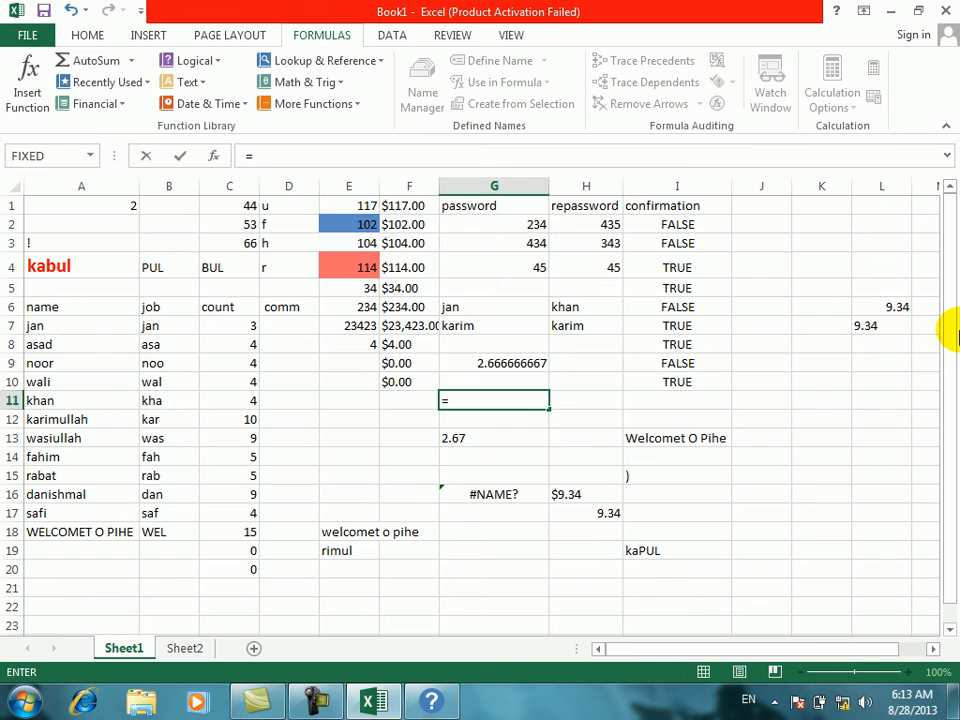
type("RE")
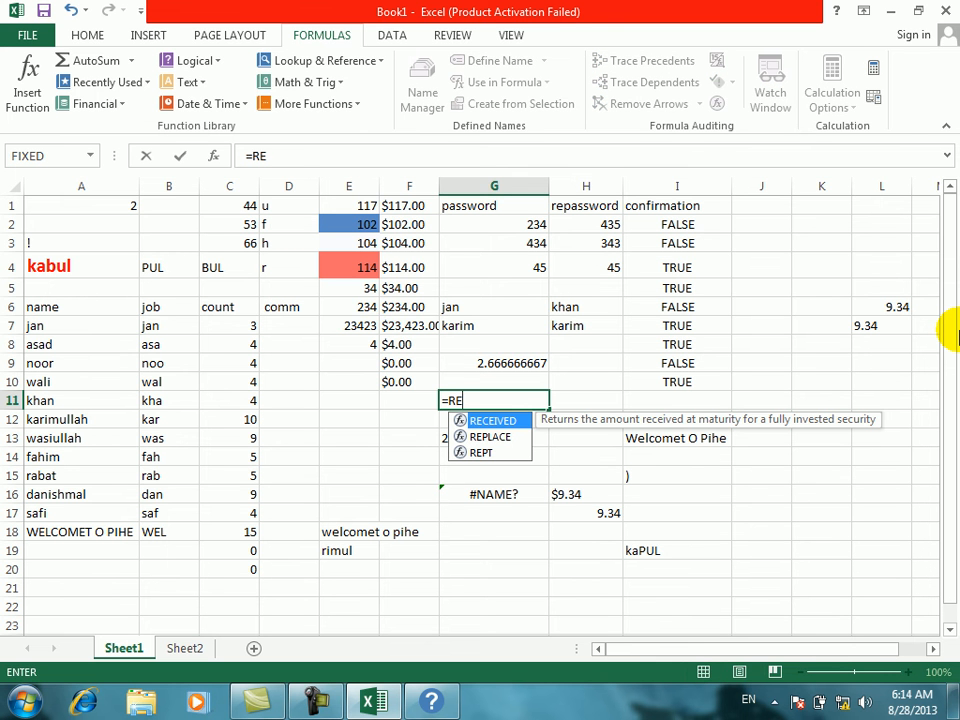
key("BackSpace")
key("BackSpace")
type("REPLACE(")
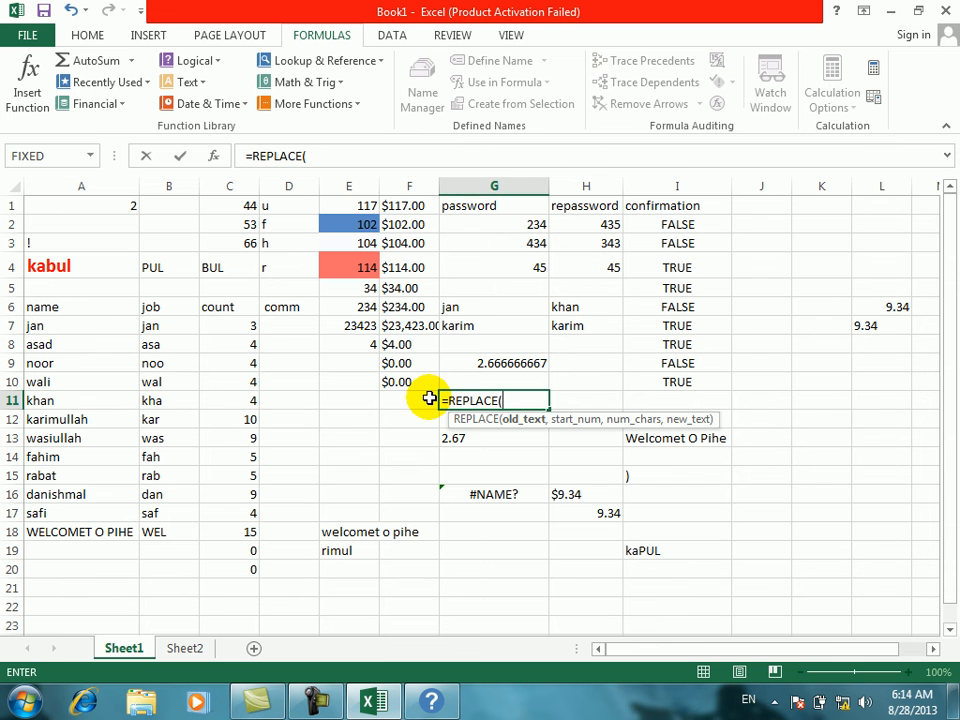
left_click(73, 387)
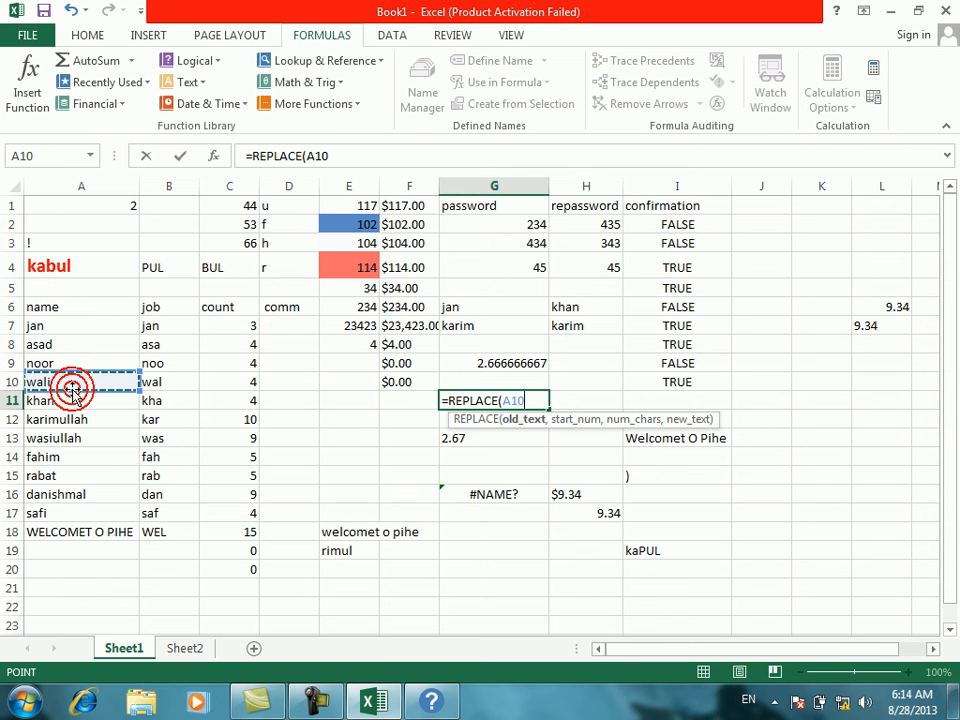
type(",")
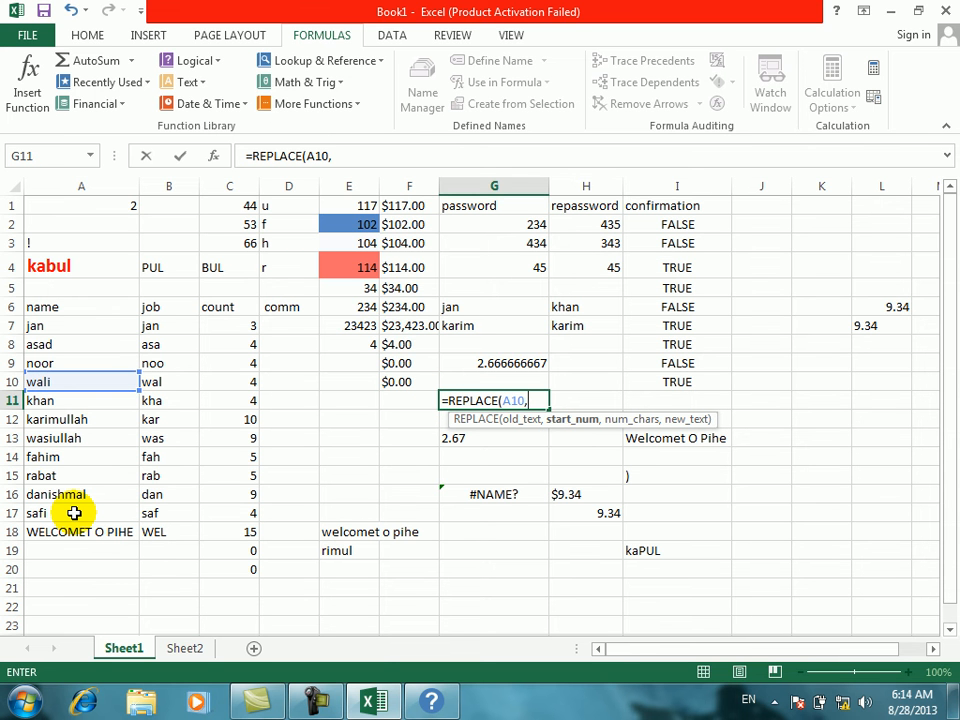
type("2,4,")
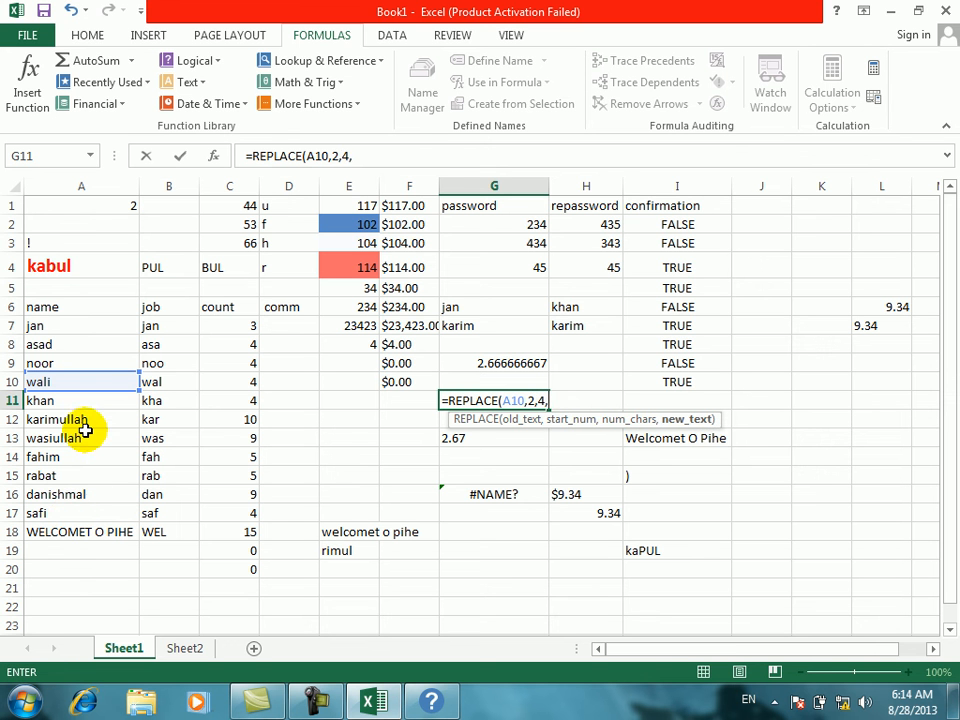
left_click(66, 460)
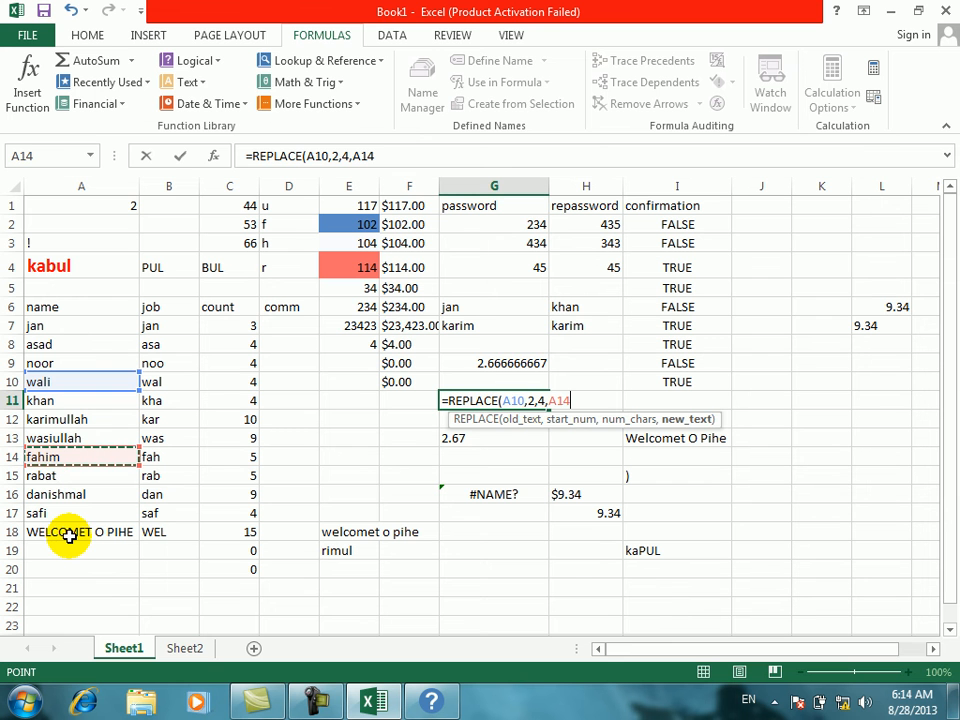
key("Return")
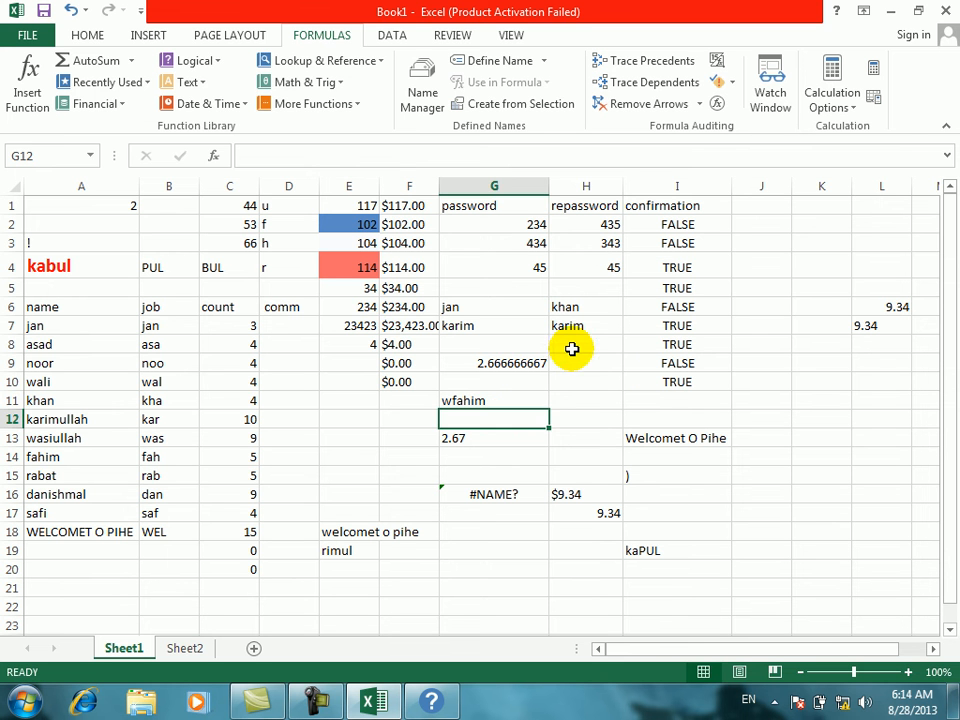
Step: Enter a REPT formula in E15 that repeats the text in A13 40 times
left_click(372, 348)
left_click(212, 84)
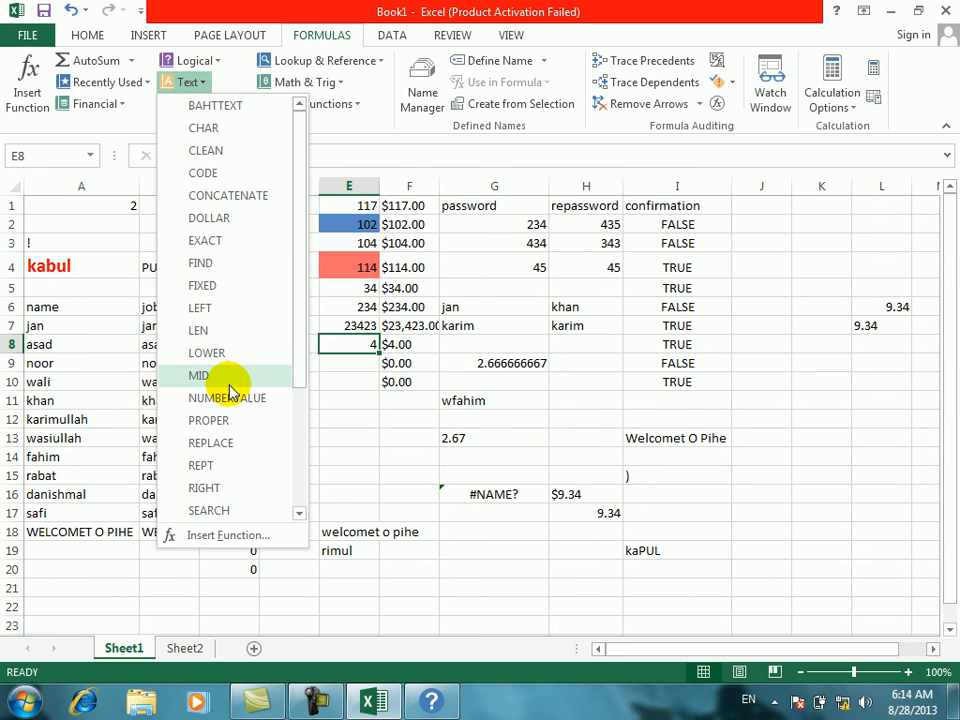
left_click(302, 298)
left_click_drag(302, 298, 303, 428)
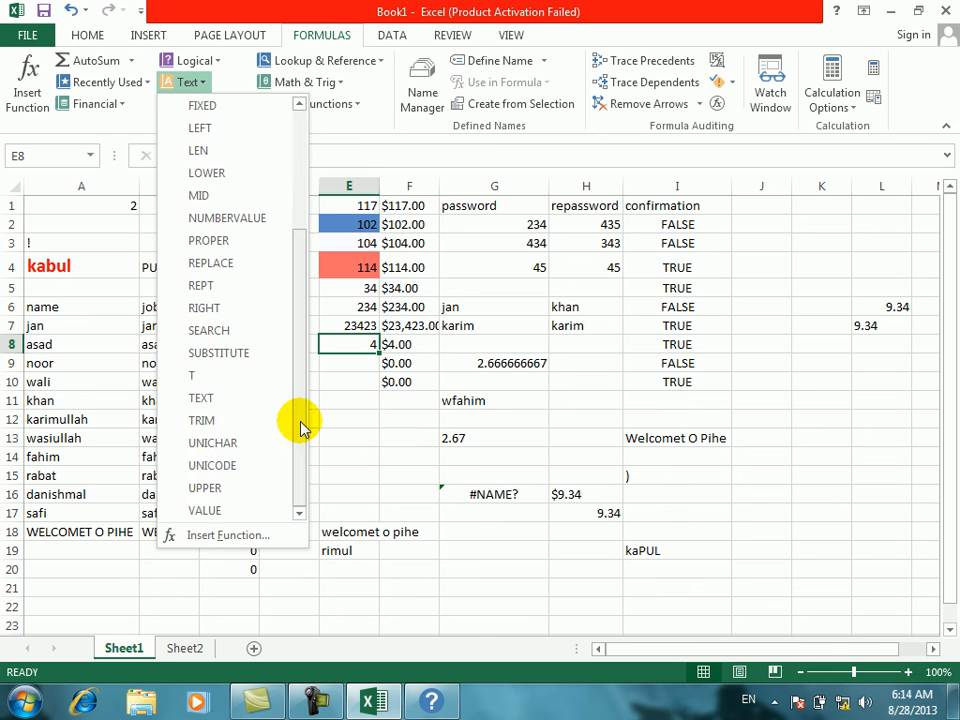
left_click(411, 440)
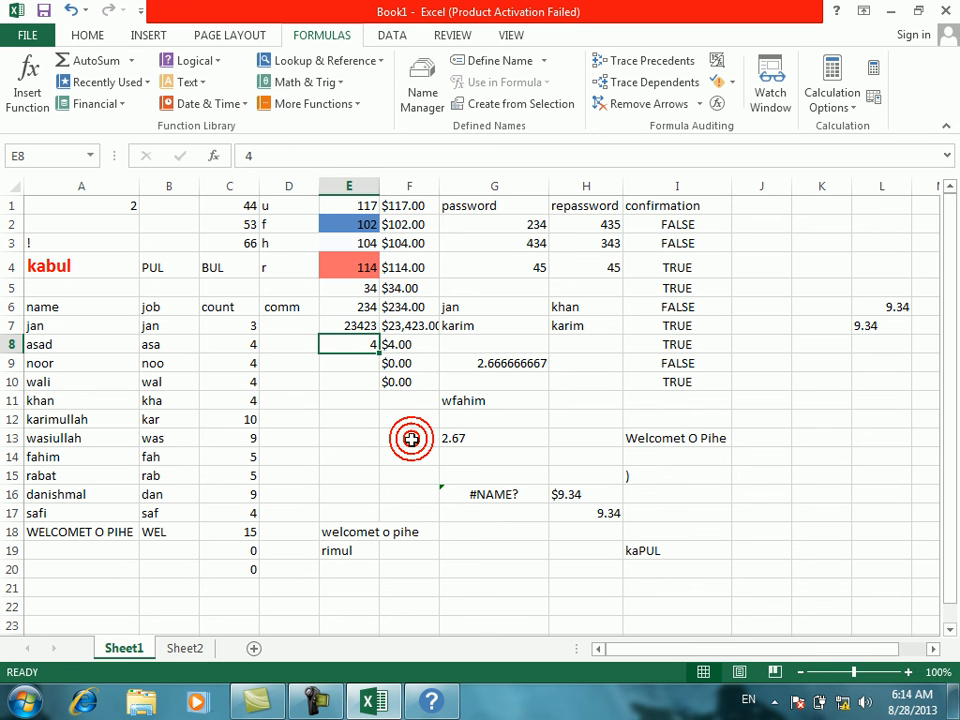
left_click(333, 469)
type("=RE")
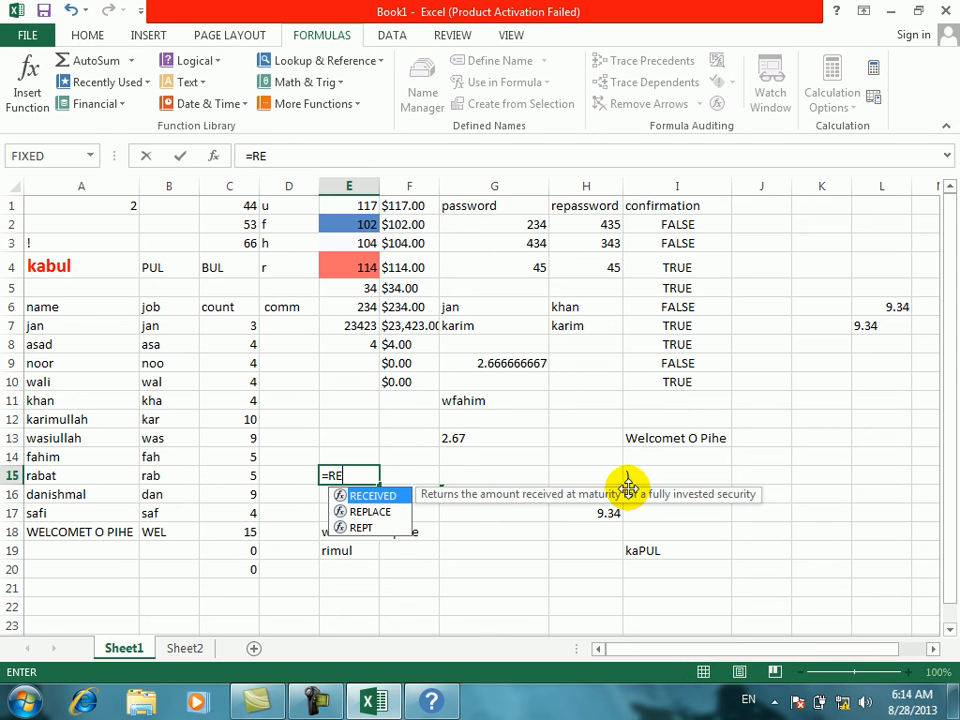
type("P")
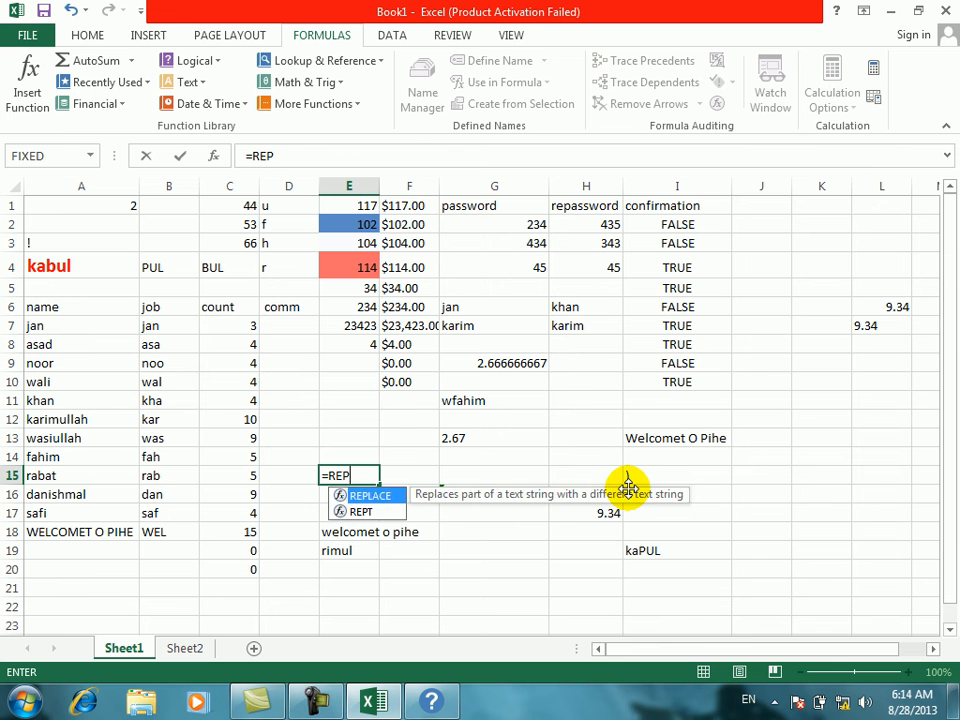
type("T(")
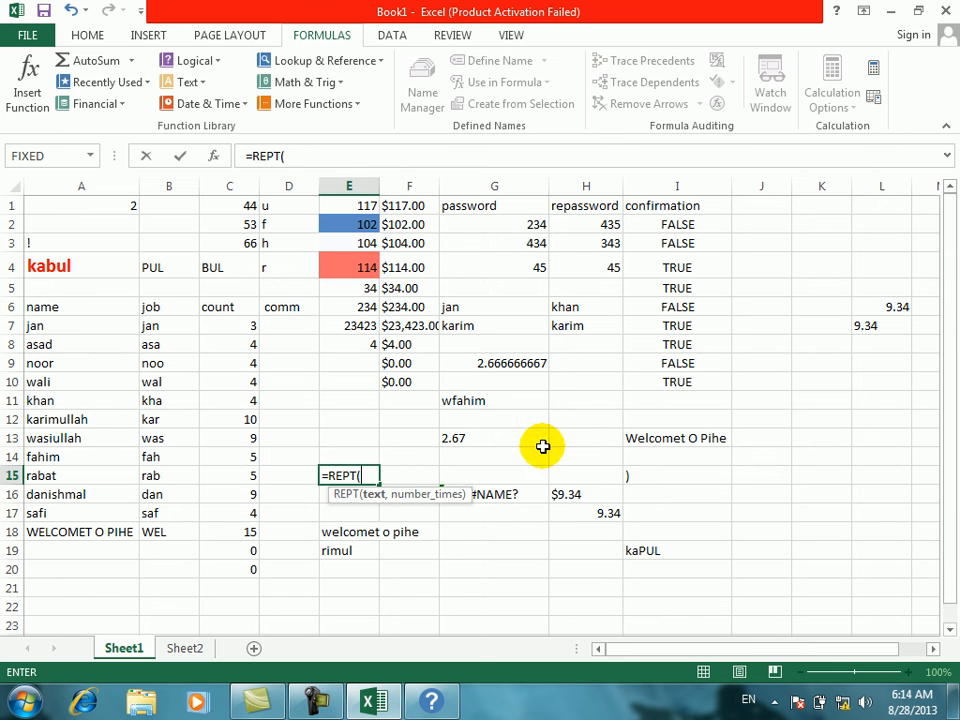
left_click(82, 439)
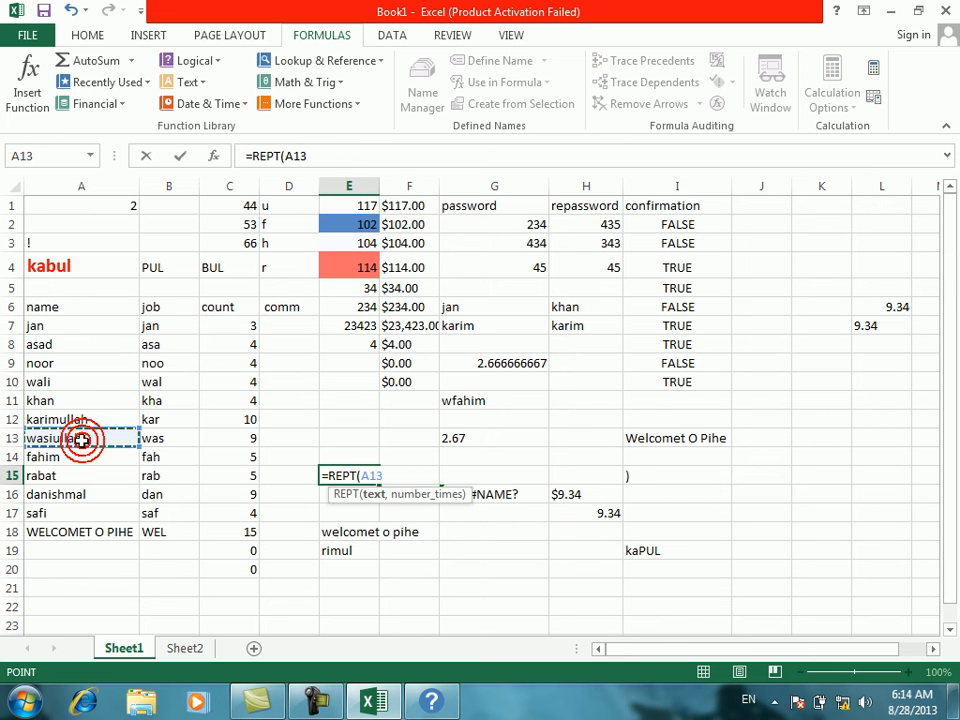
type(",40")
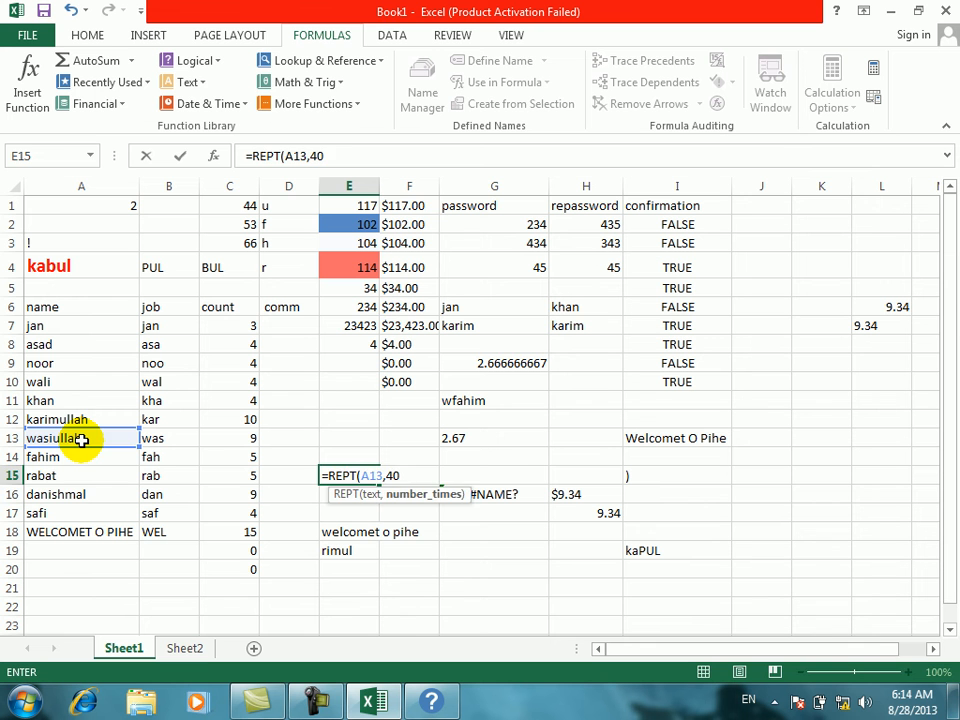
key("Return")
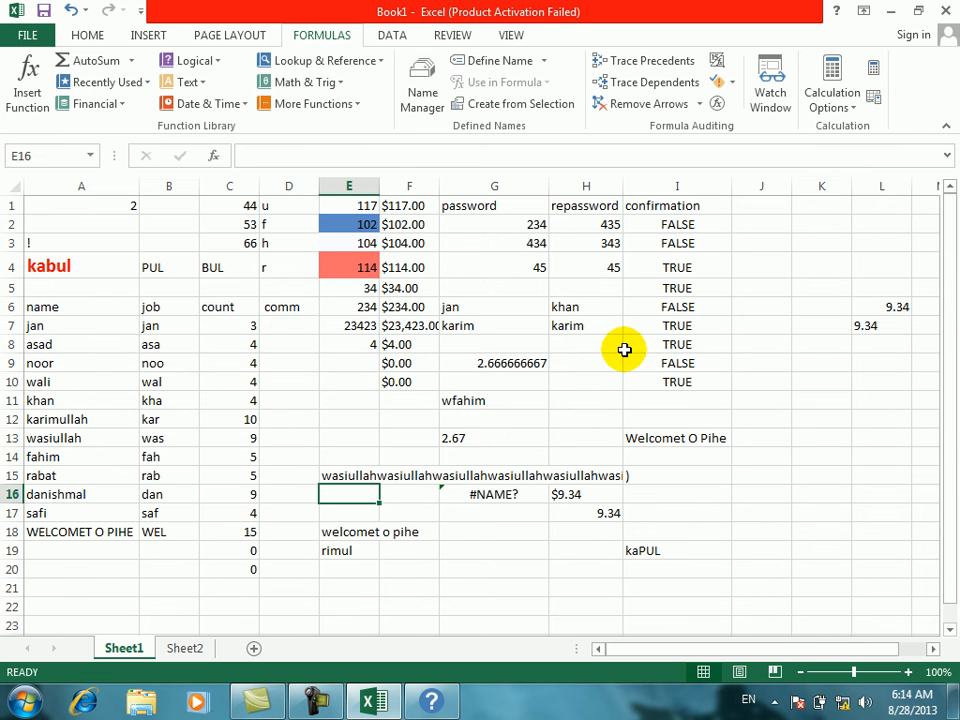
Step: Enter a REPT formula in I11 that repeats the "#" character 20 times
left_click(655, 408)
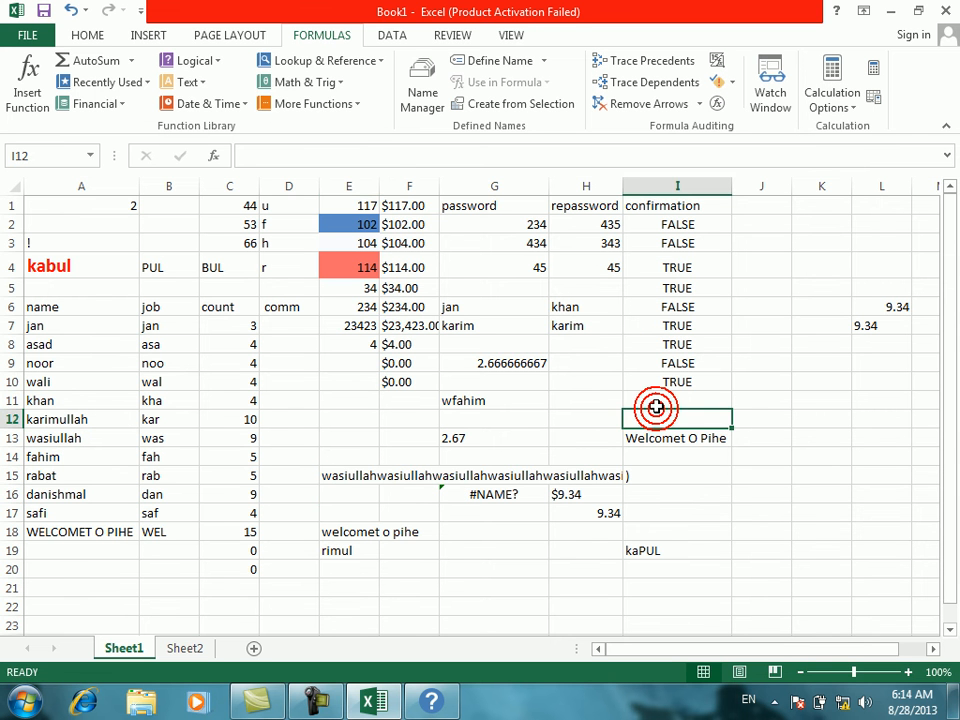
left_click(655, 403)
type("=RE")
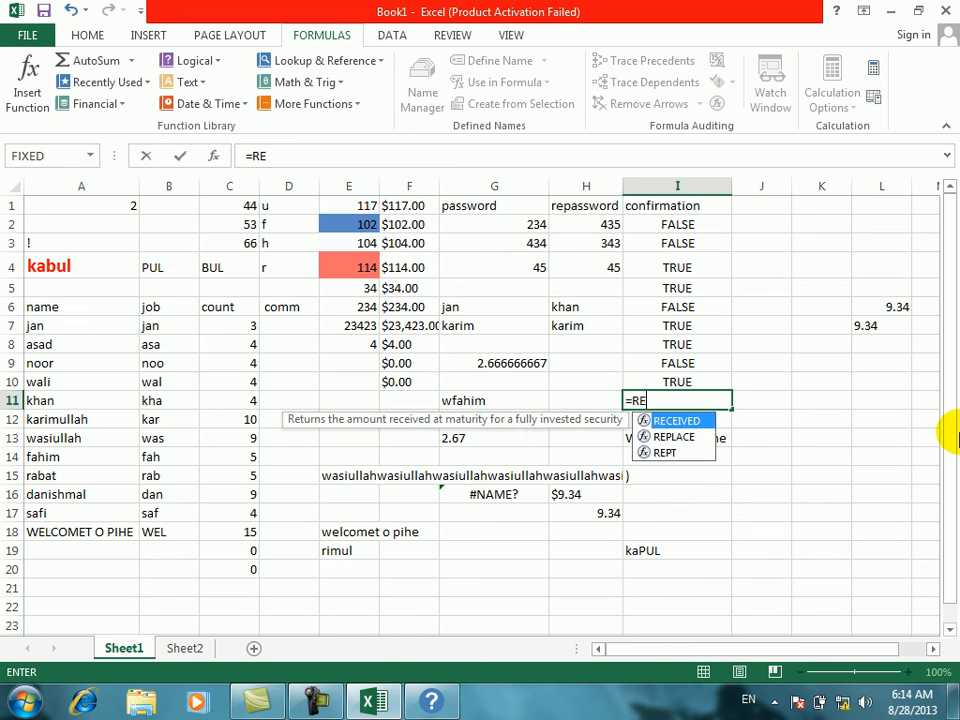
type("PT(")
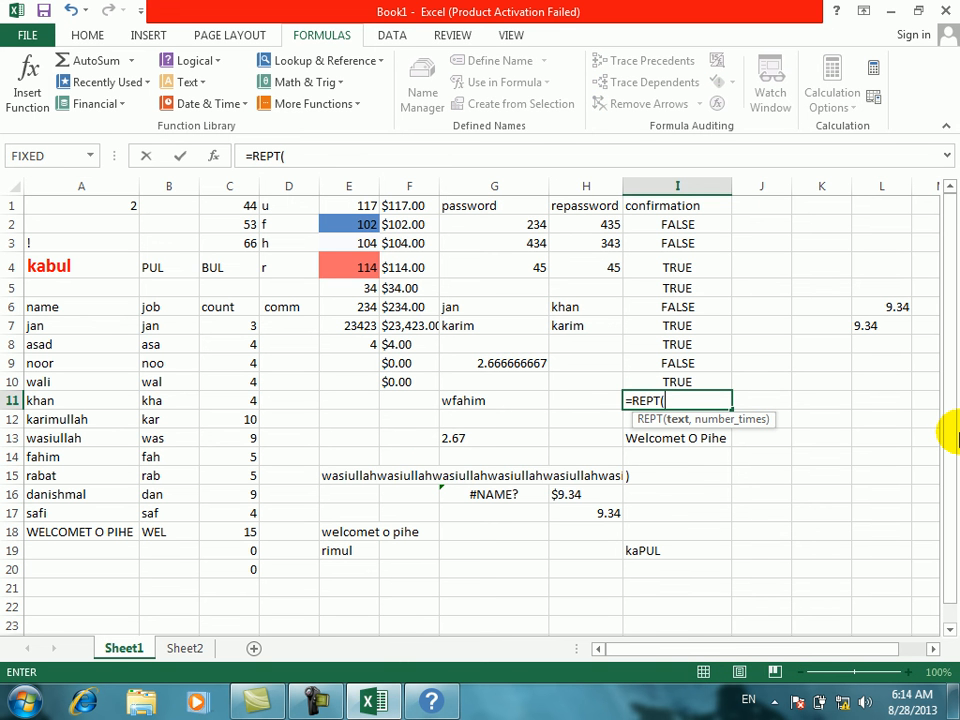
type("\"#\",20")
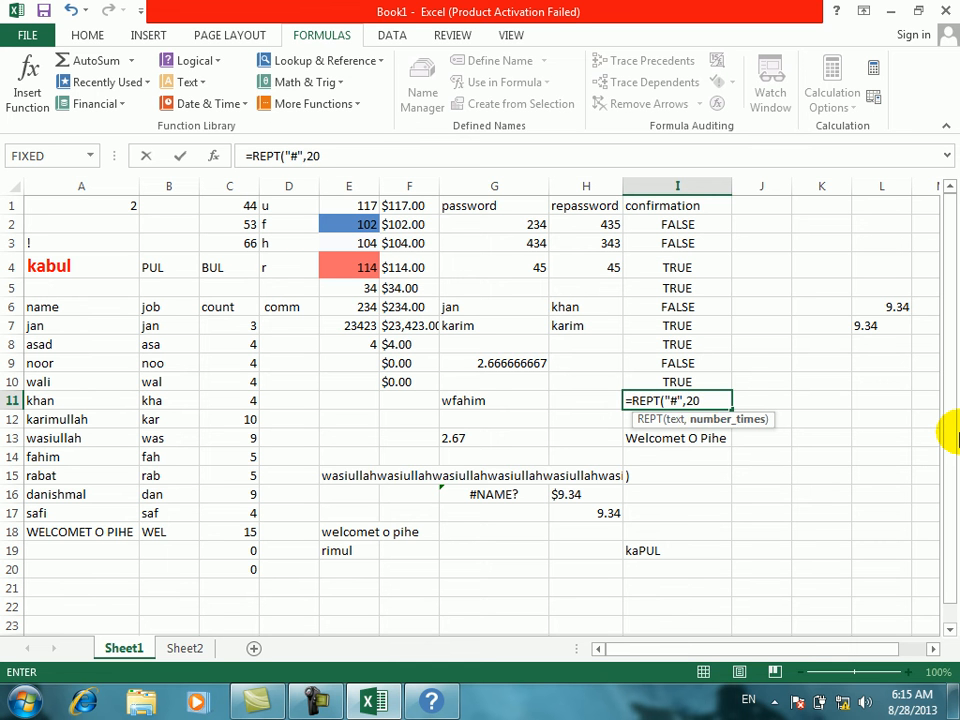
key("Return")
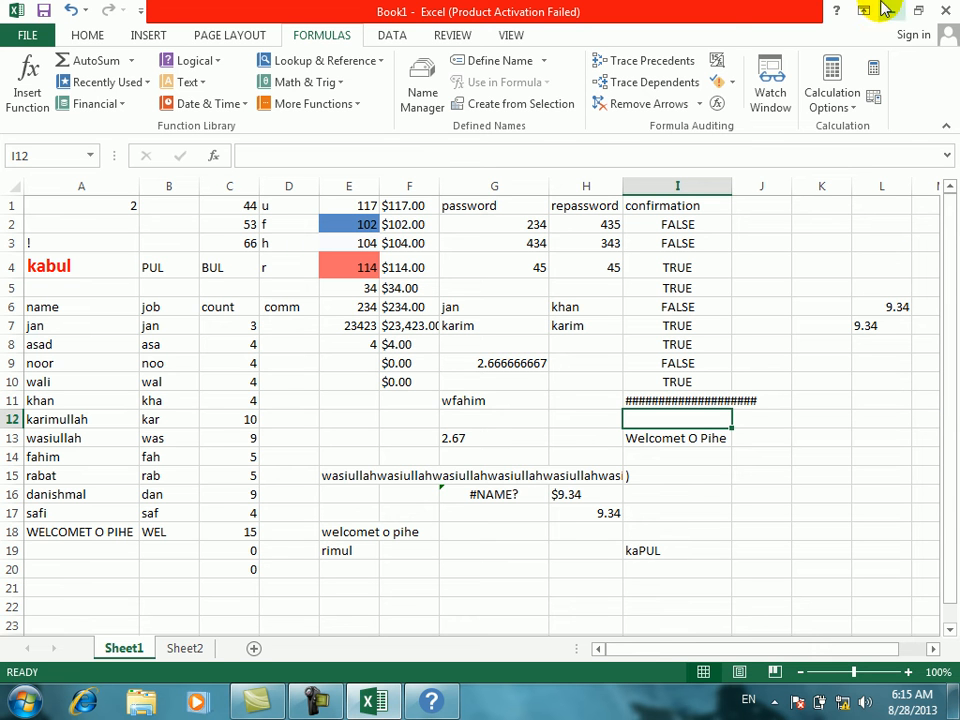
Step: Copy the REPT formula from I11 and paste it into J10 using Paste Special with All and Transpose
left_click(201, 83)
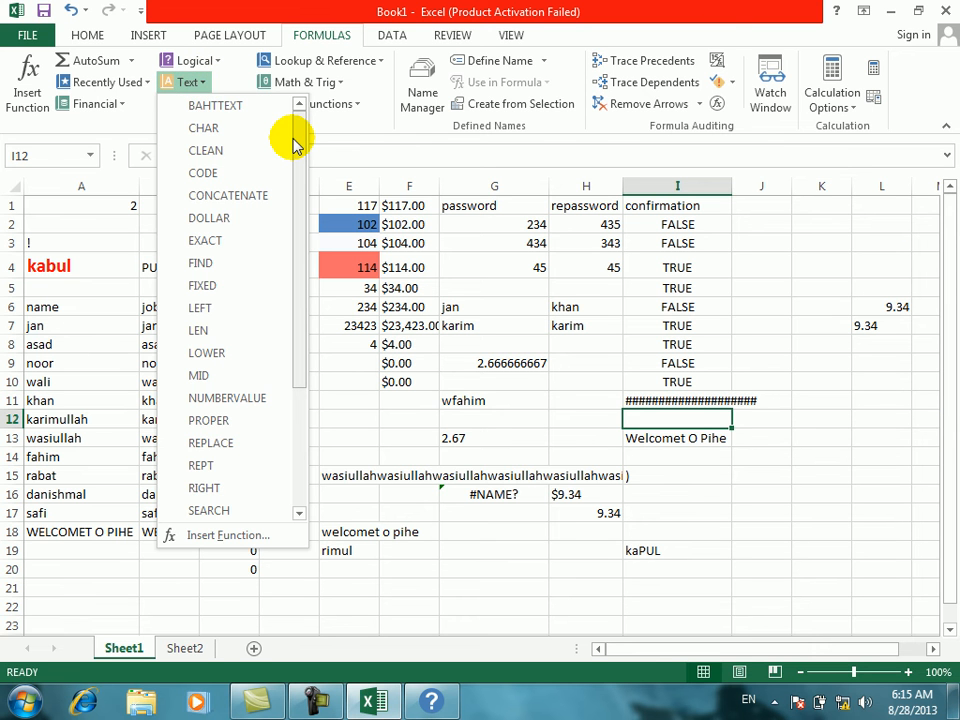
left_click(512, 422)
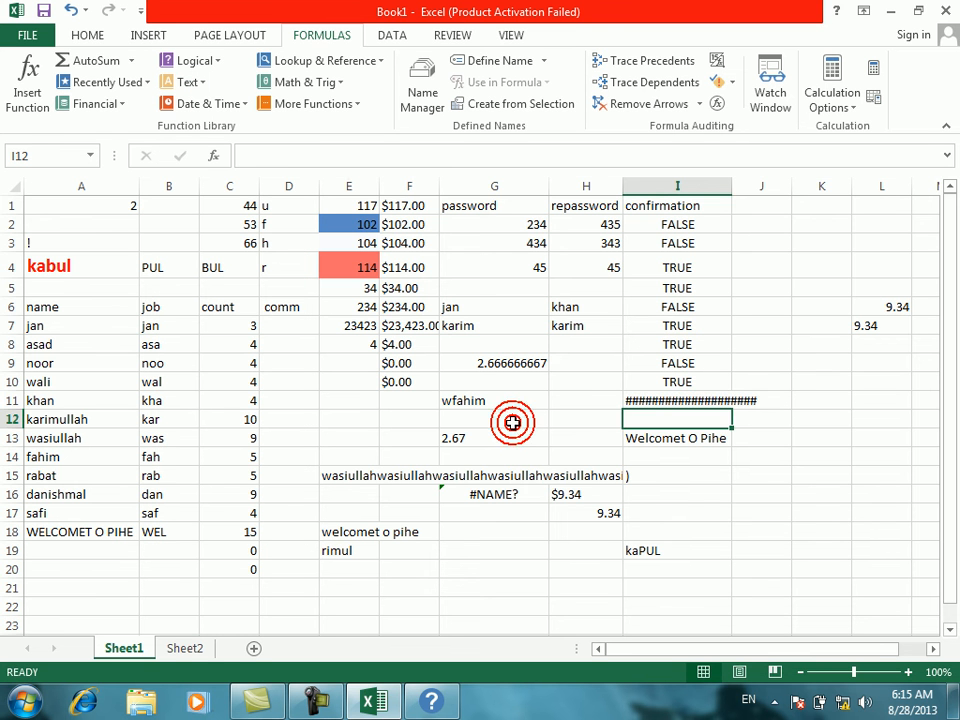
left_click(641, 398)
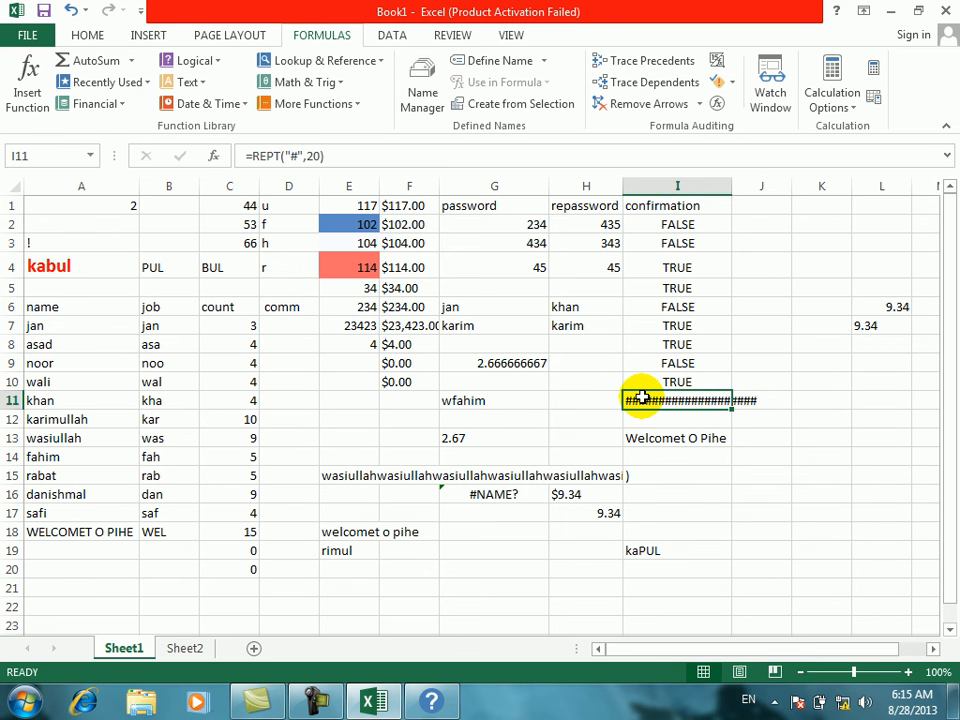
key("ctrl+c")
left_click(788, 379)
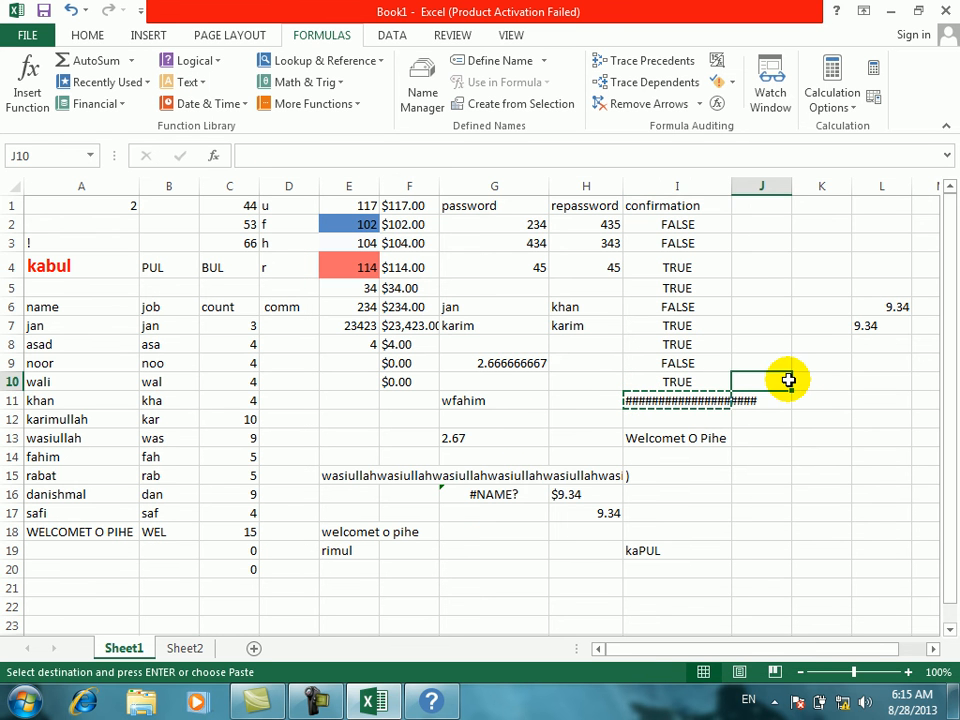
key("ctrl+alt+v")
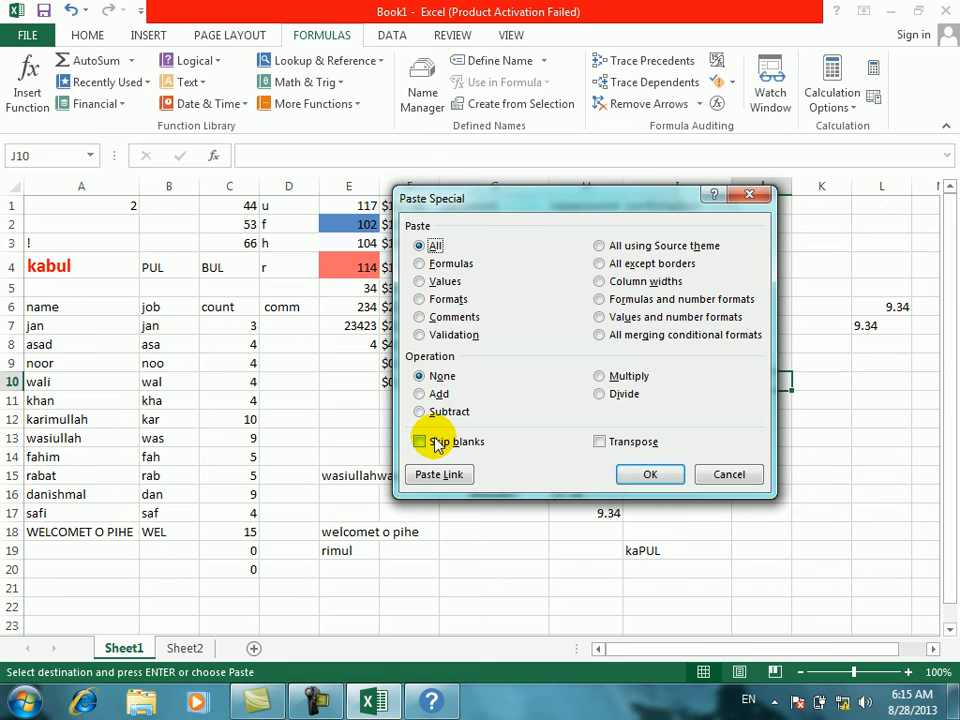
left_click(601, 442)
left_click(630, 468)
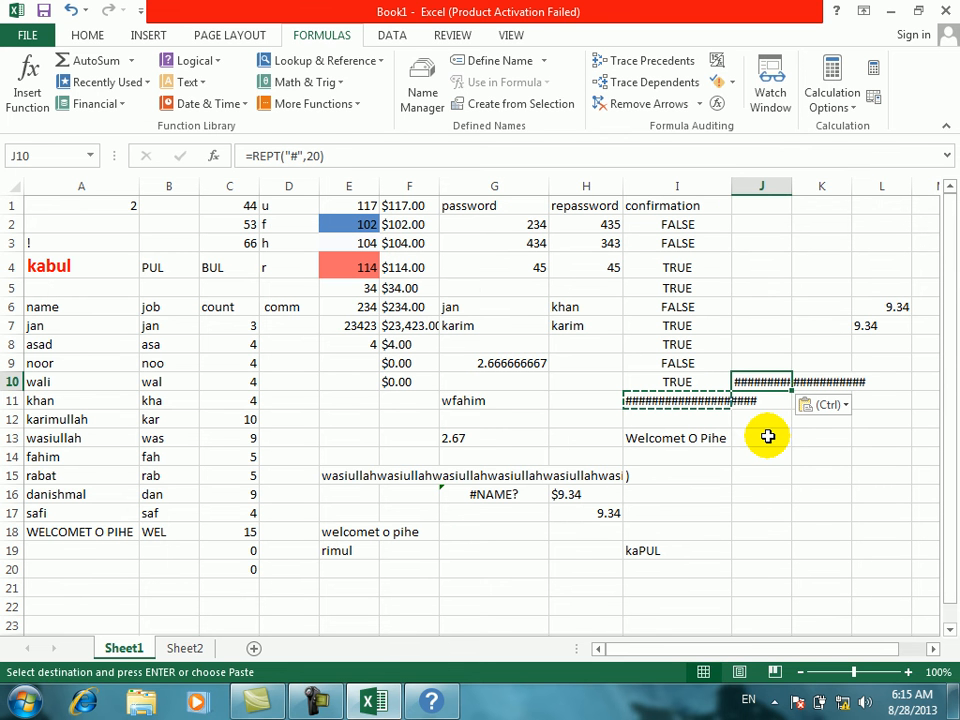
left_click(759, 421)
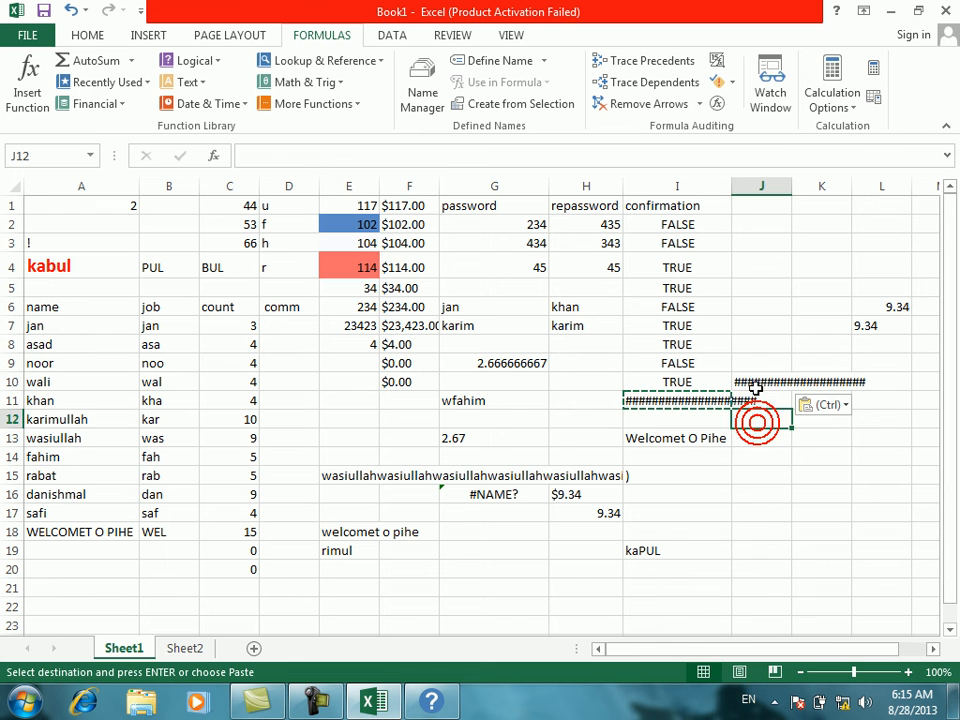
left_click(755, 381)
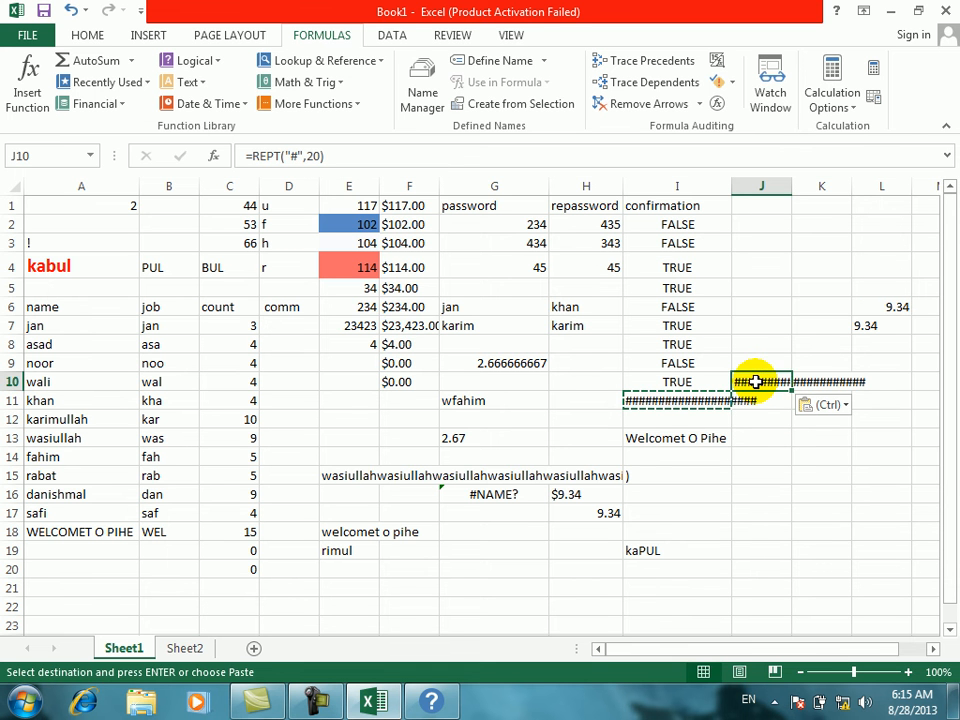
left_click(756, 423)
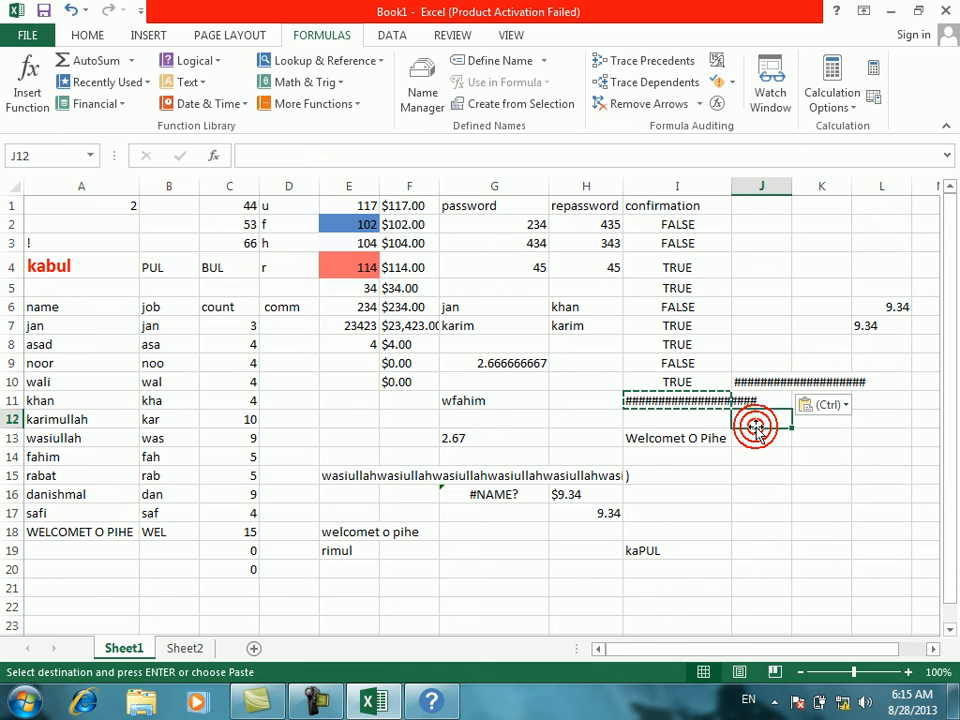
key("Escape")
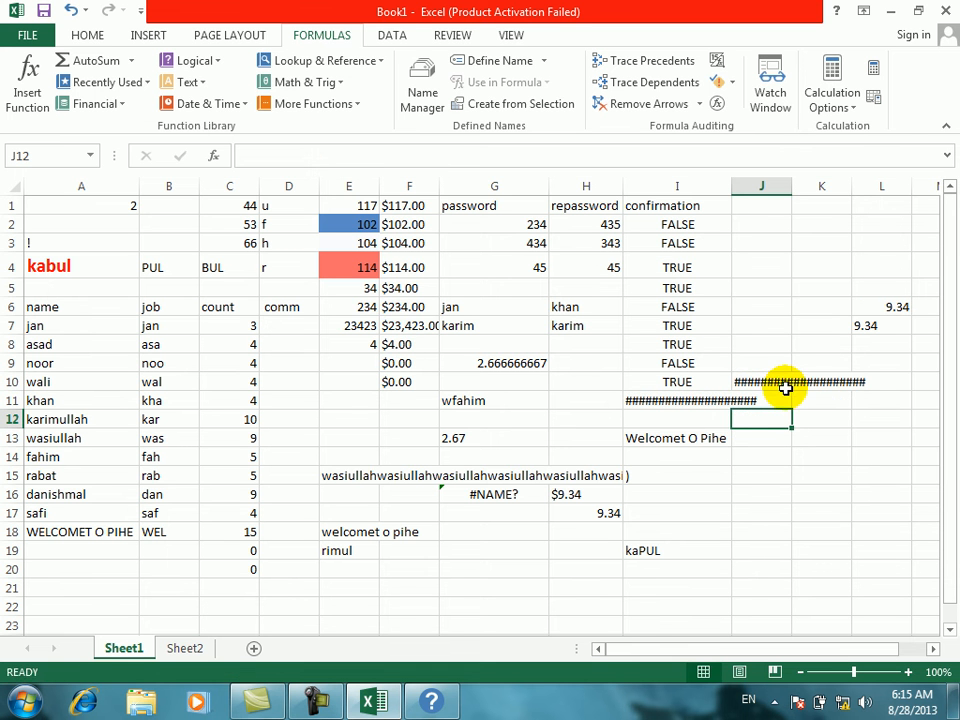
Step: Run Text to Columns on J10 as delimited data with the Tab delimiter, General column format and destination $J$10
left_click(776, 376)
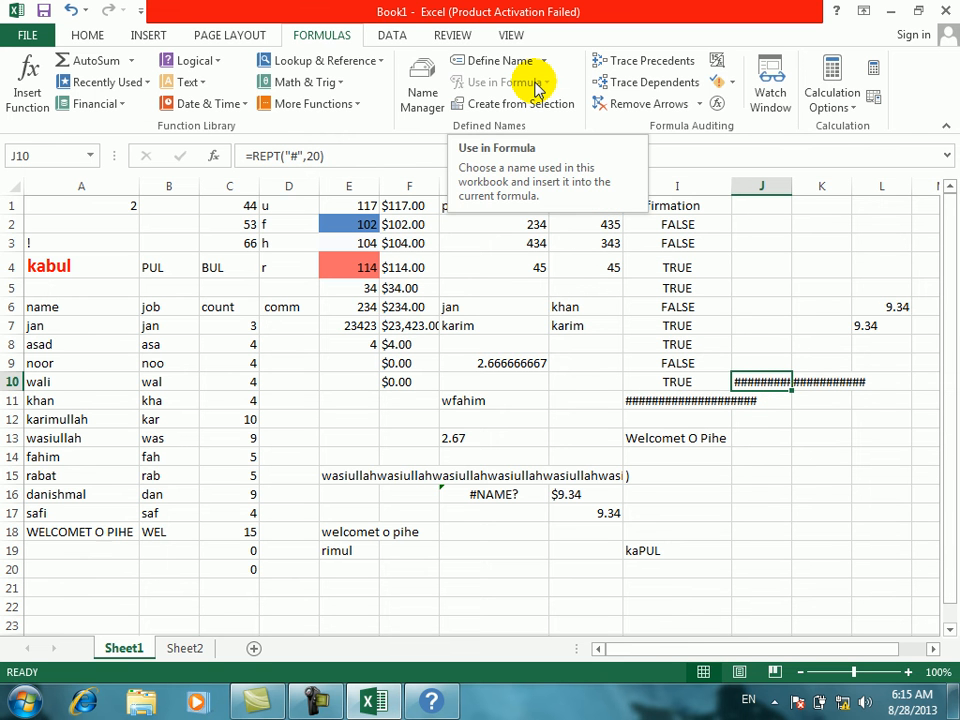
left_click(155, 35)
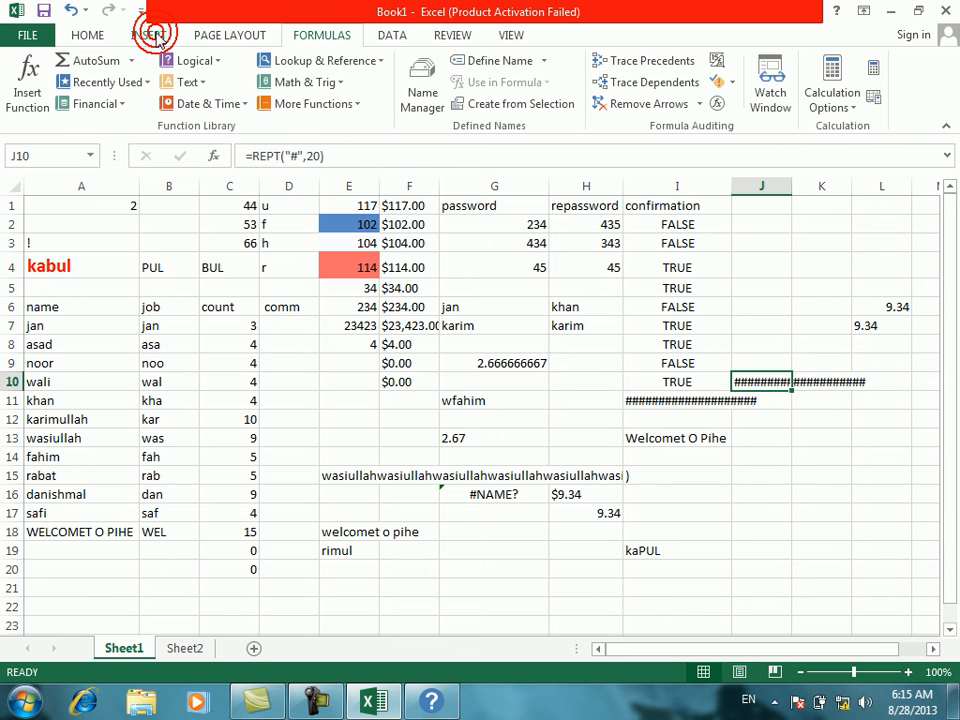
left_click(390, 35)
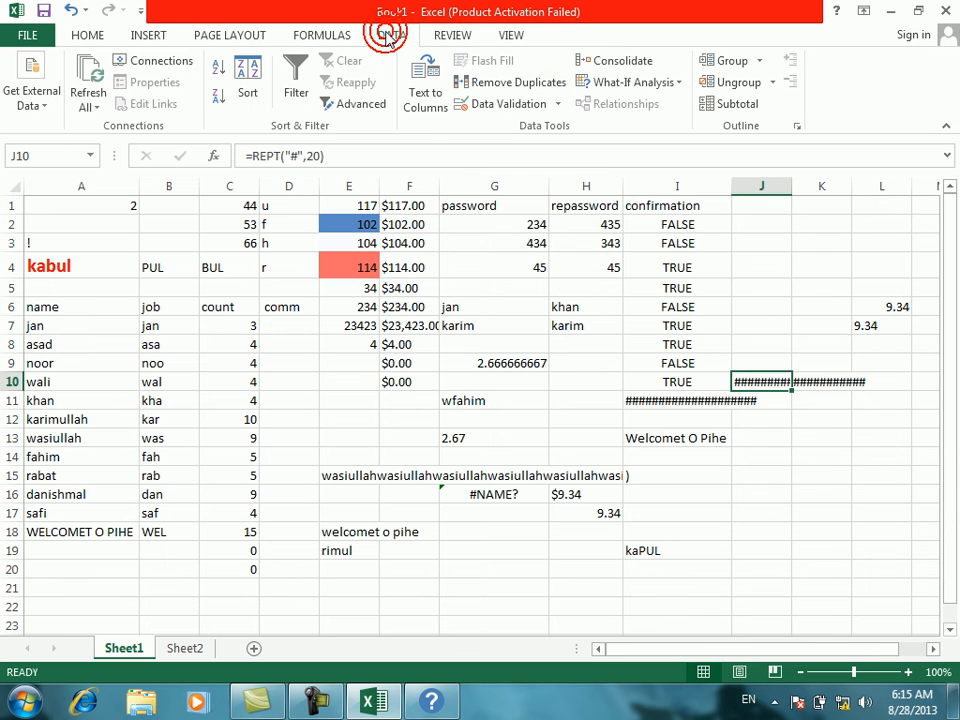
left_click(433, 88)
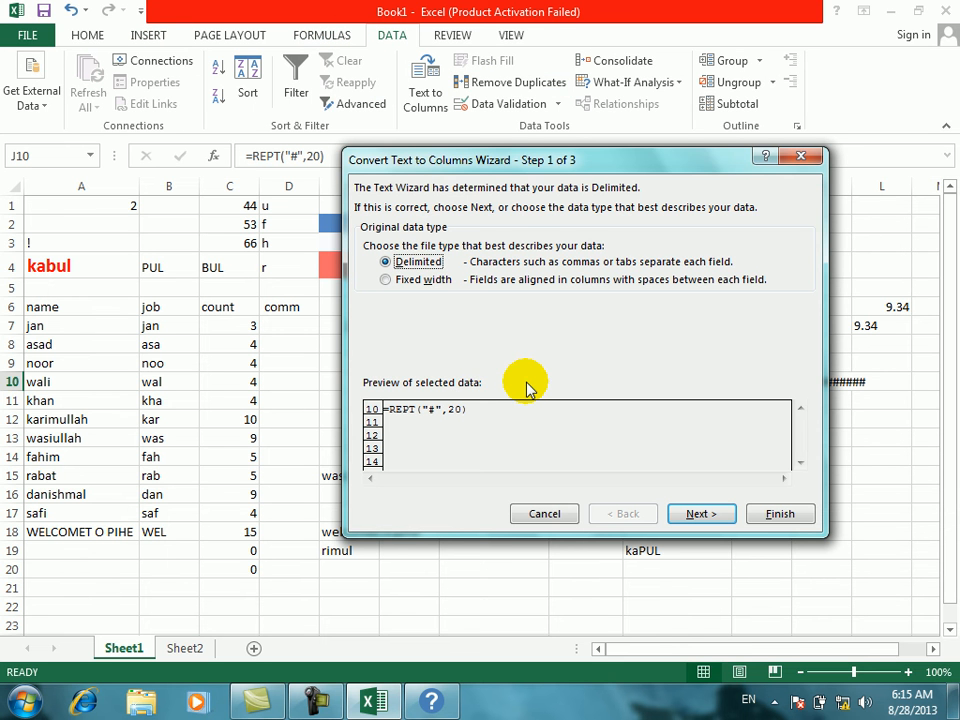
left_click(409, 281)
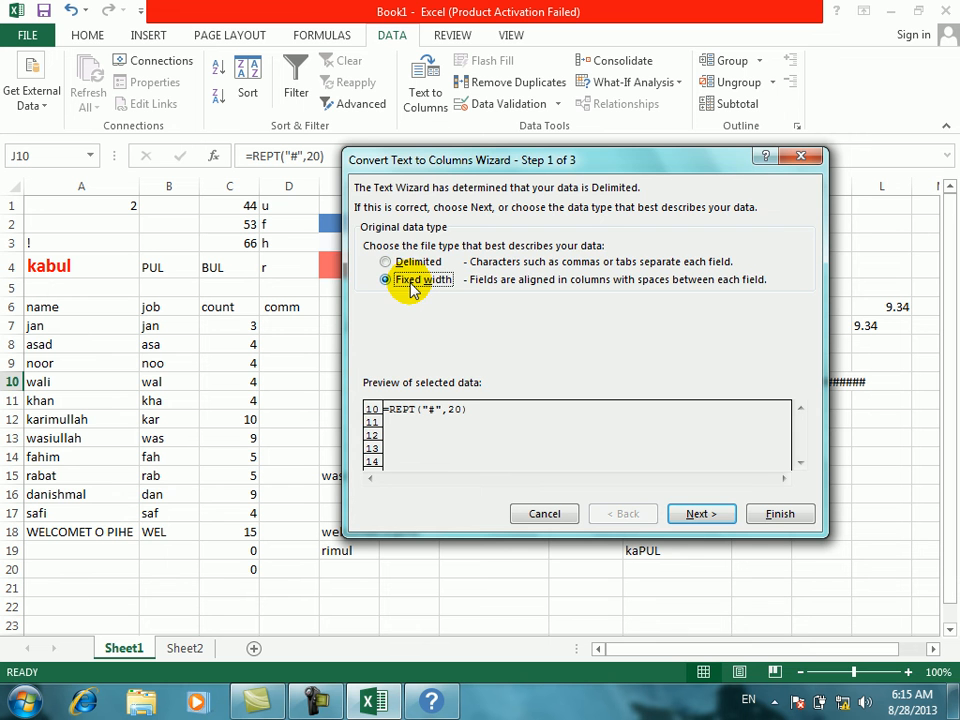
left_click(396, 262)
left_click(700, 515)
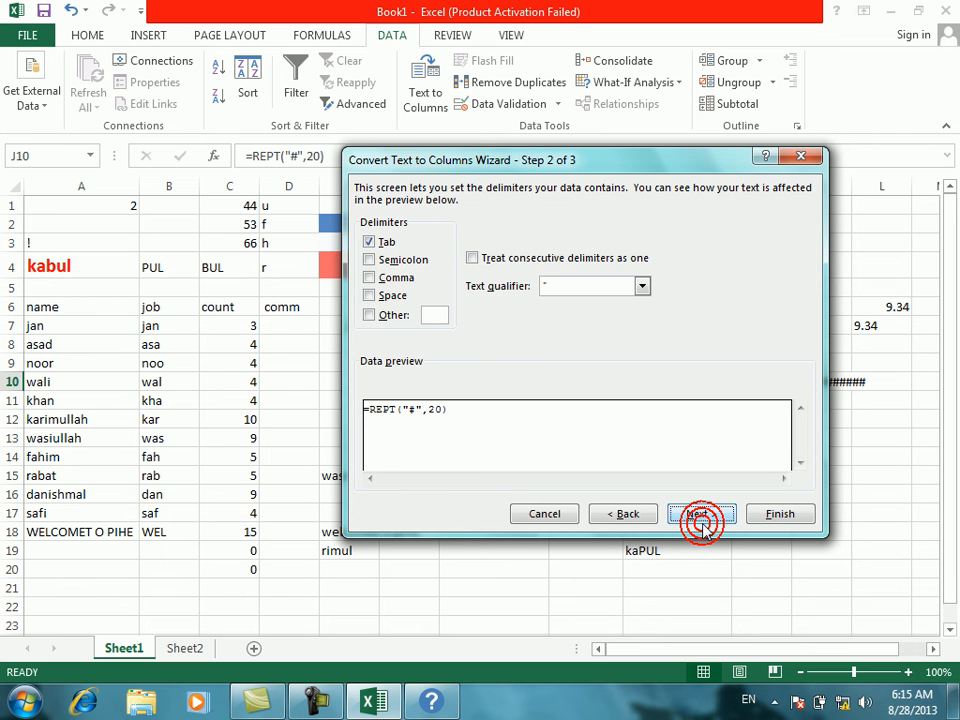
left_click(700, 515)
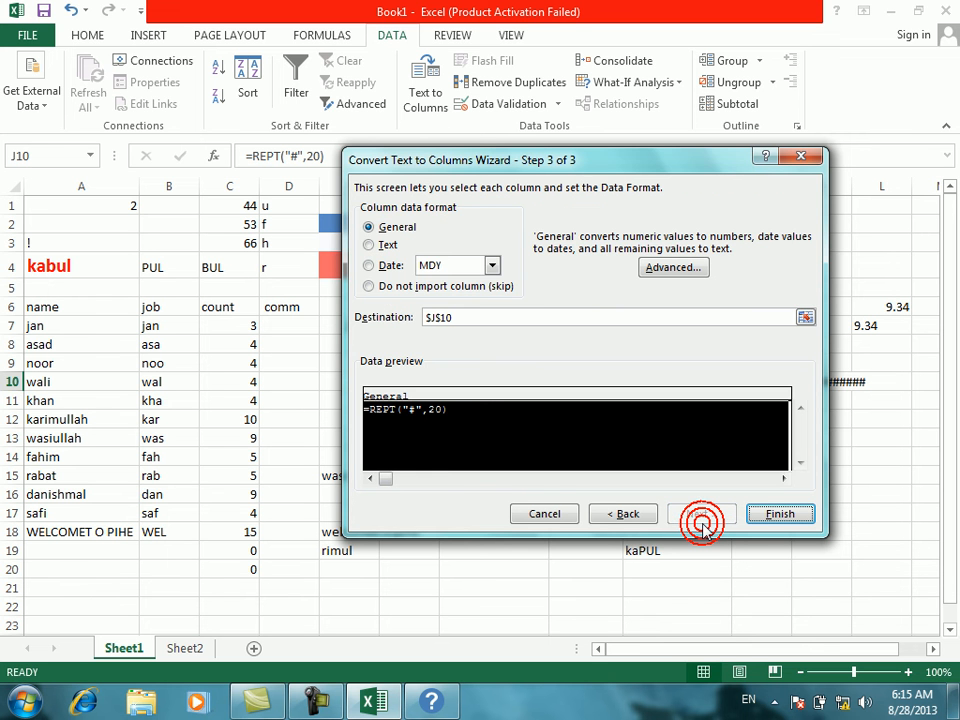
left_click(781, 514)
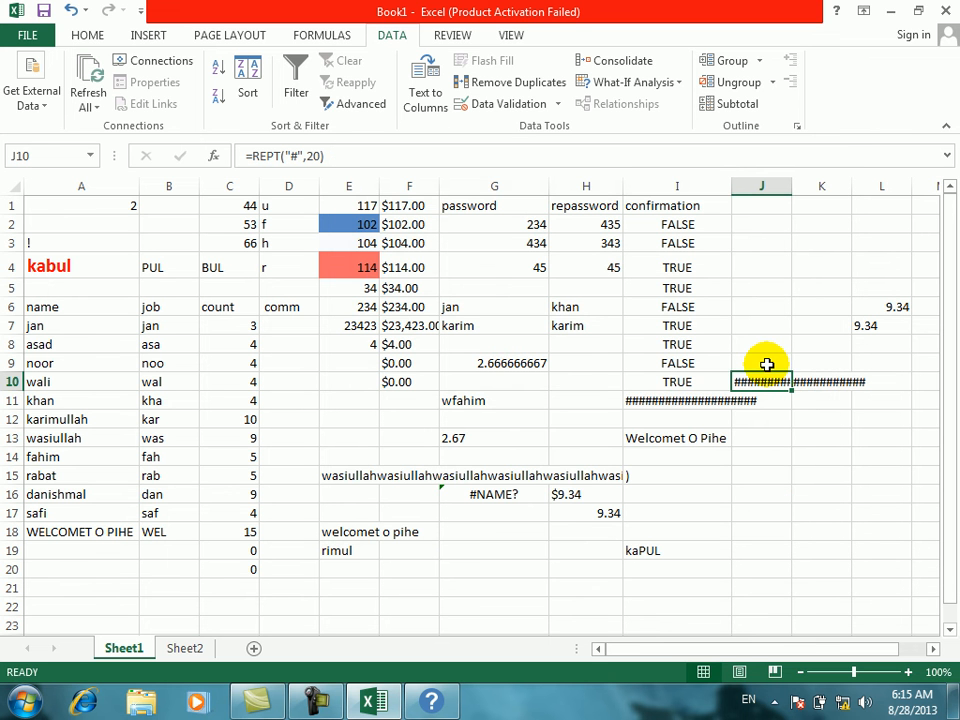
left_click(801, 321)
left_click(484, 344)
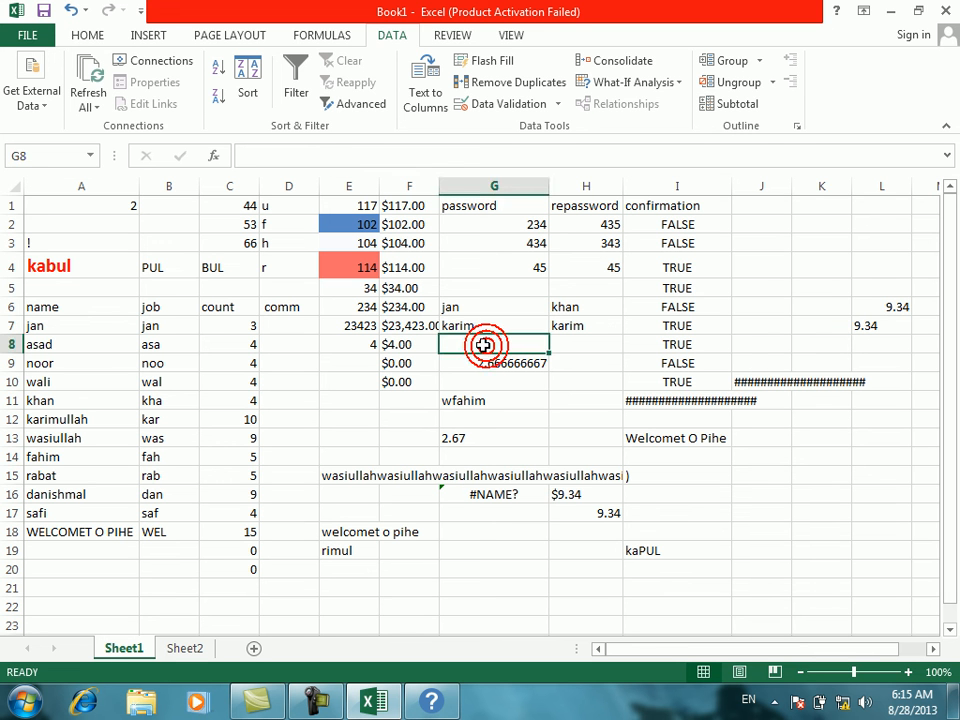
left_click(271, 476)
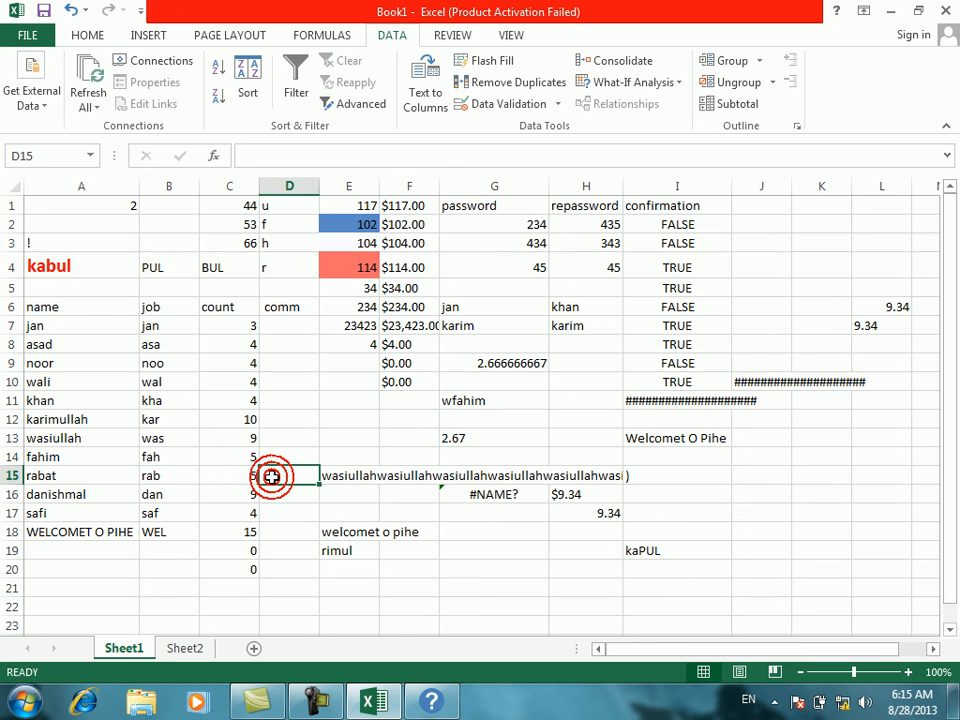
Step: Enter a RIGHT formula in G18 that extracts the last 4 characters of the text in A13
left_click(322, 36)
left_click(195, 81)
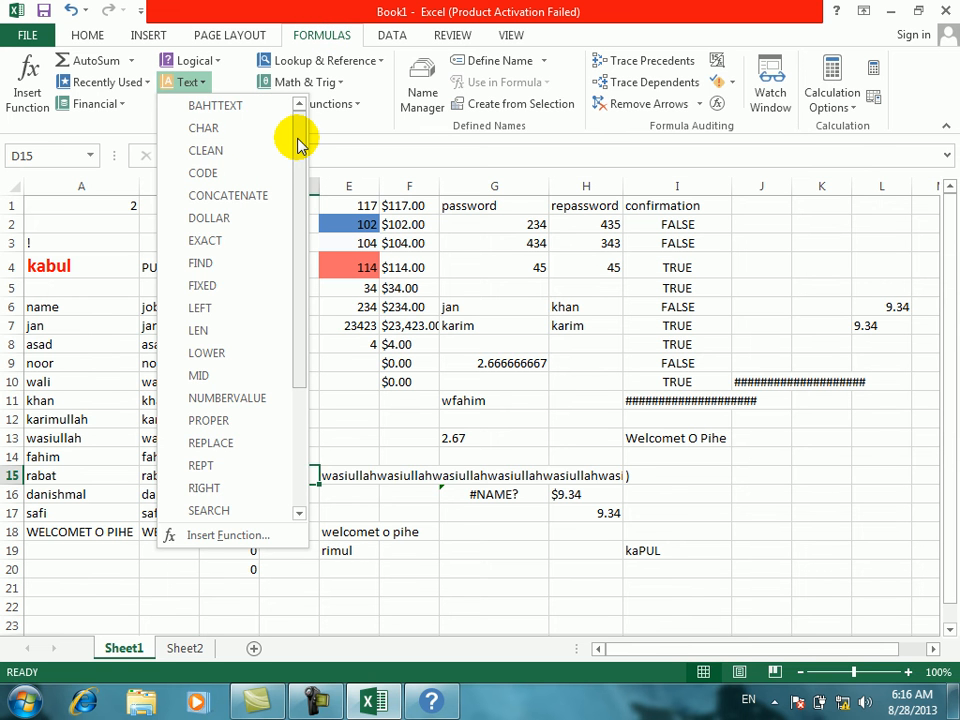
left_click(483, 529)
left_click(483, 529)
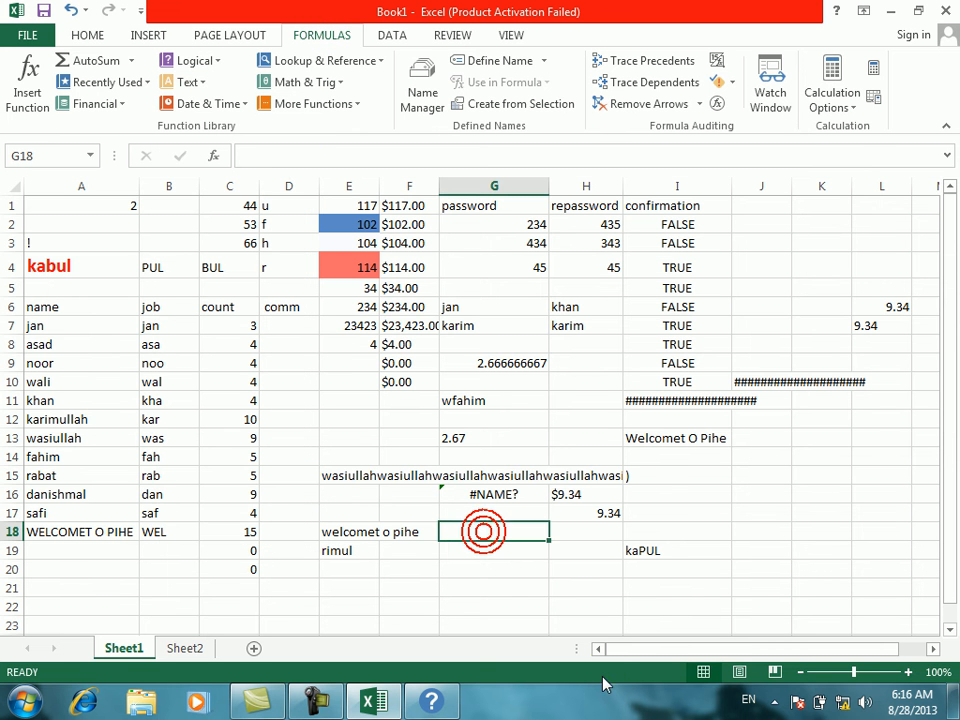
type("=RI")
key("Tab")
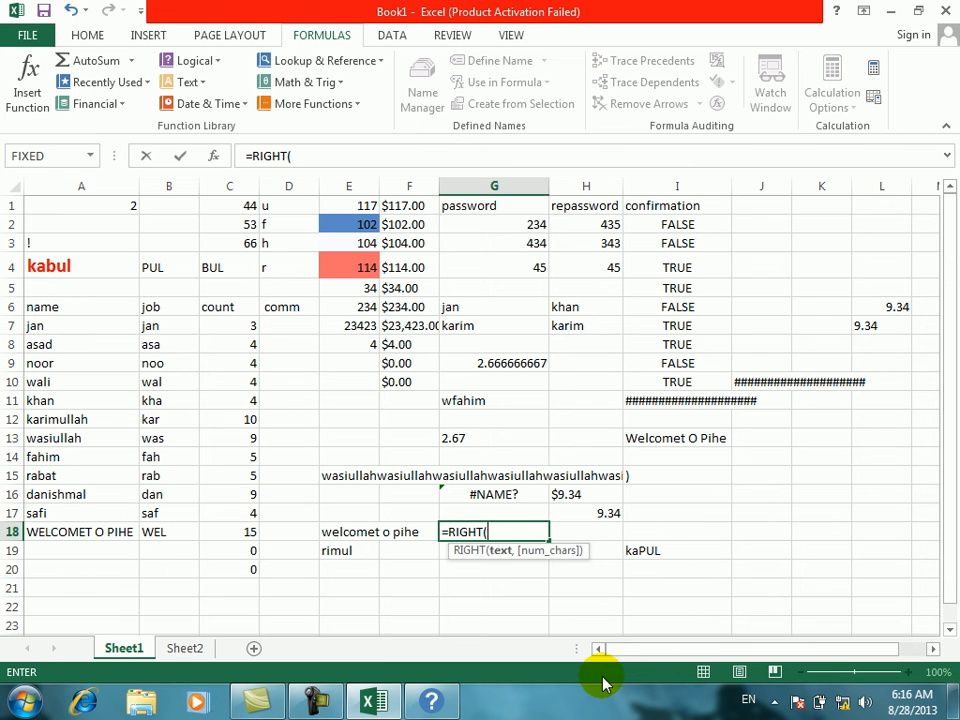
left_click(95, 440)
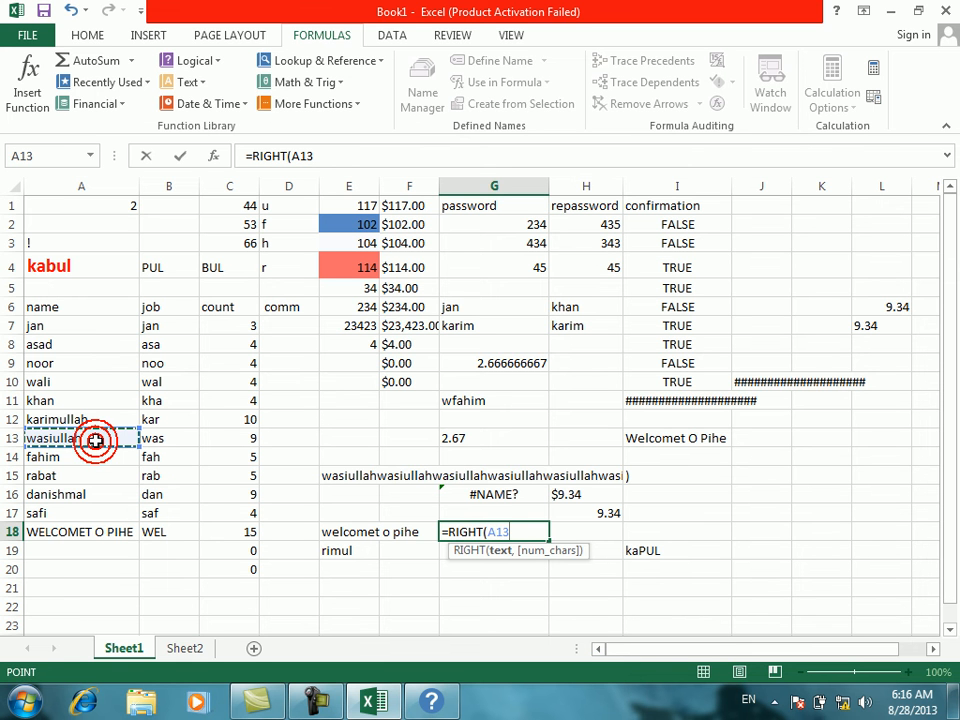
type(",4")
key("Return")
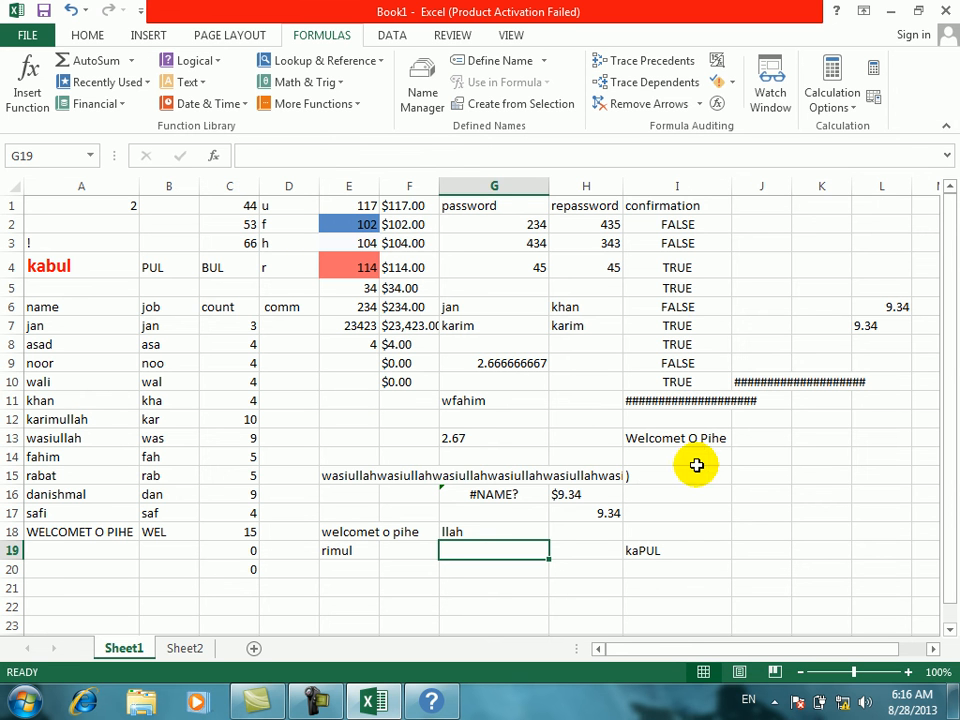
Step: Look through the text functions past RIGHT for the next one to use in I17
left_click(688, 510)
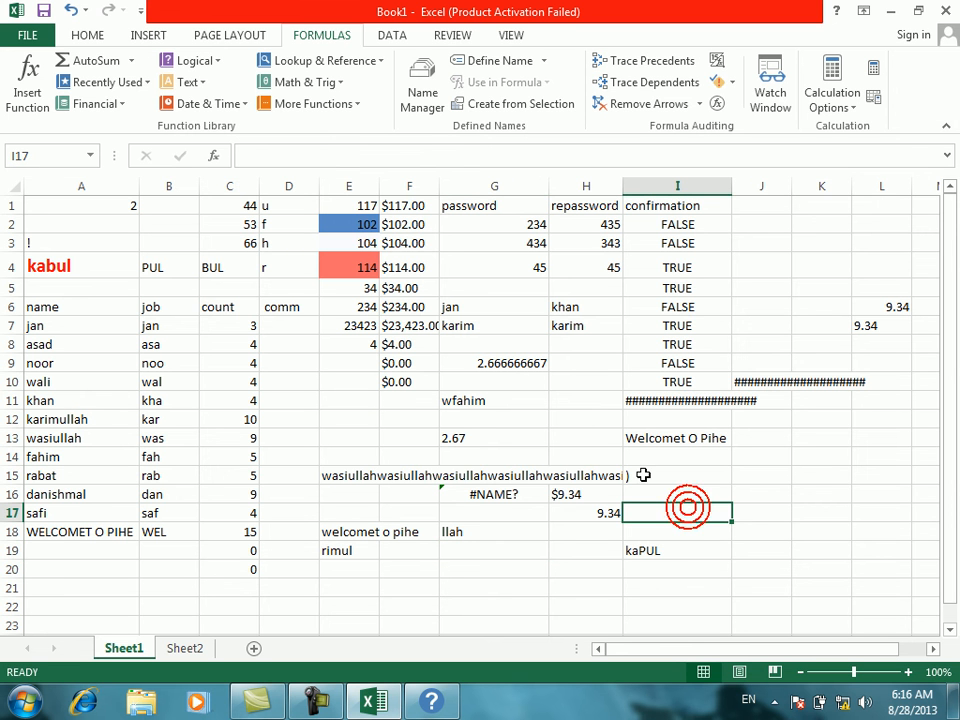
left_click(205, 84)
left_click_drag(296, 261, 298, 398)
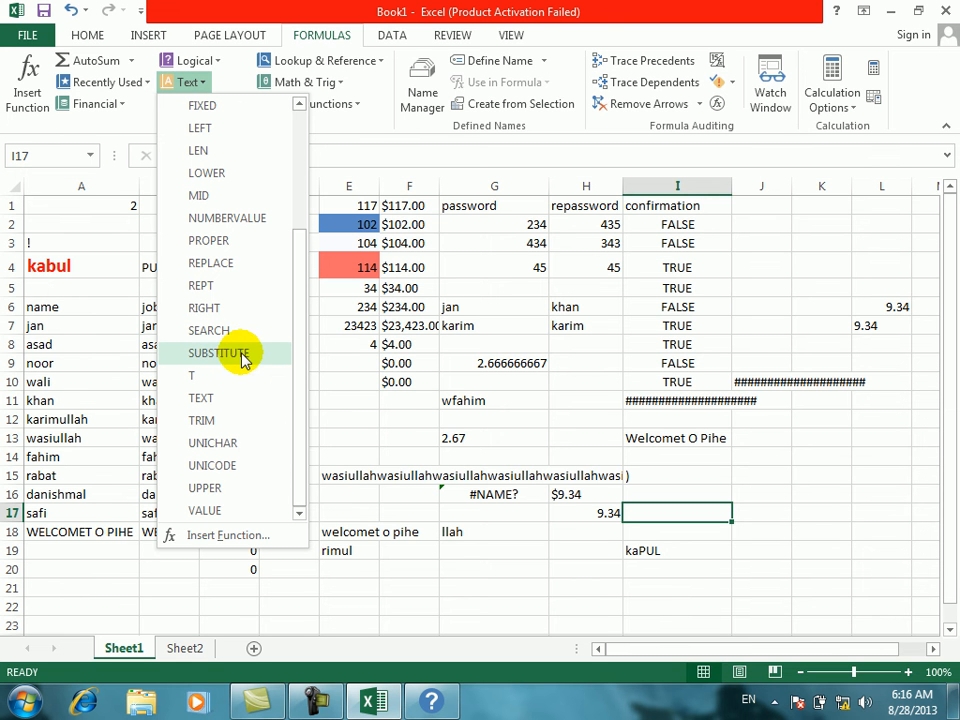